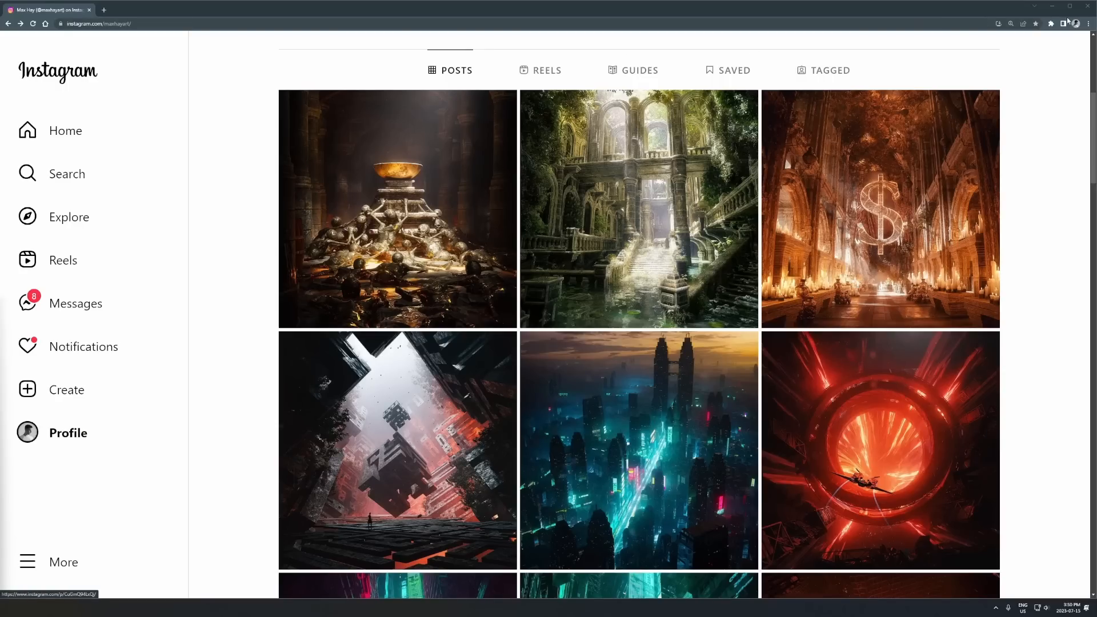
# Switch to Discord's private-midjourney channel and start a slash command in the message field
pyautogui.click(1052, 7)
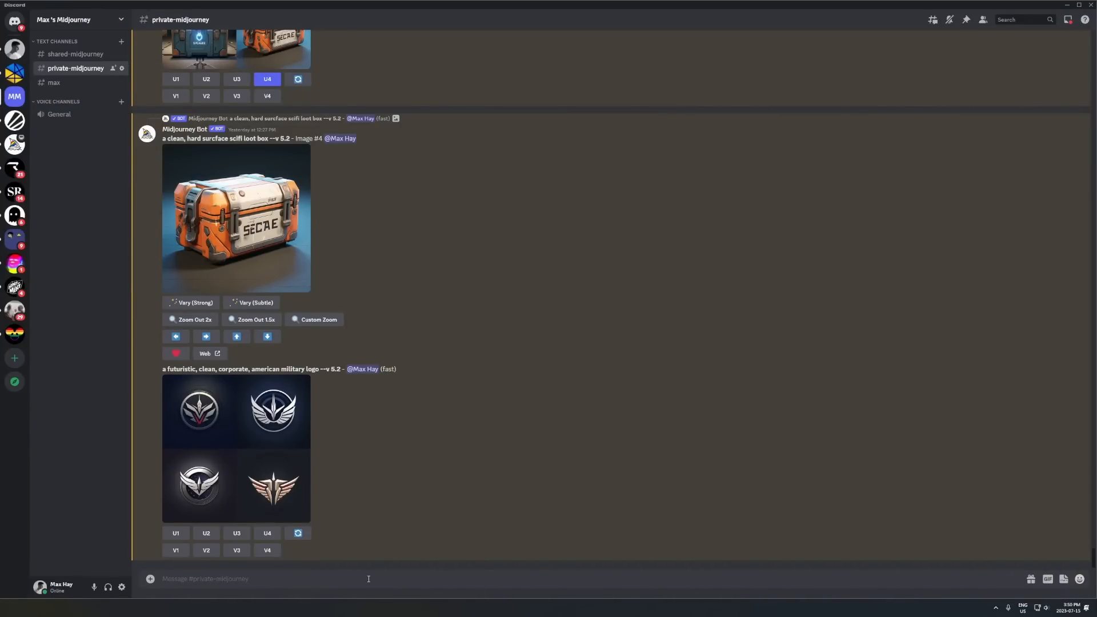
pyautogui.write('/')
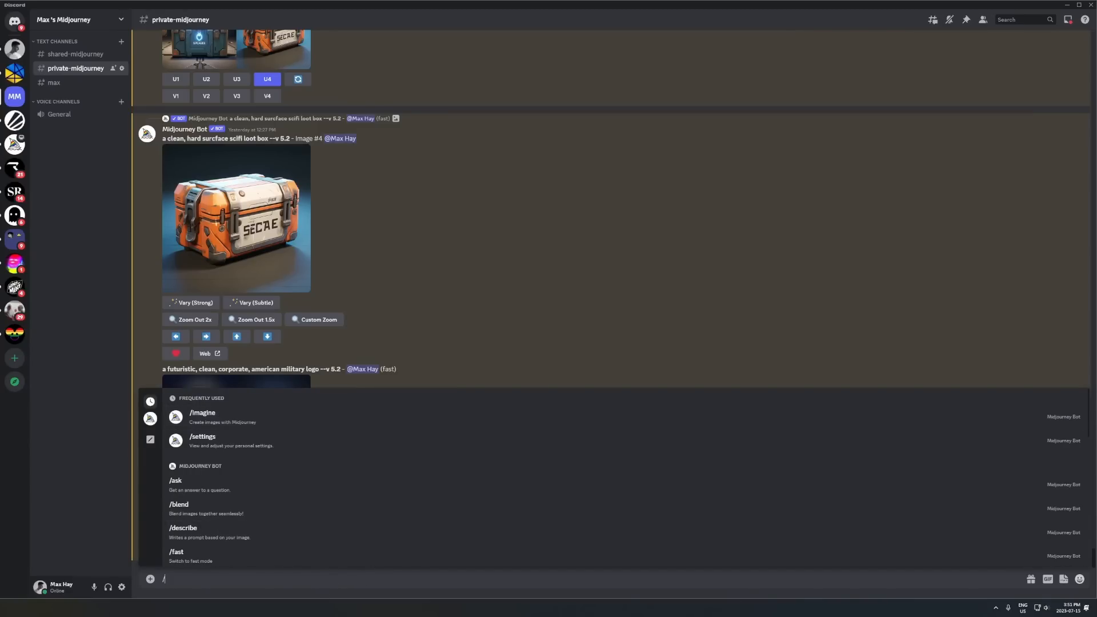
# Switch back to the Instagram profile and view the "All Seeing" post with the glowing eye, then close it
pyautogui.hotkey('alt', 'Tab')
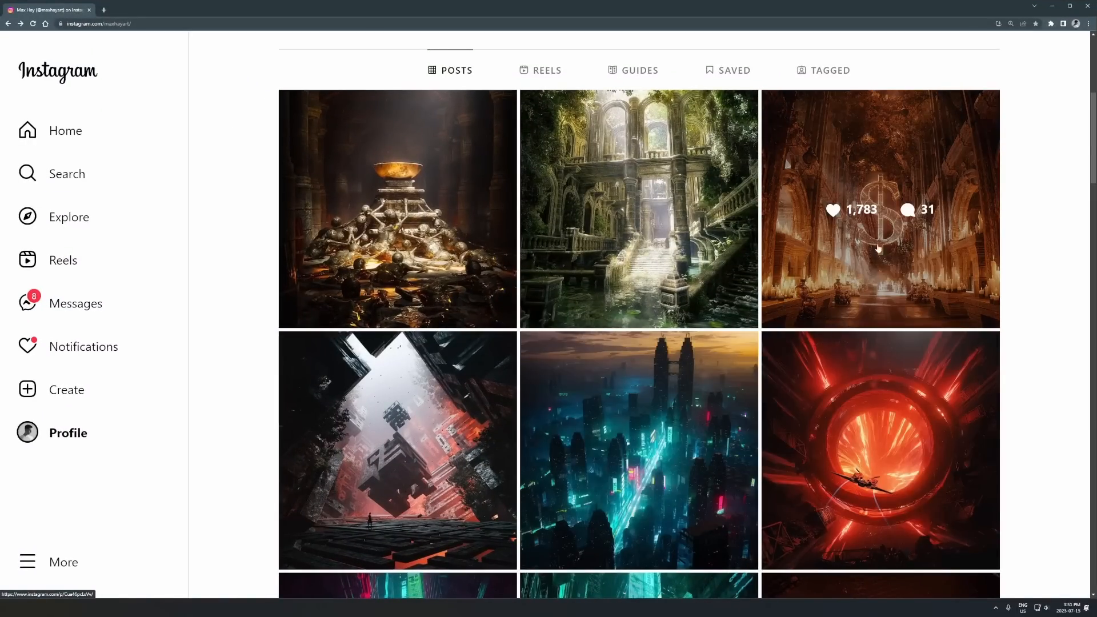
pyautogui.scroll(-5, 878, 247)
pyautogui.click(911, 308)
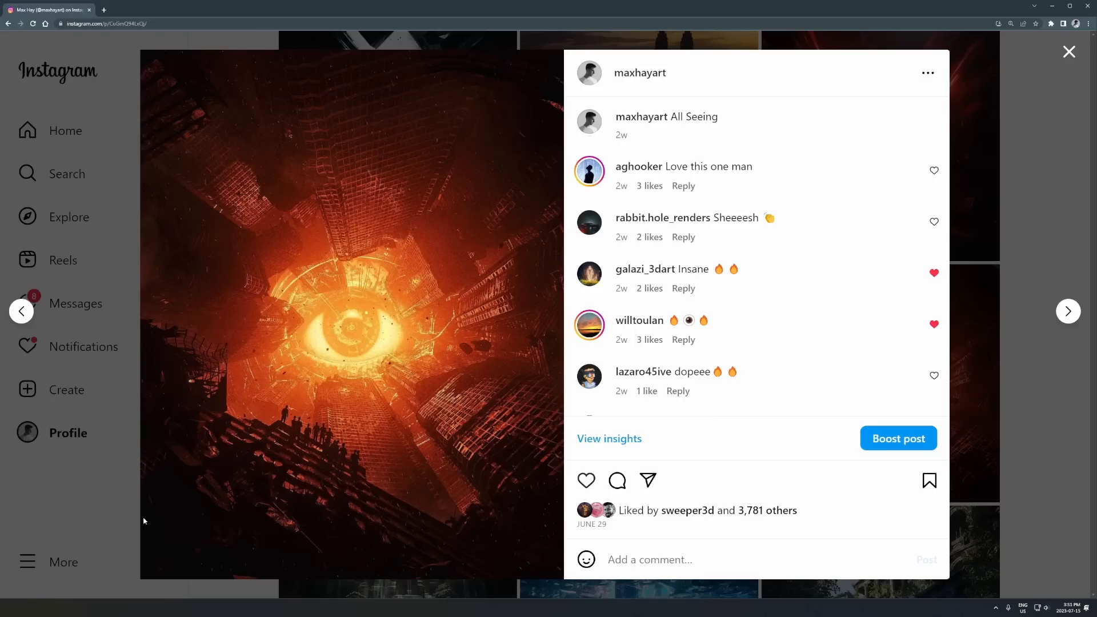
pyautogui.click(106, 484)
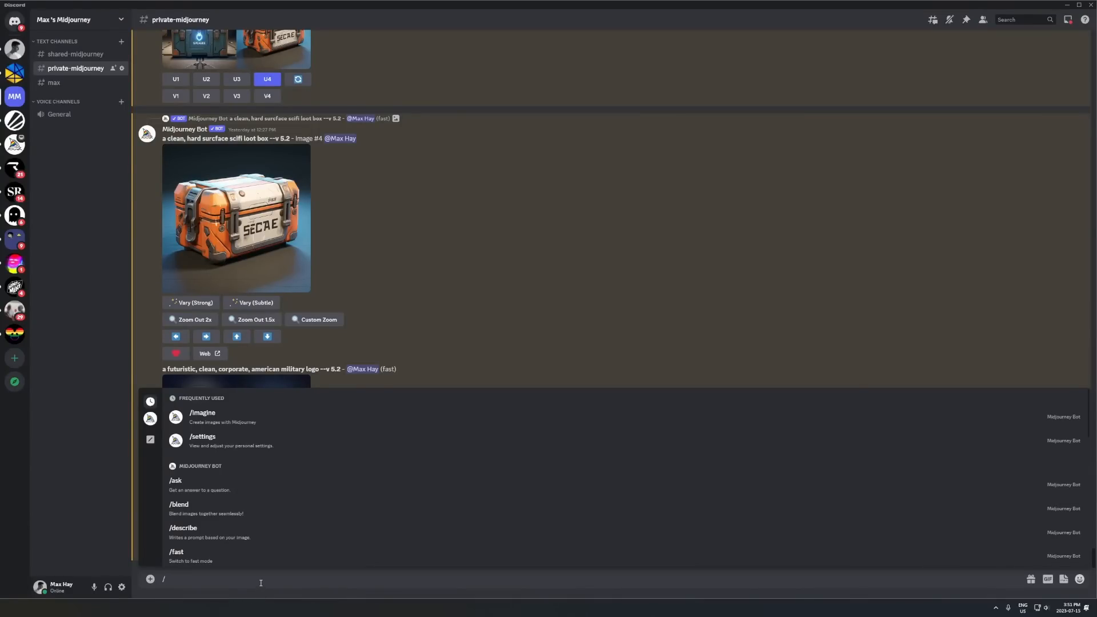
# Choose the /imagine command for the new message in Discord's private-midjourney channel
pyautogui.write('im')
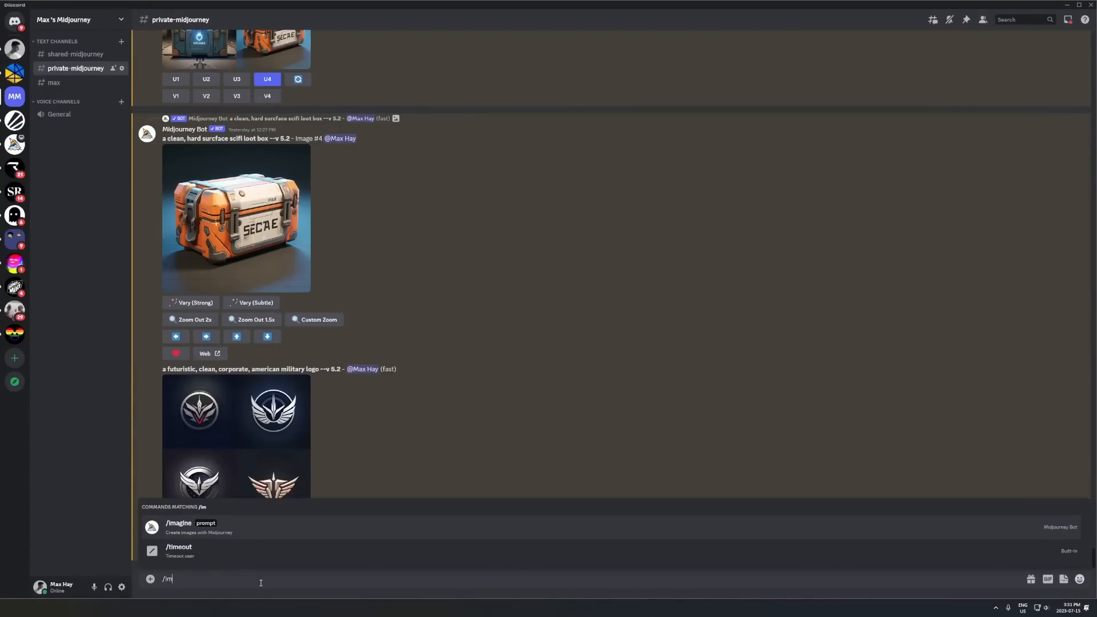
pyautogui.press('Tab')
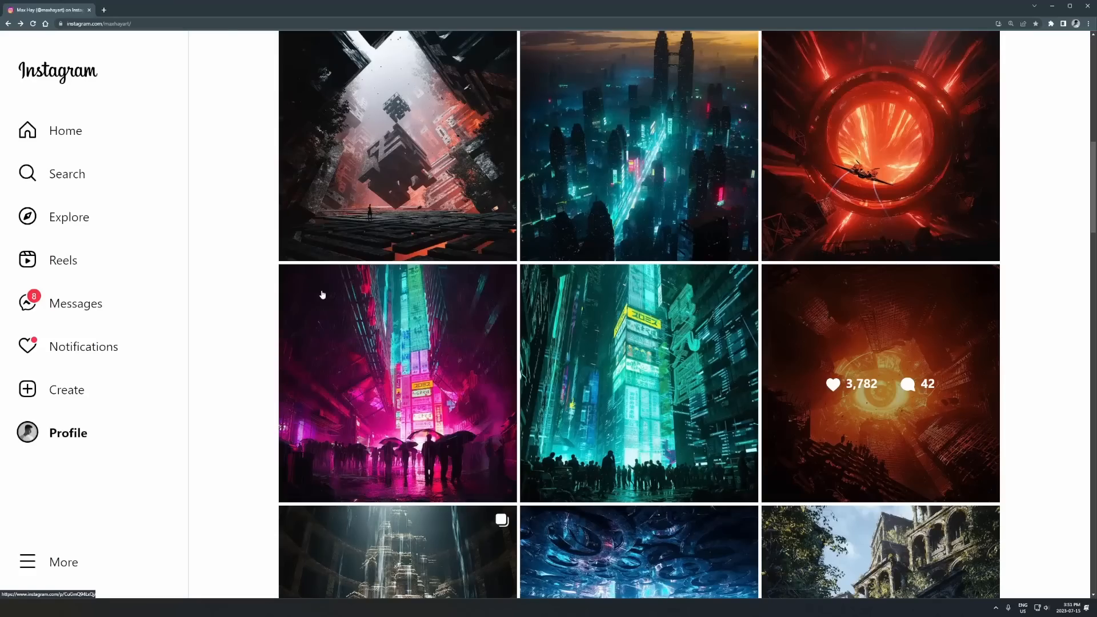
# Look through the Instagram posts for the artwork with the glowing ring above stone slabs and open it
pyautogui.scroll(5, 587, 314)
pyautogui.scroll(-5, 580, 300)
pyautogui.scroll(-10, 581, 300)
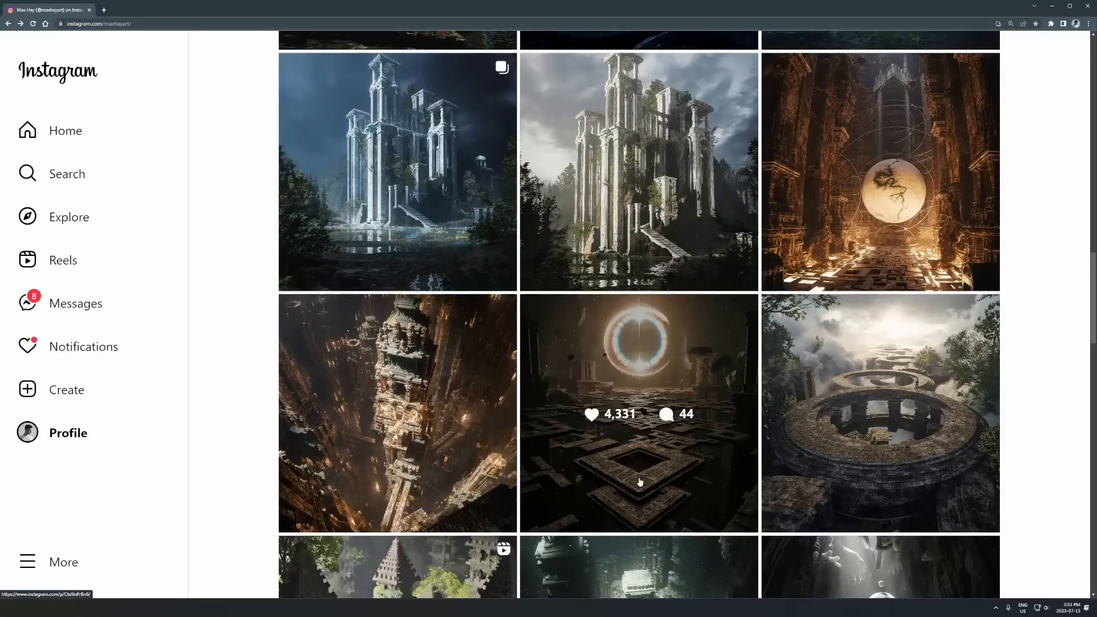
pyautogui.click(639, 482)
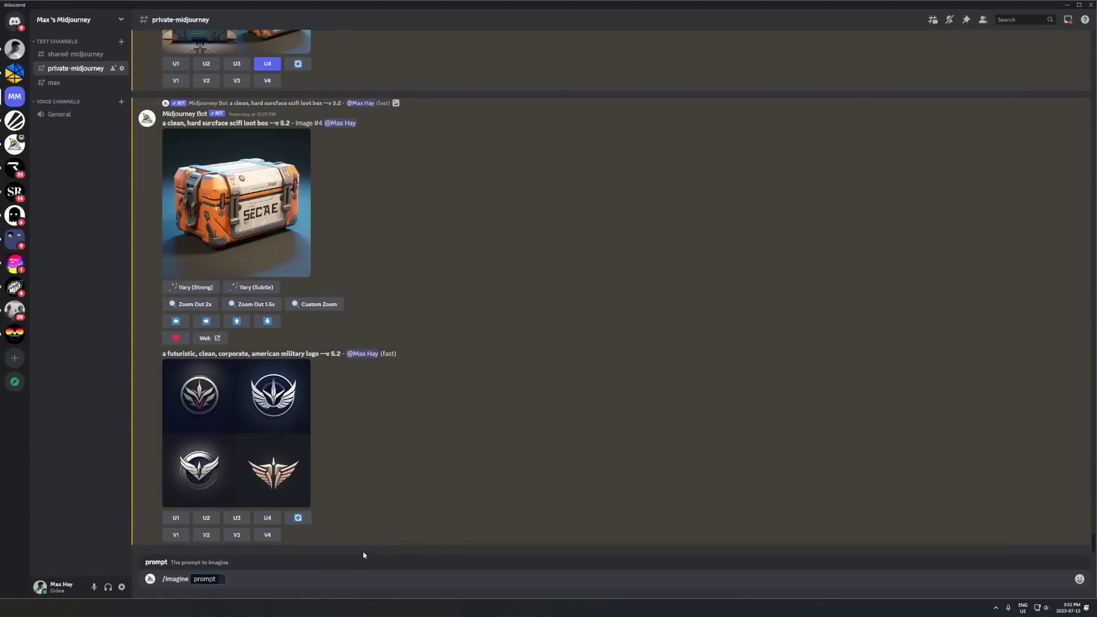
# In Discord, generate images with the /imagine prompt "a glowing iridescent thin ring of light on a black background"
pyautogui.write('a glowing riridesnt')
pyautogui.hotkey('ctrl', 'BackSpace')
pyautogui.write('iridescent ring of light on a ')
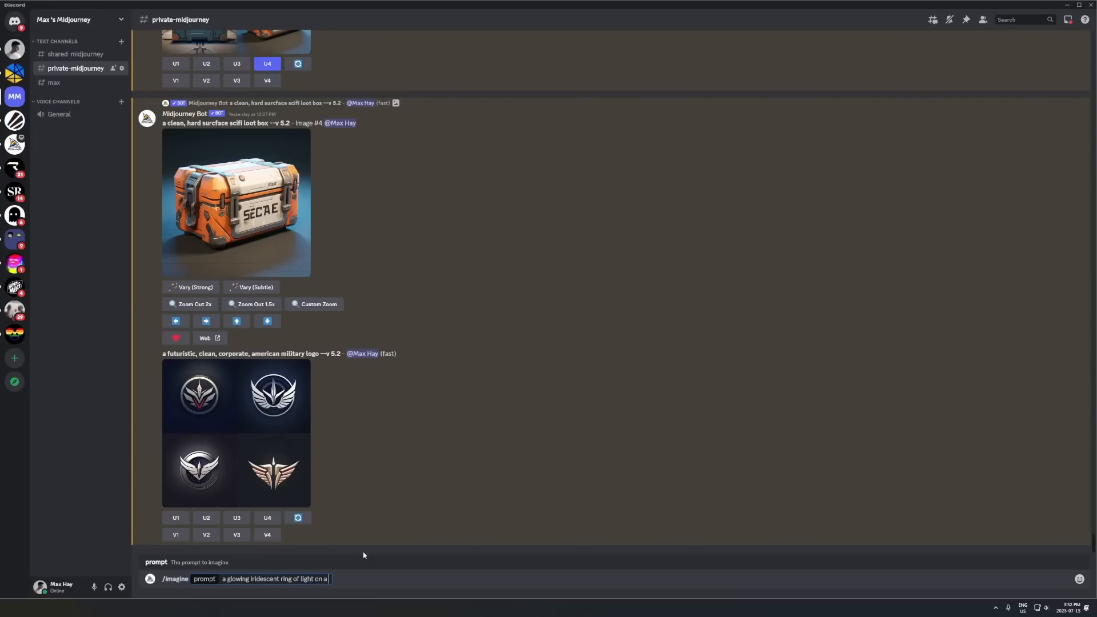
pyautogui.write('black')
pyautogui.write(' background')
pyautogui.write('thin')
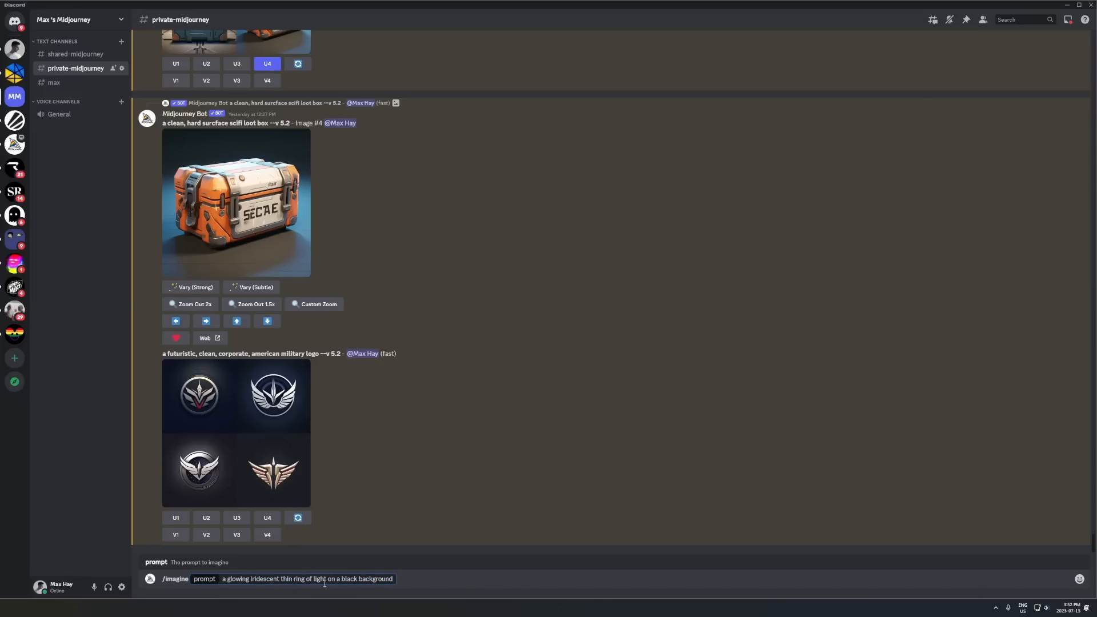
pyautogui.press('Return')
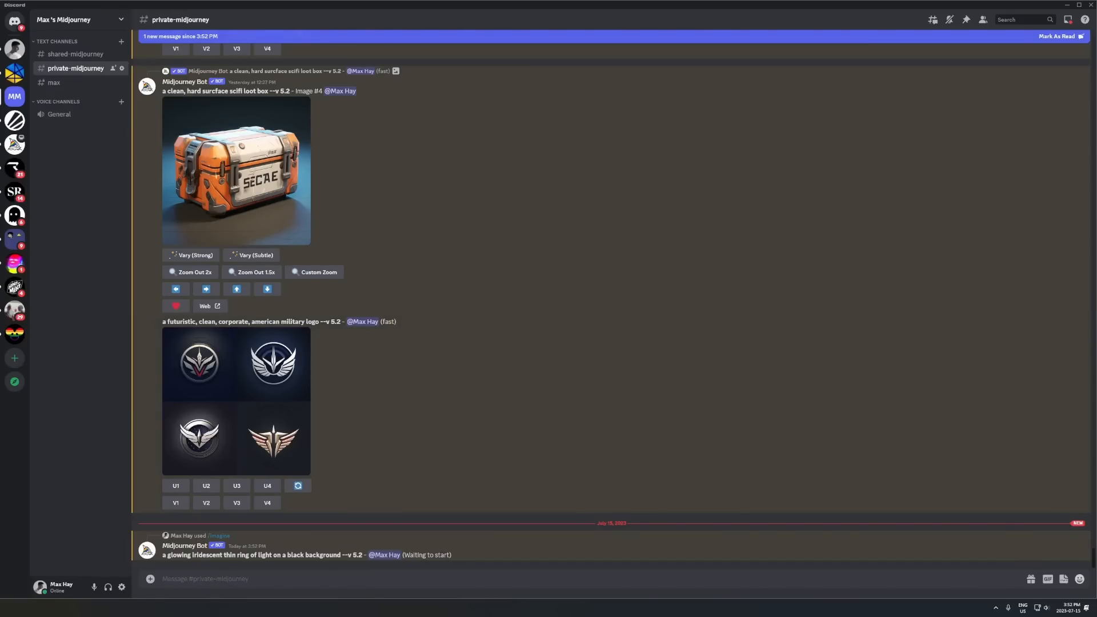
# Start another /imagine prompt and view the generated grid of rings enlarged
pyautogui.write('/imagine prompt')
pyautogui.click(286, 438)
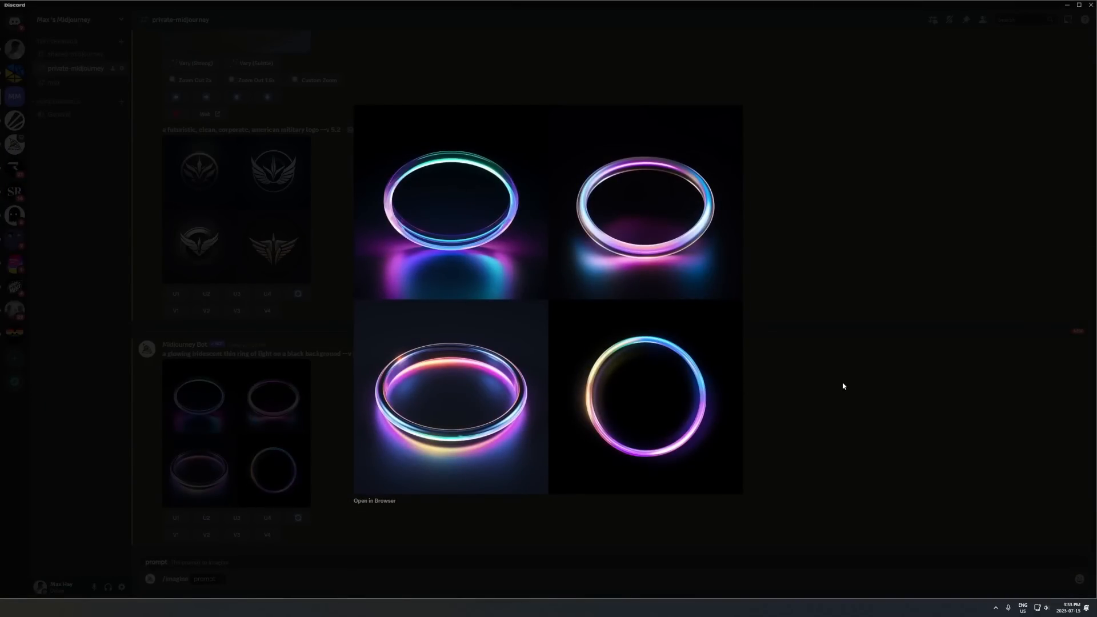
pyautogui.click(849, 369)
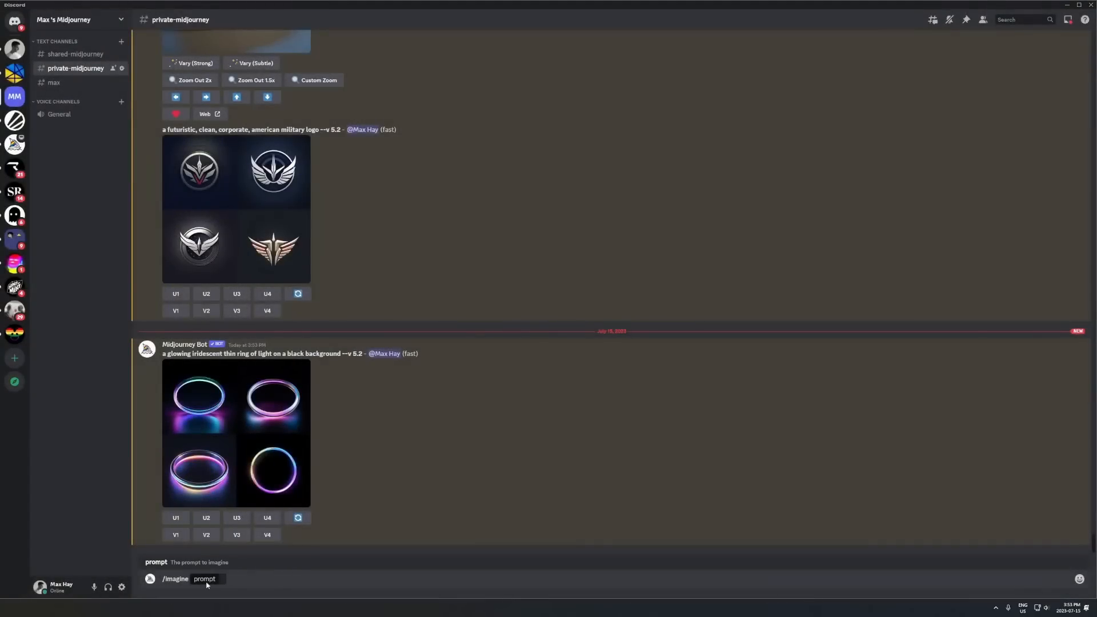
# Generate images with the revised prompt "a brightly glowing iridescent thin circle of light on a black background"
pyautogui.click(223, 580)
pyautogui.write('a glowing iridescent thin ring of light on a black background')
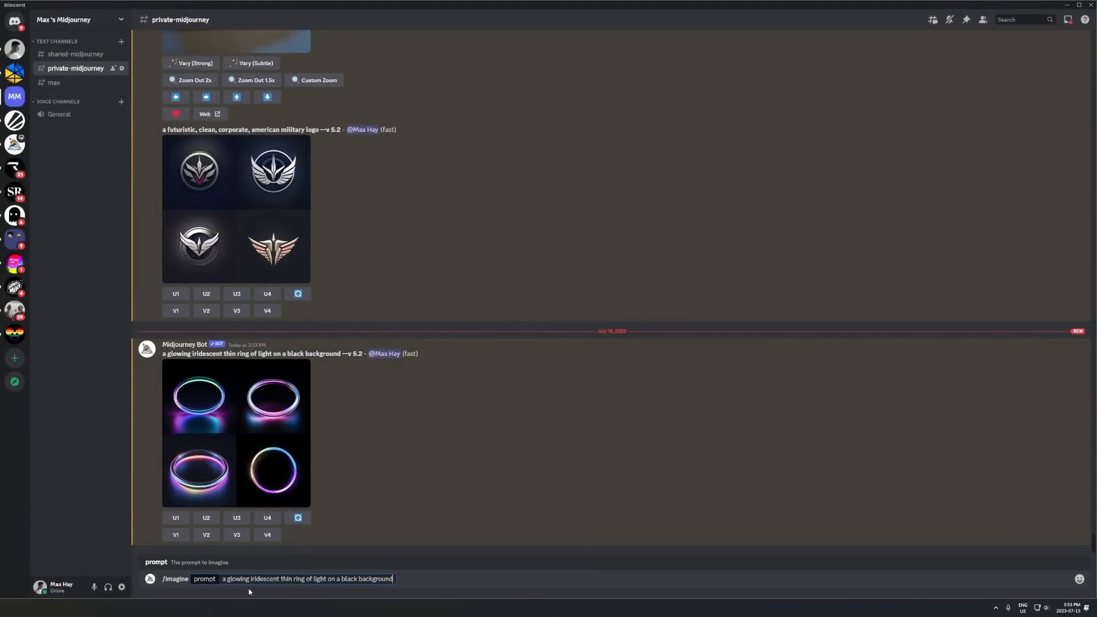
pyautogui.doubleClick(298, 579)
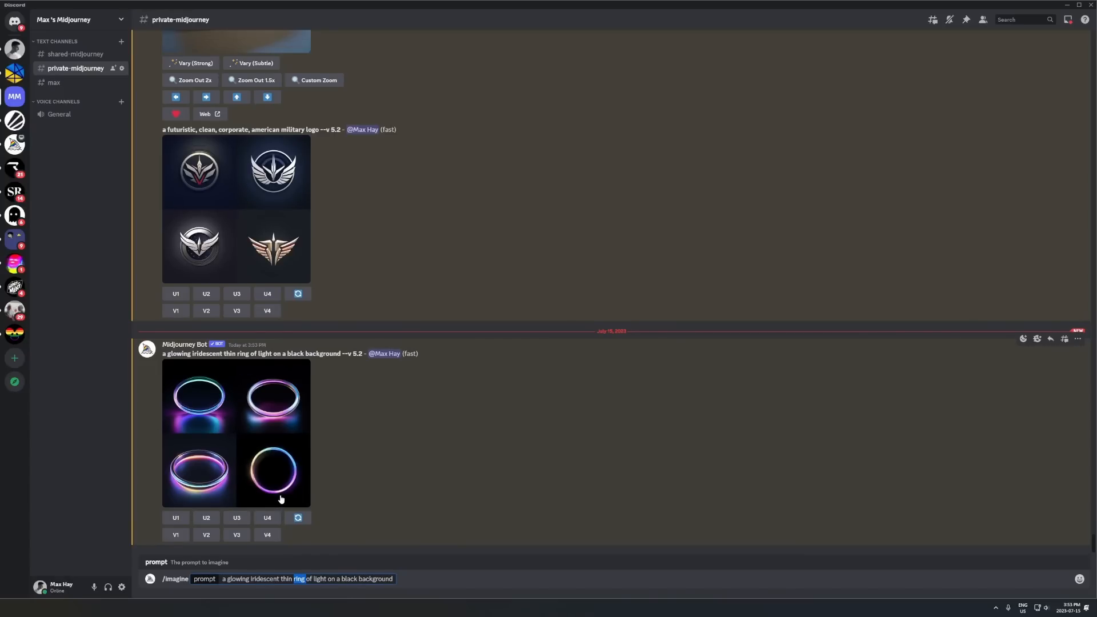
pyautogui.write('circle')
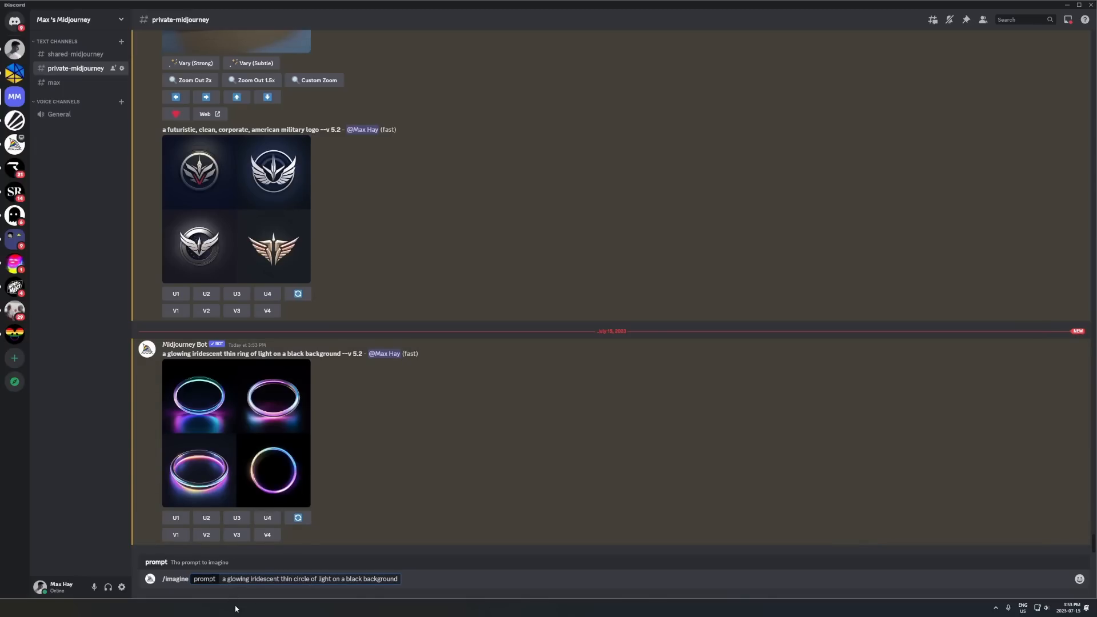
pyautogui.write('brightly')
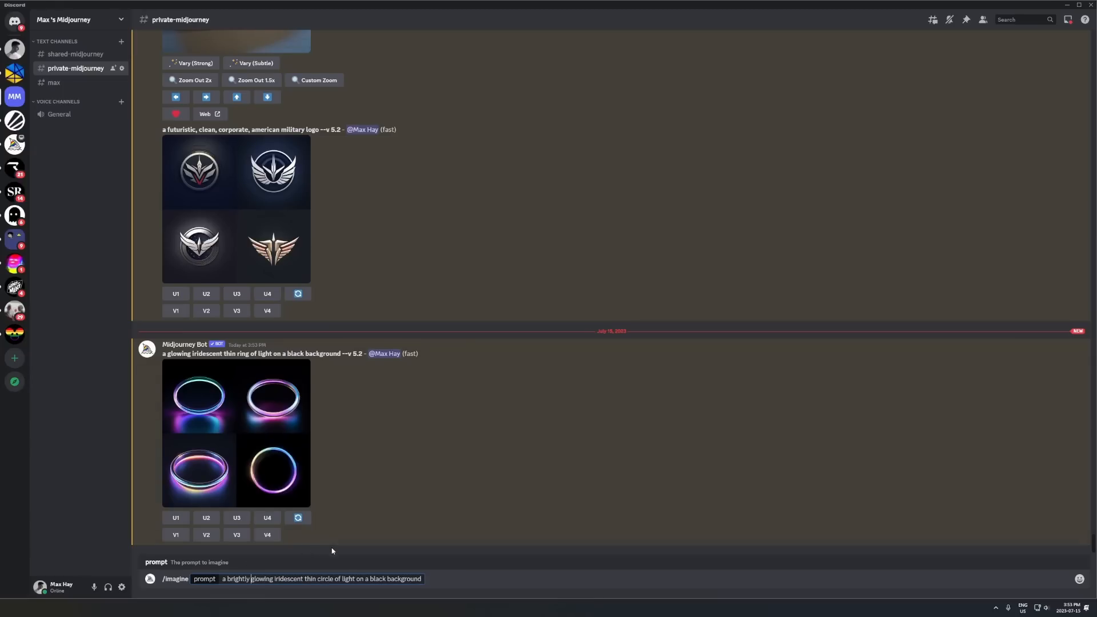
pyautogui.press('Return')
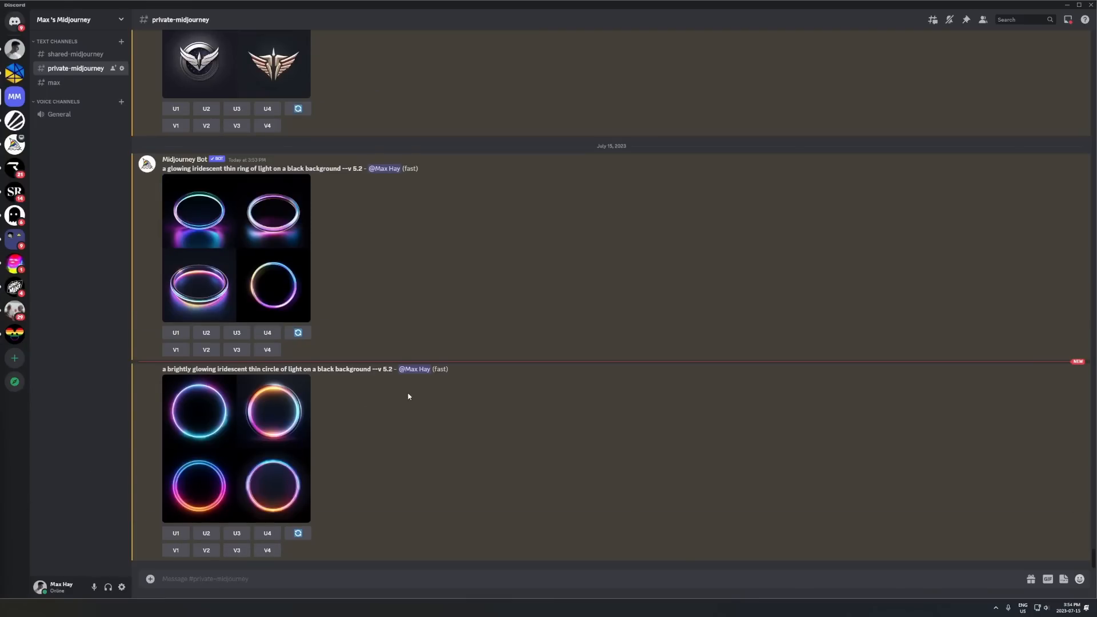
# View the new grid of glowing circles enlarged and compare its four images
pyautogui.click(289, 428)
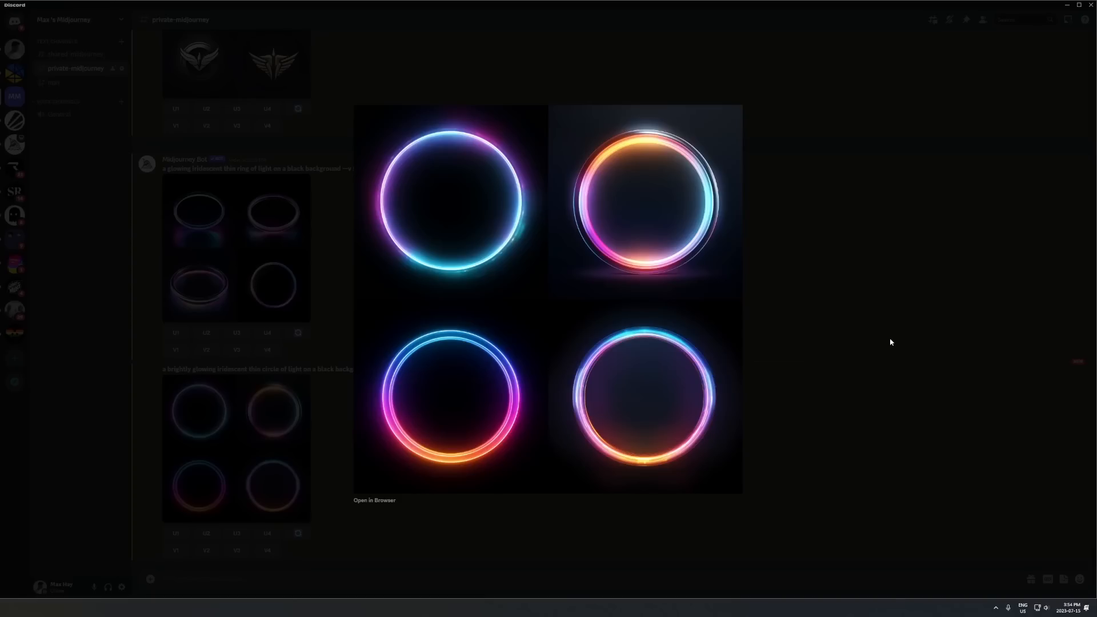
pyautogui.click(838, 370)
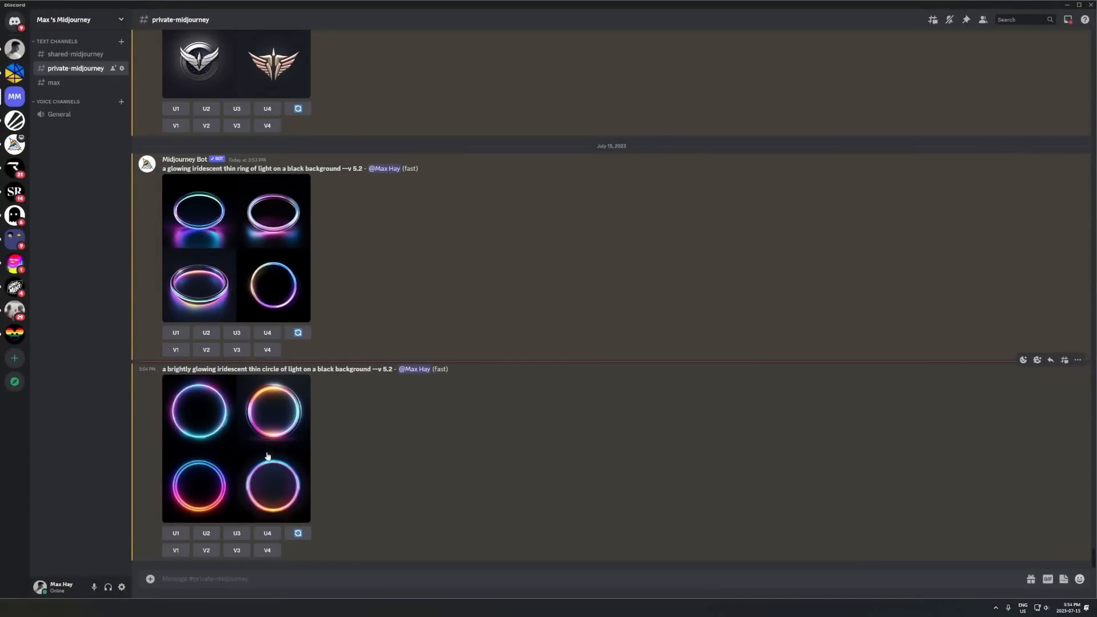
pyautogui.click(269, 486)
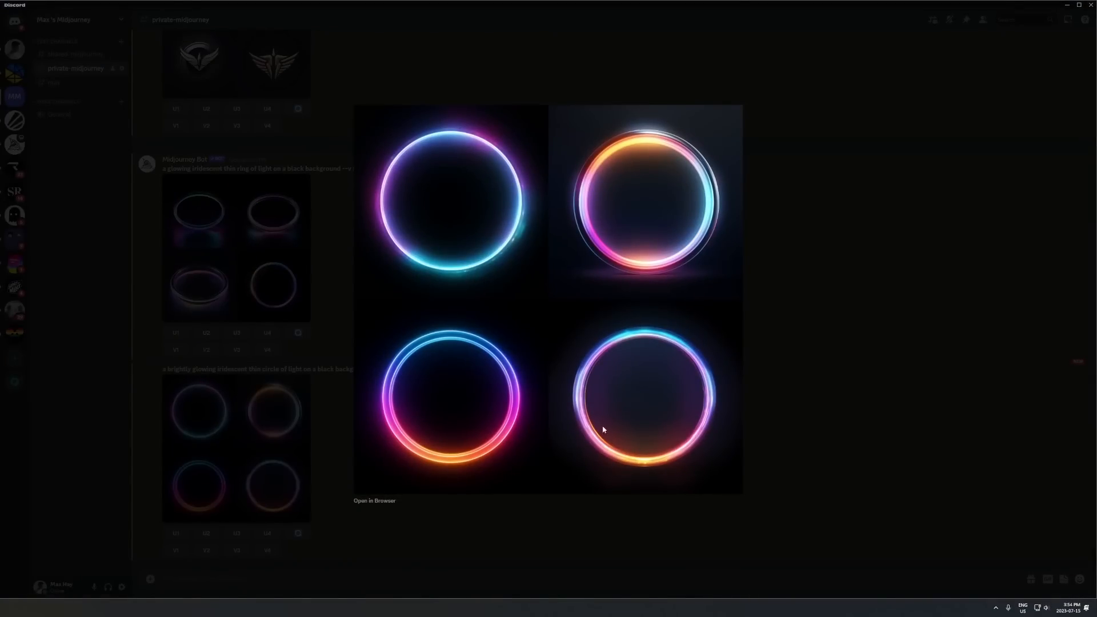
pyautogui.click(180, 511)
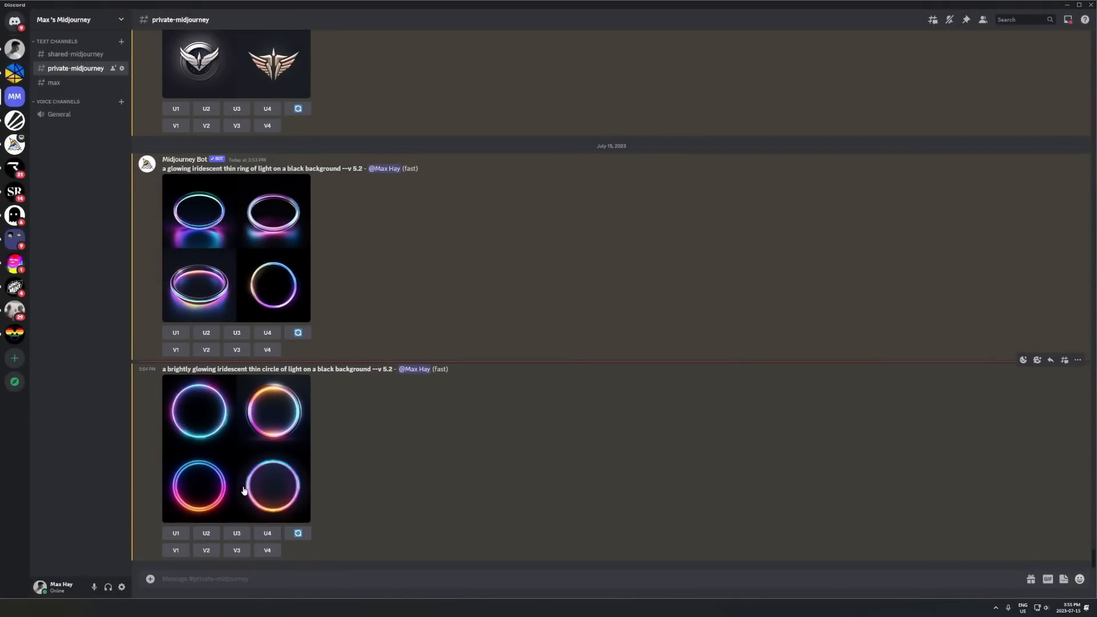
# Create variations of the fourth circle, remixing its prompt to read "thin circle of magical light on a black background"
pyautogui.click(266, 550)
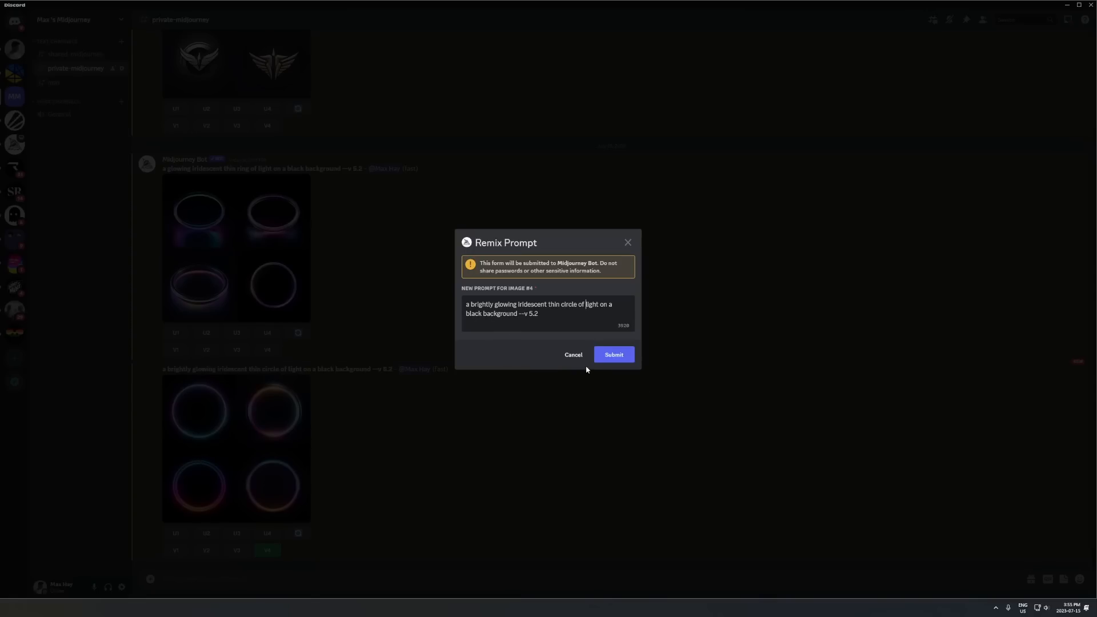
pyautogui.write('magical')
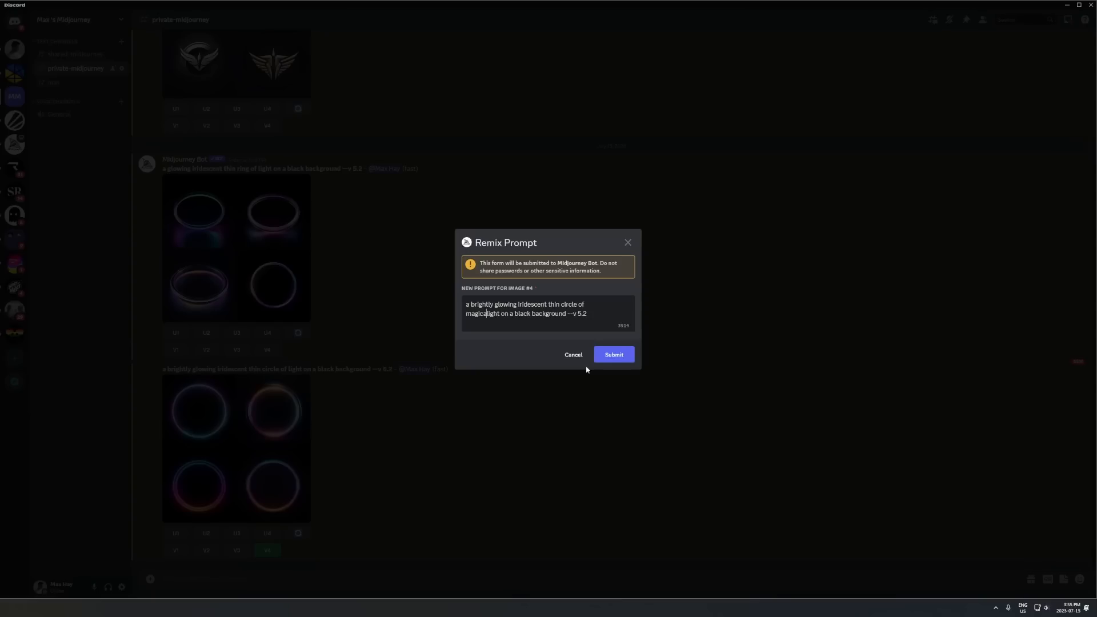
pyautogui.click(614, 355)
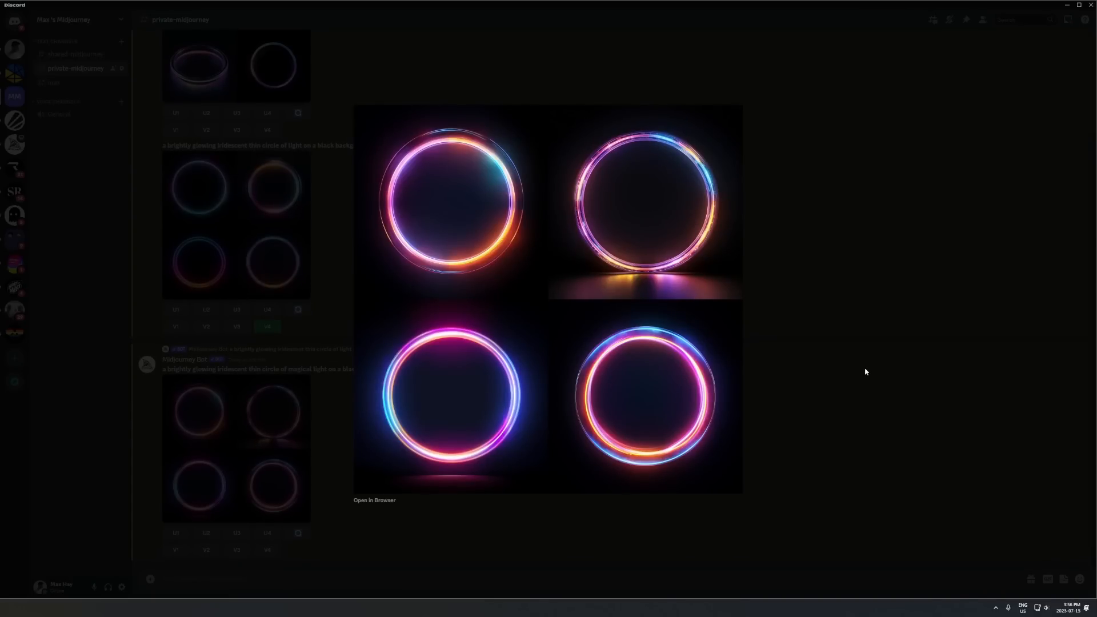
# View the remixed grid of magical light circles enlarged and compare the four variations
pyautogui.click(844, 358)
pyautogui.click(300, 460)
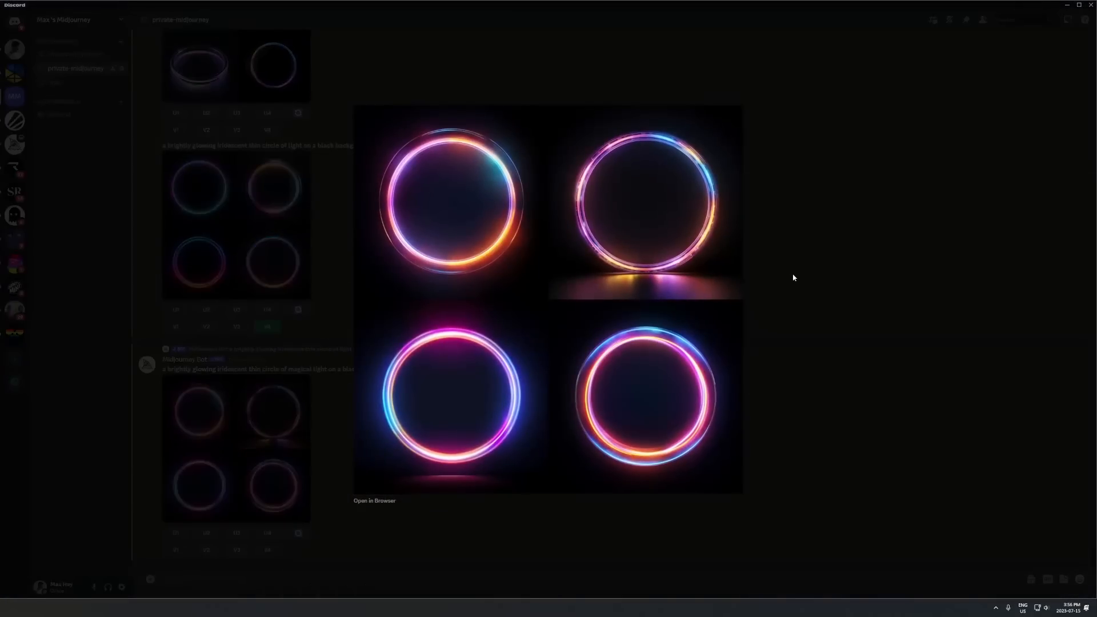
pyautogui.click(794, 363)
# Upscale the fourth remixed circle and view the upscaled image enlarged
pyautogui.click(262, 534)
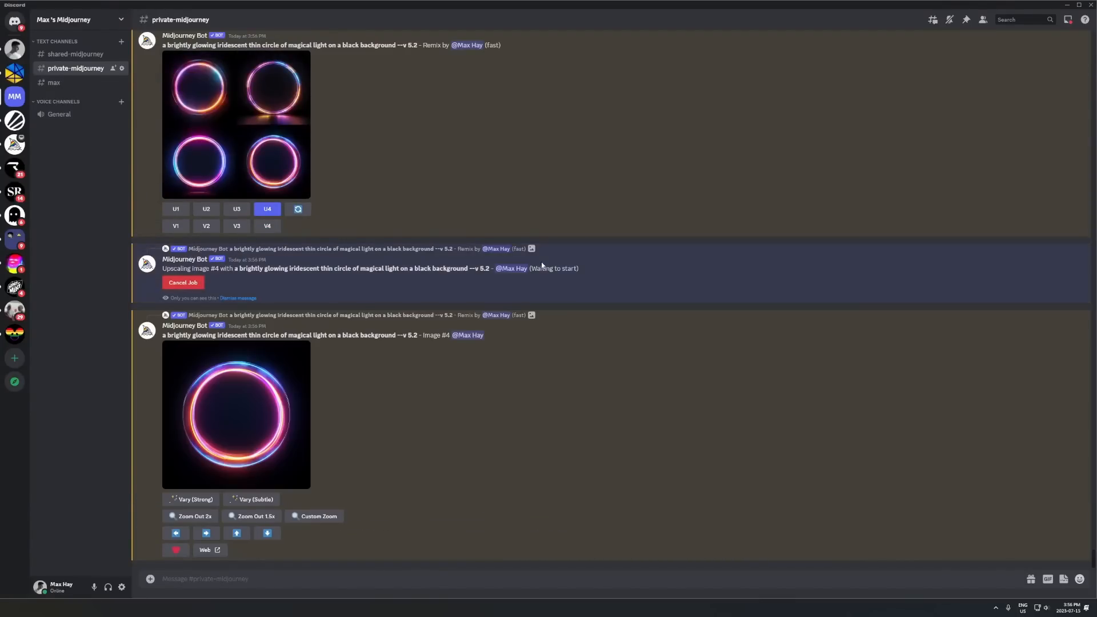
pyautogui.click(222, 421)
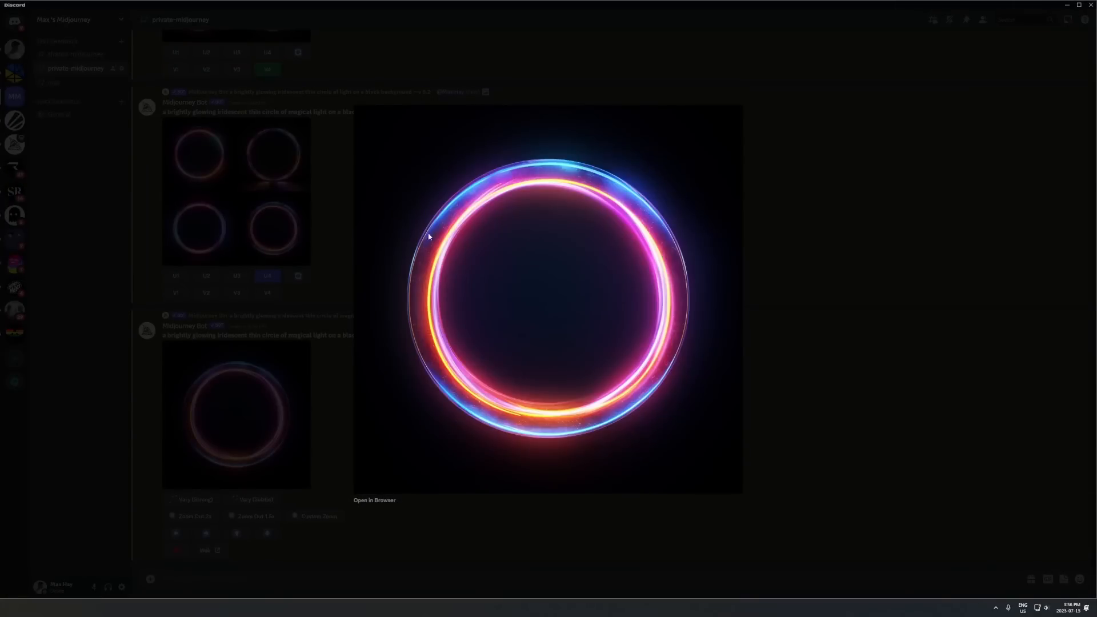
pyautogui.rightClick(526, 222)
pyautogui.click(274, 356)
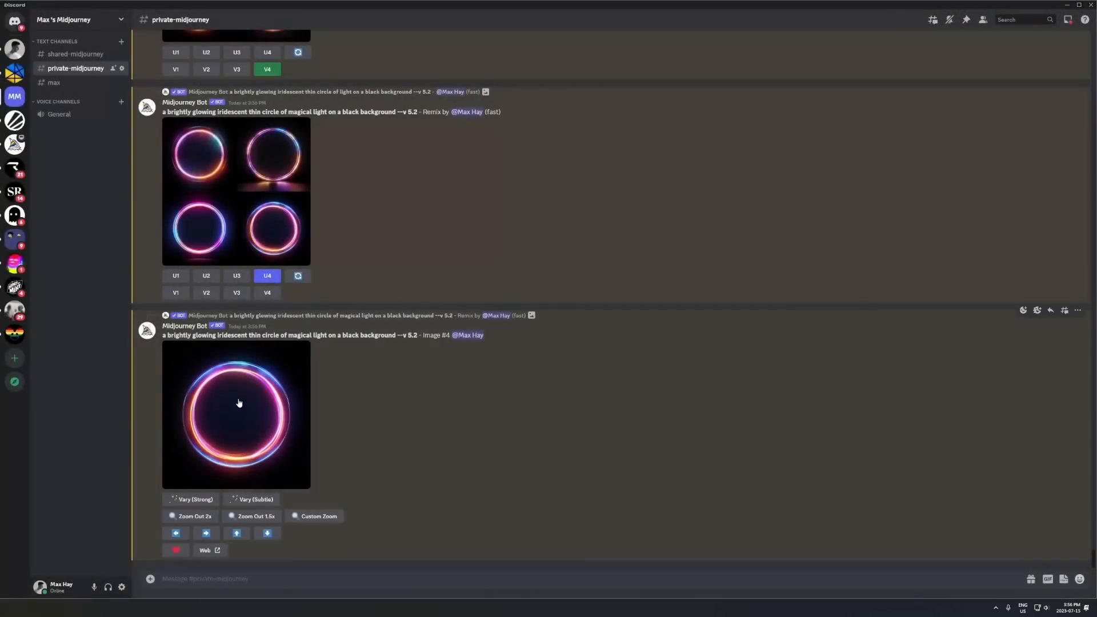
# Save the upscaled circle image as a PNG in the Midjourney folder on the D: drive
pyautogui.click(238, 399)
pyautogui.rightClick(596, 237)
pyautogui.click(625, 262)
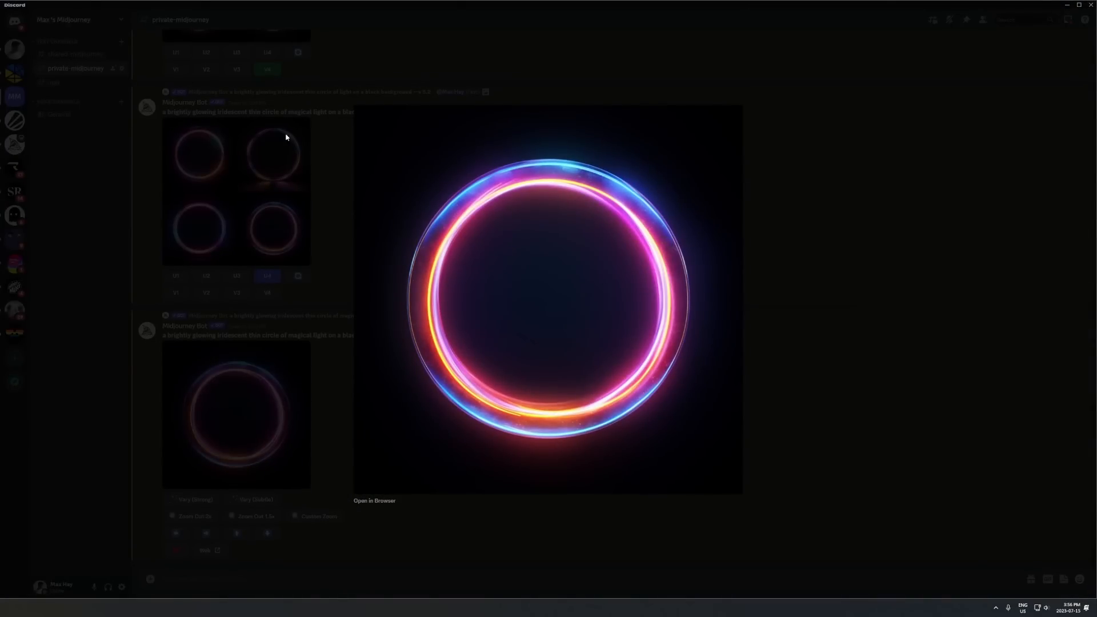
pyautogui.scroll(-5, 323, 348)
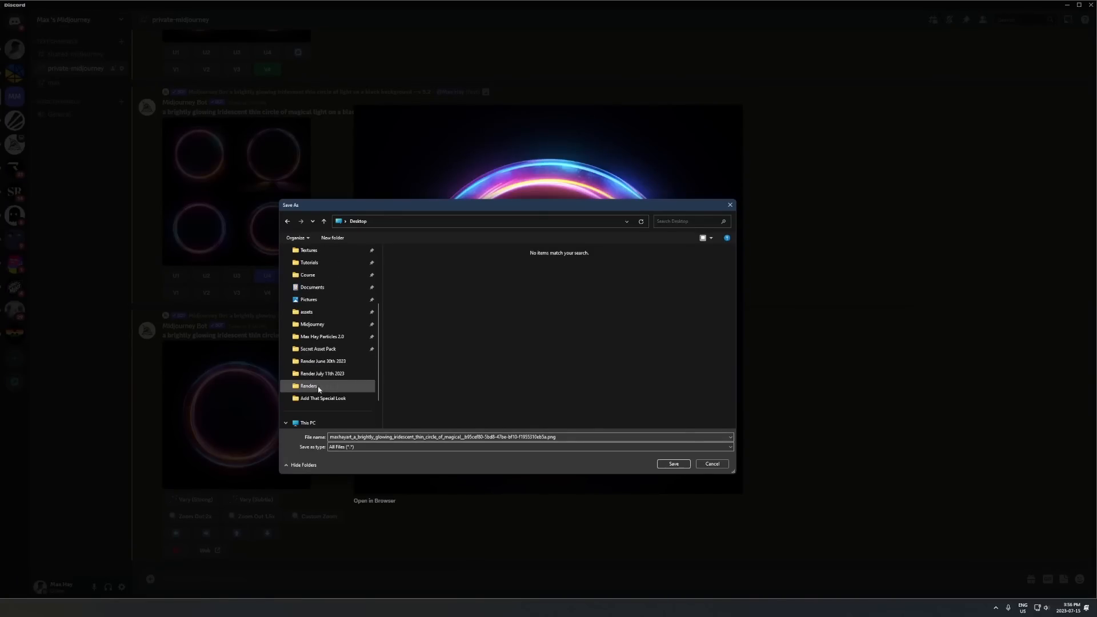
pyautogui.click(312, 324)
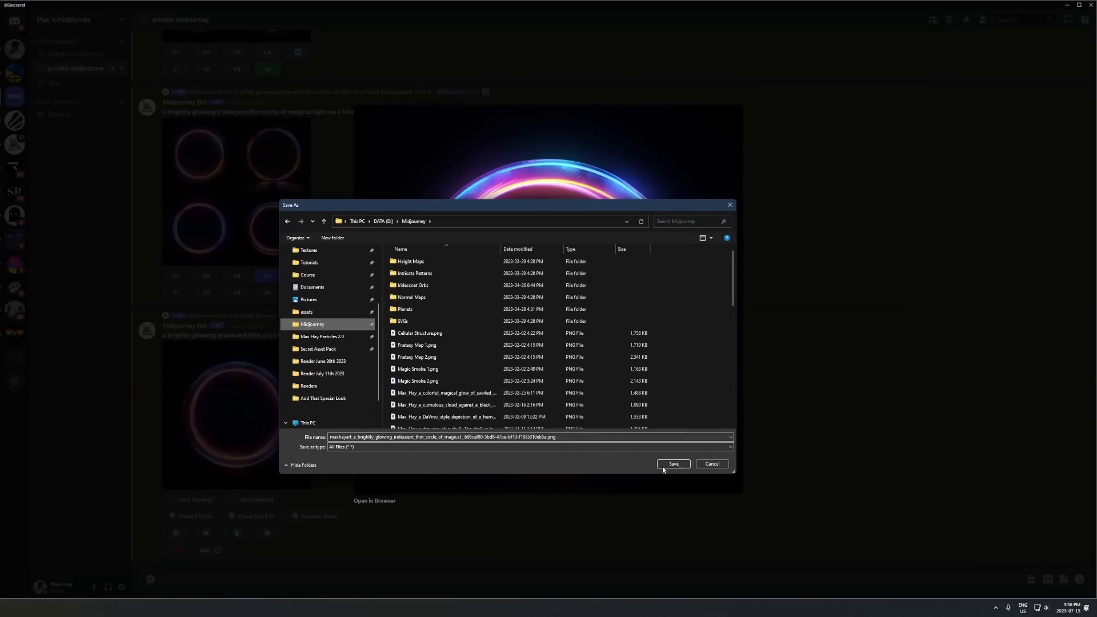
pyautogui.click(674, 463)
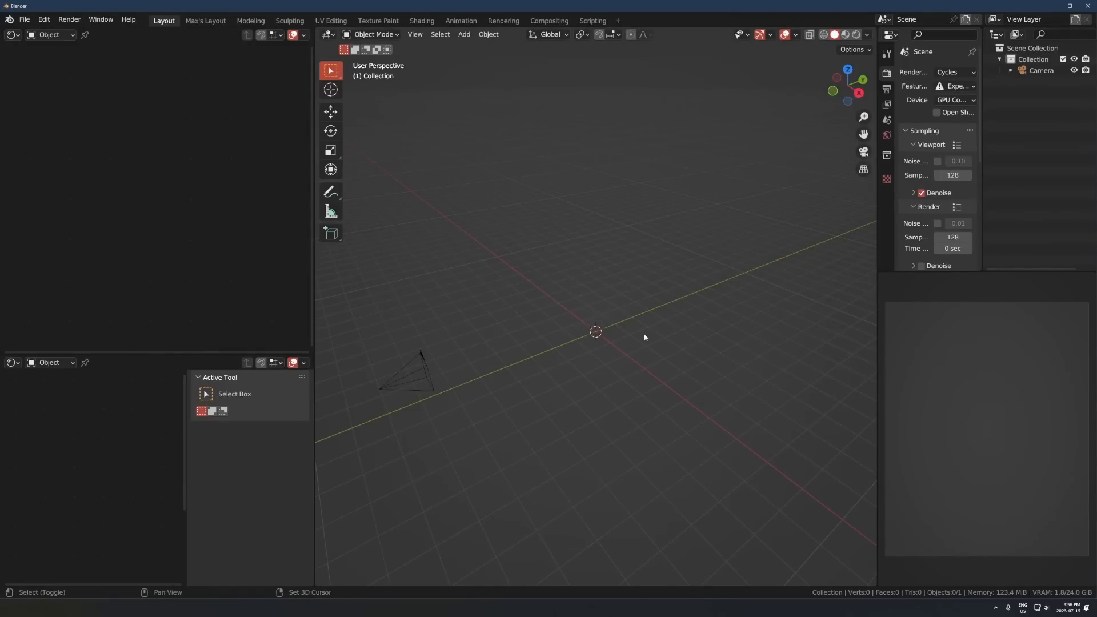
pyautogui.press('z')
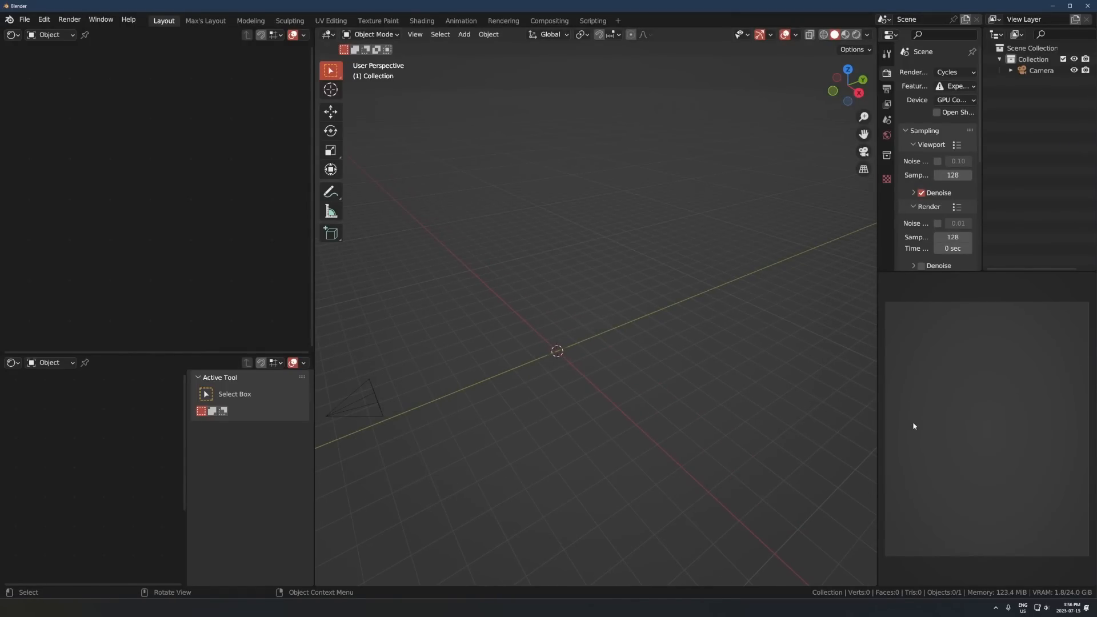
# Show the small preview viewport as a render through the camera and set the main viewport to camera view
pyautogui.click(906, 376)
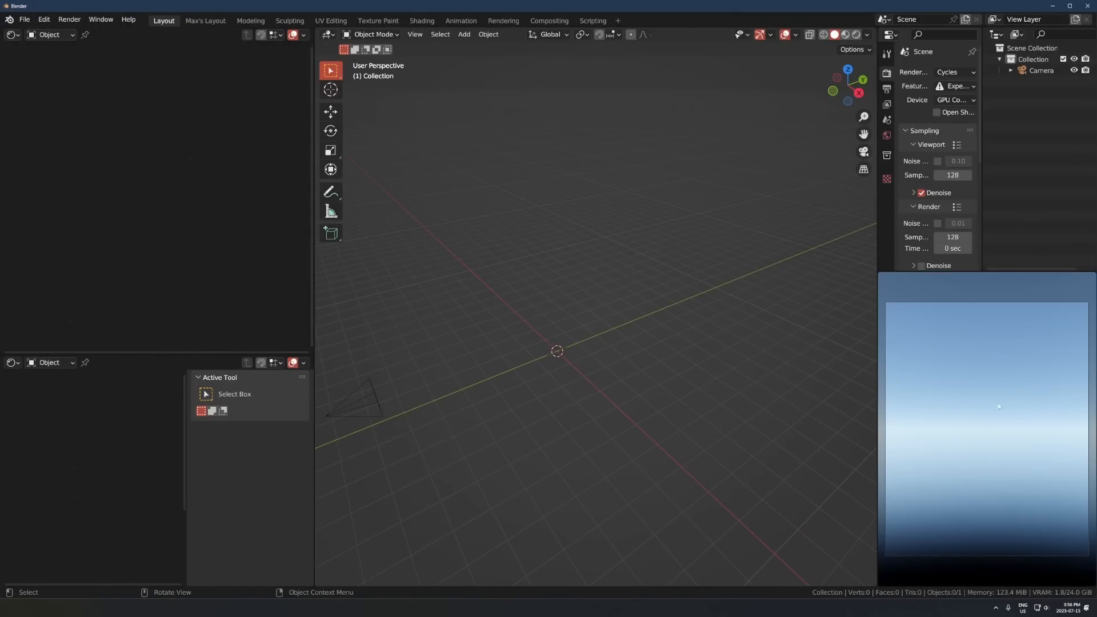
pyautogui.moveTo(998, 406); pyautogui.dragTo(987, 383, button='middle')
pyautogui.press('KP_0')
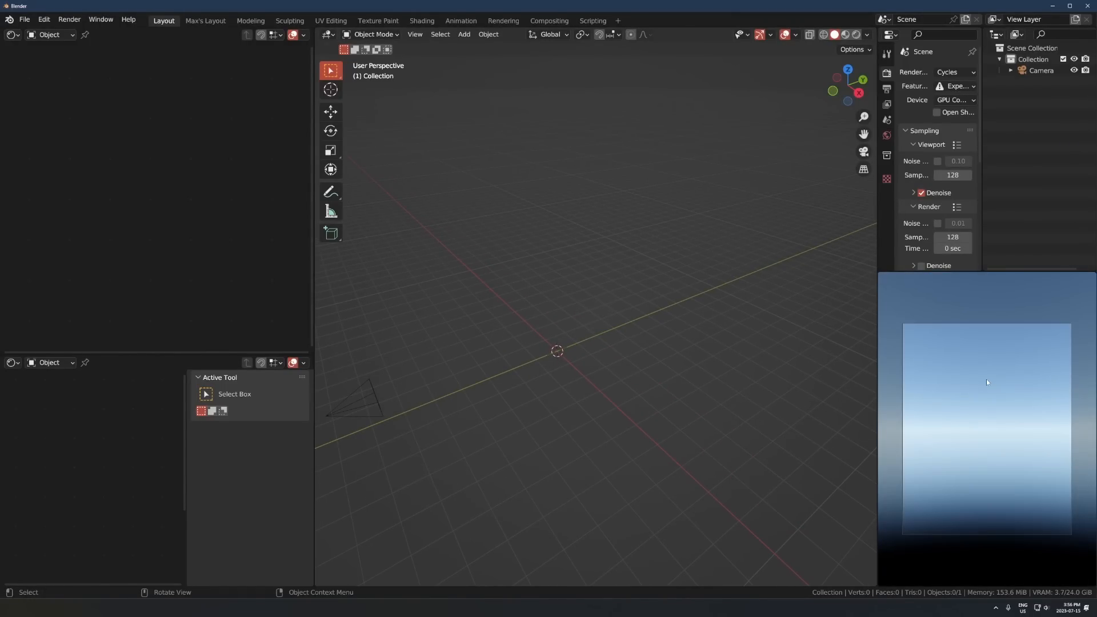
pyautogui.scroll(3, 543, 360)
pyautogui.press('KP_0')
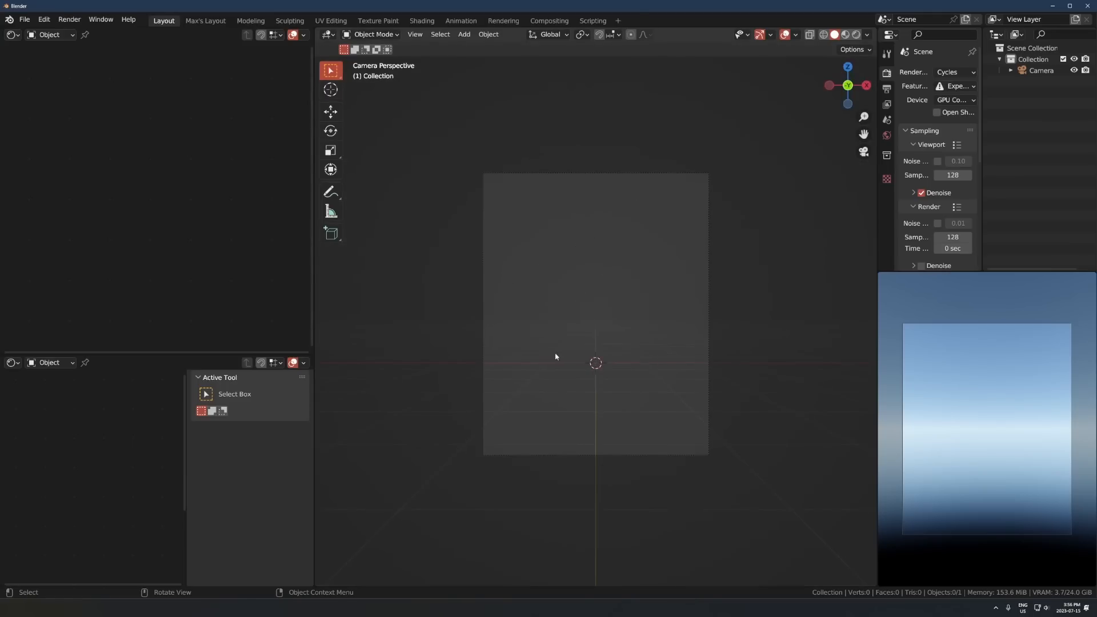
pyautogui.scroll(3, 556, 287)
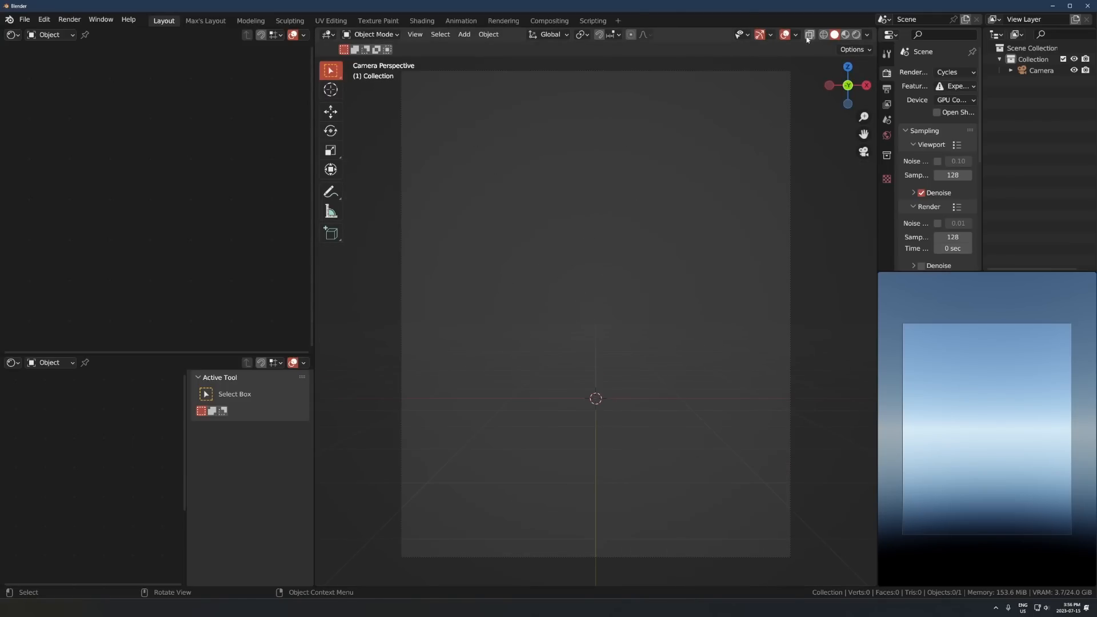
pyautogui.click(758, 35)
pyautogui.click(785, 34)
pyautogui.click(785, 35)
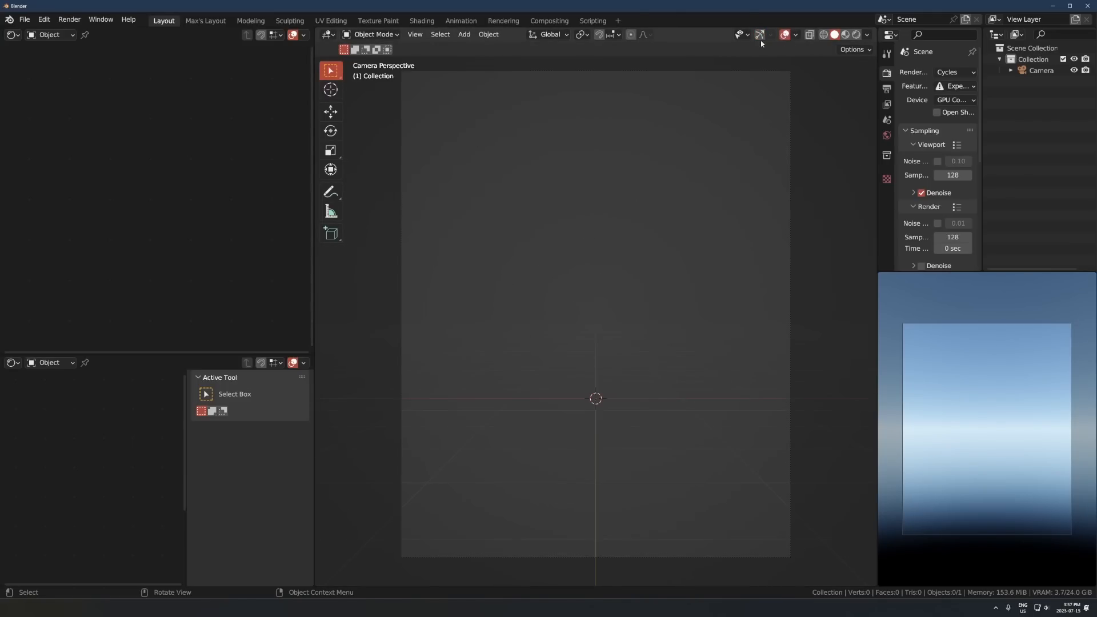
pyautogui.click(759, 34)
# Add a plane at the scene origin and scale it by 100 to serve as the floor
pyautogui.hotkey('shift', 'a')
pyautogui.moveTo(629, 316)
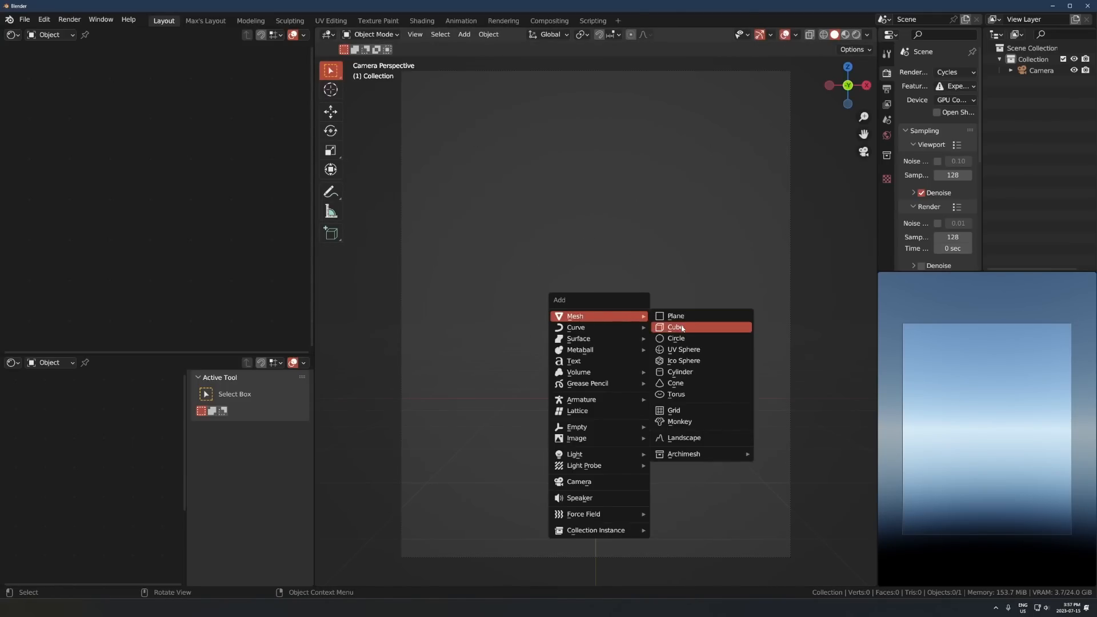
pyautogui.click(674, 325)
pyautogui.write('s100')
pyautogui.press('Return')
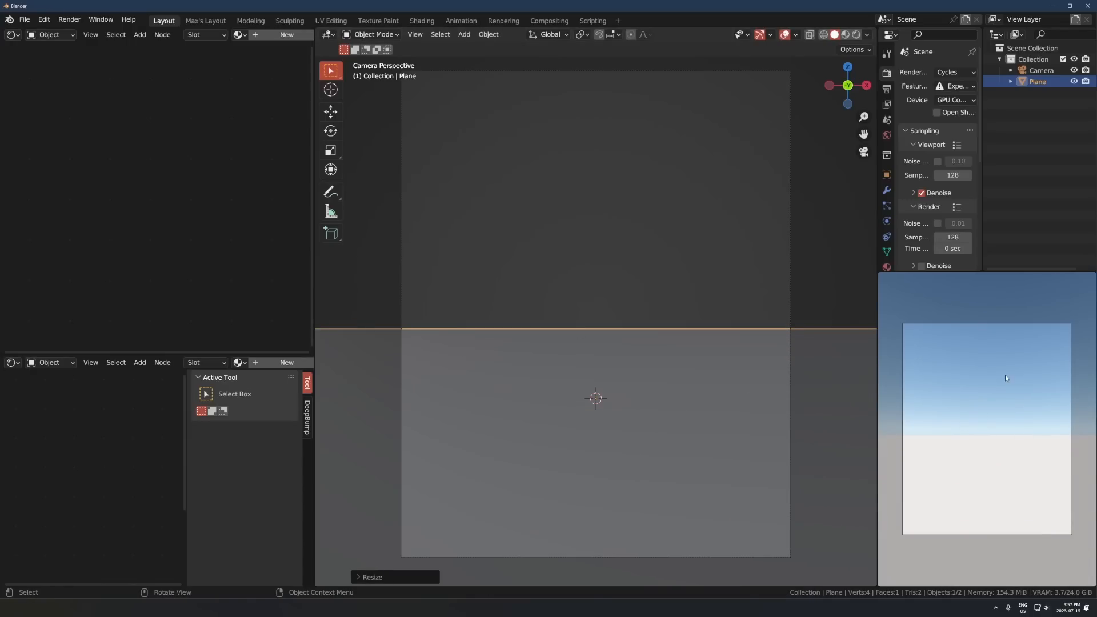
# Widen the rendered preview viewport and fit the camera frame to it
pyautogui.scroll(-4, 1005, 375)
pyautogui.scroll(5, 955, 473)
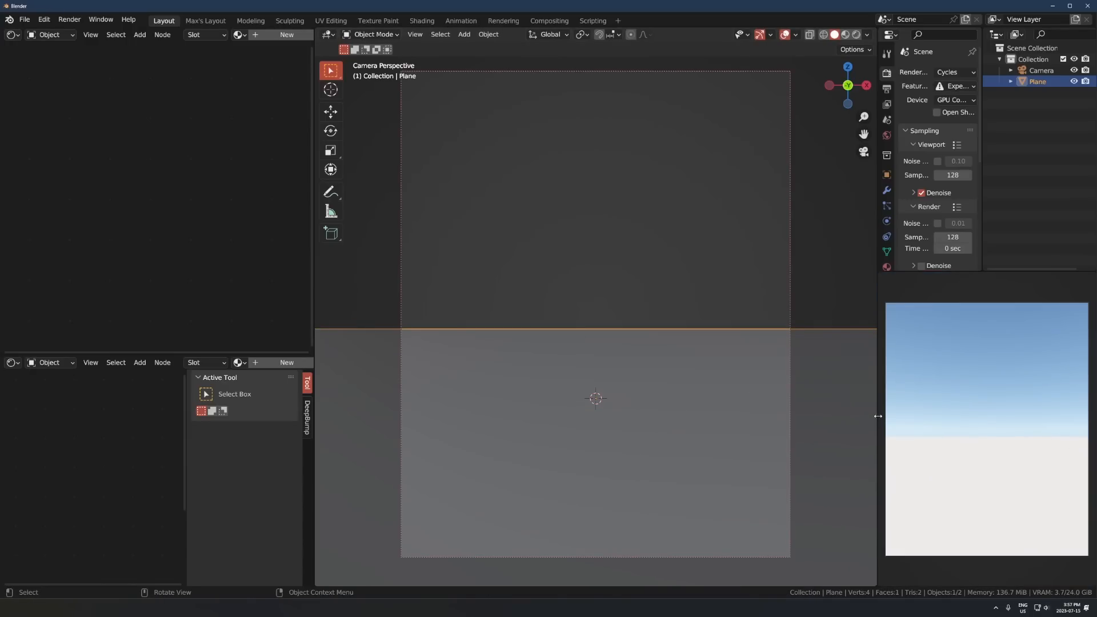
pyautogui.moveTo(878, 416); pyautogui.dragTo(827, 416)
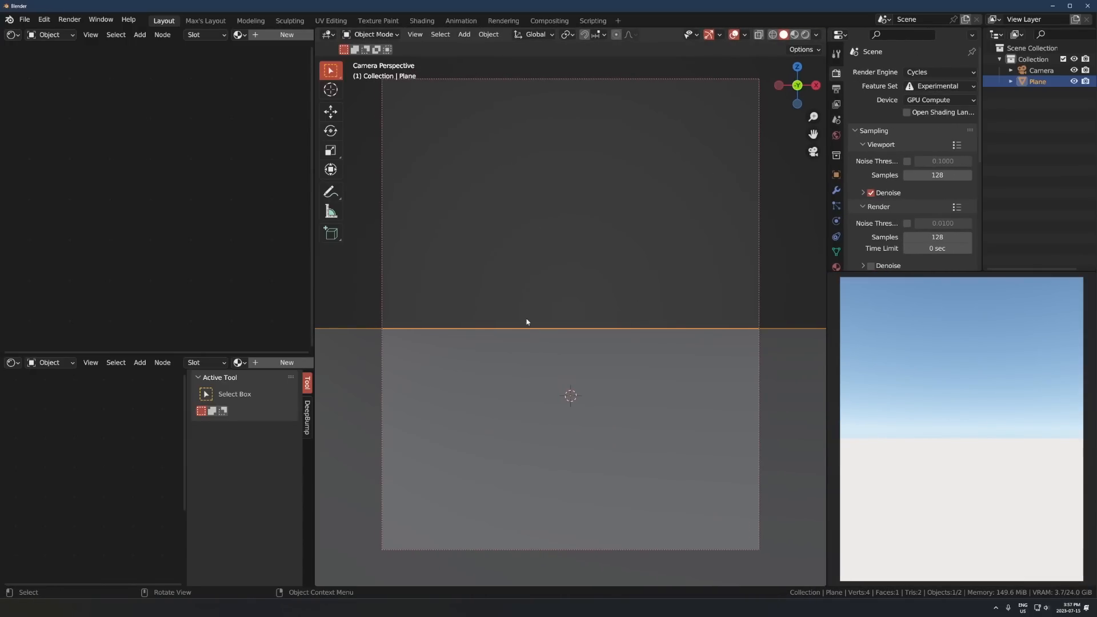
# Disconnect the Sky Texture from the World Output in the world nodes and return the node editor to object shading
pyautogui.click(50, 34)
pyautogui.click(34, 23)
pyautogui.scroll(4, 145, 196)
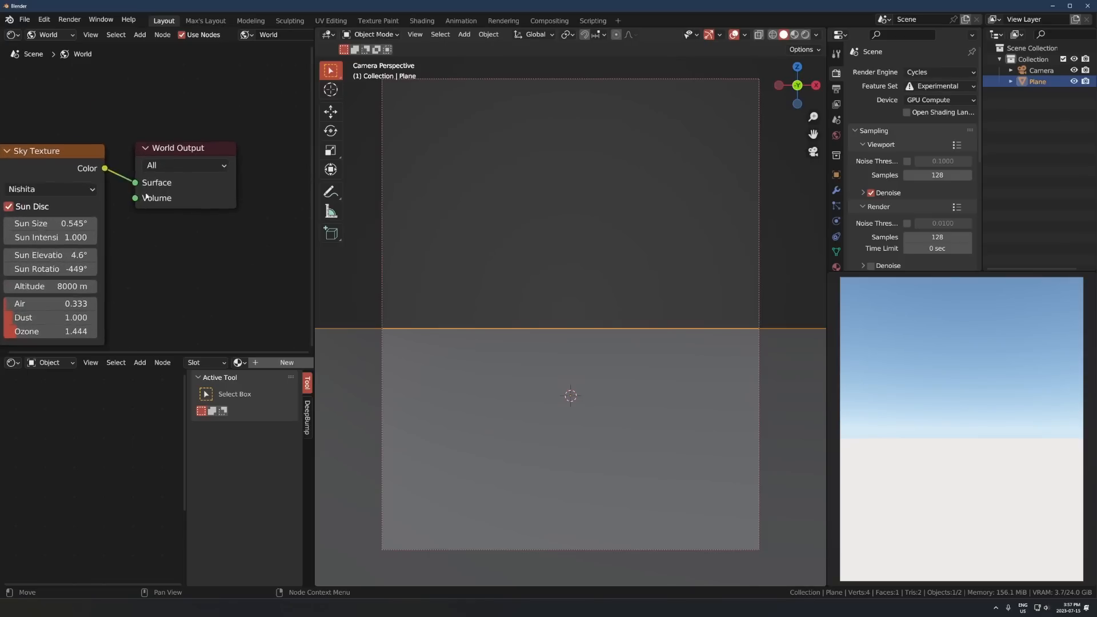
pyautogui.scroll(-3, 146, 196)
pyautogui.keyDown('alt'); pyautogui.moveTo(148, 158); pyautogui.dragTo(77, 160); pyautogui.keyUp('alt')
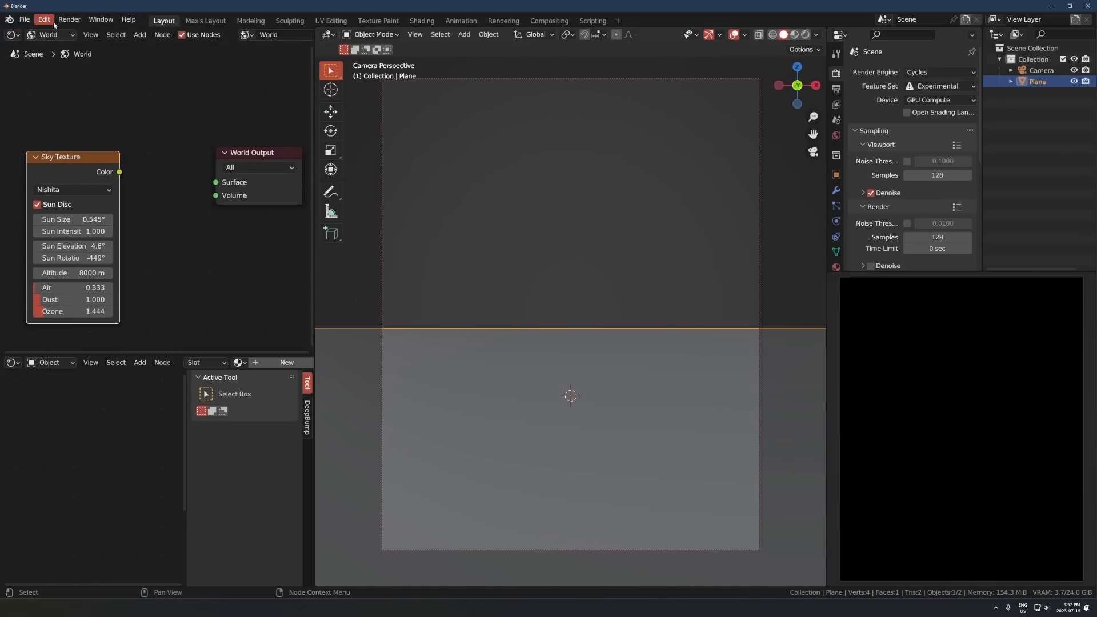
pyautogui.click(53, 35)
pyautogui.click(55, 36)
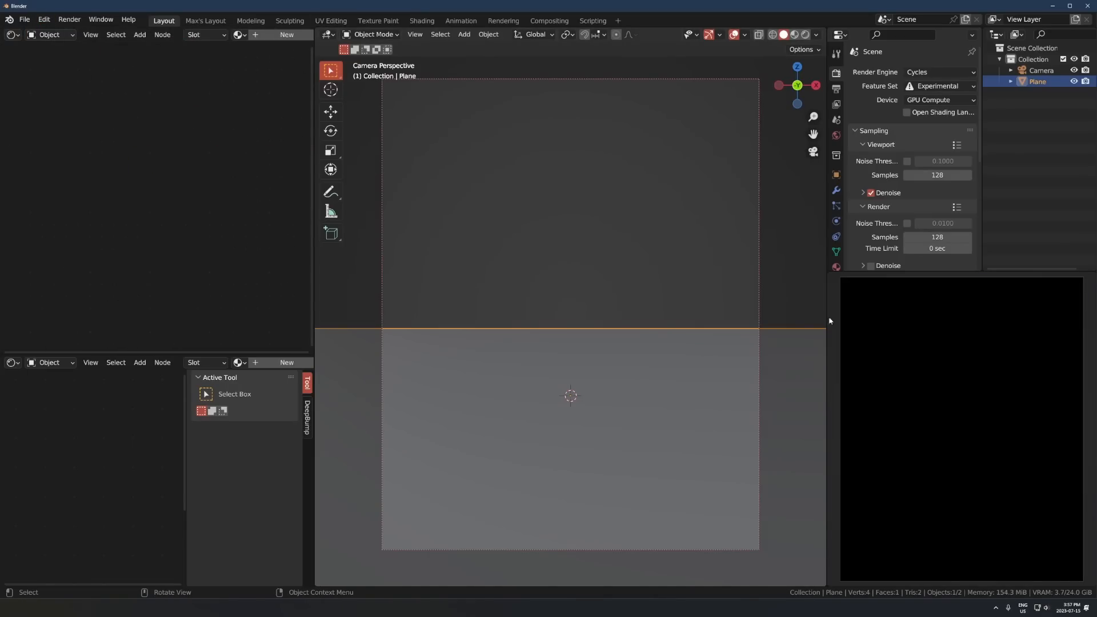
# Add a second plane, rotate it 90 degrees about X so it stands upright, and raise it along Z above the floor
pyautogui.scroll(-4, 597, 406)
pyautogui.hotkey('shift', 'a')
pyautogui.moveTo(594, 342)
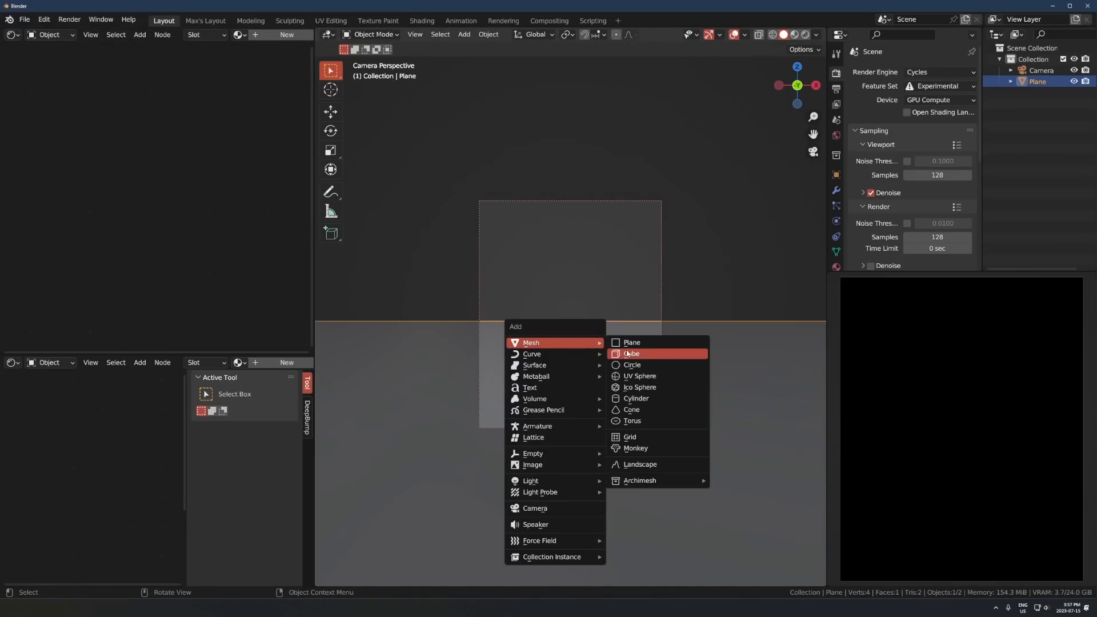
pyautogui.click(628, 342)
pyautogui.write('rx90')
pyautogui.press('Return')
pyautogui.press('g')
pyautogui.press('z')
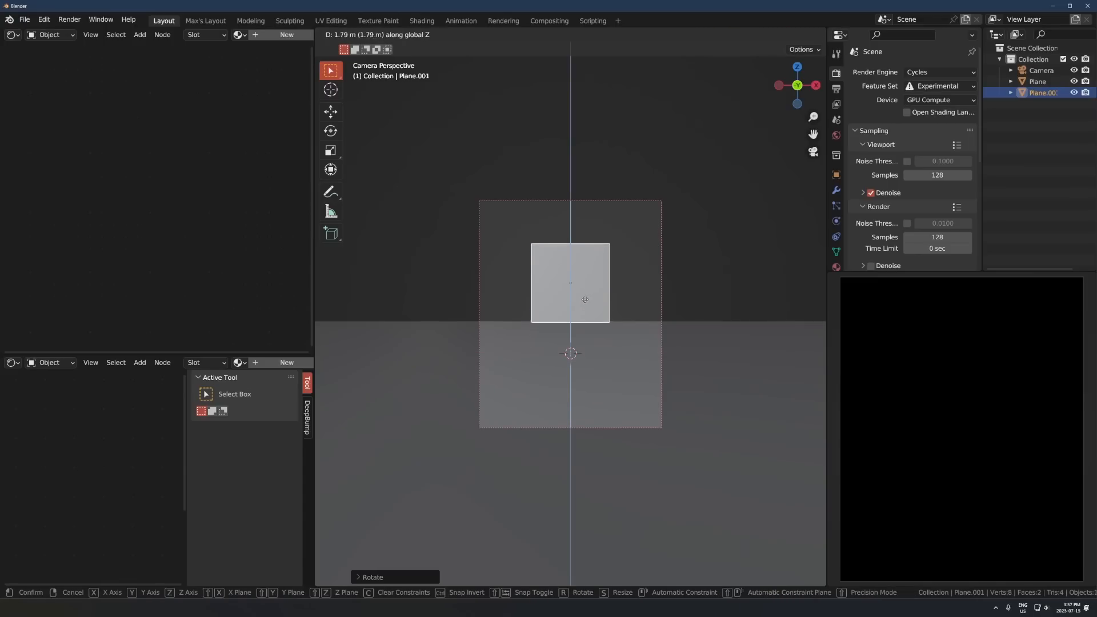
pyautogui.click(584, 269)
# Give the upright plane a new material and turn the lower node editor into an image editor
pyautogui.click(283, 35)
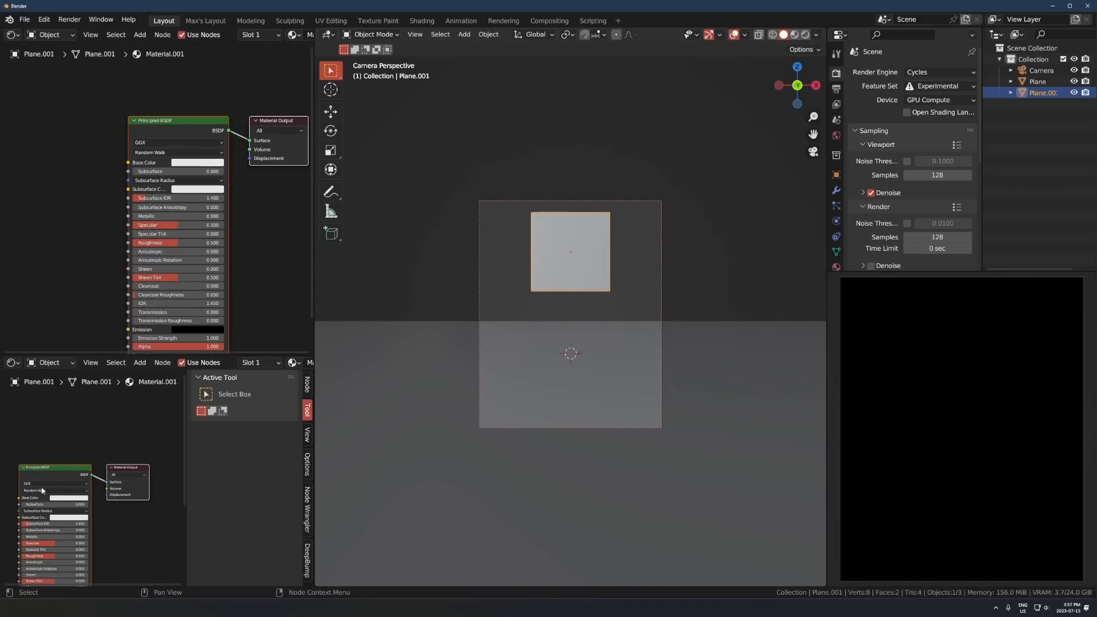
pyautogui.click(12, 362)
pyautogui.click(35, 400)
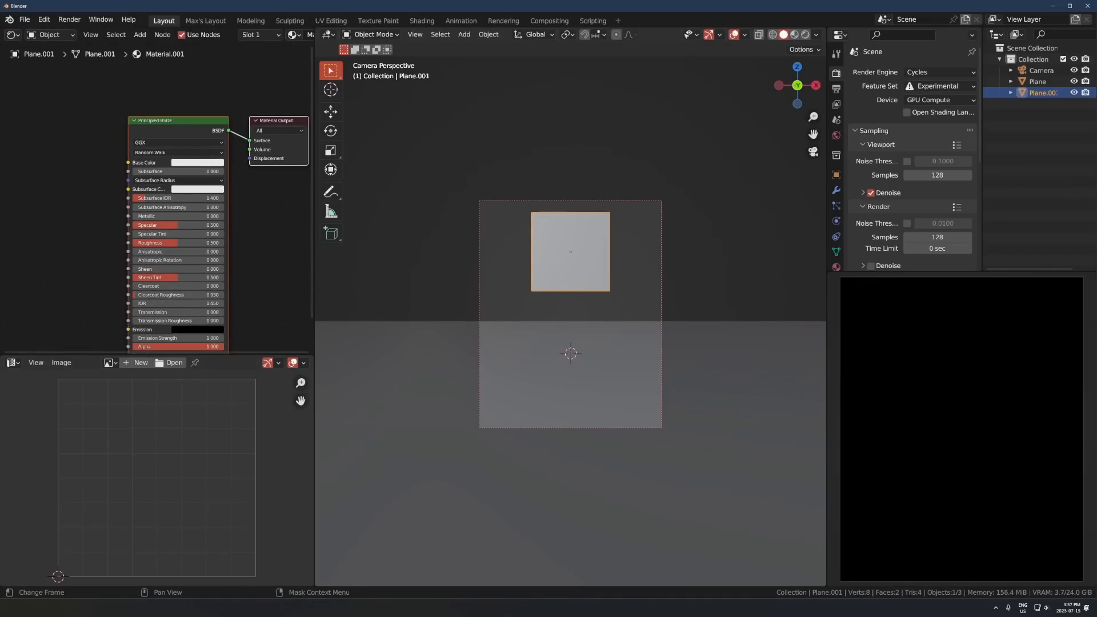
# Bring the saved glowing circle PNG from the Midjourney folder into the plane's material nodes and the image editor, placing its texture node near the Principled BSDF
pyautogui.hotkey('alt', 'Tab')
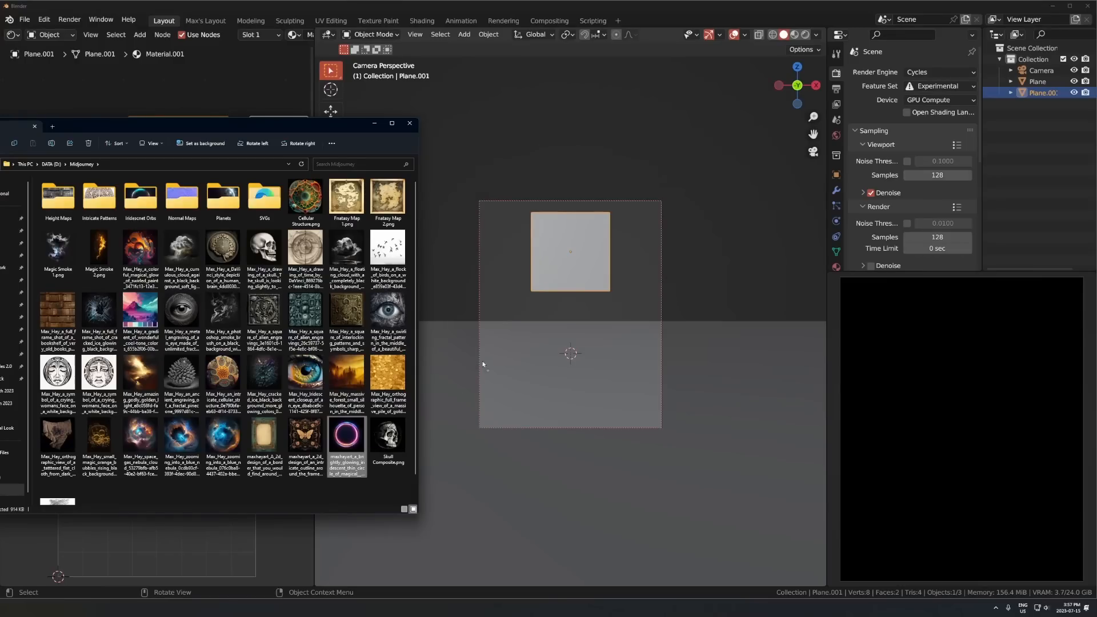
pyautogui.moveTo(346, 434); pyautogui.dragTo(30, 197)
pyautogui.click(240, 143)
pyautogui.scroll(-6, 121, 437)
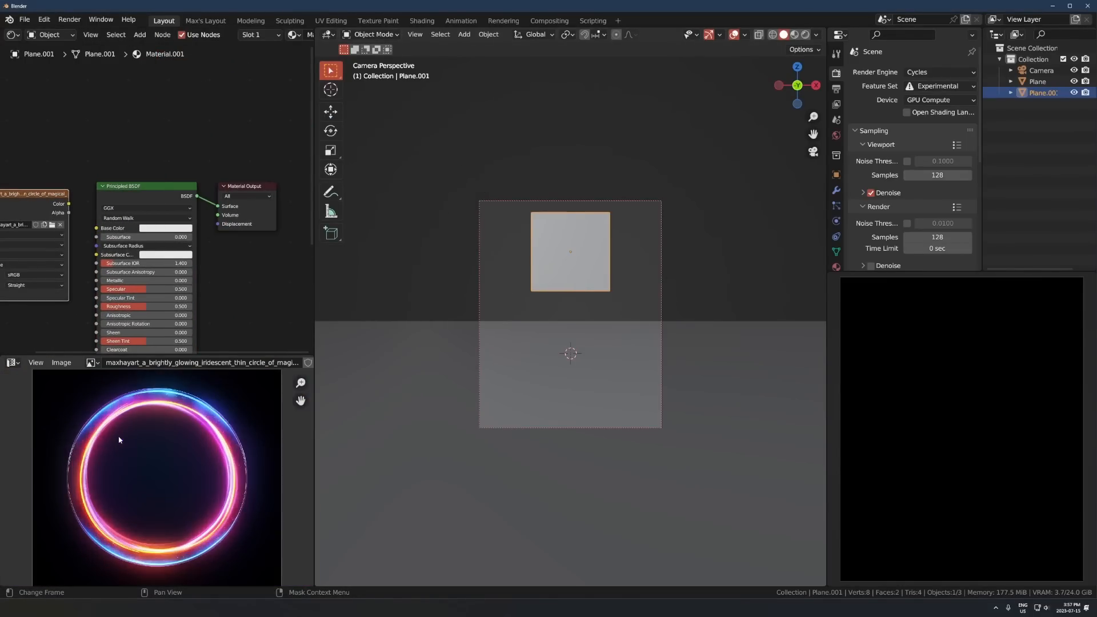
pyautogui.moveTo(34, 143); pyautogui.dragTo(95, 37, button='middle')
pyautogui.moveTo(100, 100); pyautogui.dragTo(65, 246)
pyautogui.scroll(4, 65, 246)
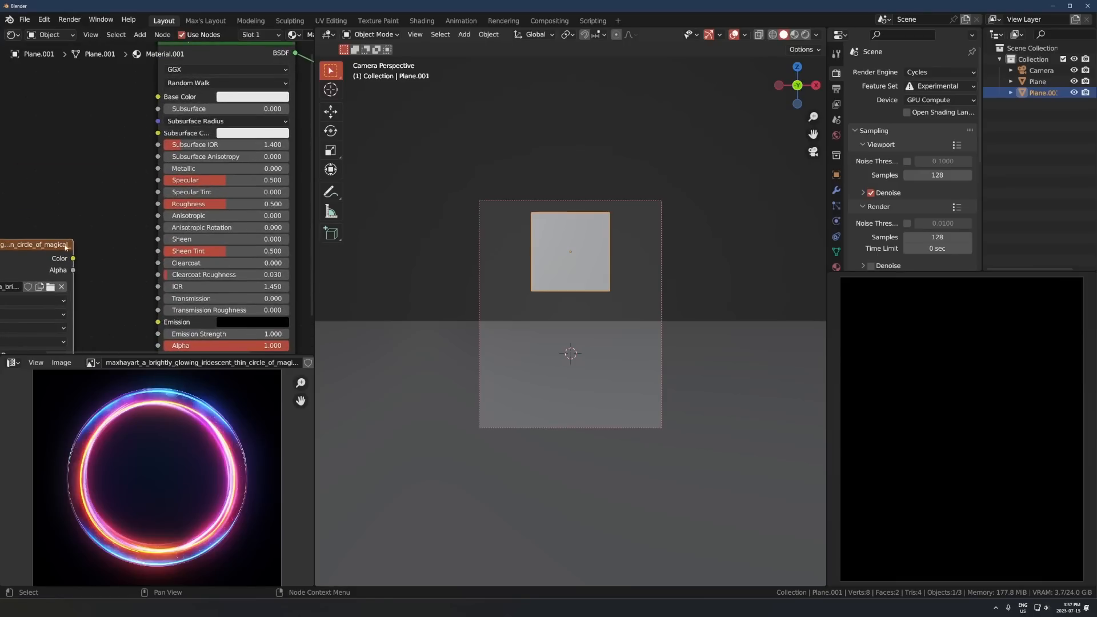
# Switch the main viewport to rendered shading with the upright plane framed closer
pyautogui.scroll(3, 558, 366)
pyautogui.press('z')
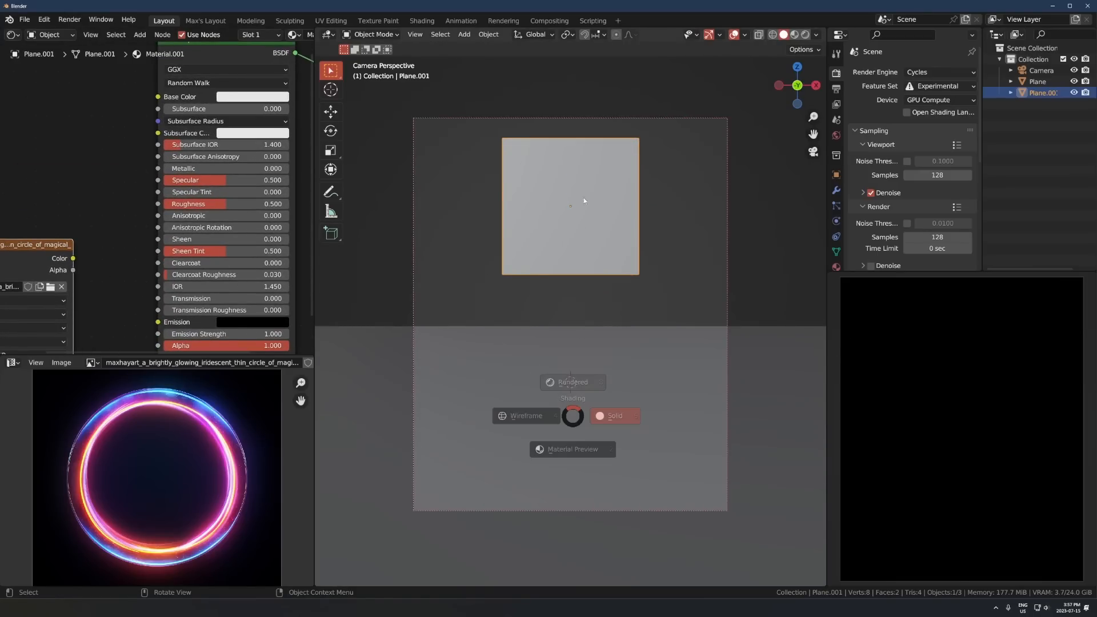
pyautogui.click(604, 416)
# Connect the circle texture's Color to the material's Emission and set the emission strength to 8.2
pyautogui.scroll(1, 616, 274)
pyautogui.moveTo(73, 258)
pyautogui.mouseDown()
pyautogui.moveTo(162, 327)
pyautogui.moveTo(73, 259)
pyautogui.mouseUp()
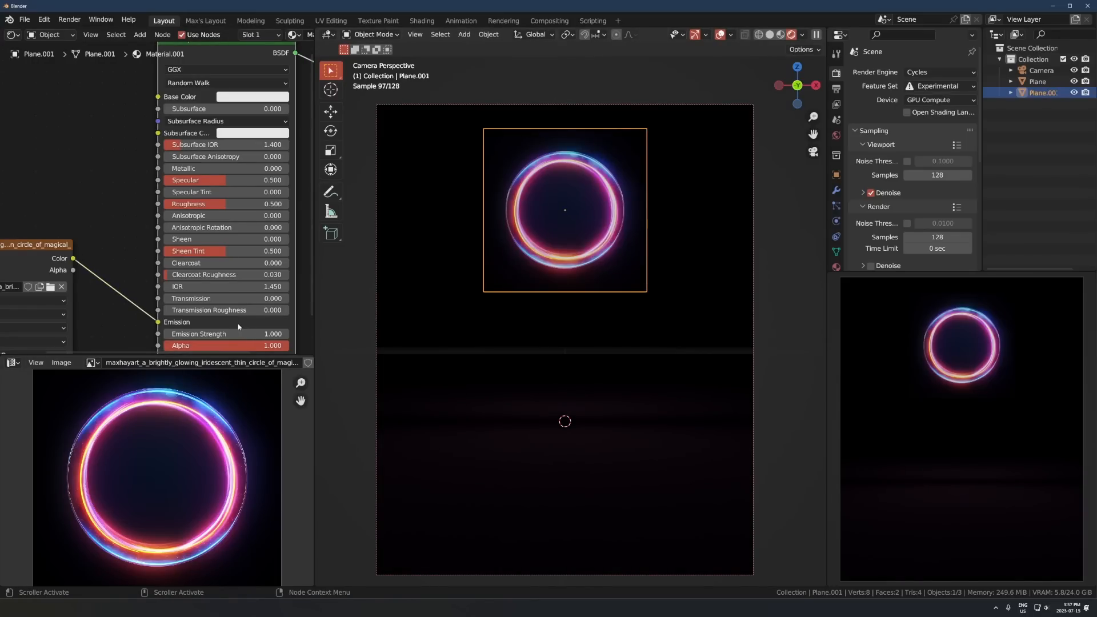
pyautogui.moveTo(238, 334); pyautogui.dragTo(278, 334)
# Lower the glowing circle plane along Z closer to the floor
pyautogui.press('g')
pyautogui.press('z')
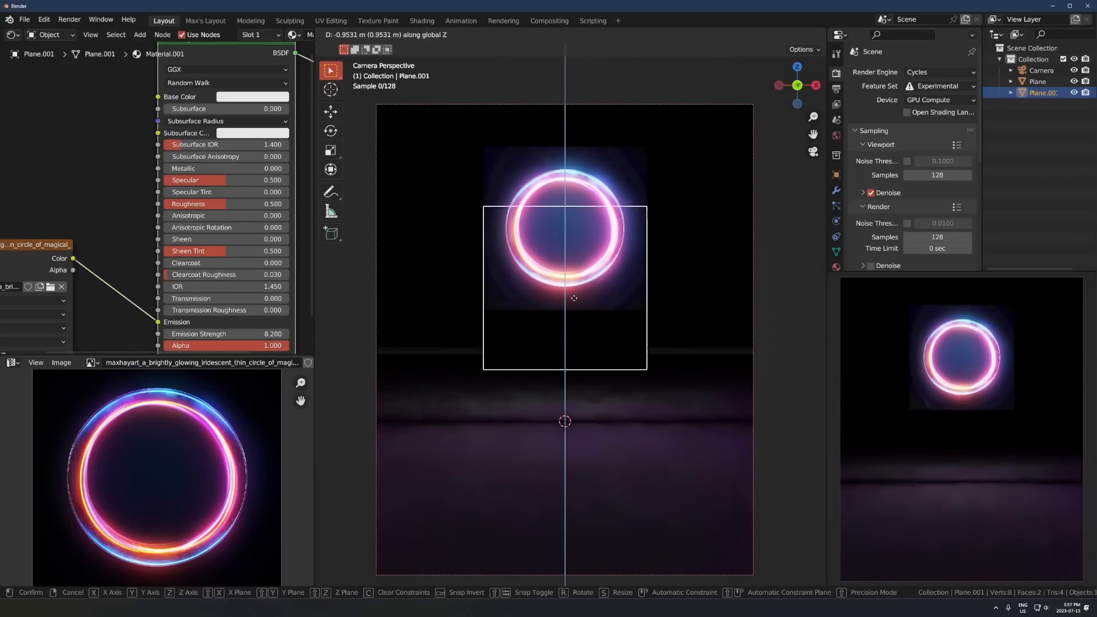
pyautogui.click(574, 347)
# Duplicate the glowing circle plane, place the copy horizontally behind and beside the original, and select the original plane
pyautogui.moveTo(574, 347); pyautogui.dragTo(549, 394, button='middle')
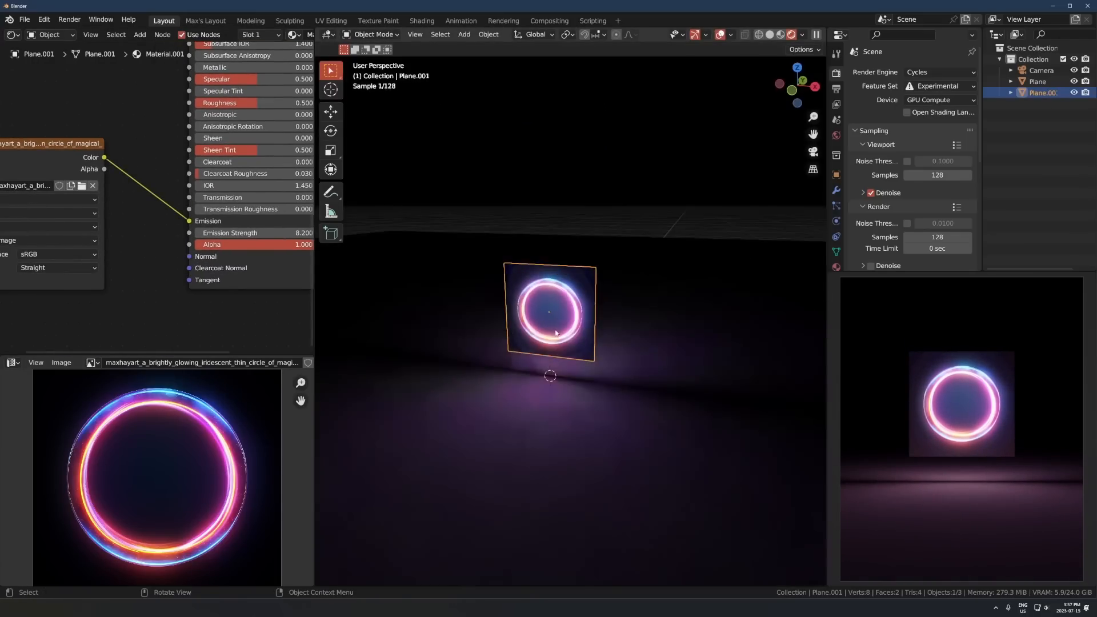
pyautogui.press('KP_Decimal')
pyautogui.scroll(-4, 622, 355)
pyautogui.hotkey('shift', 'd')
pyautogui.hotkey('shift', 'z')
pyautogui.click(555, 276)
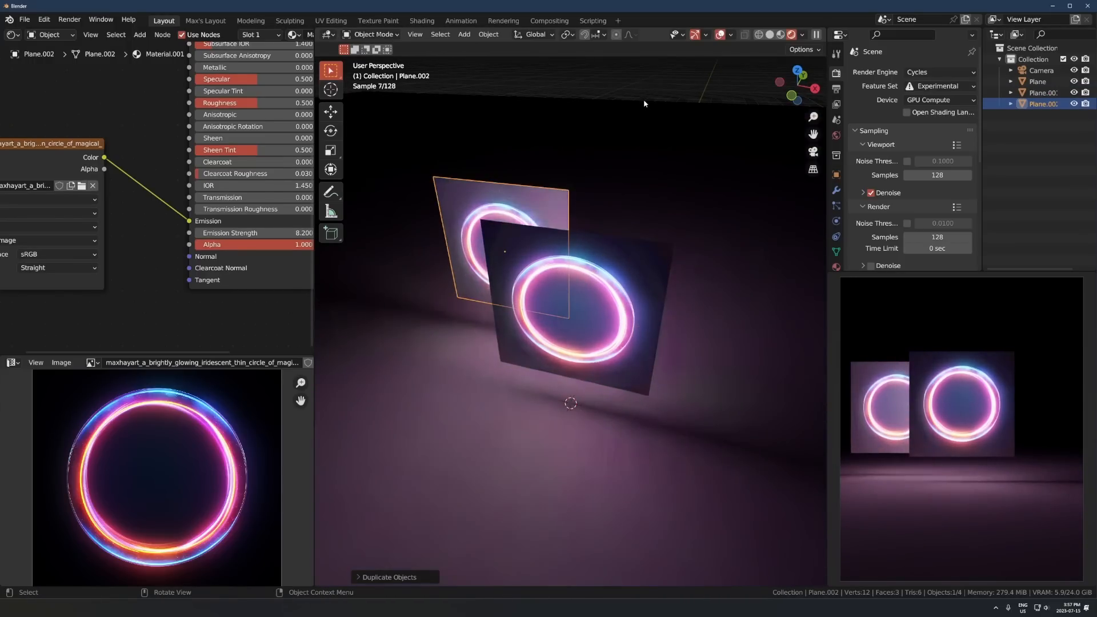
pyautogui.click(608, 225)
pyautogui.click(511, 286)
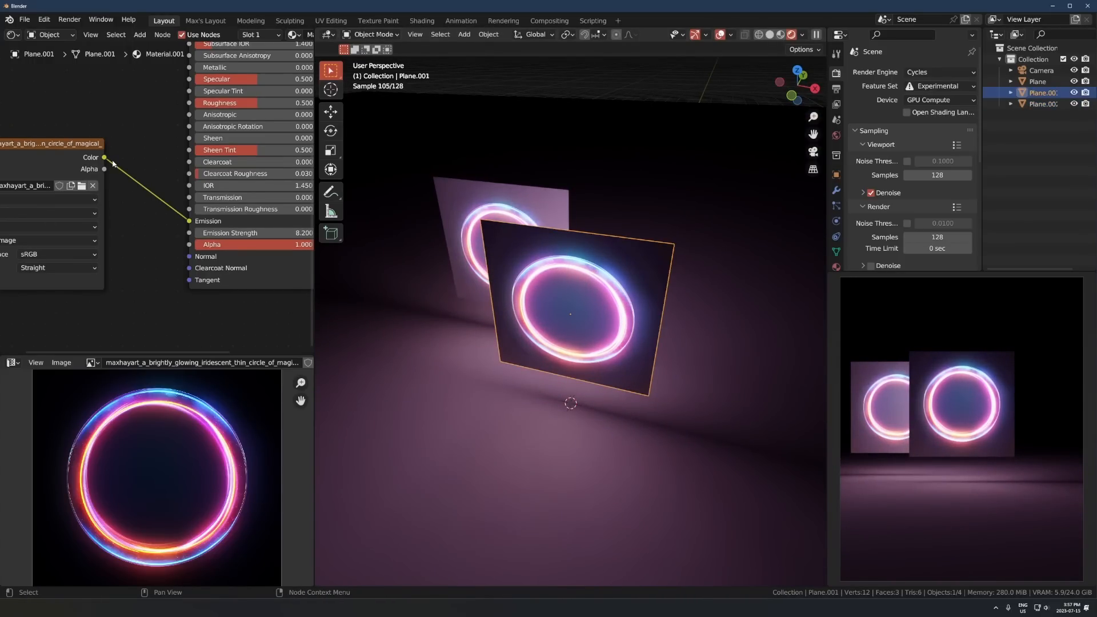
# Connect the circle texture's Color to the material's Alpha as well, making the black background transparent
pyautogui.scroll(-1, 217, 428)
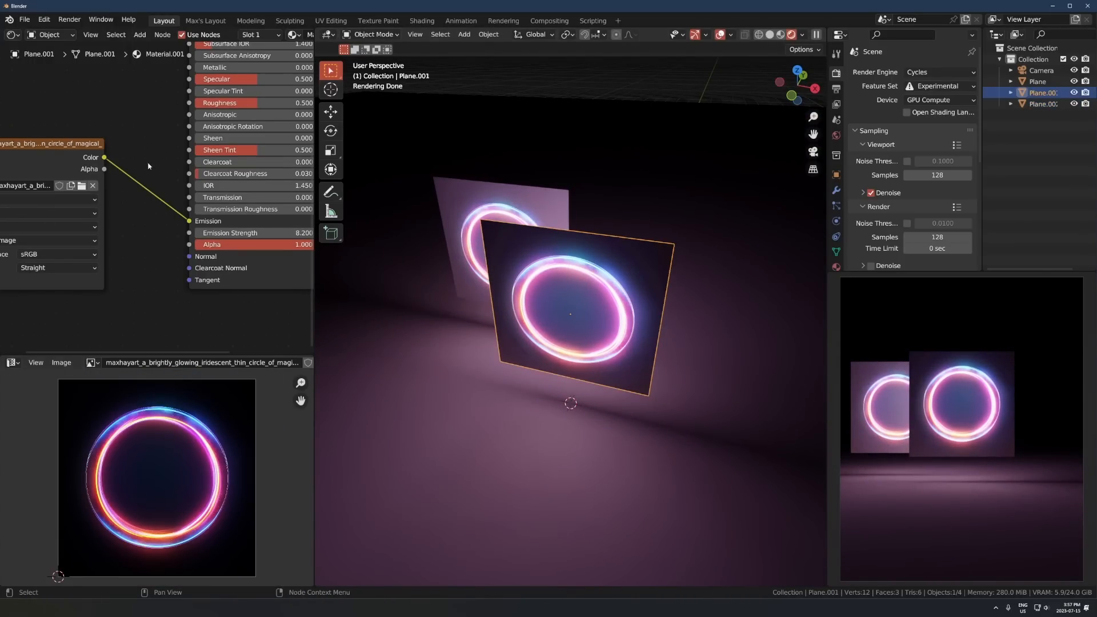
pyautogui.moveTo(104, 158); pyautogui.dragTo(100, 184)
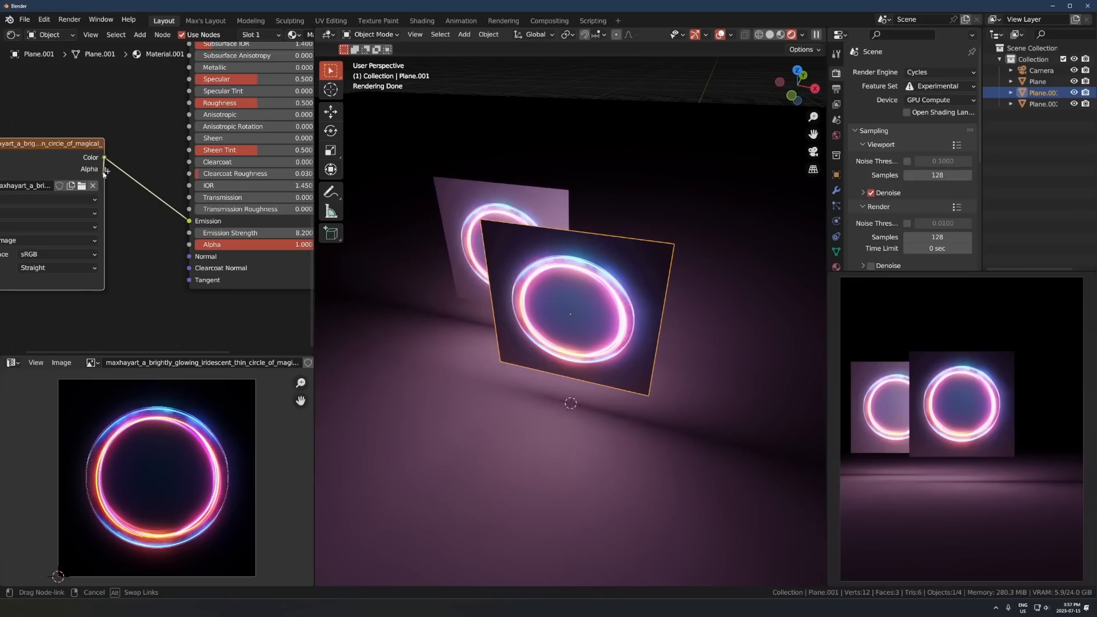
pyautogui.moveTo(156, 159); pyautogui.dragTo(194, 245)
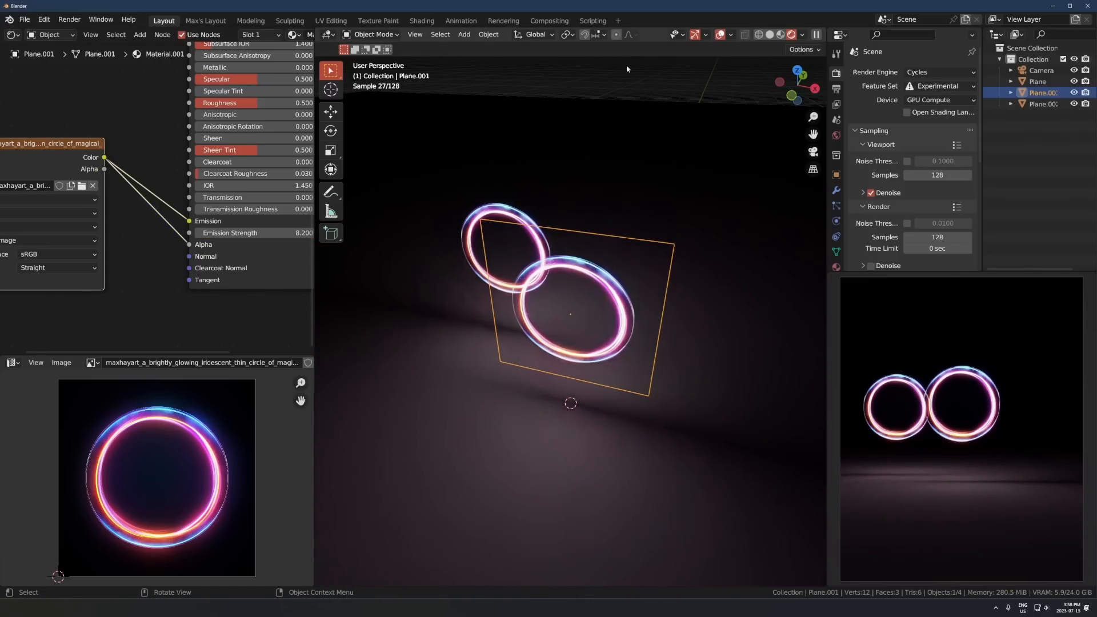
# Insert a Color Ramp between the circle texture's Color and the Alpha input and shift its black stop to about 0.003
pyautogui.hotkey('shift', 'a')
pyautogui.write('col')
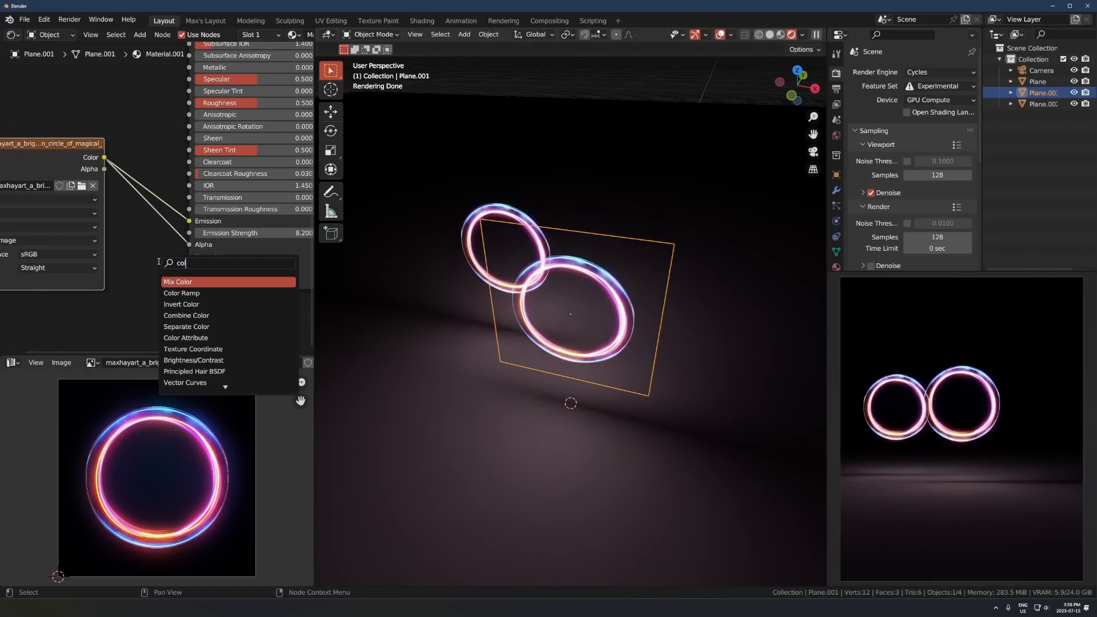
pyautogui.click(182, 293)
pyautogui.click(160, 290)
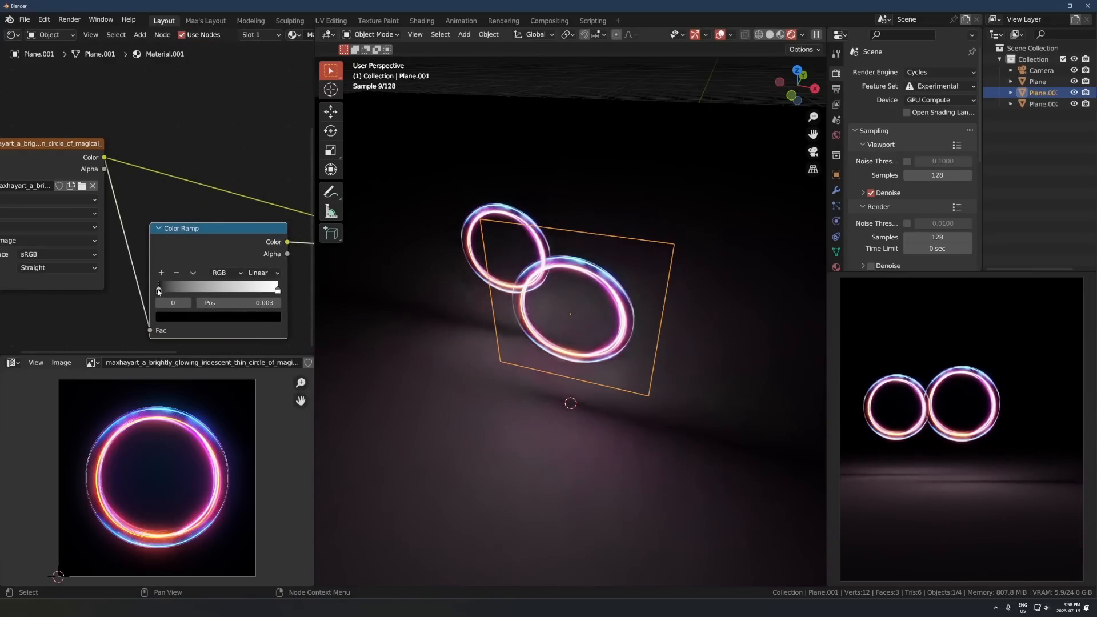
pyautogui.scroll(4, 159, 289)
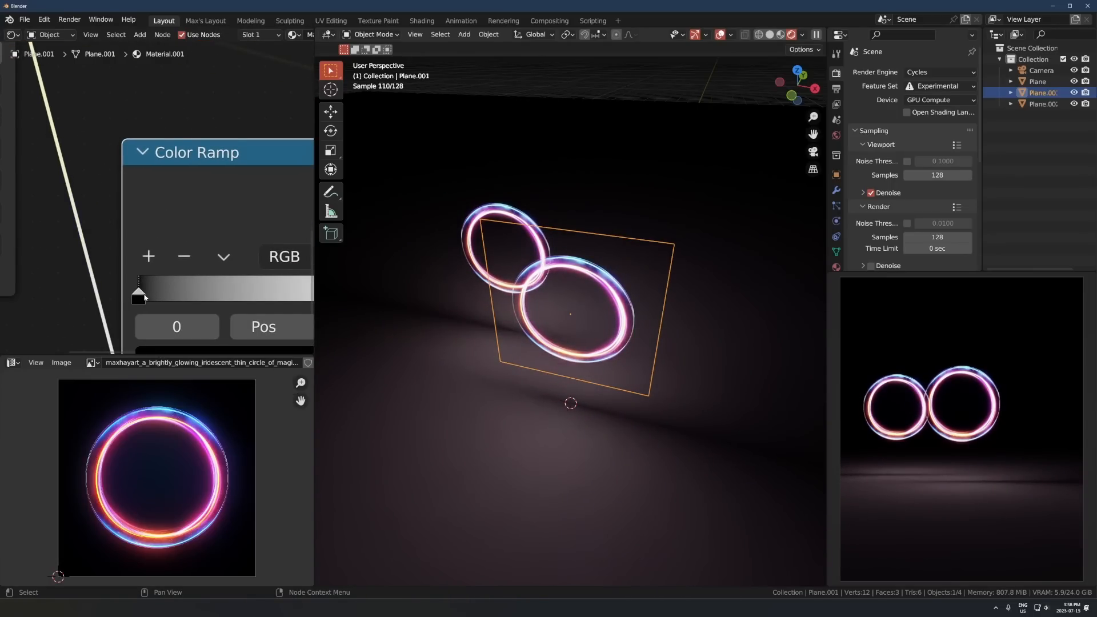
# Try moving the Color Ramp's white stop toward the black stop to adjust the ring's transparency
pyautogui.scroll(2, 638, 269)
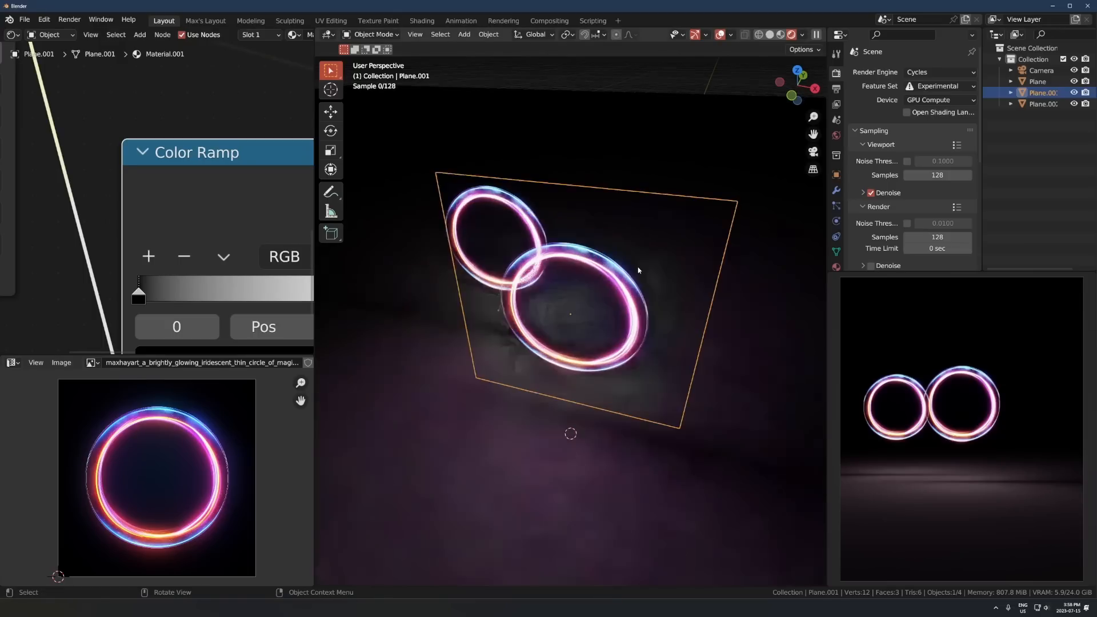
pyautogui.moveTo(638, 269); pyautogui.dragTo(645, 239, button='middle')
pyautogui.moveTo(231, 272); pyautogui.dragTo(176, 237, button='middle')
pyautogui.scroll(-5, 177, 238)
pyautogui.moveTo(297, 248); pyautogui.dragTo(191, 248)
pyautogui.rightClick(191, 248)
pyautogui.scroll(-3, 255, 276)
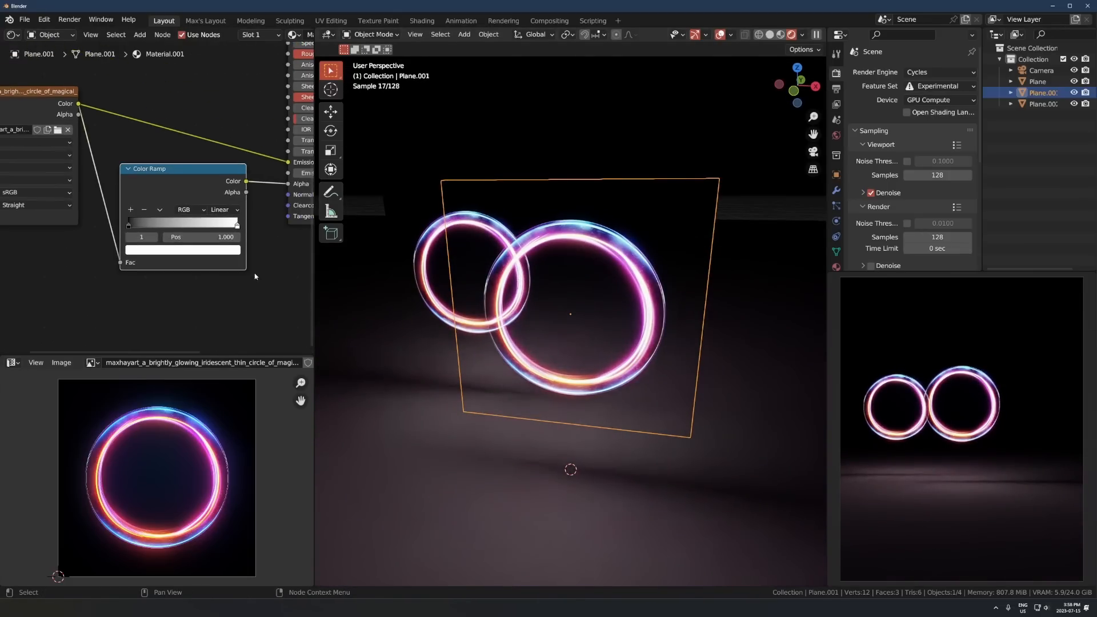
# Delete the duplicated glowing circle plane
pyautogui.scroll(-5, 597, 143)
pyautogui.click(603, 230)
pyautogui.scroll(3, 602, 230)
pyautogui.click(480, 248)
pyautogui.press('x')
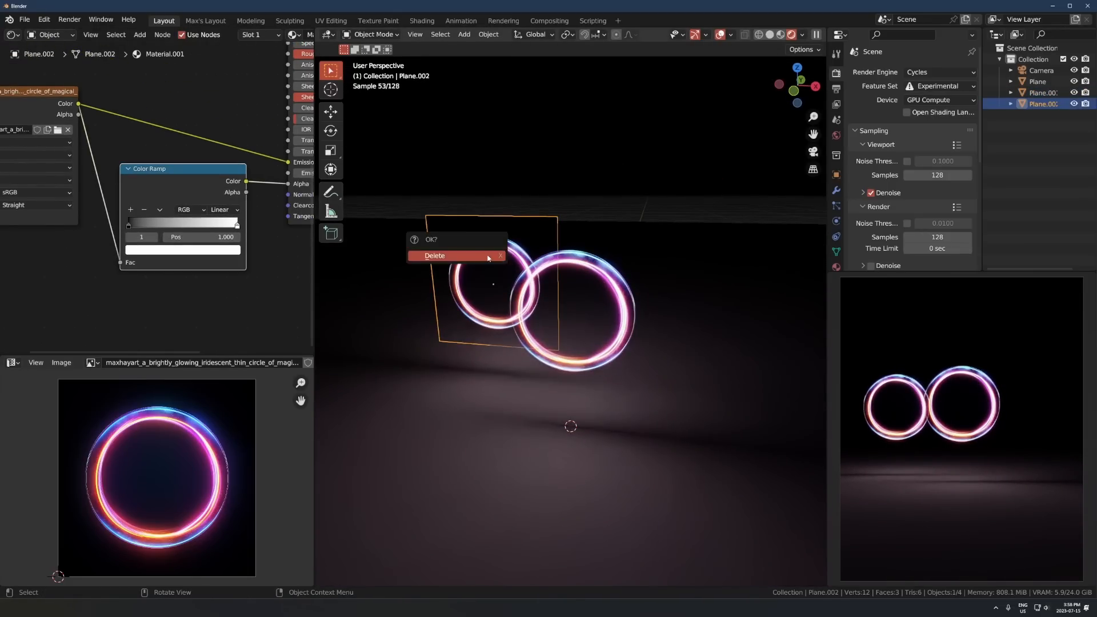
pyautogui.click(487, 256)
# Select the remaining circle plane, leave camera view for an angled view of it, and switch the main viewport to solid shading
pyautogui.click(588, 258)
pyautogui.press('KP_0')
pyautogui.moveTo(622, 276); pyautogui.dragTo(596, 325, button='middle')
pyautogui.scroll(-4, 644, 293)
pyautogui.scroll(7, 597, 325)
pyautogui.scroll(-3, 550, 337)
pyautogui.press('z')
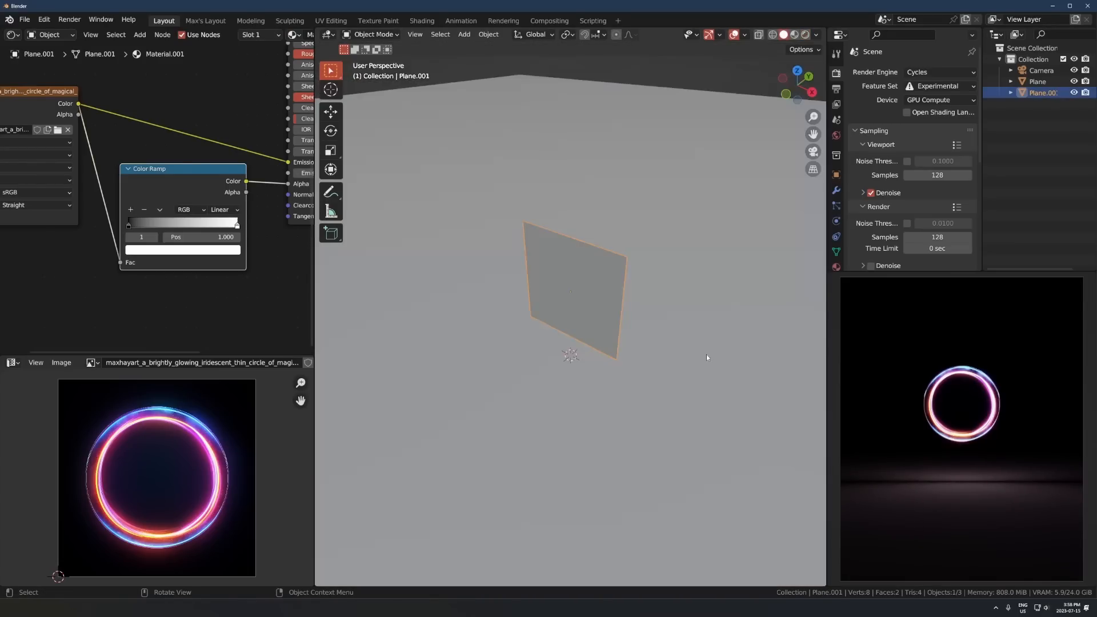
# Enlarge the camera render preview by extending it upward and widening it at the main viewport's expense
pyautogui.scroll(-4, 670, 351)
pyautogui.scroll(1, 940, 320)
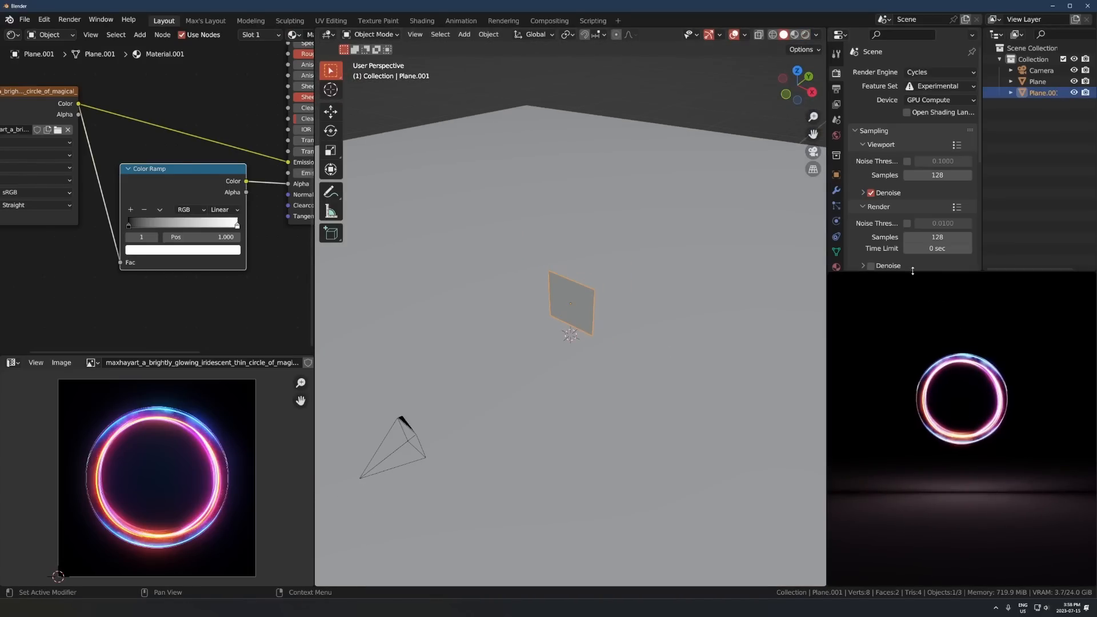
pyautogui.moveTo(915, 274); pyautogui.dragTo(891, 240)
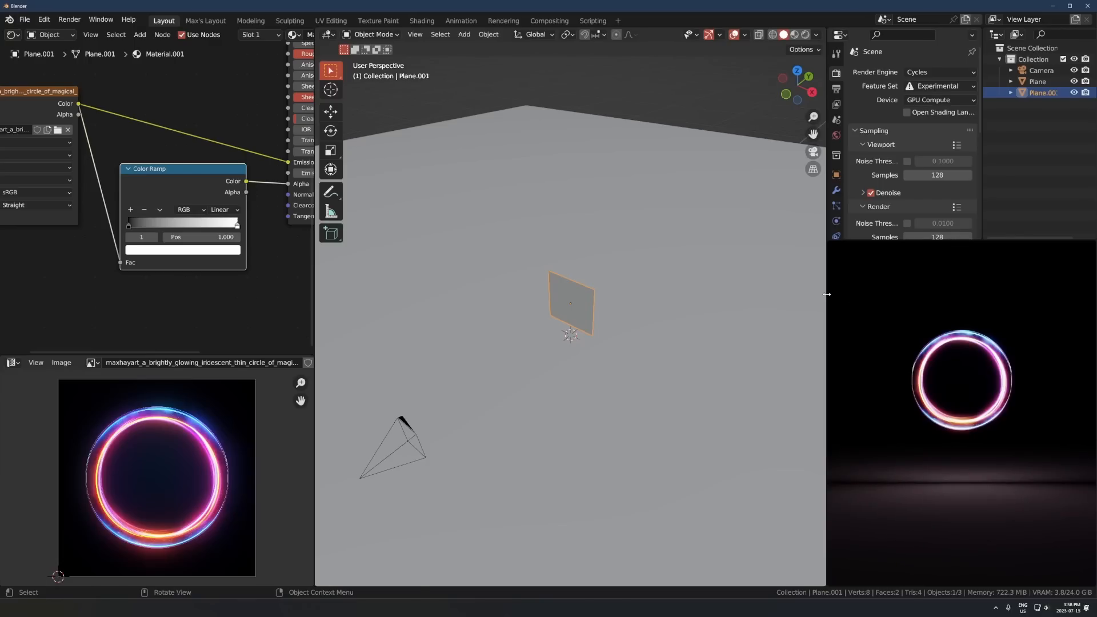
pyautogui.moveTo(827, 294); pyautogui.dragTo(773, 296)
pyautogui.scroll(-3, 613, 324)
# Scale the circle plane and adjust its height above the floor along the Z axis
pyautogui.press('s')
pyautogui.click(690, 326)
pyautogui.press('g')
pyautogui.press('z')
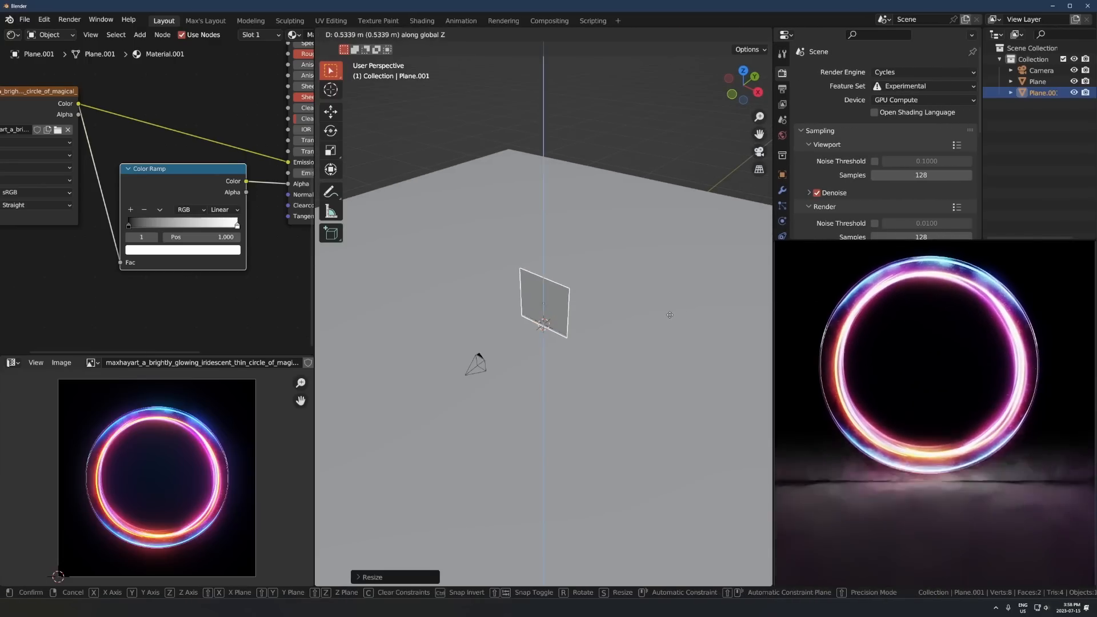
pyautogui.click(655, 306)
pyautogui.press('g')
pyautogui.press('z')
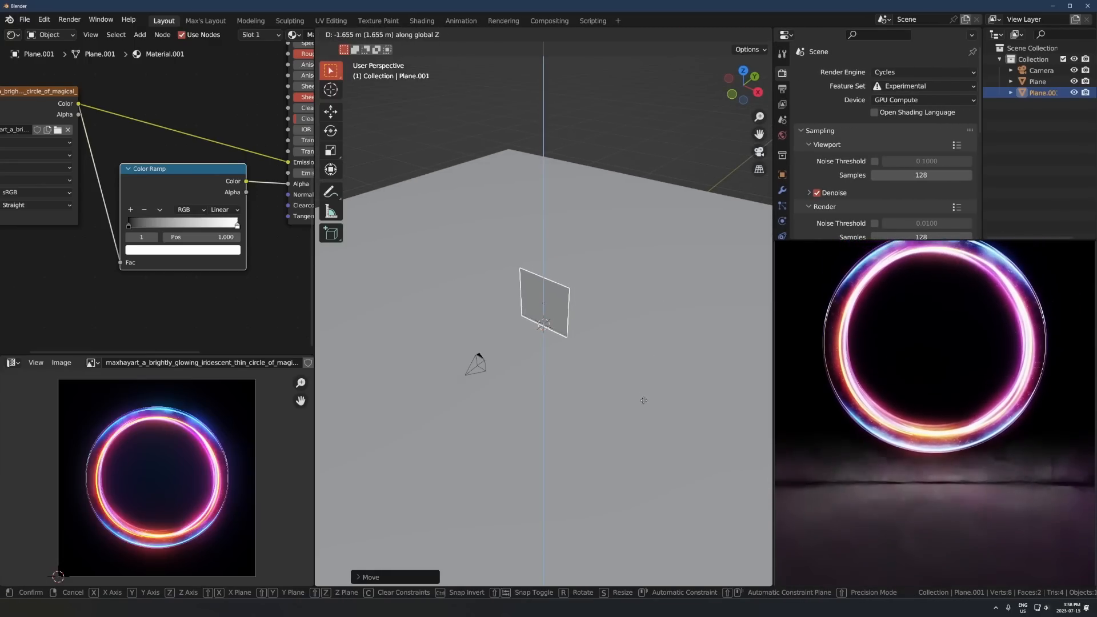
pyautogui.click(643, 400)
# Shift the circle plane along the Y axis to adjust its distance from the camera
pyautogui.scroll(-3, 1052, 457)
pyautogui.press('g')
pyautogui.press('y')
pyautogui.click(617, 329)
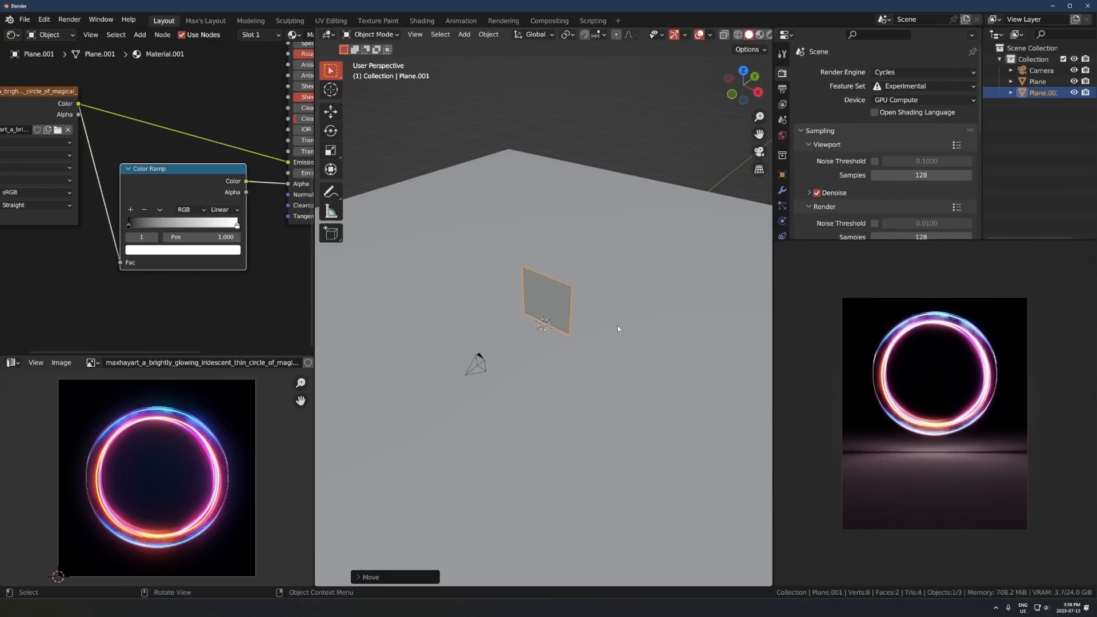
# Try extruding the circle plane's face along its normal to give it depth
pyautogui.press('Tab')
pyautogui.press('e')
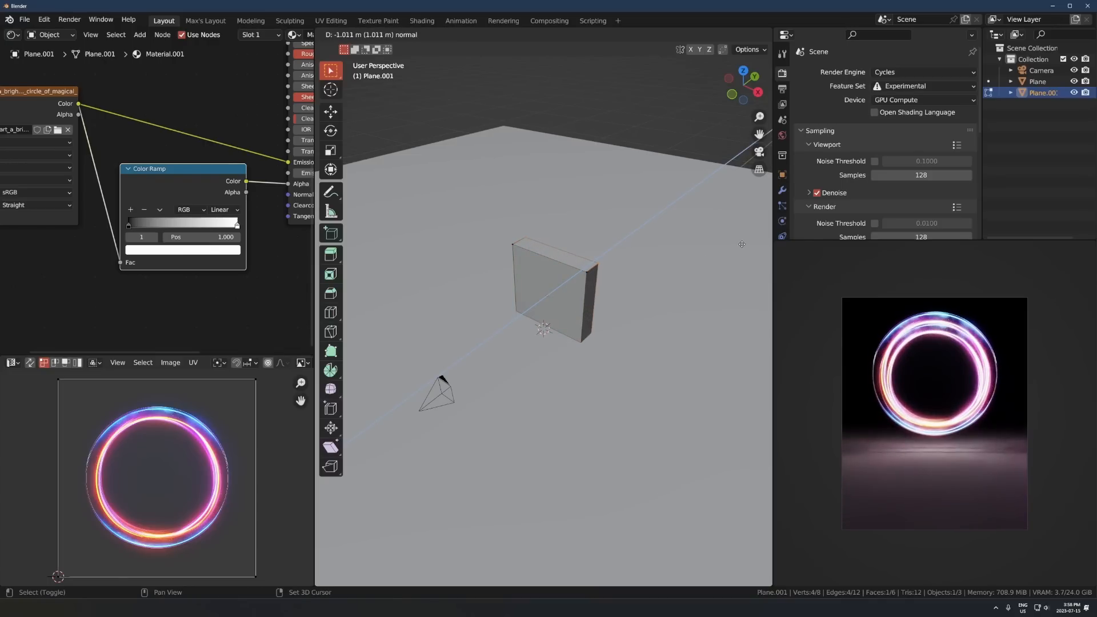
pyautogui.rightClick(634, 317)
pyautogui.hotkey('ctrl', 'z')
pyautogui.scroll(4, 614, 305)
pyautogui.press('Tab')
pyautogui.scroll(-2, 616, 341)
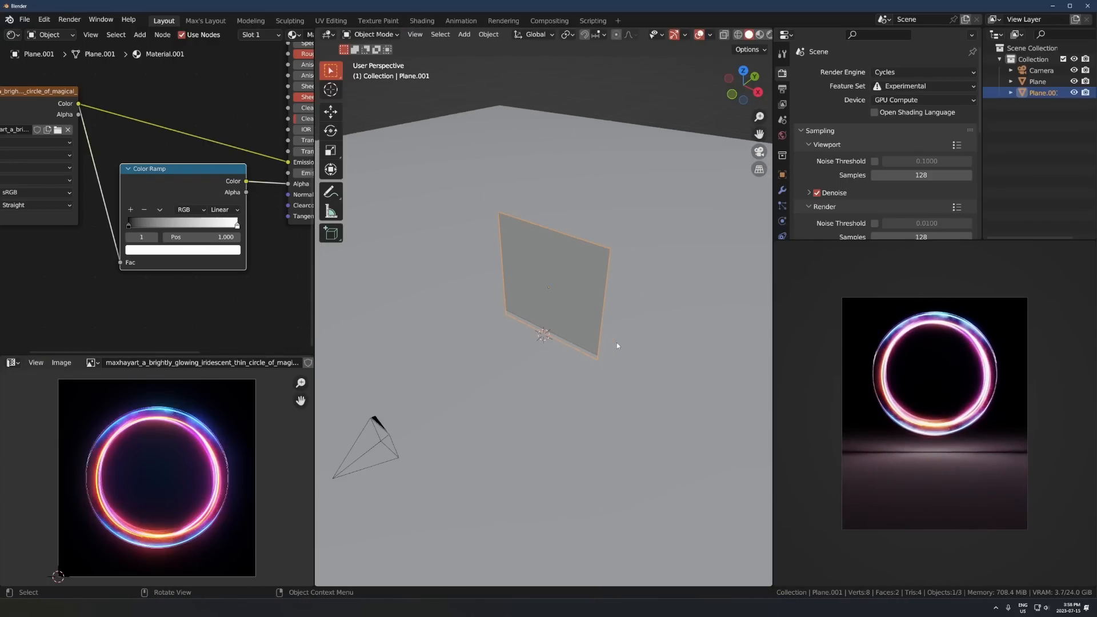
# Move the circle plane farther back from the camera along the Y axis
pyautogui.moveTo(616, 342); pyautogui.dragTo(640, 318, button='middle')
pyautogui.scroll(-2, 604, 319)
pyautogui.press('g')
pyautogui.press('y')
pyautogui.click(612, 304)
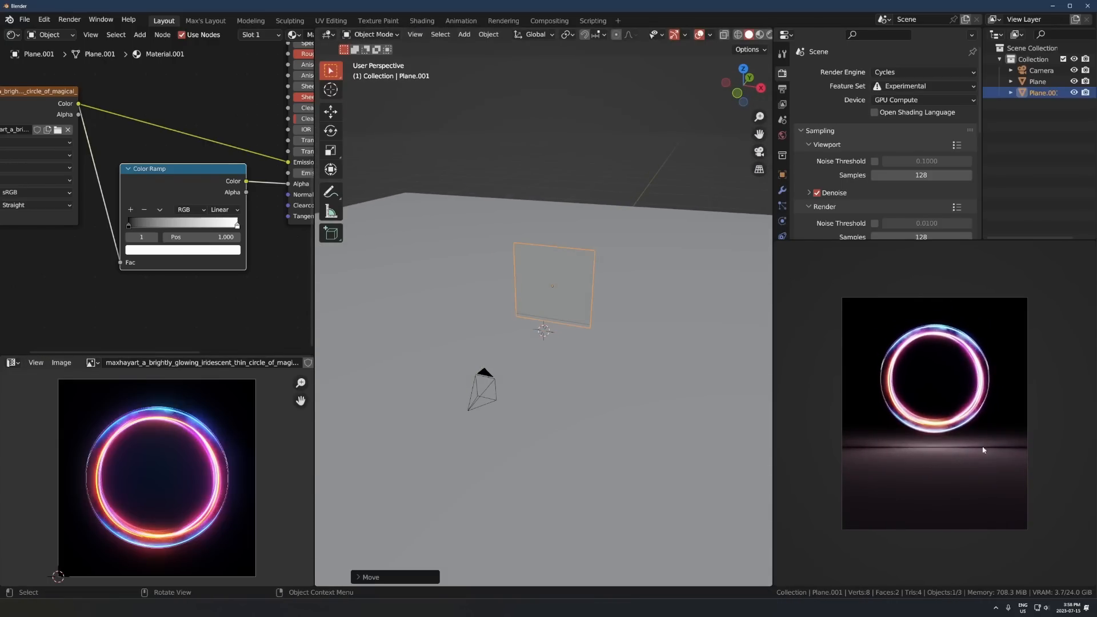
# Add a point light at the 3D cursor and move it about -0.16 m along the Y axis
pyautogui.scroll(3, 579, 295)
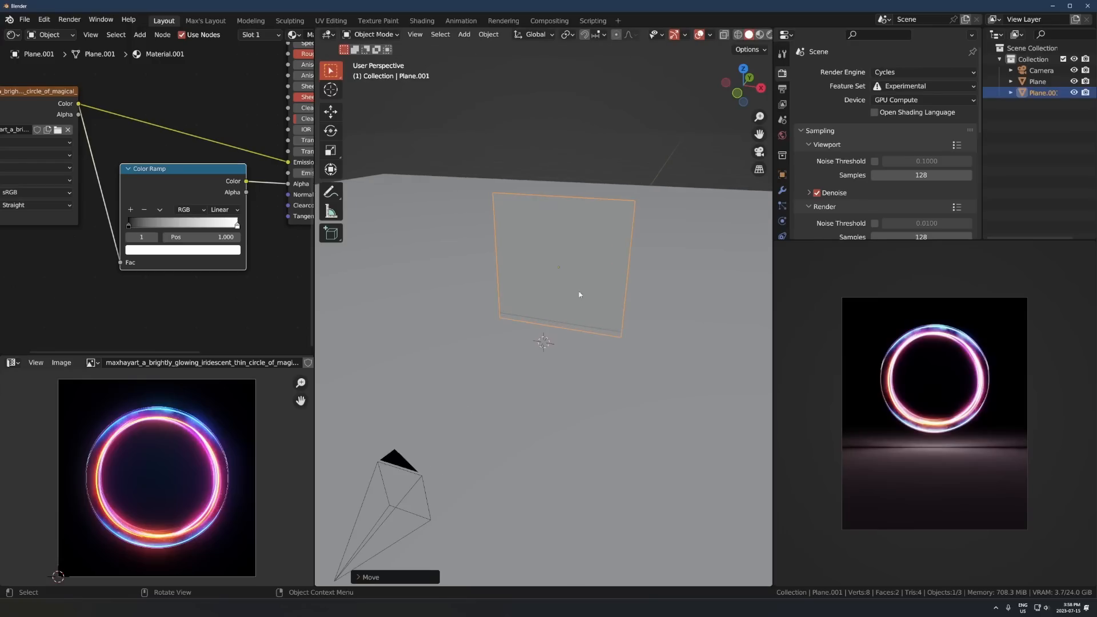
pyautogui.hotkey('shift', 'a')
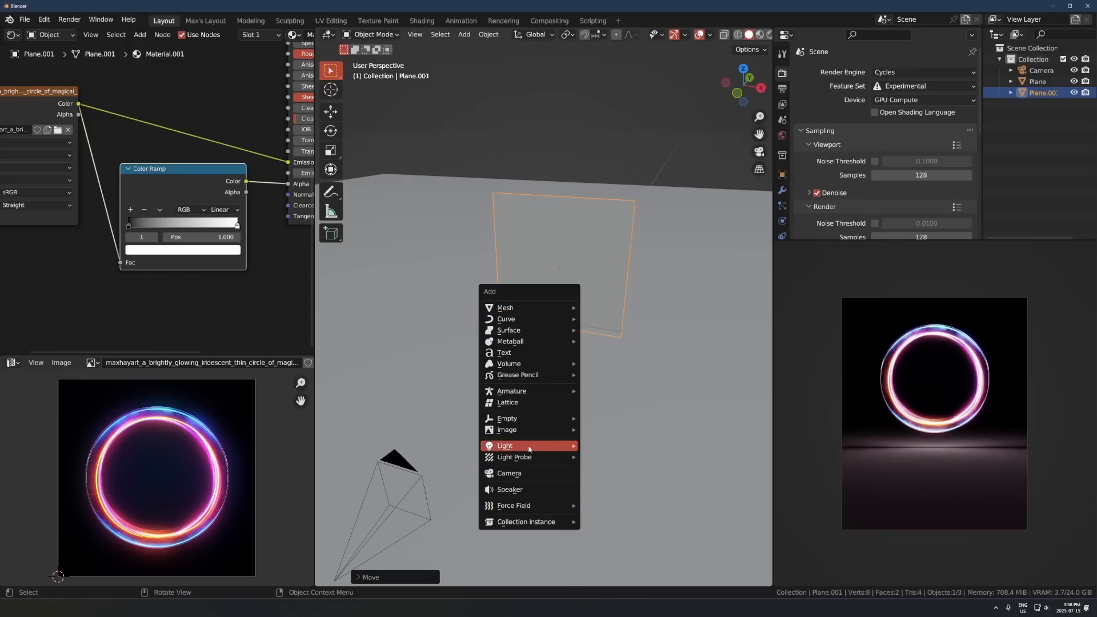
pyautogui.moveTo(549, 446)
pyautogui.click(623, 451)
pyautogui.press('g')
pyautogui.press('y')
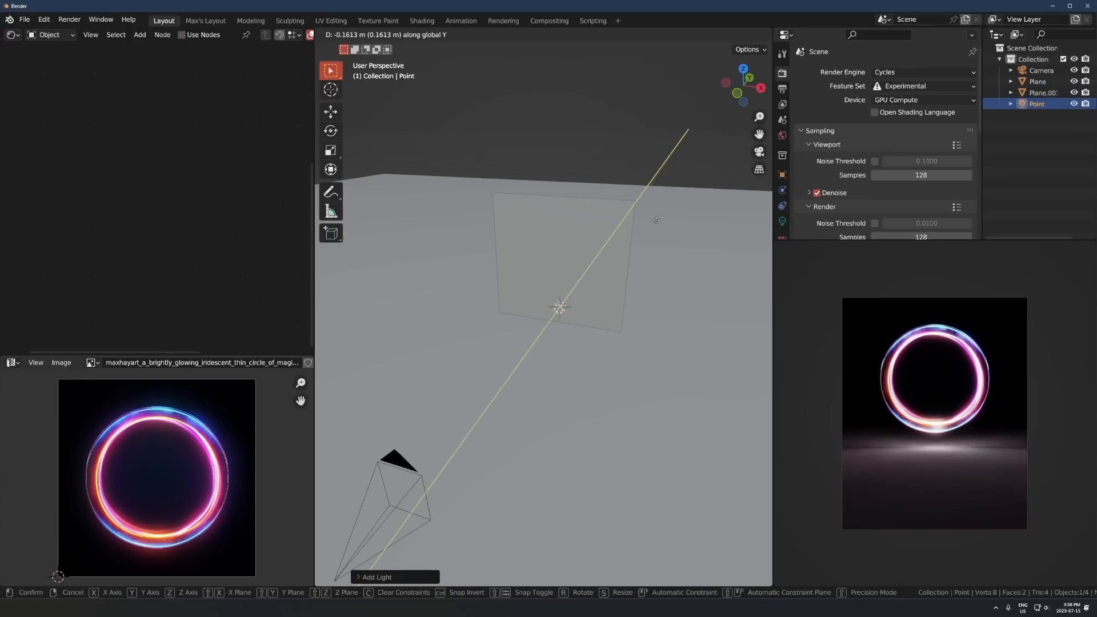
pyautogui.click(657, 220)
# Sample the ring image's pink as the point light's color, raise the color to full brightness, and set the power to 75.8 W
pyautogui.click(782, 221)
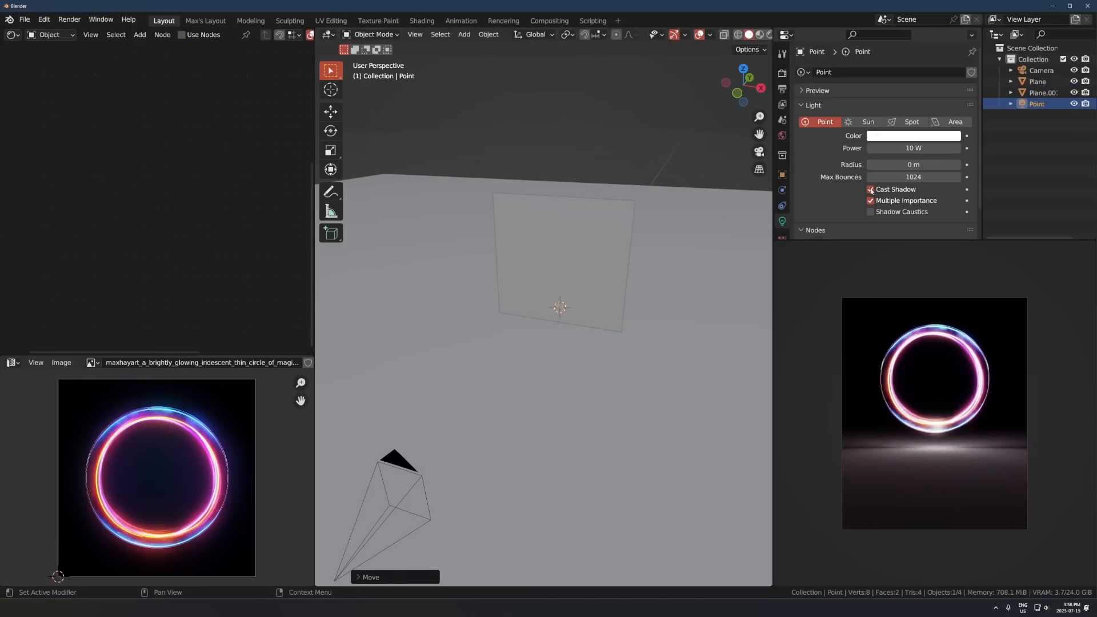
pyautogui.click(913, 136)
pyautogui.click(959, 259)
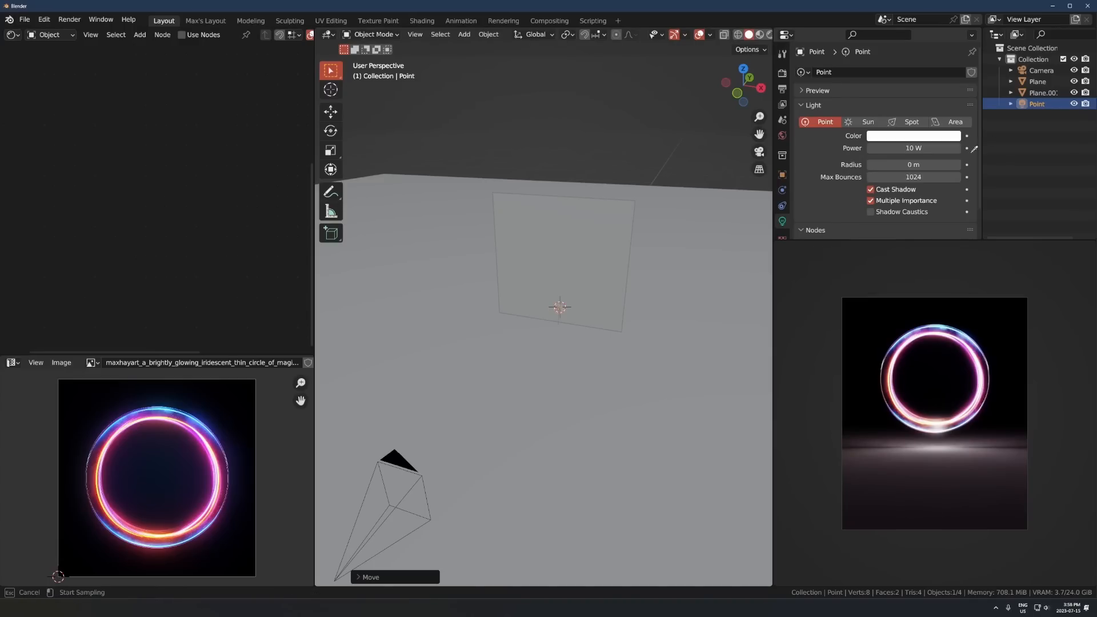
pyautogui.click(228, 490)
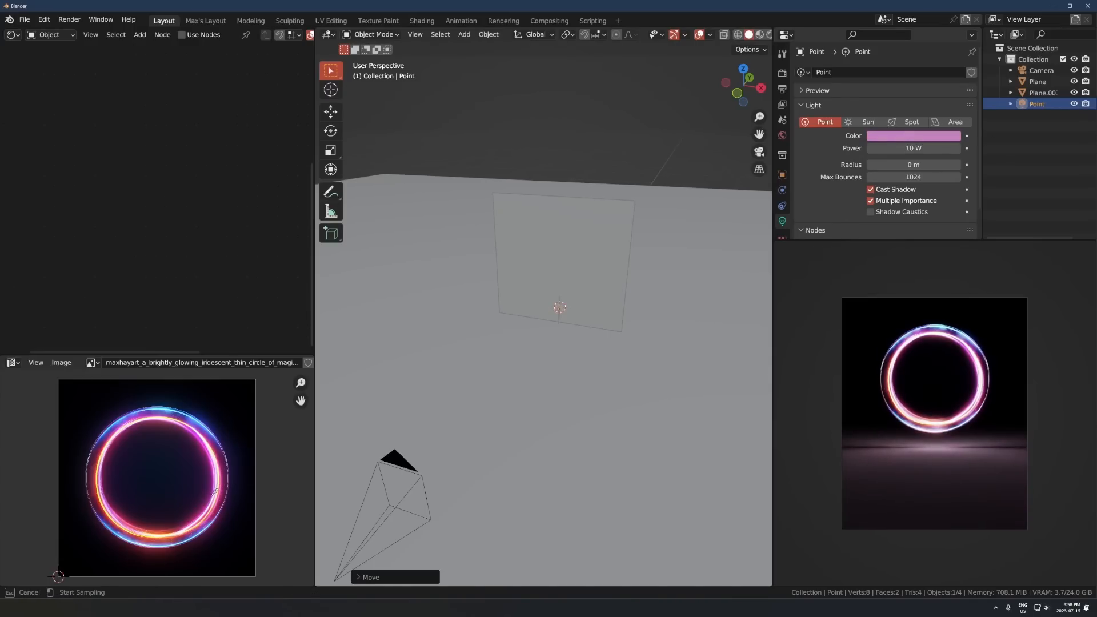
pyautogui.click(904, 137)
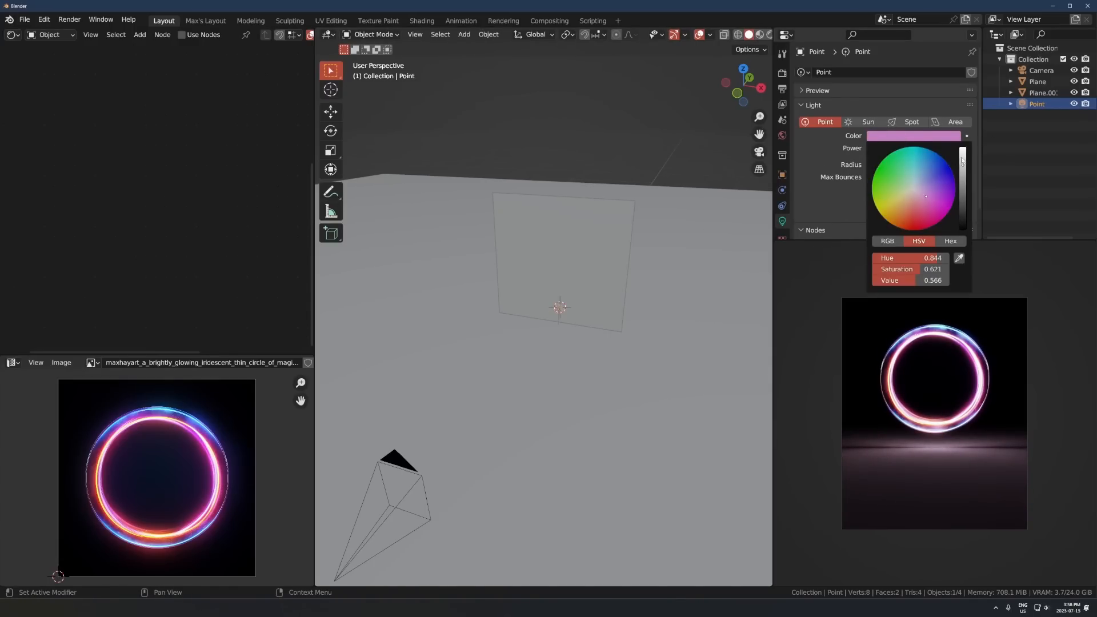
pyautogui.moveTo(962, 160); pyautogui.dragTo(982, 148)
# Connect the circle texture's Color to the circle plane material's Base Color as well and reduce Specular to 0
pyautogui.click(625, 206)
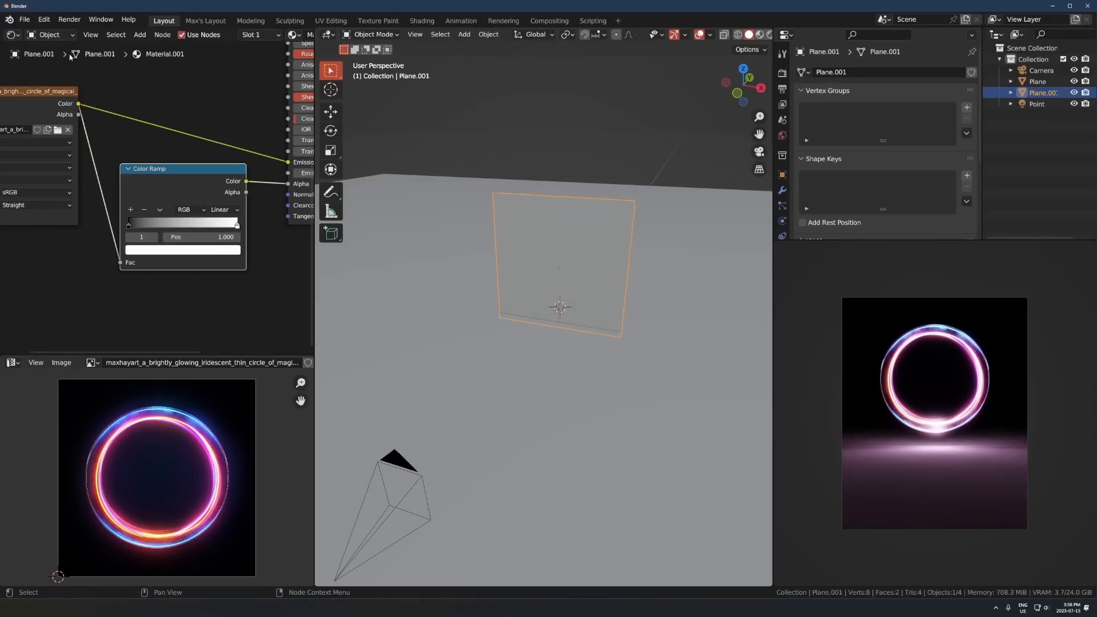
pyautogui.scroll(5, 929, 461)
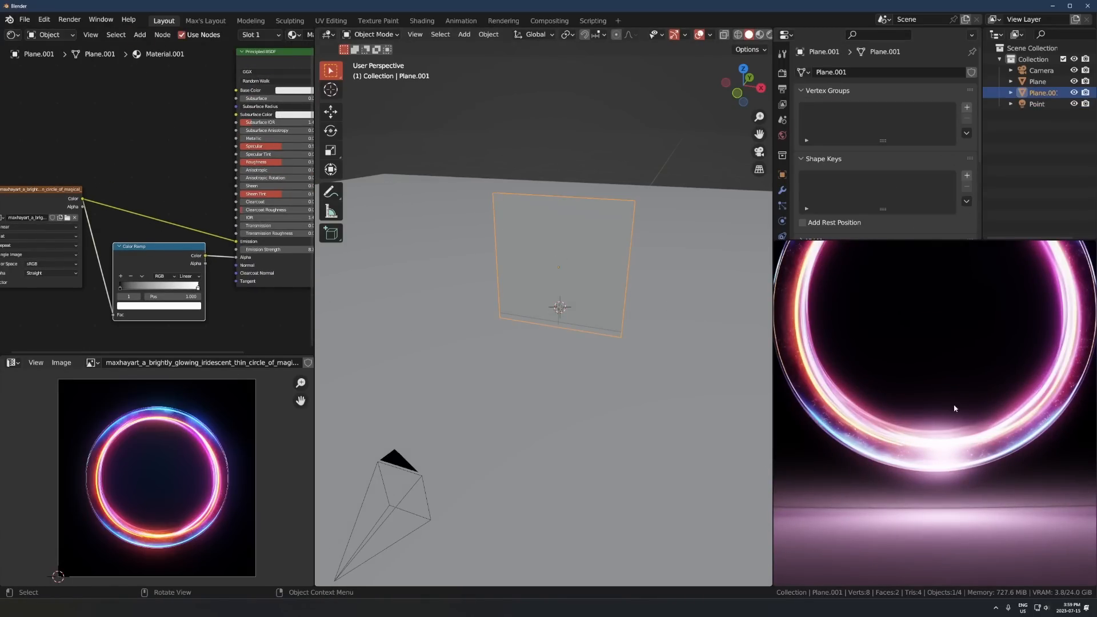
pyautogui.moveTo(120, 183); pyautogui.dragTo(123, 234, button='middle')
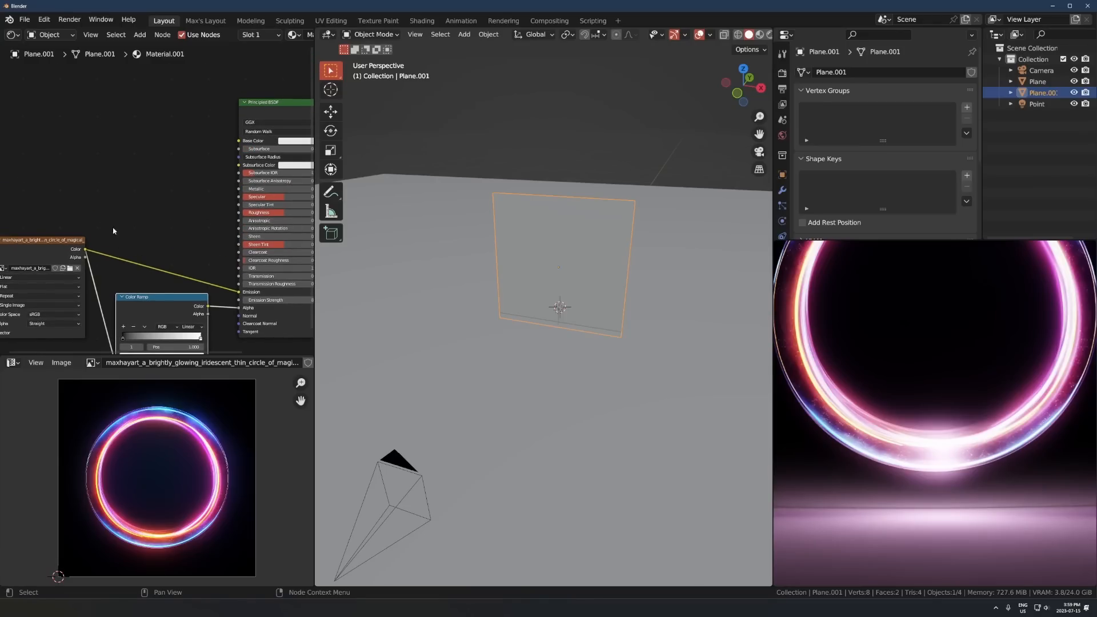
pyautogui.moveTo(86, 250); pyautogui.dragTo(244, 142)
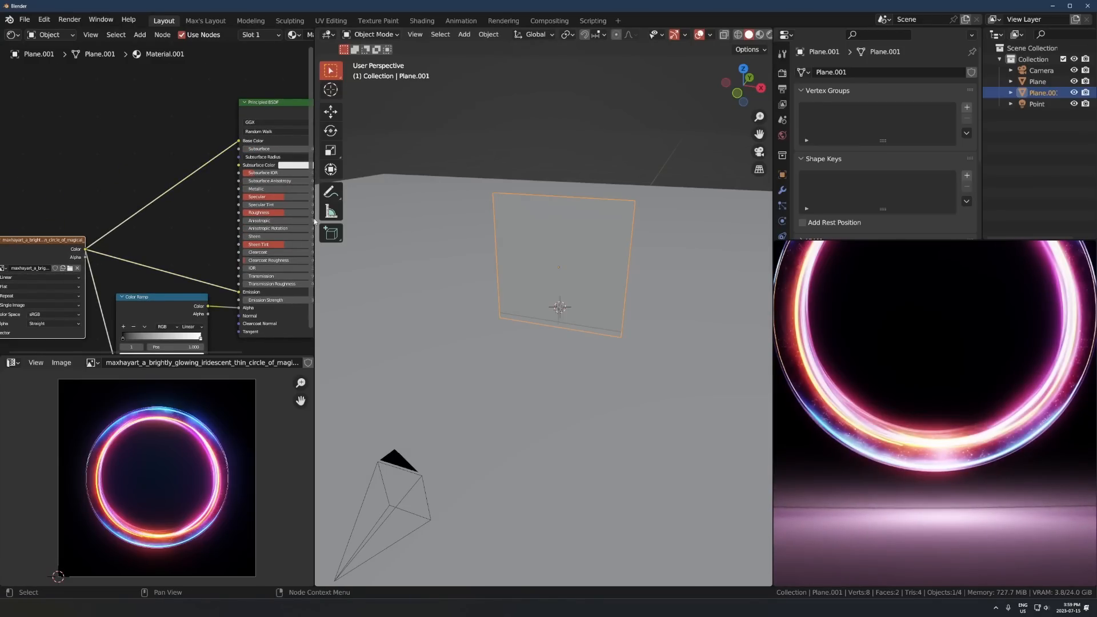
pyautogui.moveTo(289, 196); pyautogui.dragTo(243, 197)
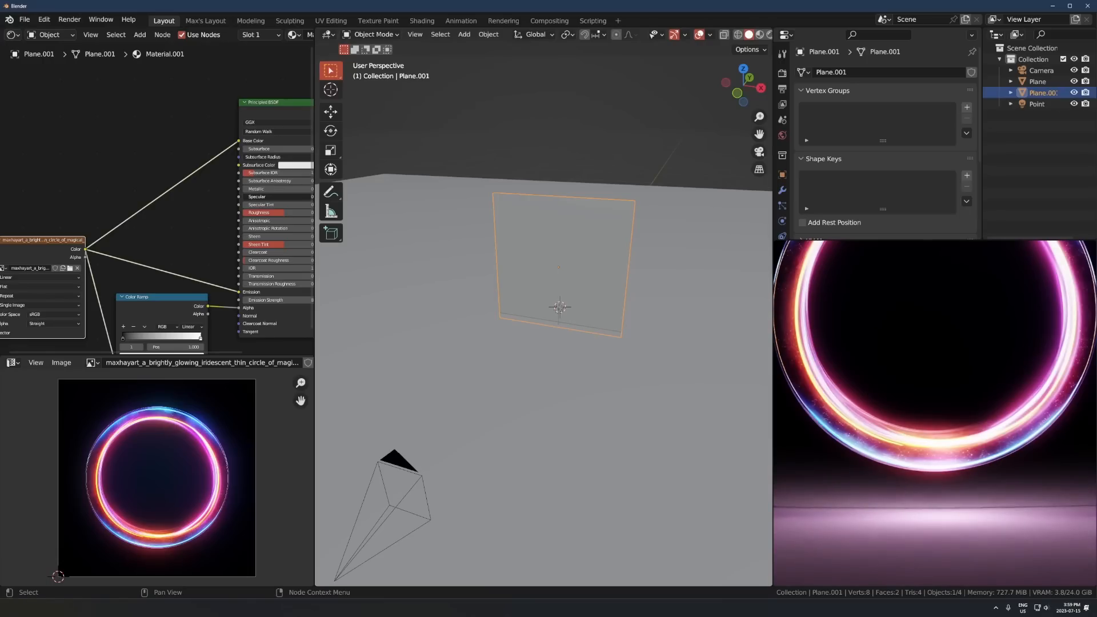
pyautogui.scroll(-5, 1060, 519)
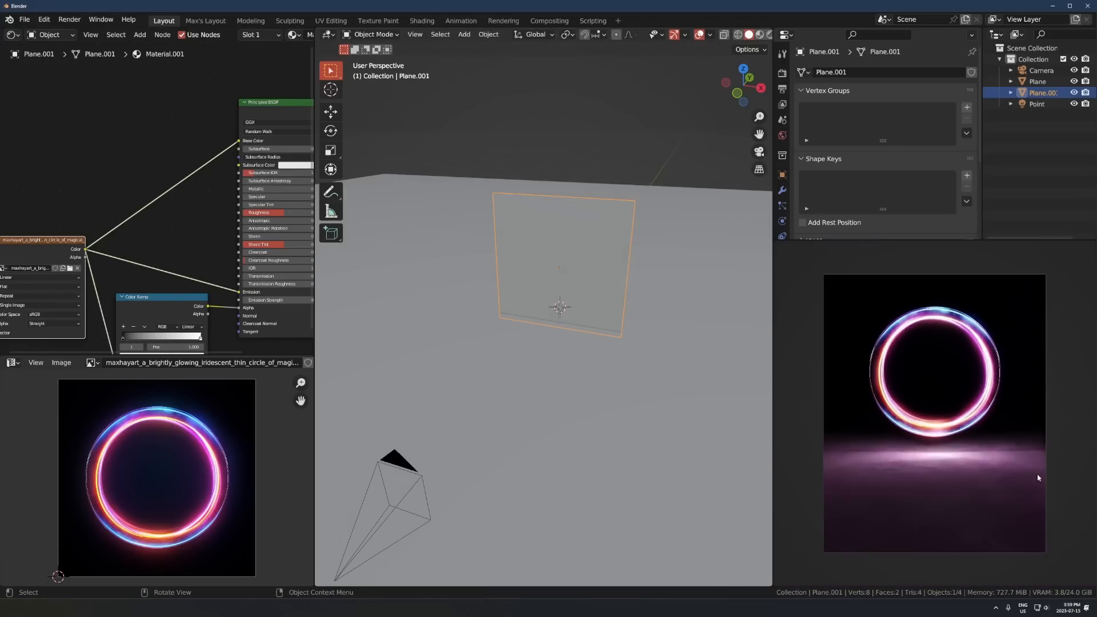
# Duplicate the point light straight up along Z to the upper part of the circle plane
pyautogui.click(560, 309)
pyautogui.hotkey('shift', 'd')
pyautogui.press('z')
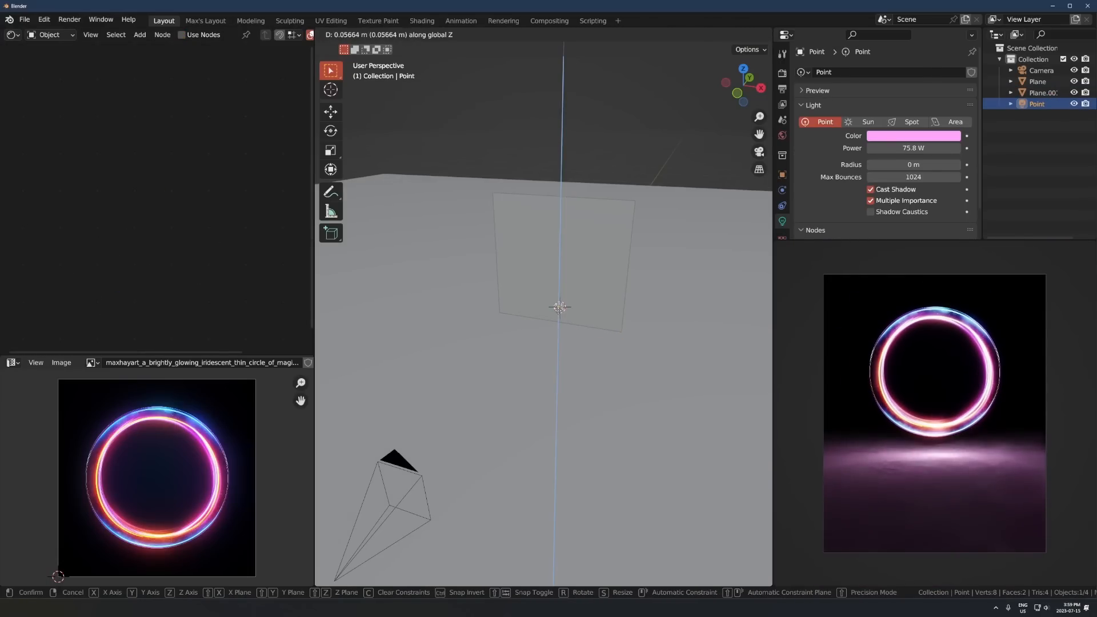
pyautogui.click(610, 258)
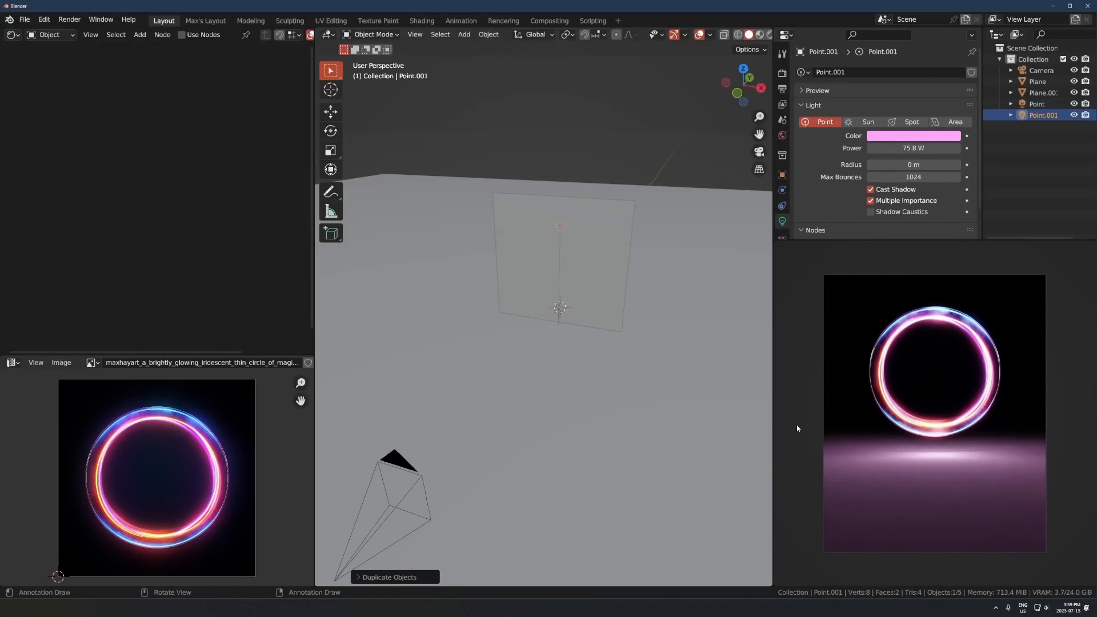
# Set the duplicated point light's radius to 0.35 m and its power to 12.7 W
pyautogui.scroll(-5, 590, 328)
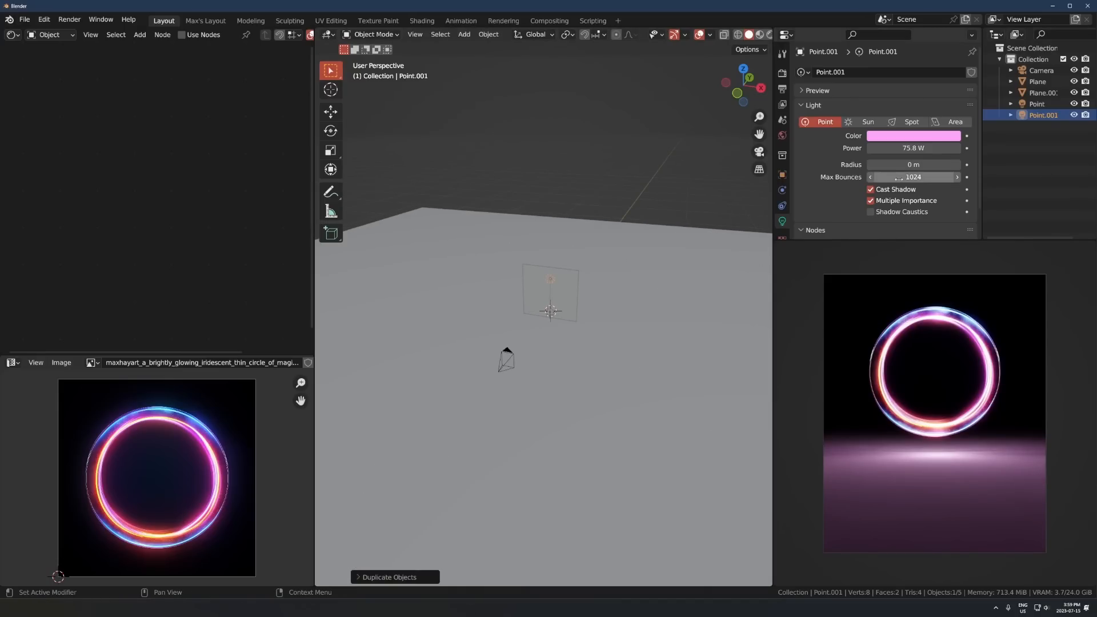
pyautogui.moveTo(913, 164); pyautogui.dragTo(936, 165)
pyautogui.moveTo(913, 164); pyautogui.dragTo(871, 148)
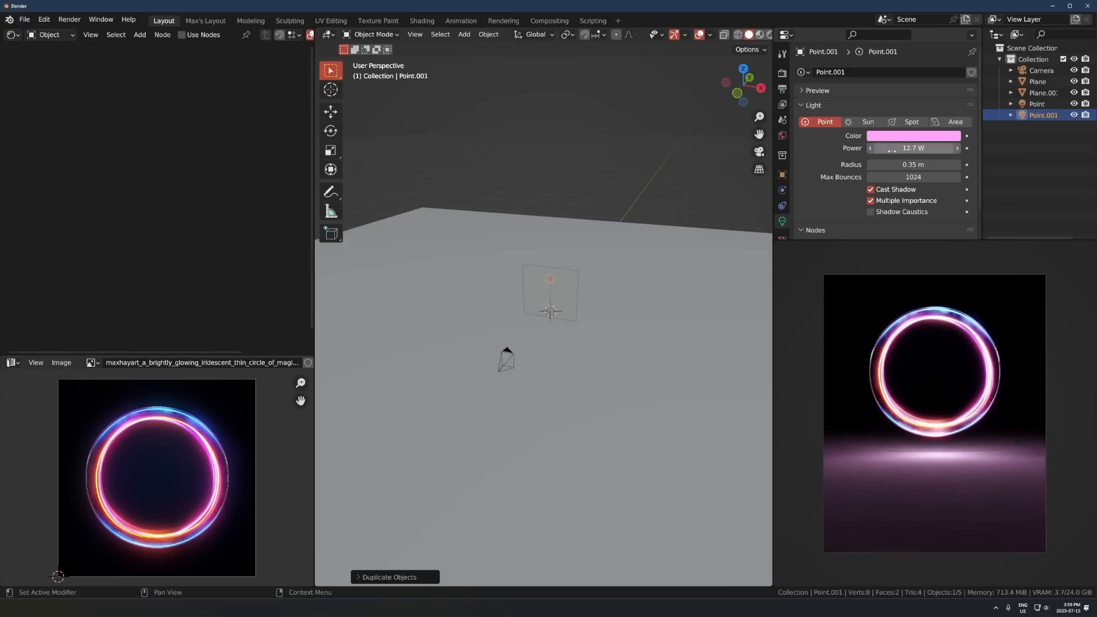
# Set the camera's focal length to 24 mm and move the camera closer to the ring along the Y axis
pyautogui.scroll(4, 538, 290)
pyautogui.click(605, 266)
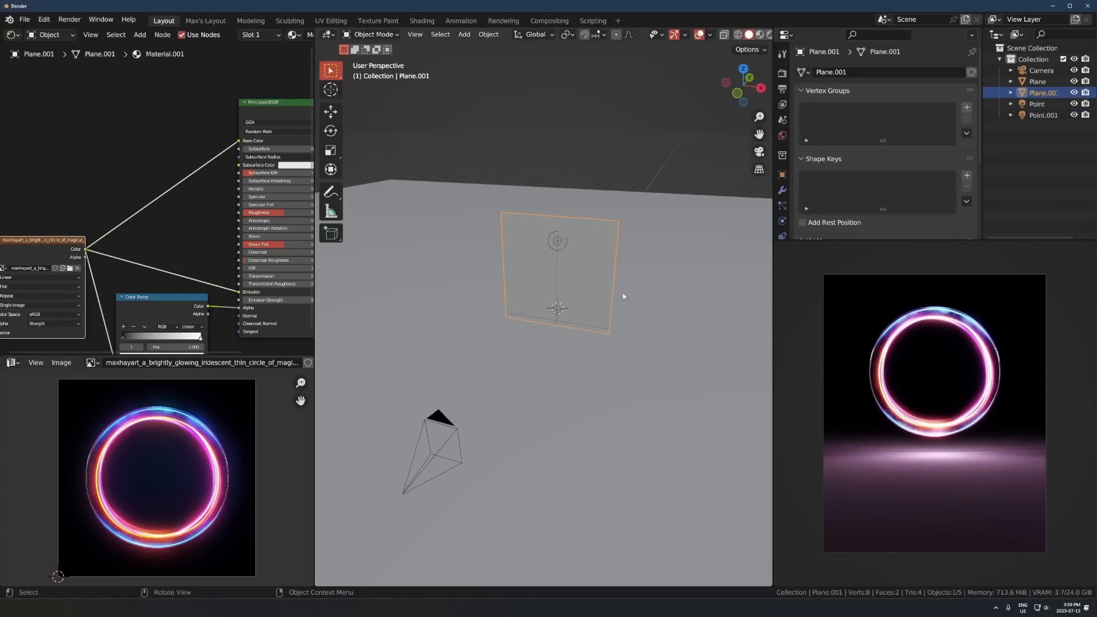
pyautogui.click(432, 428)
pyautogui.click(901, 127)
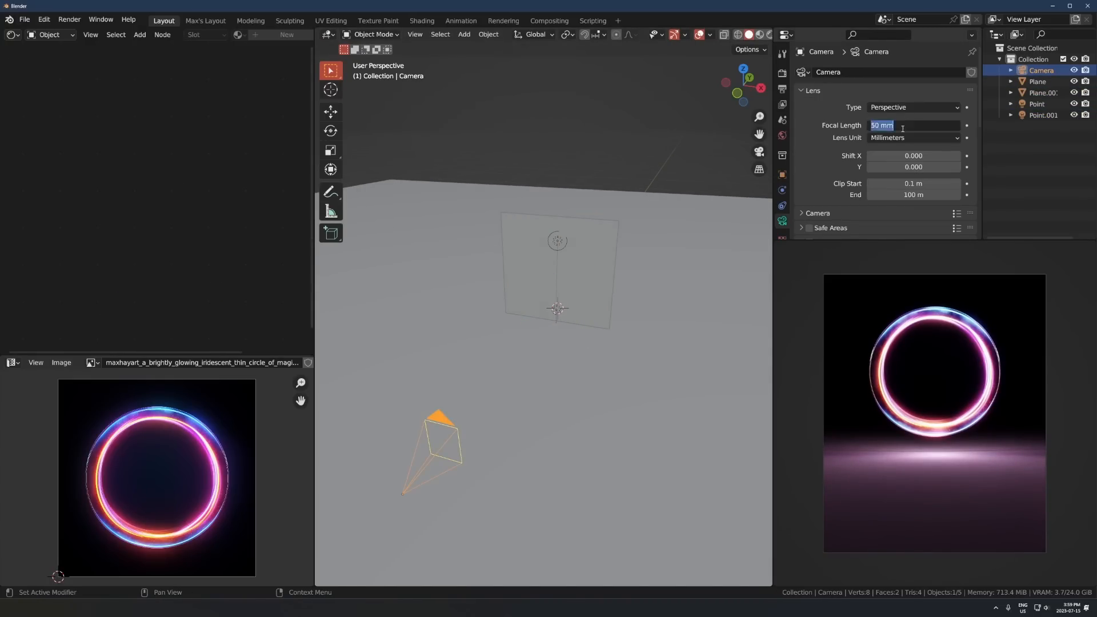
pyautogui.write('24')
pyautogui.press('Return')
pyautogui.press('g')
pyautogui.press('y')
pyautogui.click(613, 344)
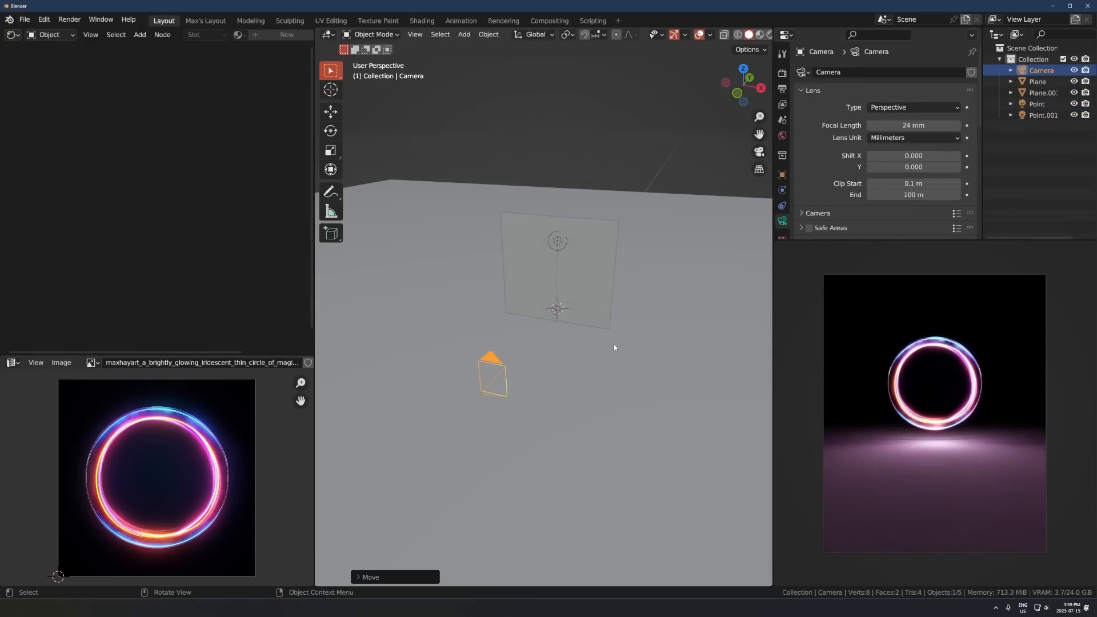
# Select the floor plane and create a new material for it
pyautogui.scroll(-2, 623, 344)
pyautogui.click(638, 345)
pyautogui.click(281, 34)
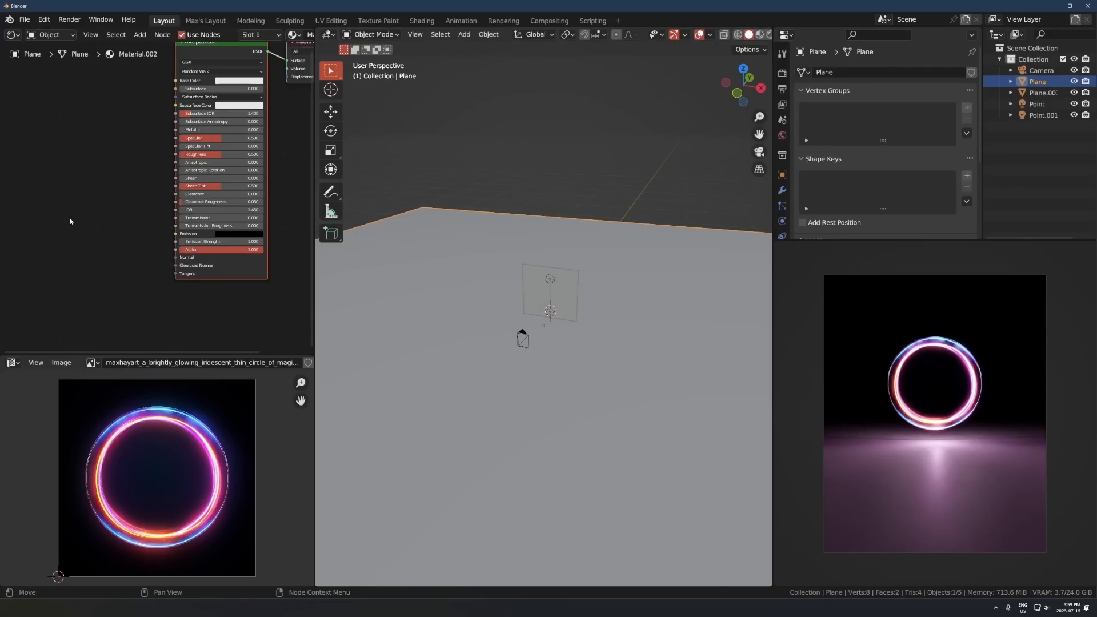
# Add a Noise Texture with Detail 13.2 and Roughness 0.892, linking its Fac output to the floor material's Roughness
pyautogui.moveTo(69, 220); pyautogui.dragTo(174, 225, button='middle')
pyautogui.scroll(2, 174, 225)
pyautogui.hotkey('shift', 'a')
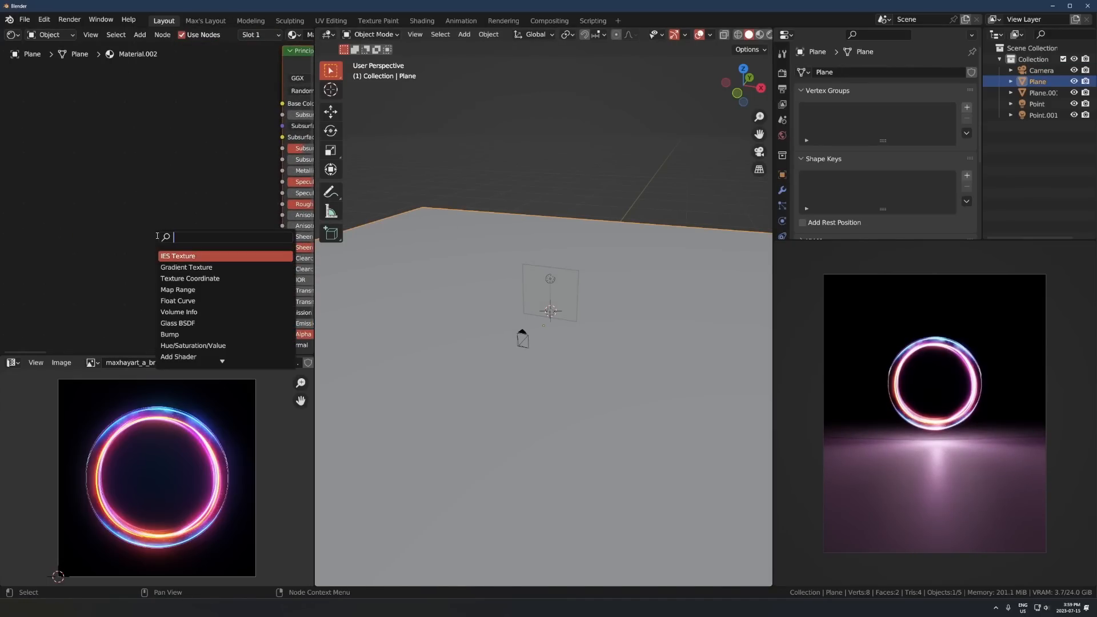
pyautogui.write('noise')
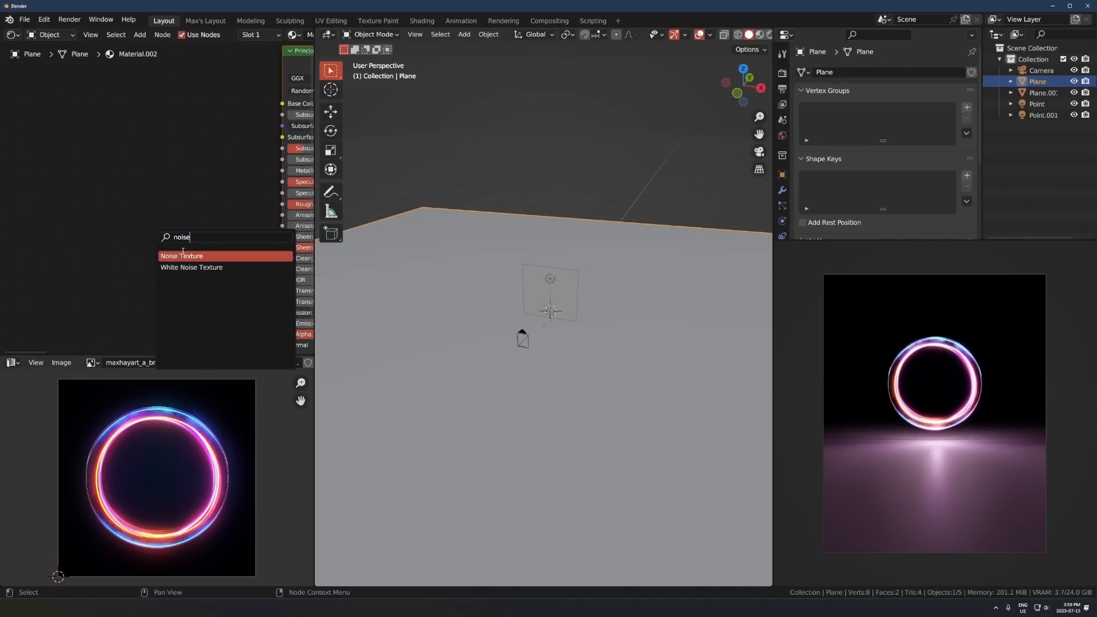
pyautogui.click(183, 255)
pyautogui.moveTo(149, 209); pyautogui.dragTo(276, 205)
pyautogui.moveTo(112, 269); pyautogui.dragTo(138, 281)
# Insert a Color Ramp between the Noise Texture and the floor material's Roughness input
pyautogui.hotkey('shift', 'a')
pyautogui.write('c')
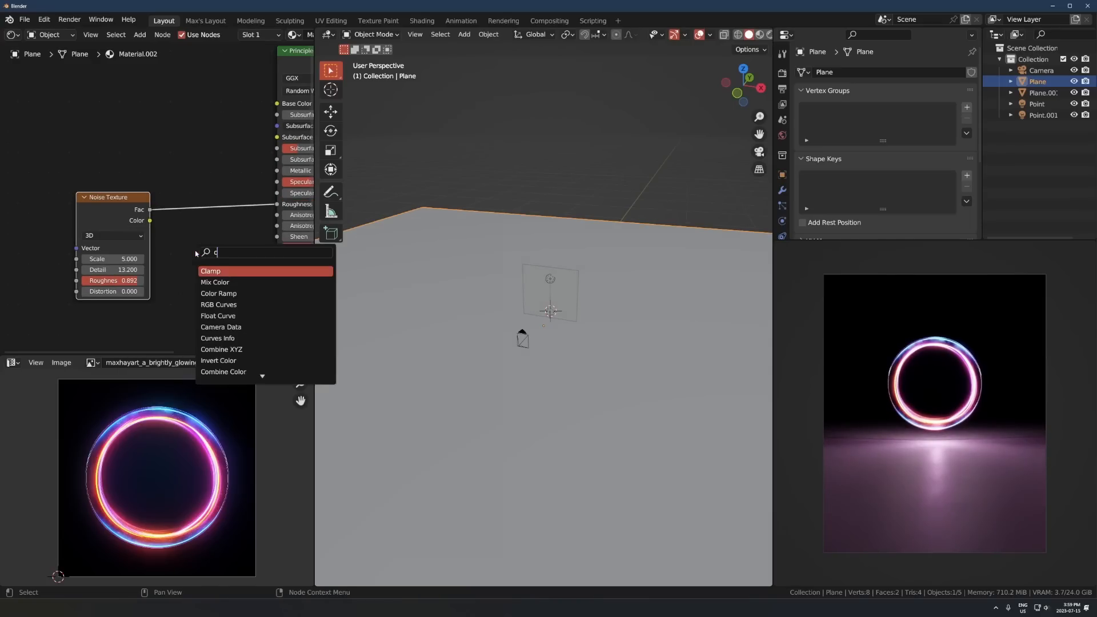
pyautogui.write('p')
pyautogui.press('BackSpace')
pyautogui.write('ol')
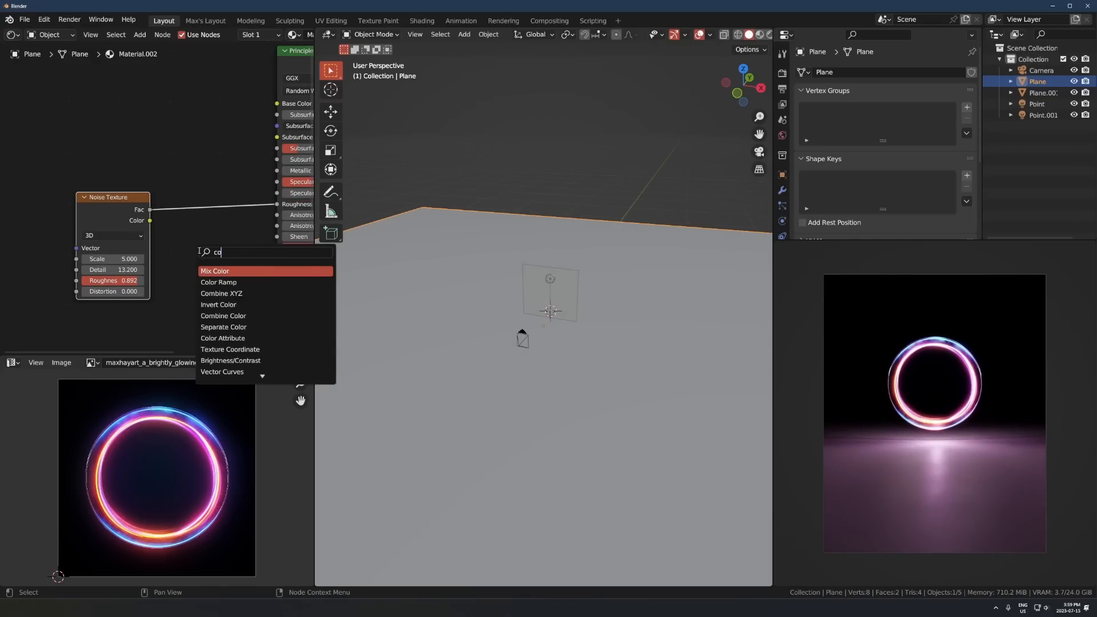
pyautogui.click(229, 282)
pyautogui.click(217, 206)
# Set the floor material's Base Color to black
pyautogui.moveTo(283, 205); pyautogui.dragTo(106, 247, button='middle')
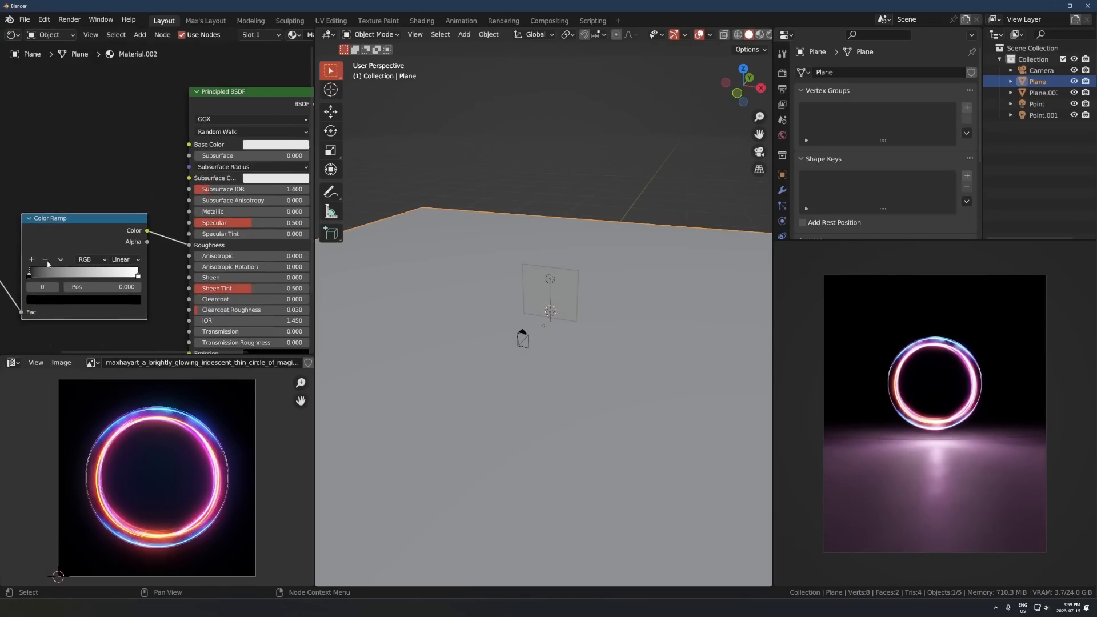
pyautogui.click(249, 145)
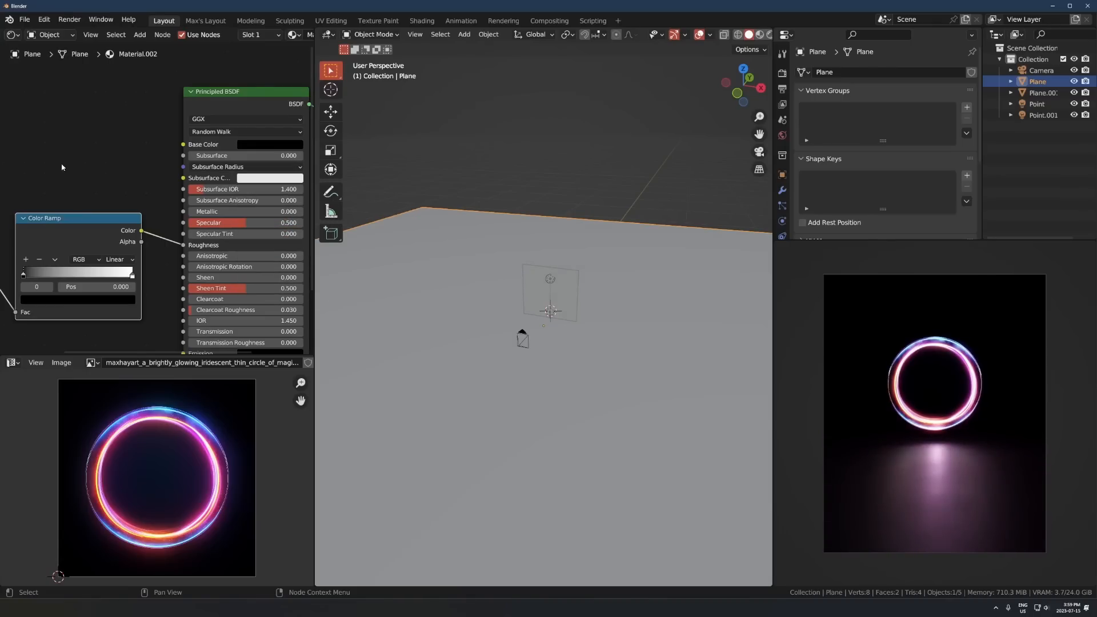
# Narrow the floor material's Color Ramp by moving the black stop to 0.411 and pulling the white stop inward
pyautogui.moveTo(2, 297); pyautogui.dragTo(104, 233, button='middle')
pyautogui.moveTo(104, 233); pyautogui.dragTo(197, 212)
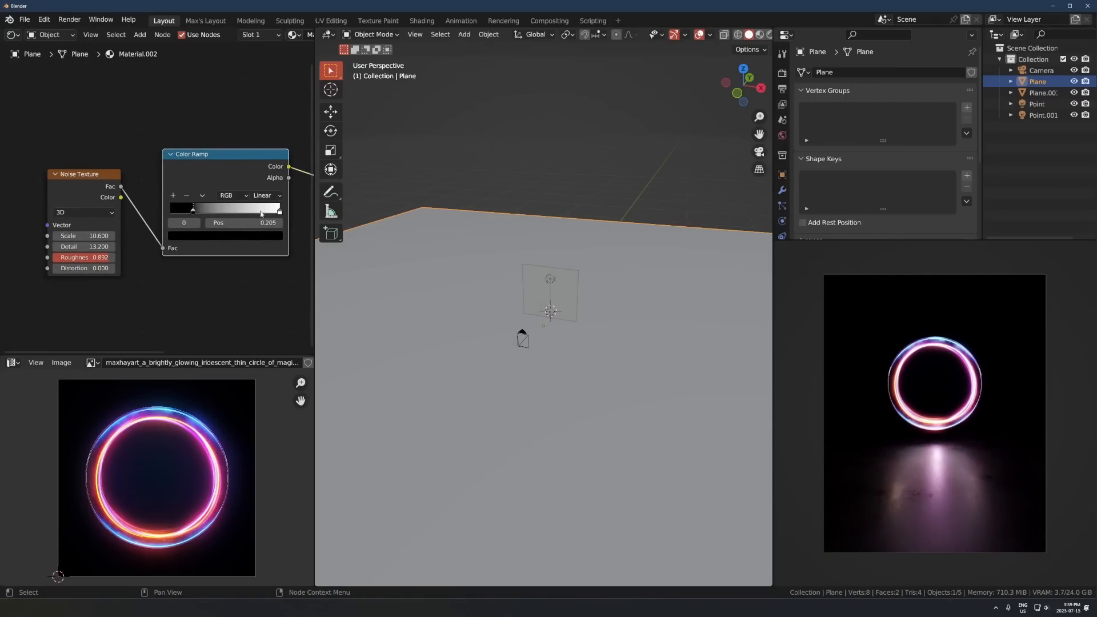
pyautogui.moveTo(278, 211); pyautogui.dragTo(222, 215)
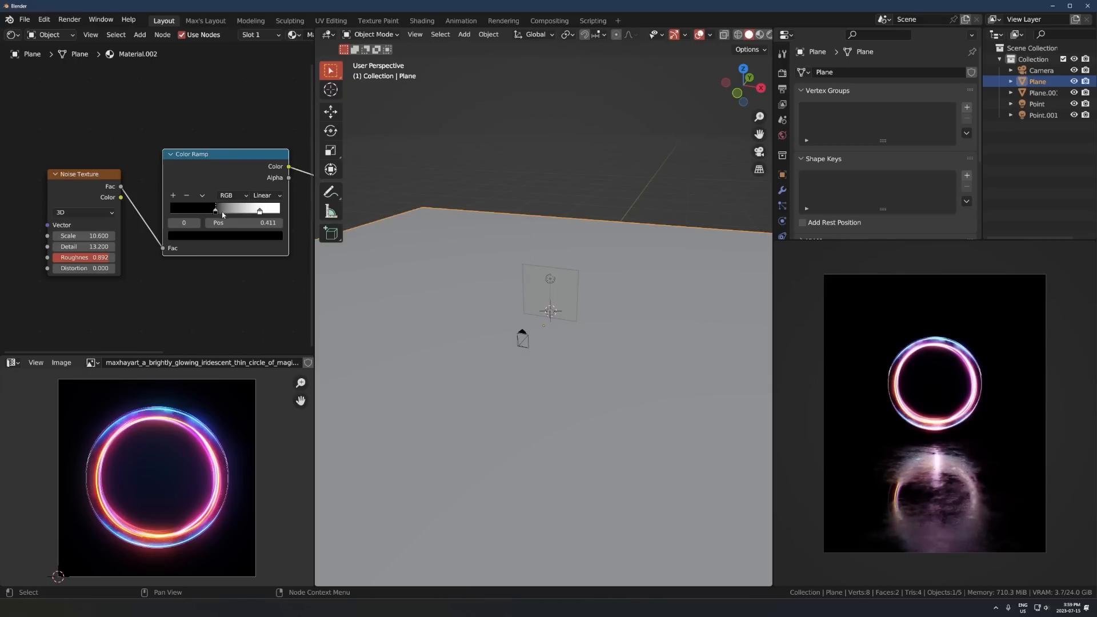
# Set the floor Noise Texture's Scale to 22.66 and Roughness to 0.975, and move the Color Ramp's black stop to 0.474
pyautogui.moveTo(80, 235); pyautogui.dragTo(146, 236)
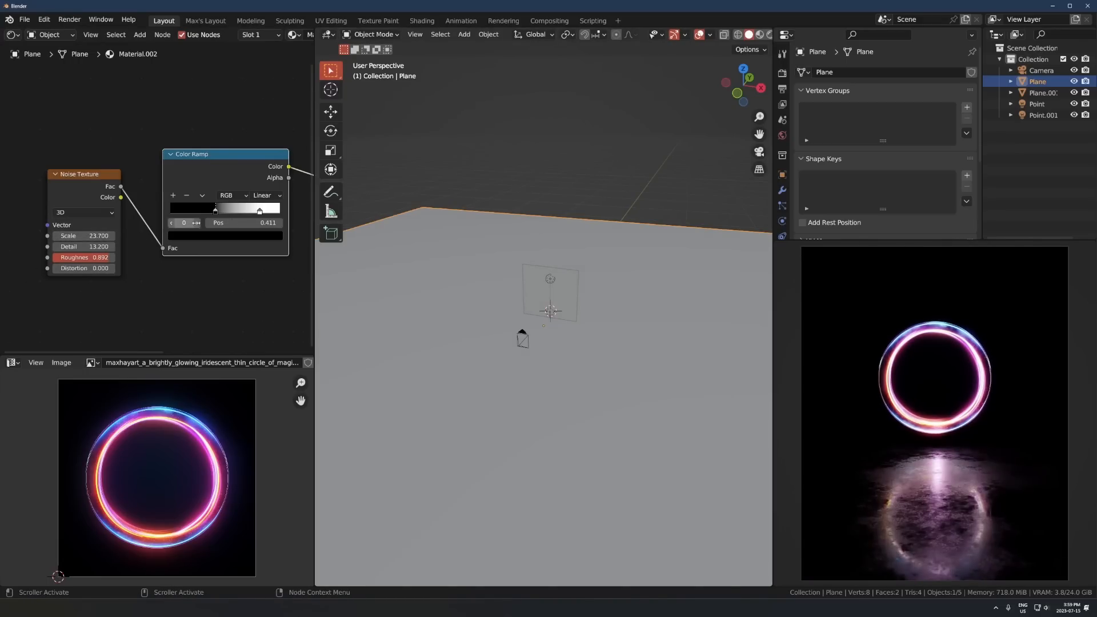
pyautogui.moveTo(215, 209); pyautogui.dragTo(224, 213)
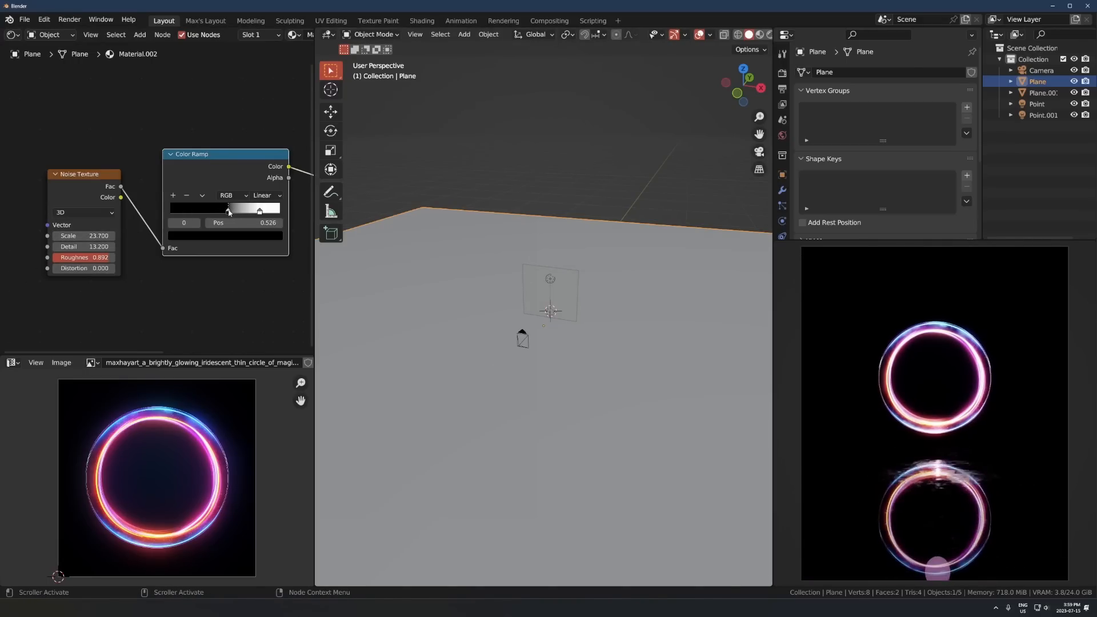
pyautogui.moveTo(86, 235); pyautogui.dragTo(97, 257)
pyautogui.hotkey('ctrl', 'z')
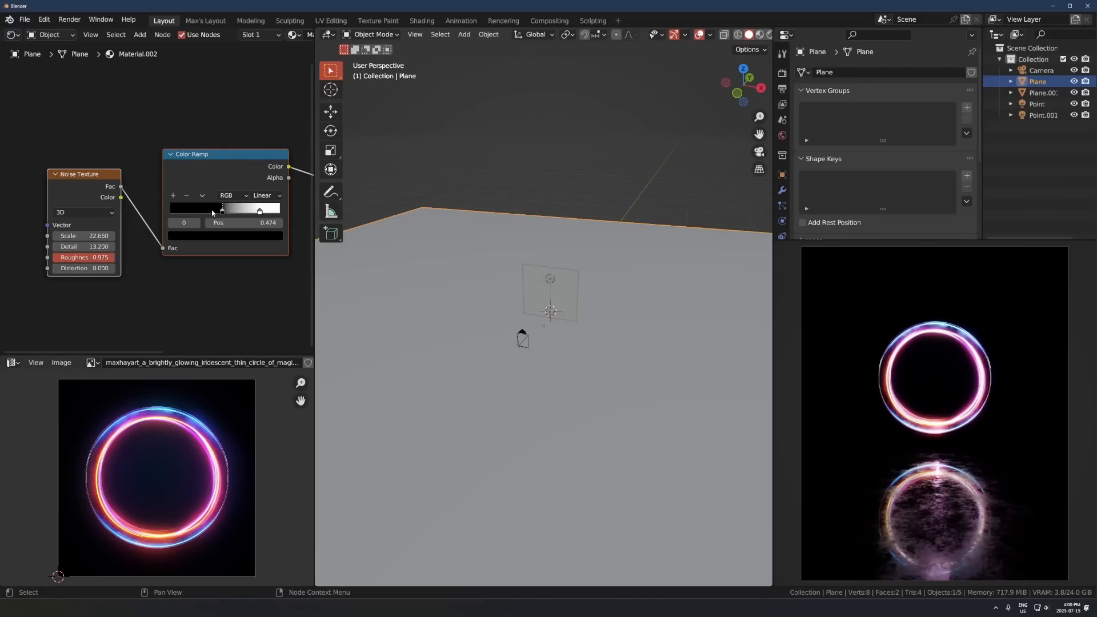
pyautogui.moveTo(222, 212); pyautogui.dragTo(224, 213)
pyautogui.hotkey('ctrl', 'z')
# Add a cube and scale it up to about 33.956 so it encloses the floor and ring
pyautogui.moveTo(666, 305); pyautogui.dragTo(553, 314, button='middle')
pyautogui.hotkey('shift', 'a')
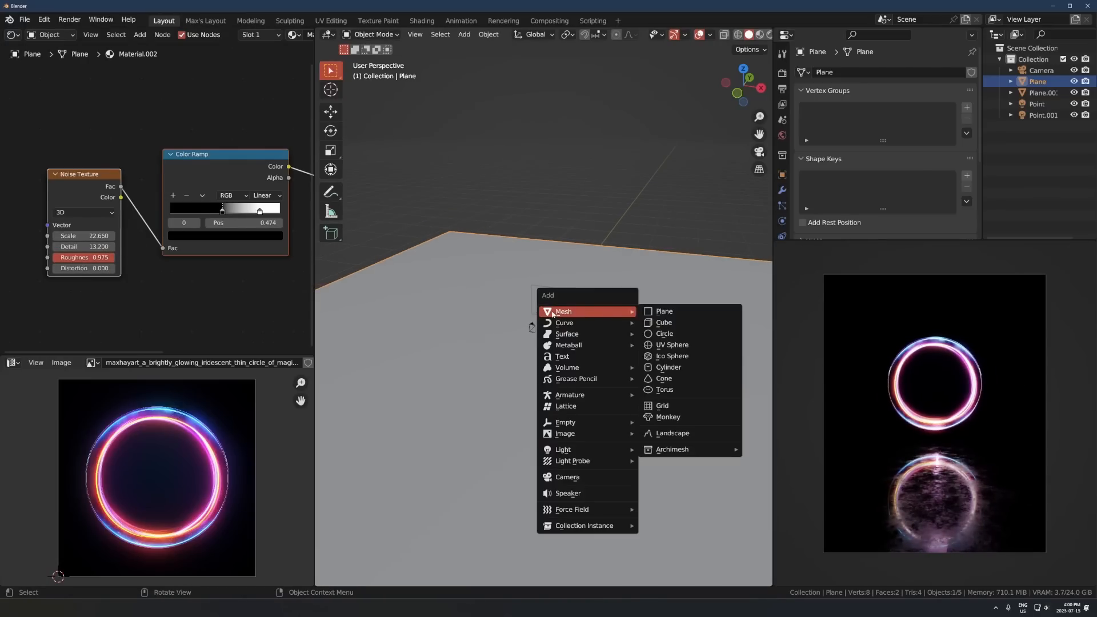
pyautogui.click(663, 322)
pyautogui.scroll(-3, 642, 324)
pyautogui.press('s')
pyautogui.click(581, 314)
pyautogui.press('s')
pyautogui.click(668, 327)
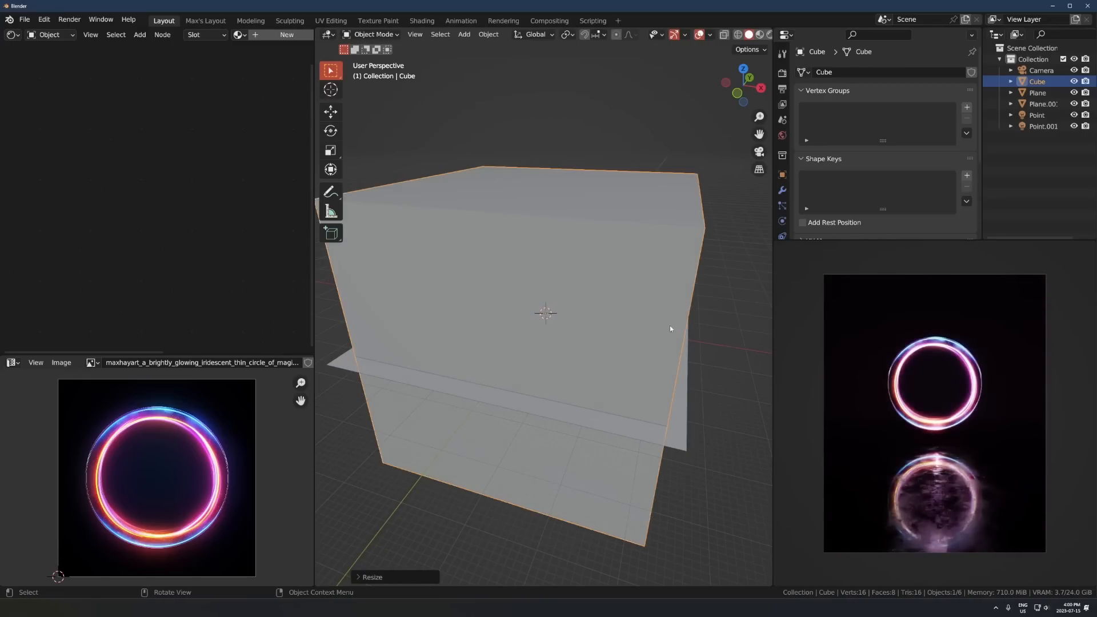
# Try to move the large cube along the Z axis, and undo the move
pyautogui.hotkey('shift', 'z')
pyautogui.press('g')
pyautogui.press('z')
pyautogui.click(579, 285)
pyautogui.hotkey('ctrl', 'z')
pyautogui.hotkey('ctrl', 'z')
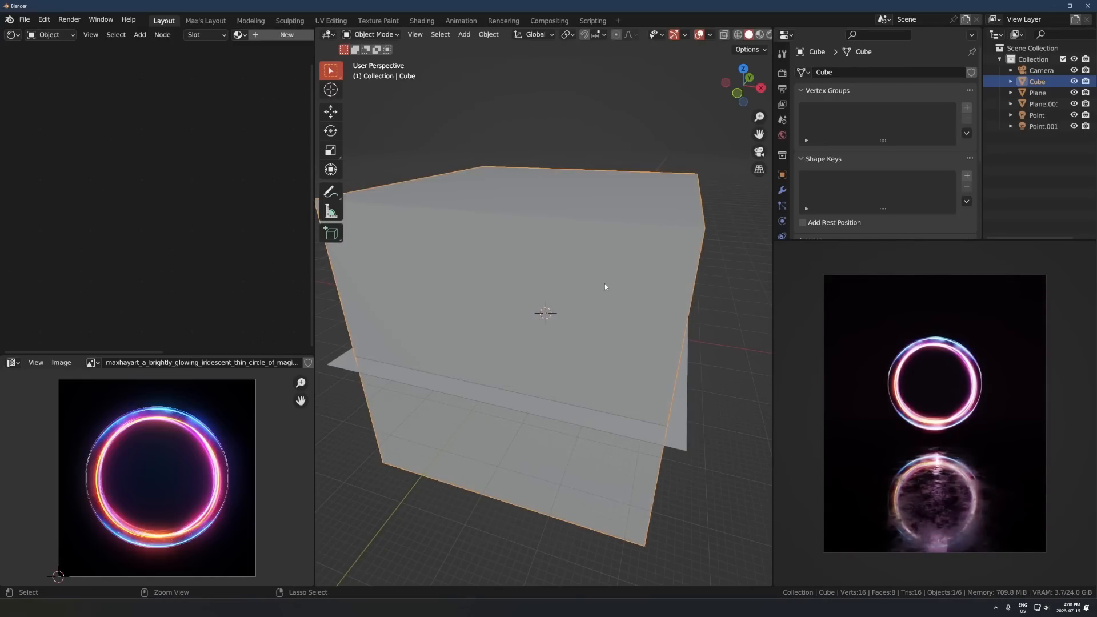
# Open the large cube's Viewport Display settings in its object properties
pyautogui.scroll(-4, 635, 260)
pyautogui.scroll(-3, 671, 170)
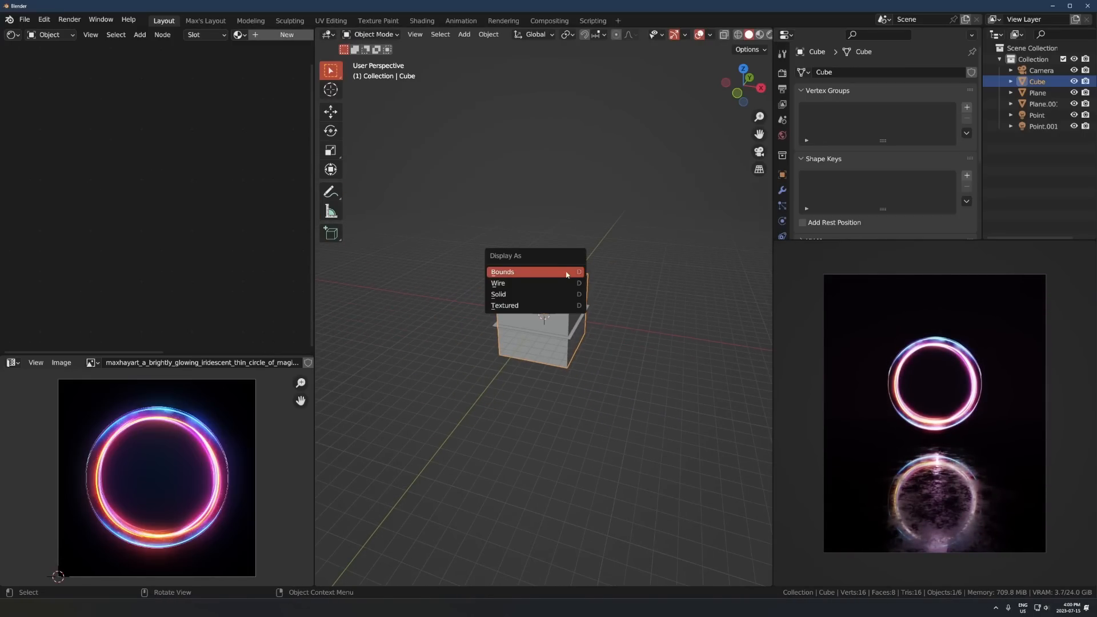
pyautogui.click(782, 175)
pyautogui.scroll(-6, 848, 188)
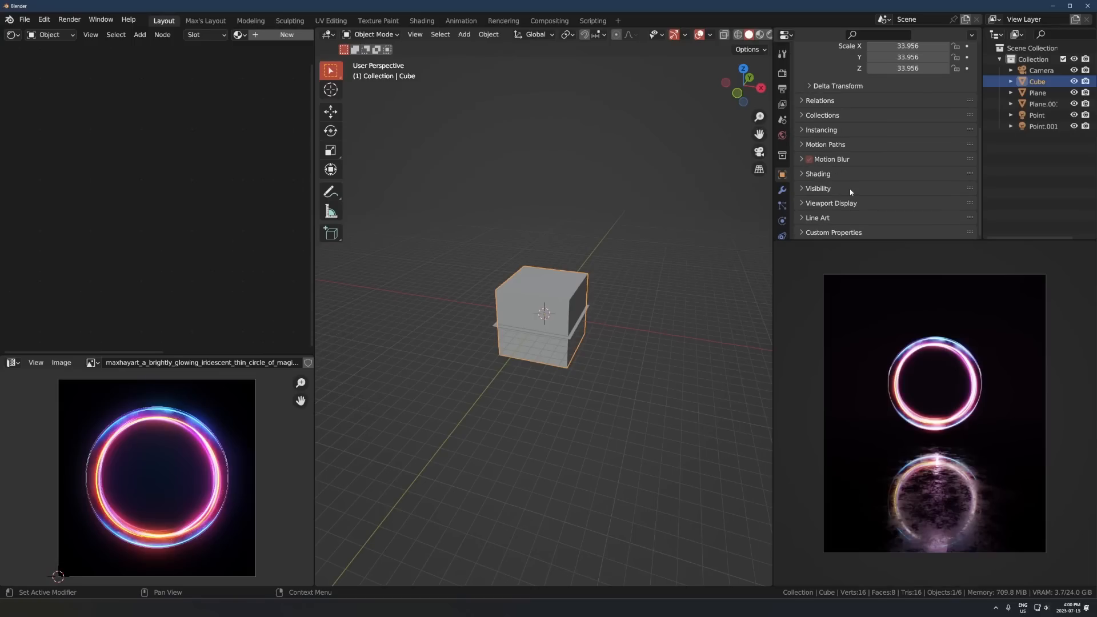
pyautogui.moveTo(843, 240); pyautogui.dragTo(843, 267)
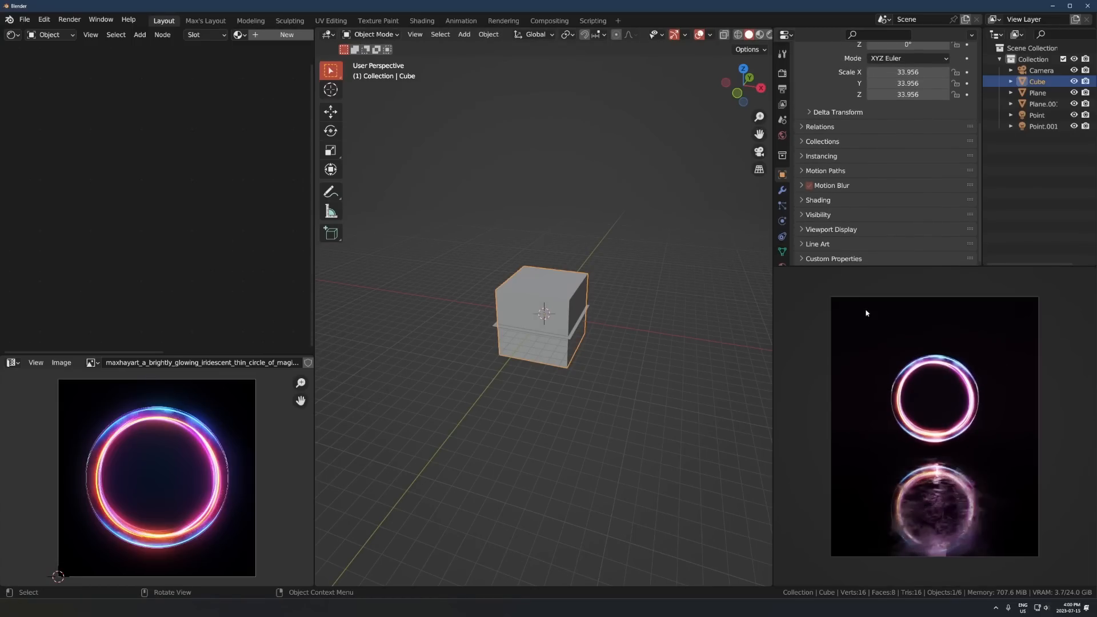
pyautogui.scroll(2, 553, 304)
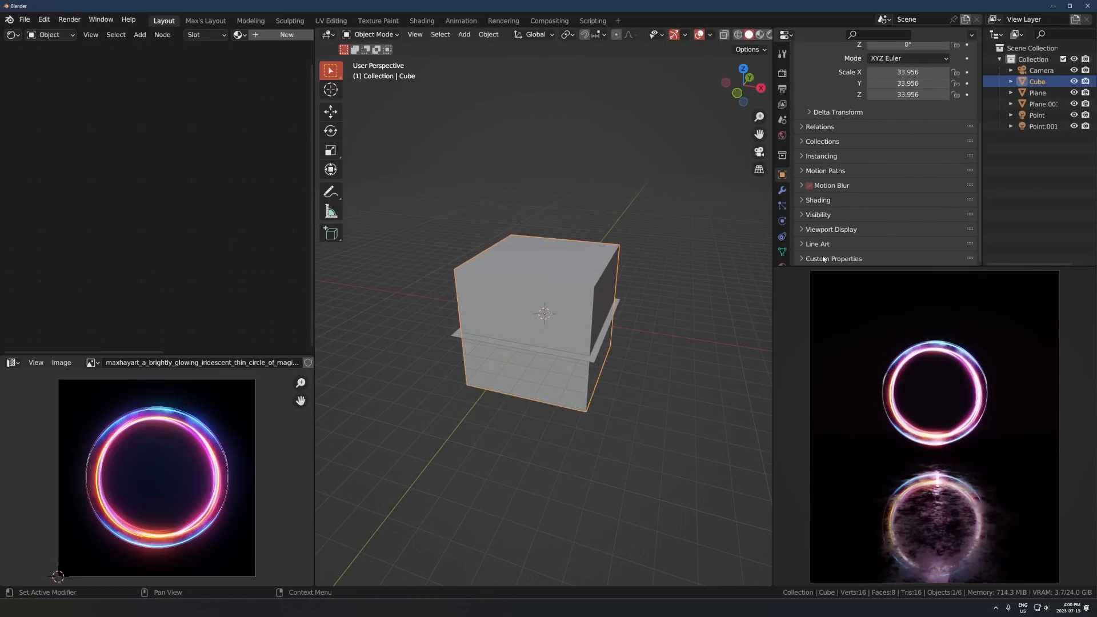
pyautogui.click(815, 215)
pyautogui.scroll(-6, 819, 215)
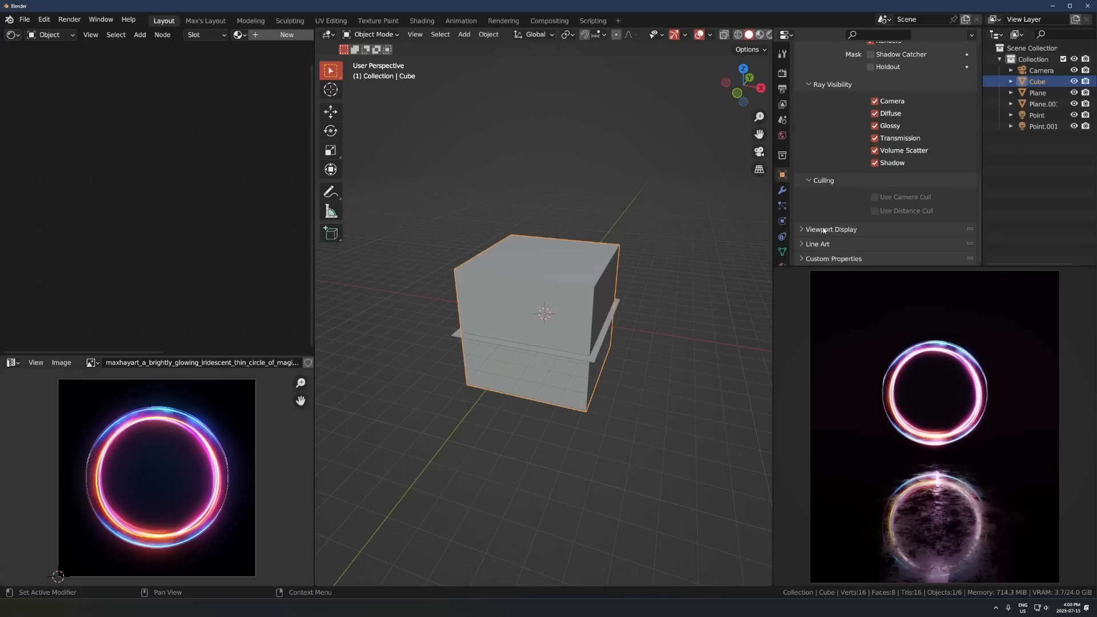
pyautogui.click(823, 229)
pyautogui.scroll(-5, 823, 228)
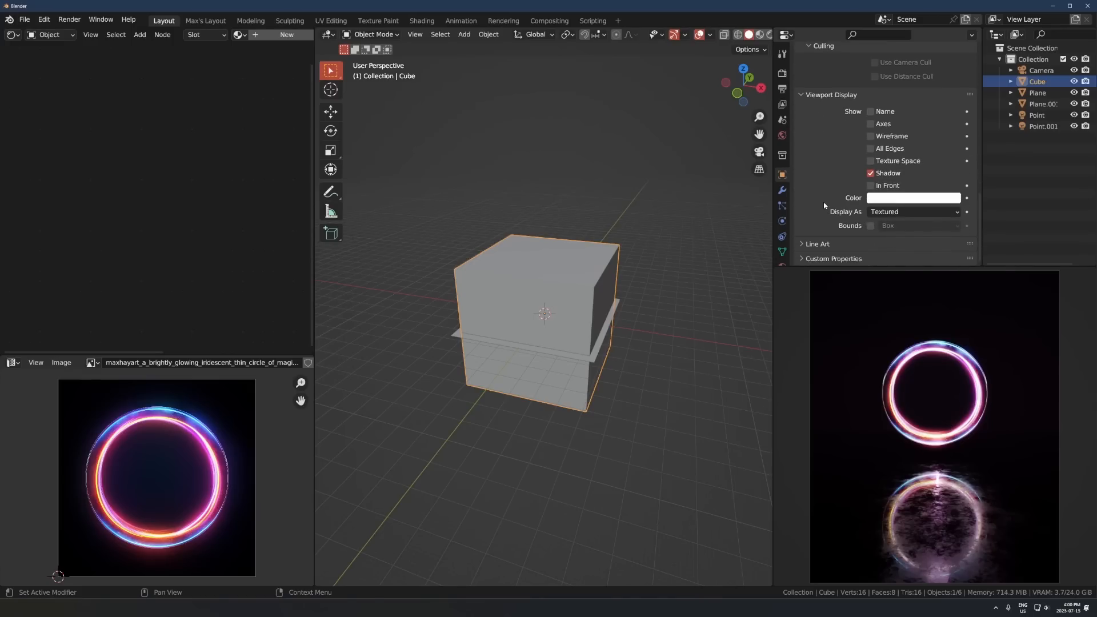
# Set the large cube's viewport display to Bounds
pyautogui.scroll(2, 595, 233)
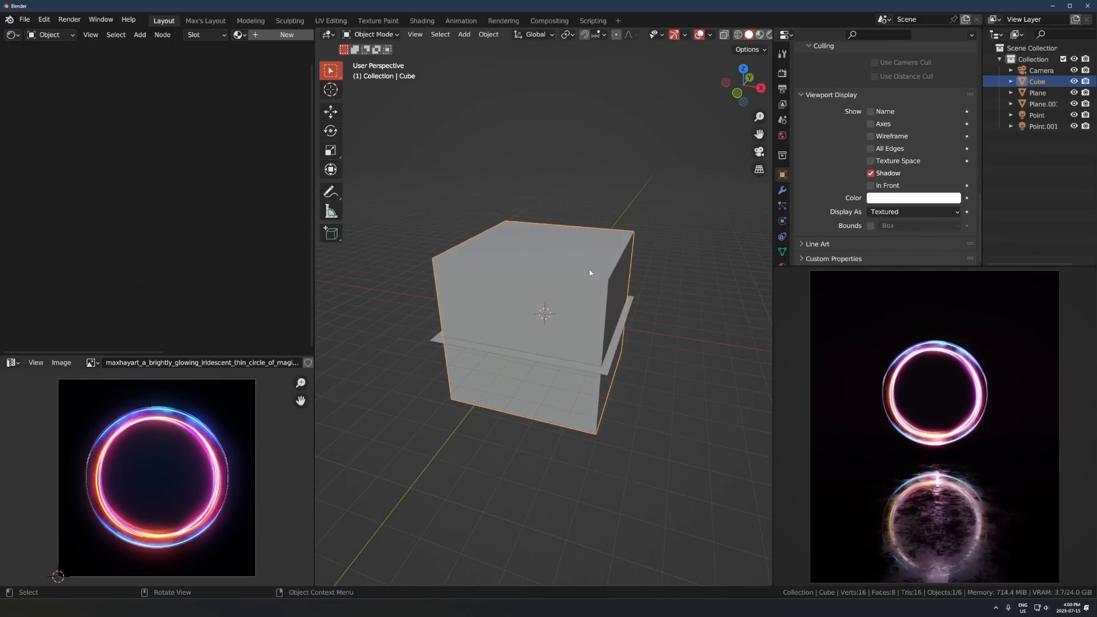
pyautogui.rightClick(881, 215)
pyautogui.press('d')
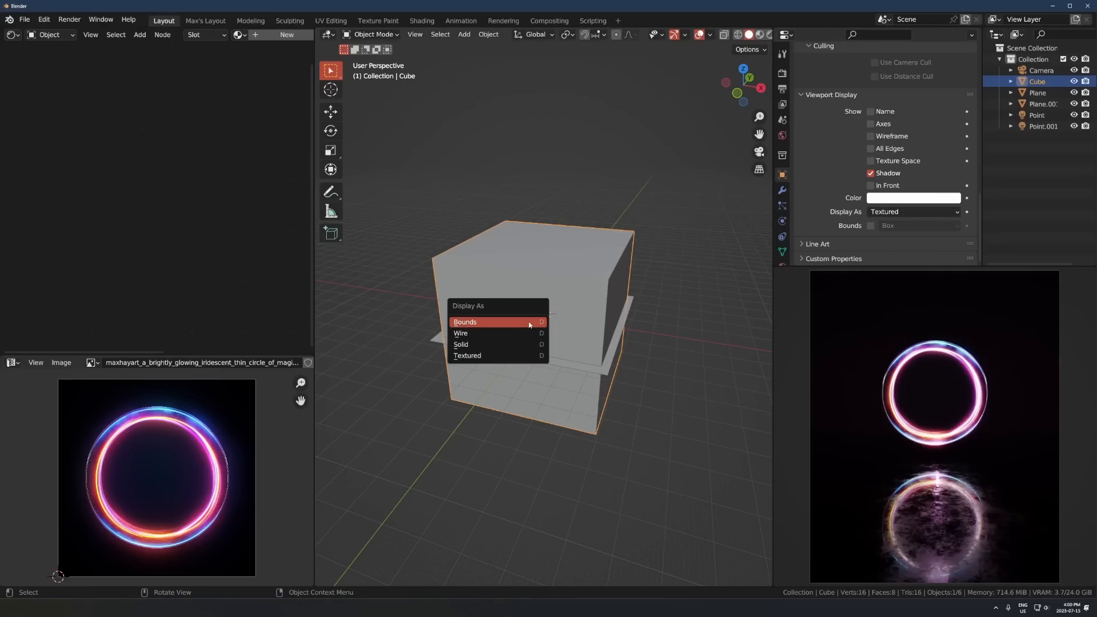
pyautogui.click(529, 323)
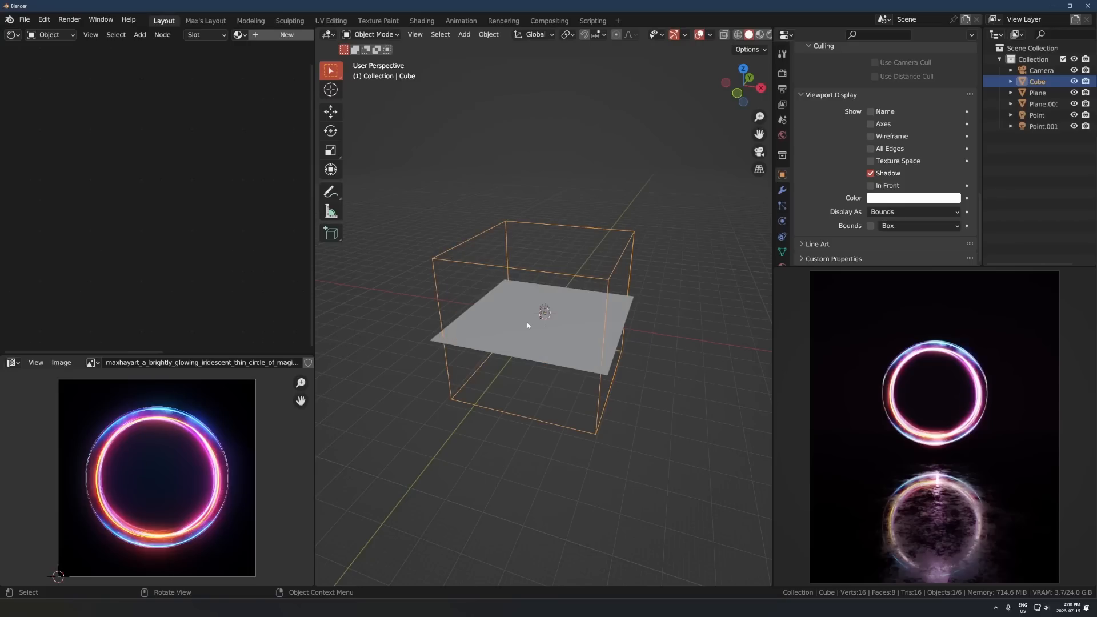
# Raise the large cube along the Z axis so that most of its volume sits above the floor
pyautogui.click(900, 212)
pyautogui.scroll(2, 626, 325)
pyautogui.scroll(-4, 626, 326)
pyautogui.press('g')
pyautogui.press('z')
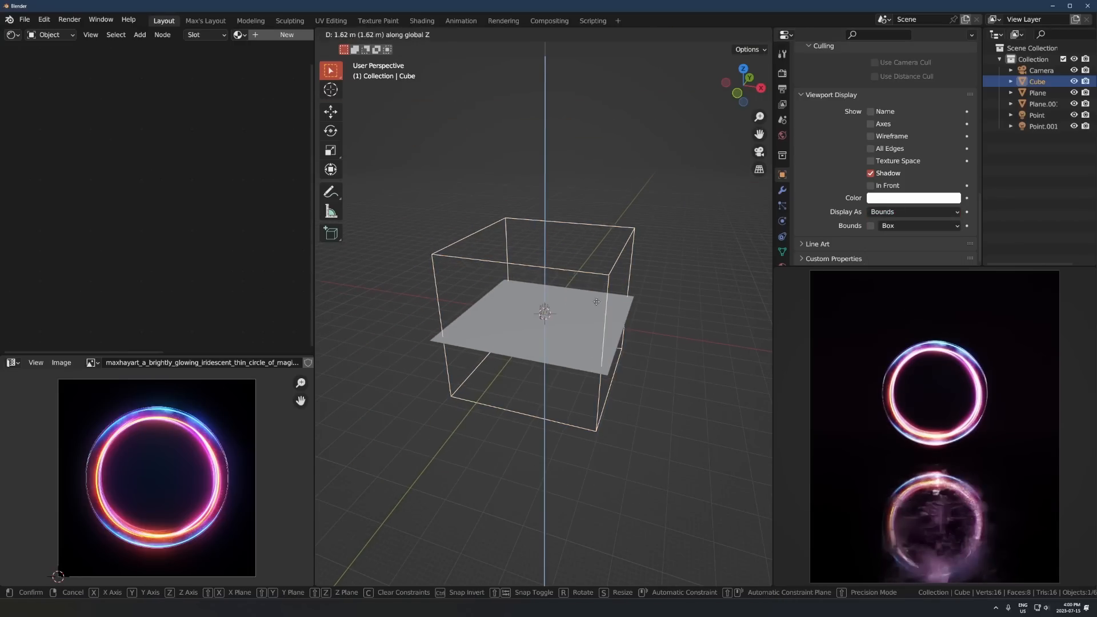
pyautogui.click(626, 304)
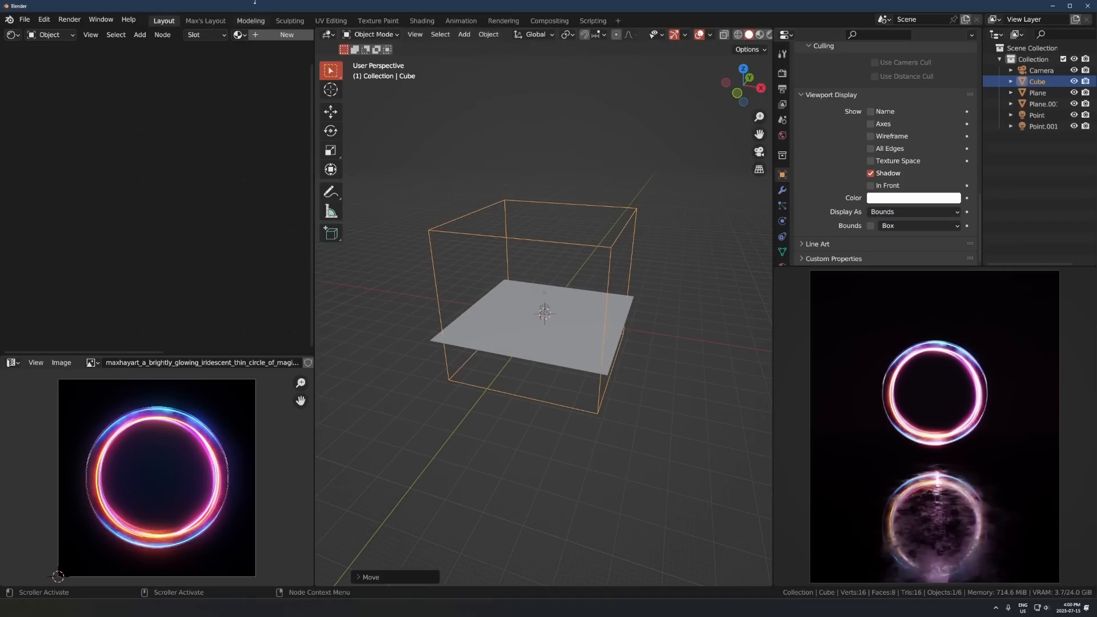
# Create a new cube material and replace its Principled BSDF with a Volume Scatter node linked to the Material Output's Volume
pyautogui.click(284, 35)
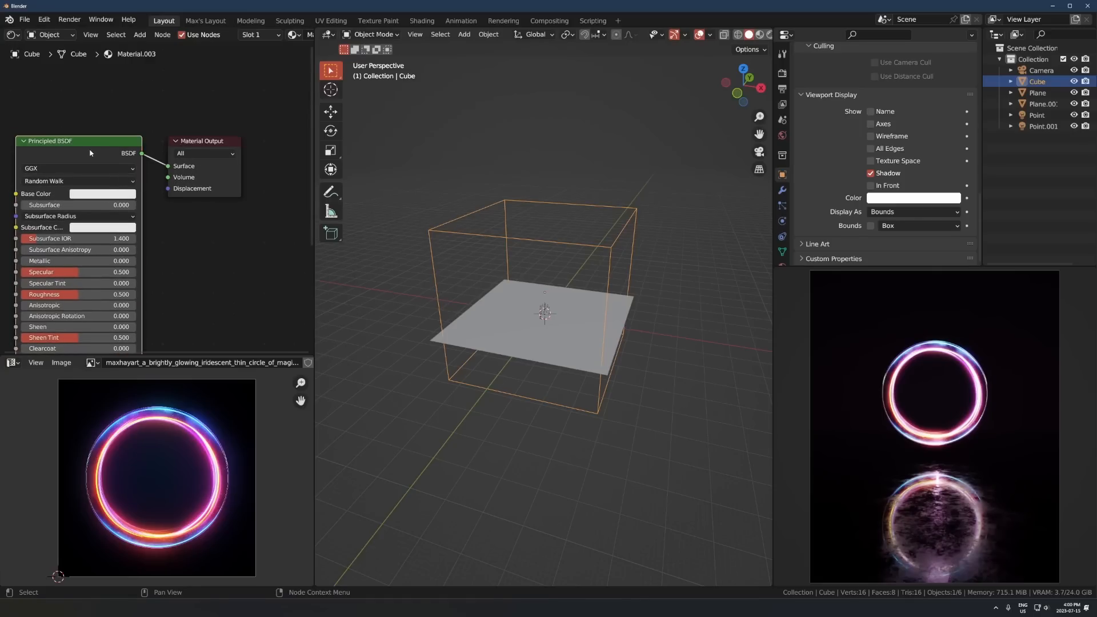
pyautogui.press('x')
pyautogui.hotkey('shift', 'a')
pyautogui.write('ssca')
pyautogui.click(125, 170)
pyautogui.click(90, 200)
pyautogui.keyDown('alt'); pyautogui.moveTo(88, 199); pyautogui.dragTo(206, 177, button='right'); pyautogui.keyUp('alt')
pyautogui.scroll(2, 172, 257)
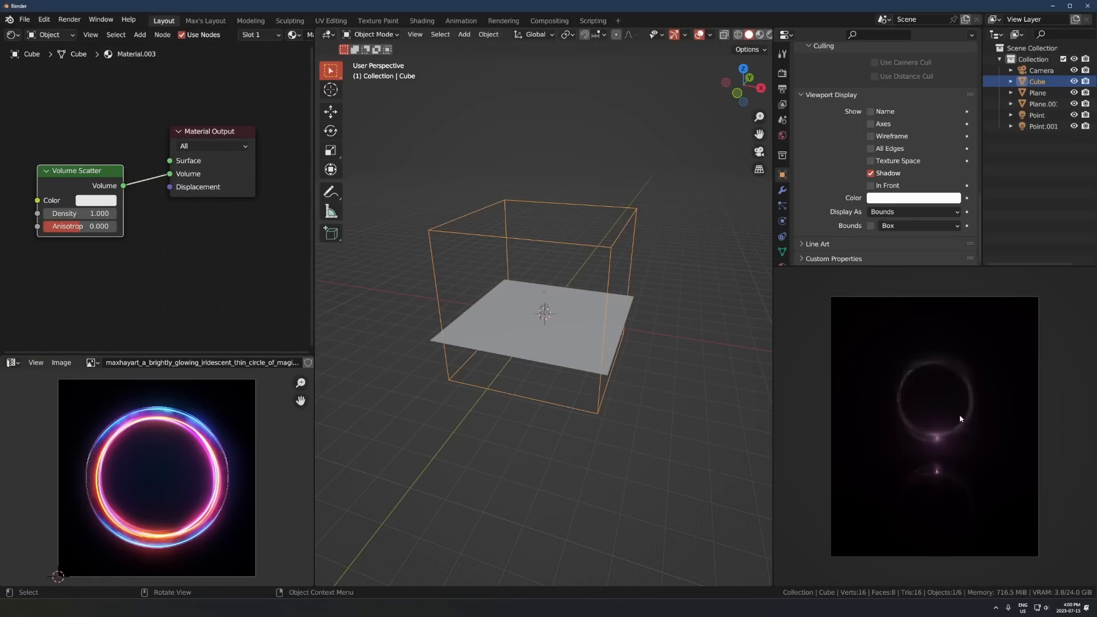
# Set the Volume Scatter's Density to 0.01 and Anisotropy to 0.796
pyautogui.click(67, 214)
pyautogui.write('0.01')
pyautogui.press('Return')
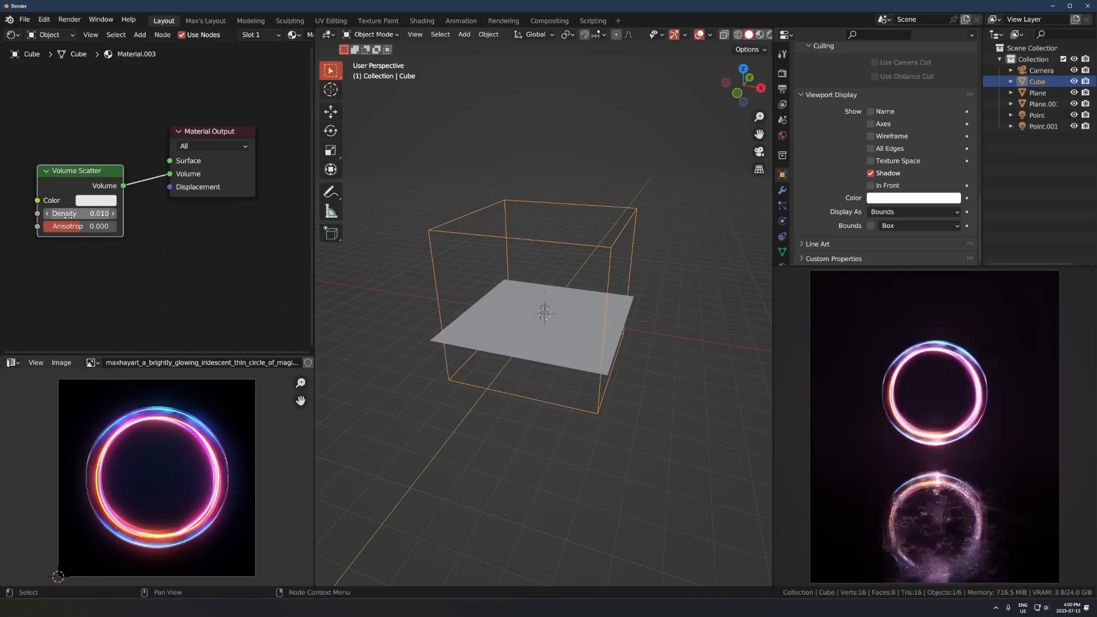
pyautogui.moveTo(68, 226); pyautogui.dragTo(110, 226)
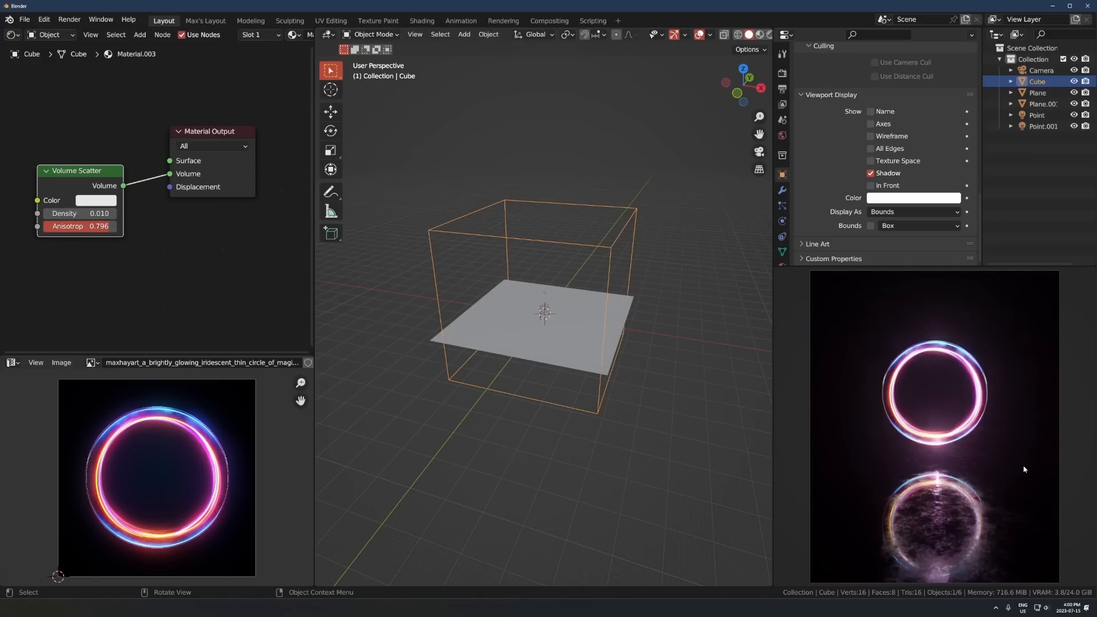
# Try to move the point light at the base of the ring, and inspect the ring setup from the front
pyautogui.scroll(8, 558, 312)
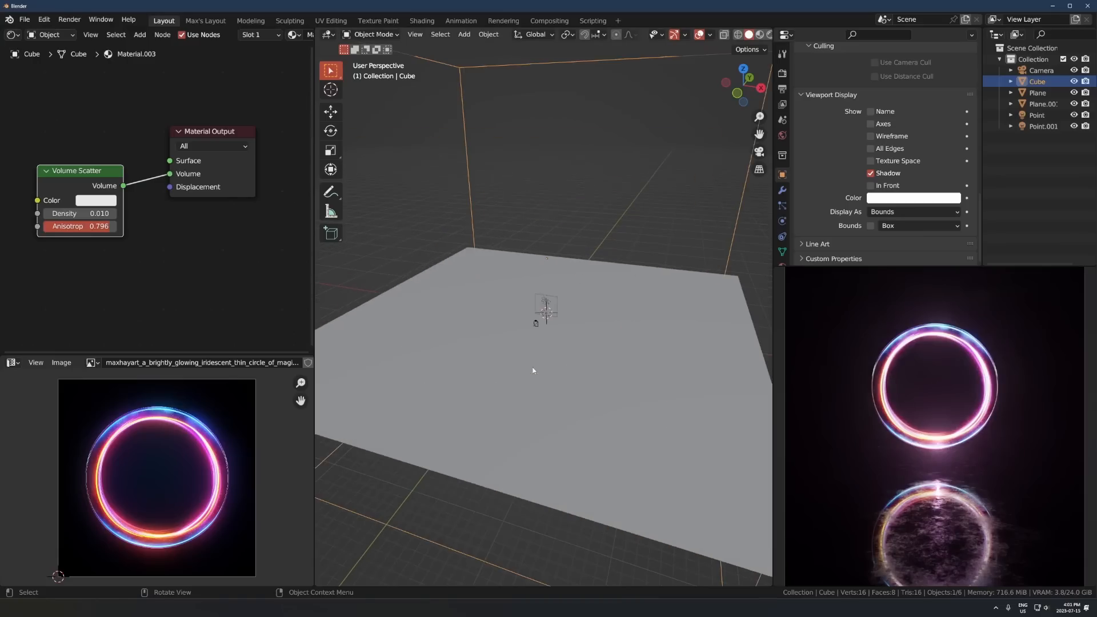
pyautogui.click(550, 313)
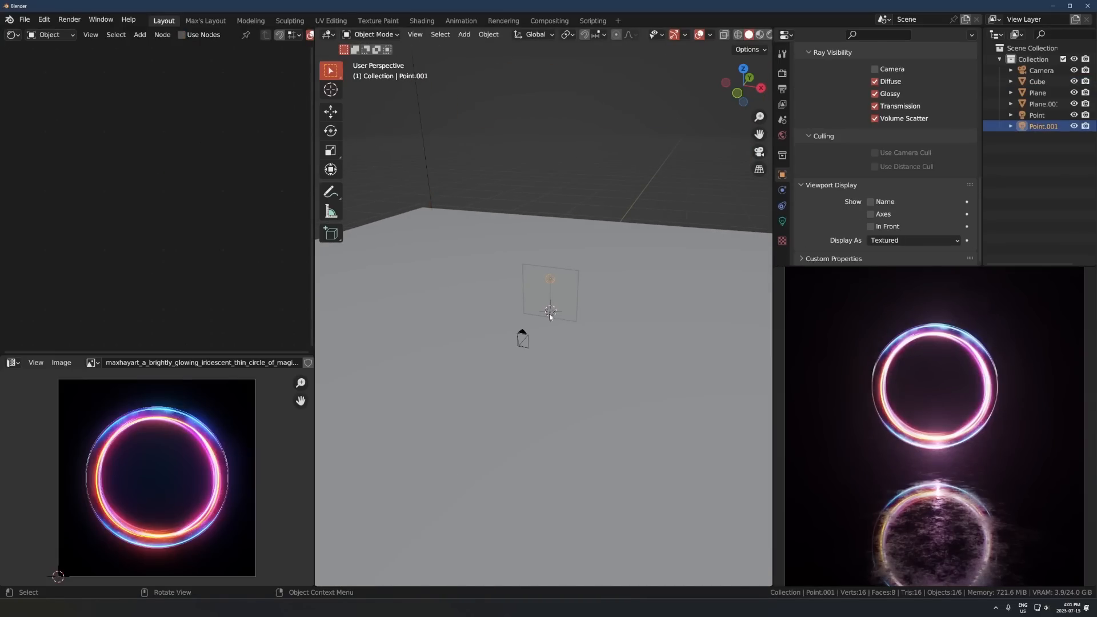
pyautogui.click(550, 313)
pyautogui.scroll(10, 552, 313)
pyautogui.scroll(-9, 609, 352)
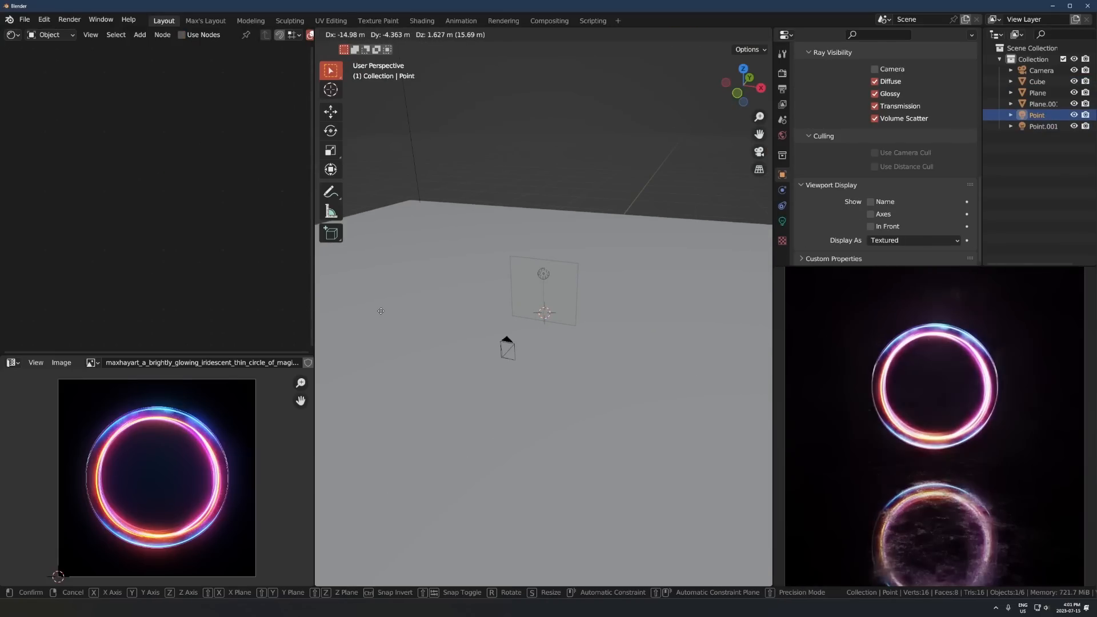
pyautogui.press('KP_1')
pyautogui.scroll(-4, 602, 375)
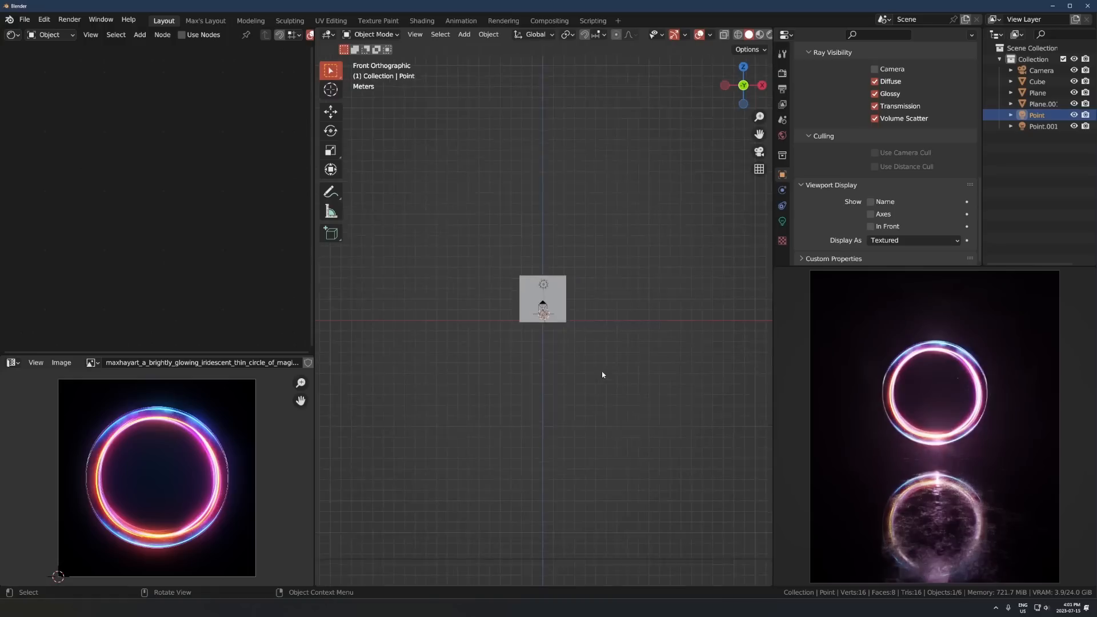
pyautogui.scroll(5, 584, 293)
pyautogui.moveTo(577, 286); pyautogui.dragTo(566, 321, button='middle')
pyautogui.scroll(5, 567, 321)
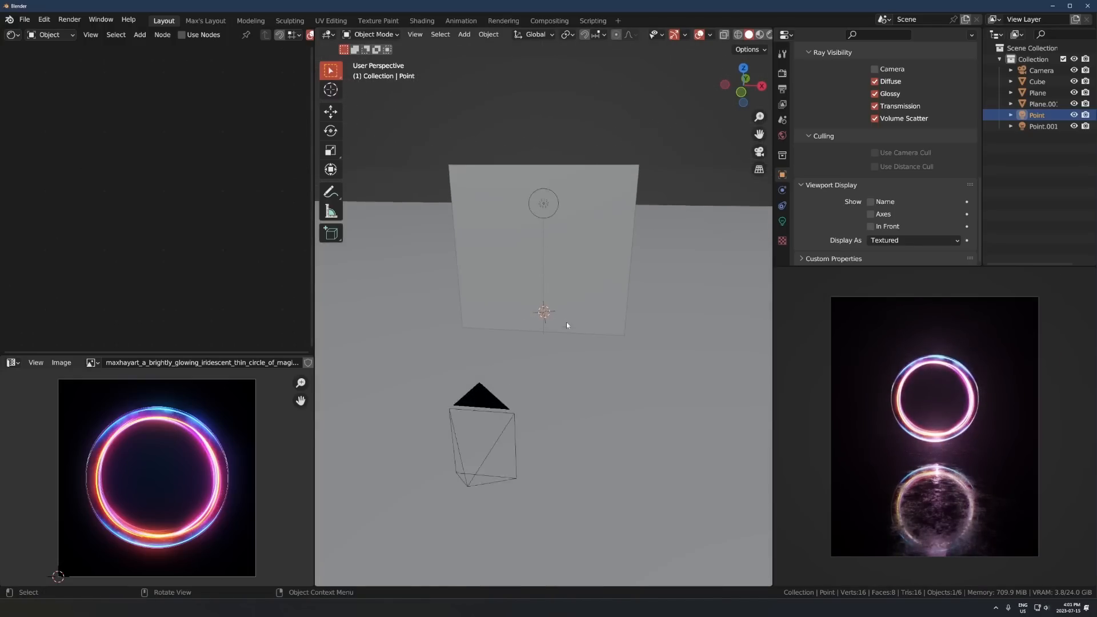
# Try to move the ring plane and both point lights together along the Z axis
pyautogui.keyDown('shift'); pyautogui.click(543, 184); pyautogui.keyUp('shift')
pyautogui.keyDown('shift'); pyautogui.click(588, 191); pyautogui.keyUp('shift')
pyautogui.scroll(-3, 594, 217)
pyautogui.press('g')
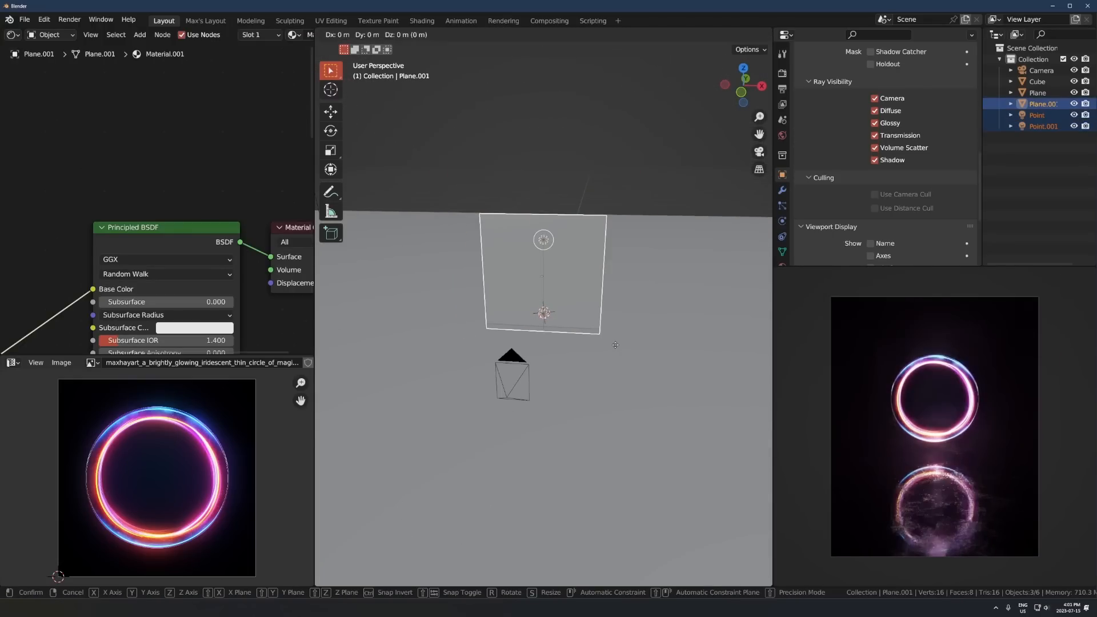
pyautogui.press('z')
pyautogui.press('Escape')
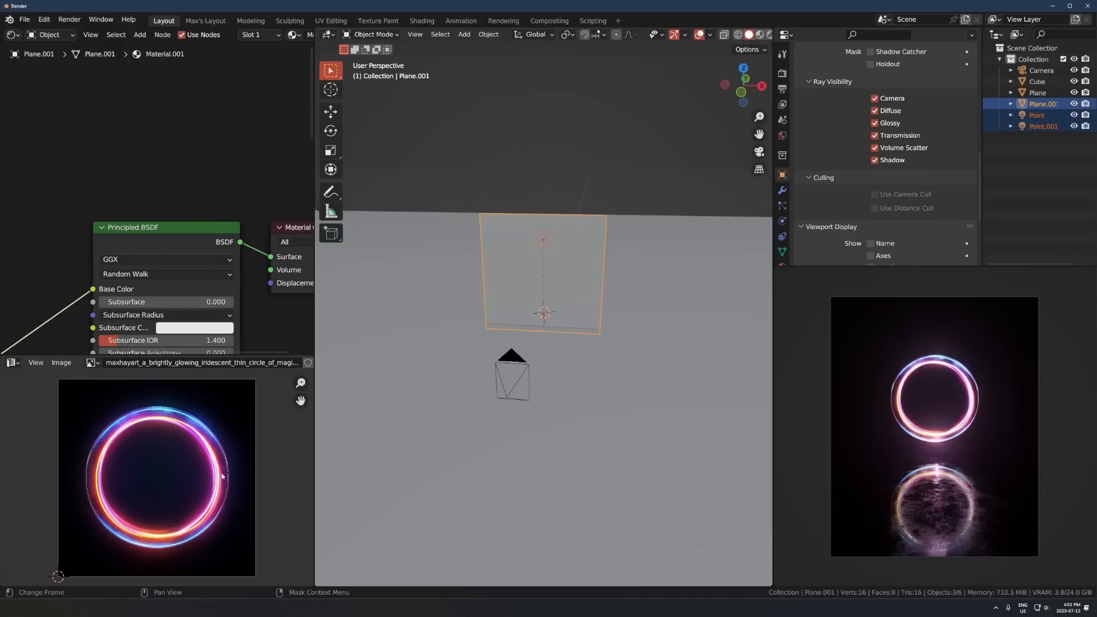
# Switch to the artist's Instagram profile in the browser and view the artwork of a glowing orange ring around a dark planet
pyautogui.hotkey('alt', 'Tab')
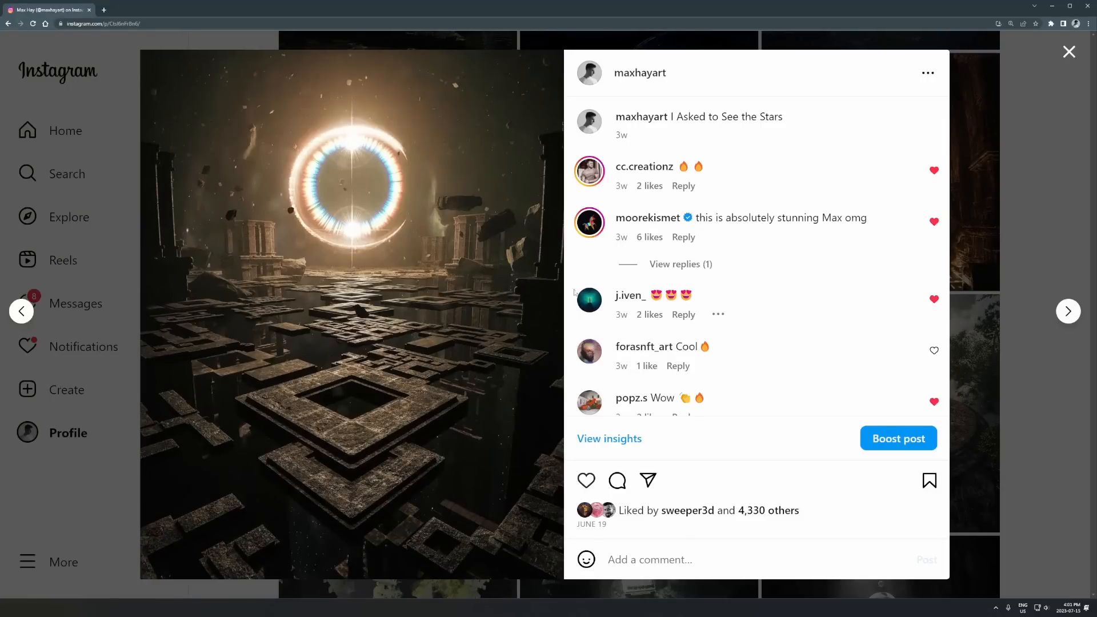
pyautogui.click(447, 50)
pyautogui.click(548, 320)
pyautogui.click(379, 44)
pyautogui.scroll(-20, 592, 309)
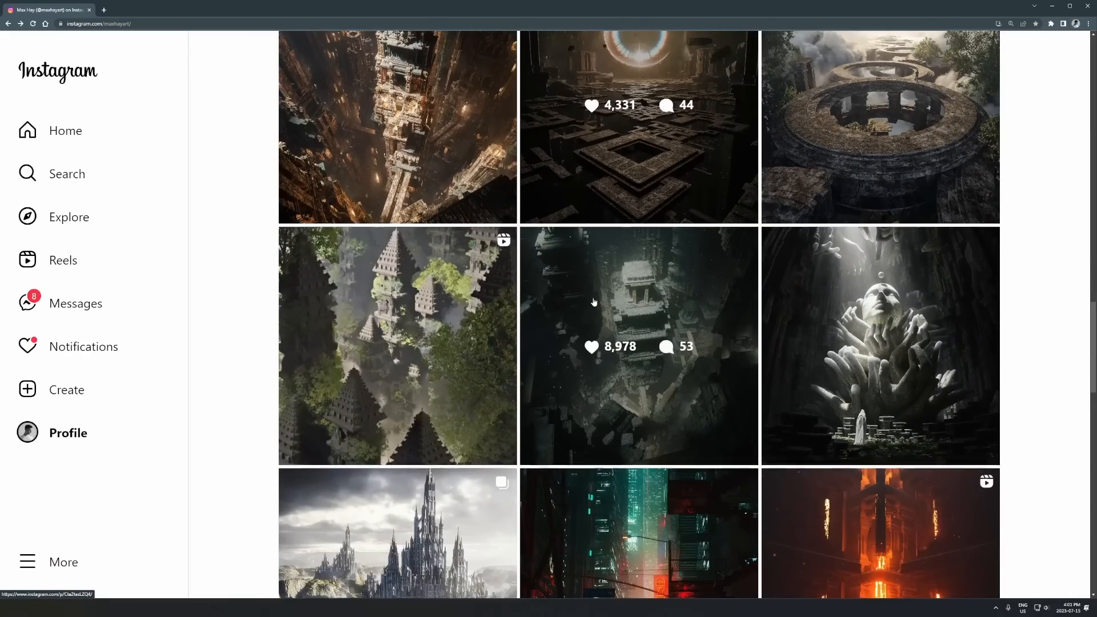
pyautogui.scroll(7, 592, 315)
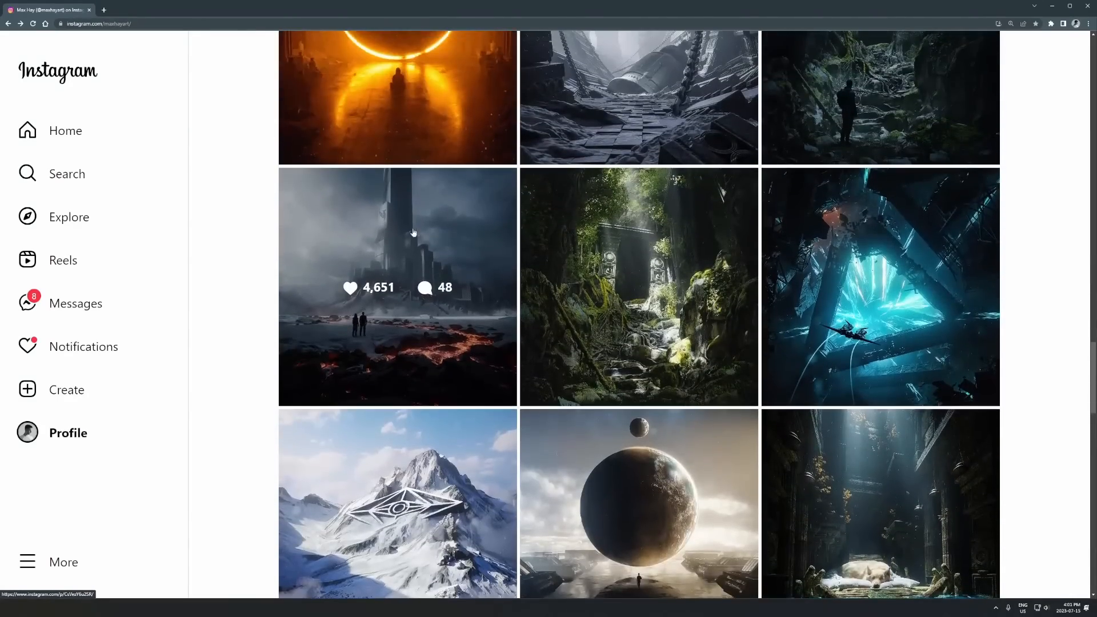
pyautogui.click(366, 115)
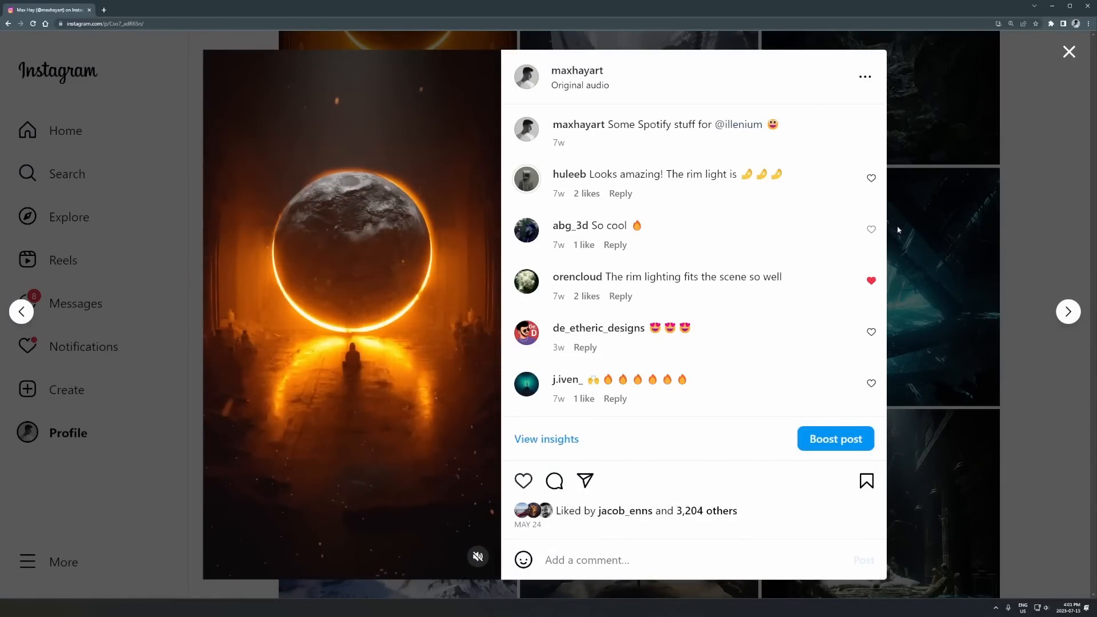
pyautogui.click(911, 258)
# Look further through the profile's older posts for glowing-ring artworks and open the "Staring Into Darkness" post with the blue light ring
pyautogui.scroll(-5, 691, 305)
pyautogui.scroll(-20, 688, 308)
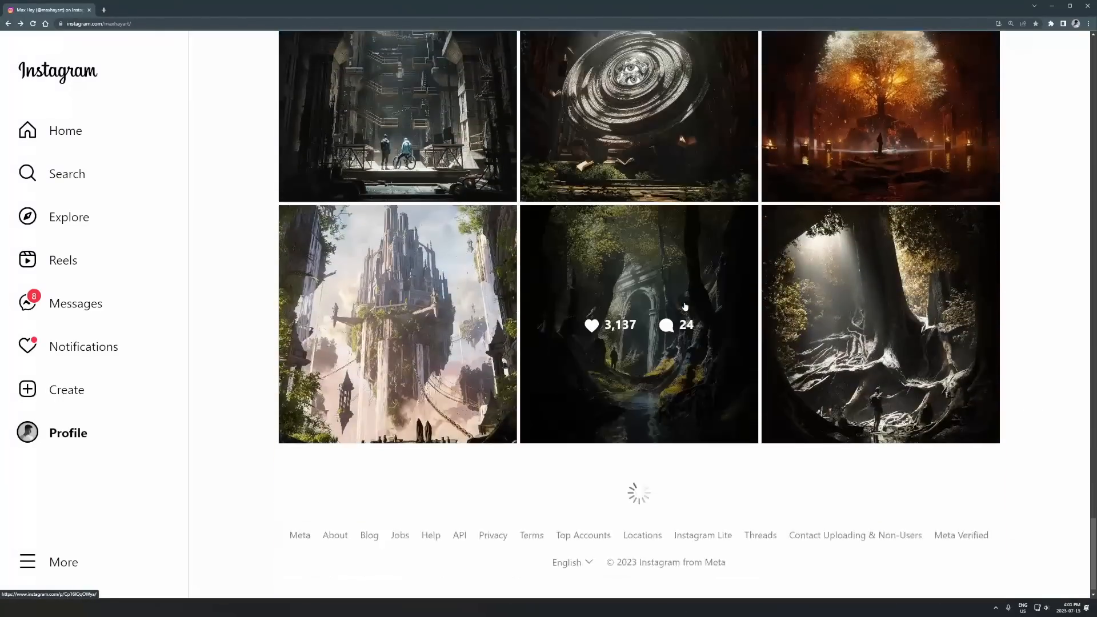
pyautogui.scroll(-4, 667, 326)
pyautogui.scroll(-14, 668, 327)
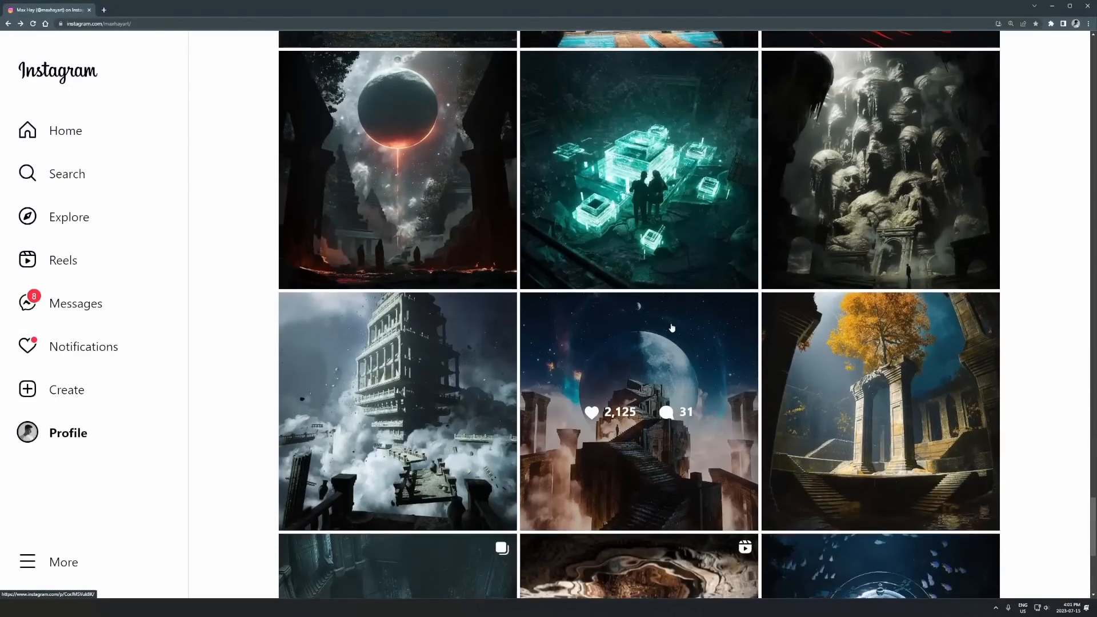
pyautogui.scroll(-8, 691, 332)
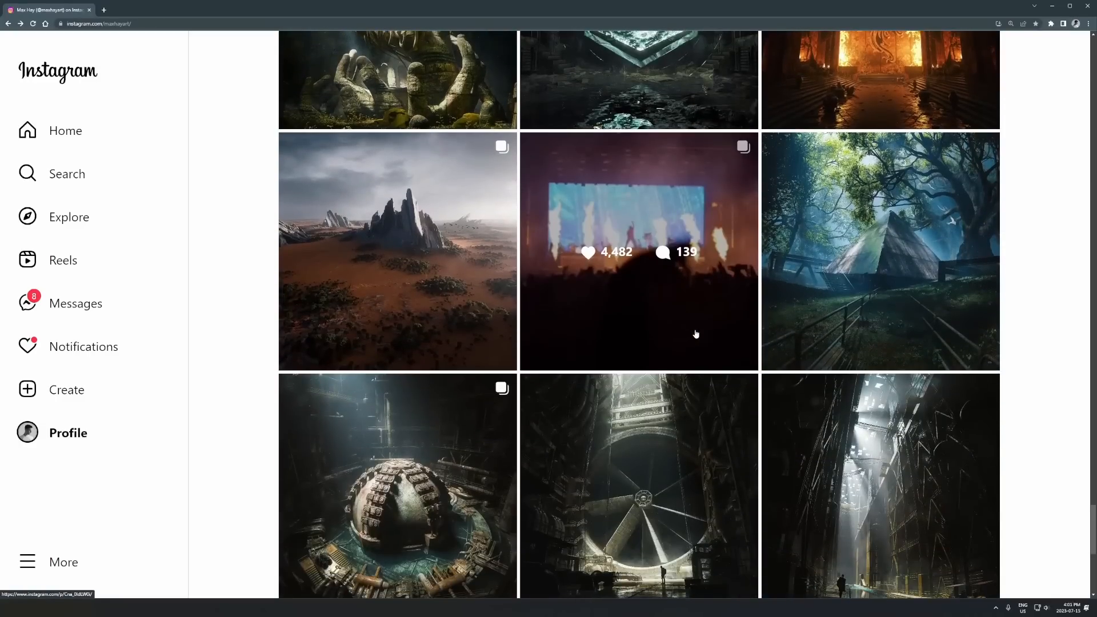
pyautogui.scroll(-4, 696, 334)
pyautogui.scroll(-15, 698, 340)
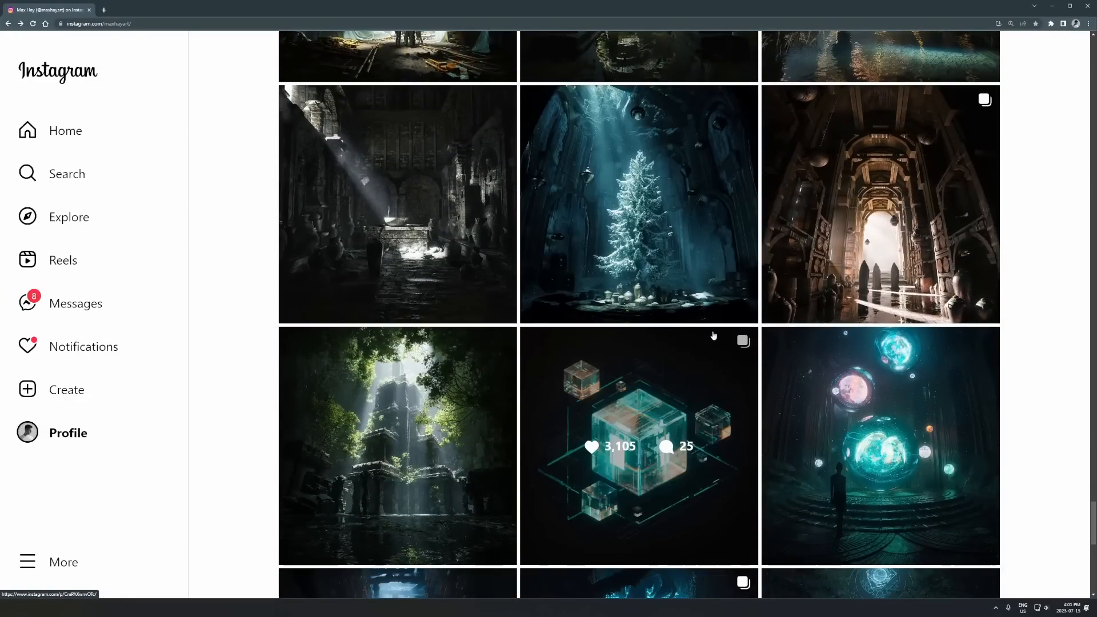
pyautogui.scroll(-15, 701, 348)
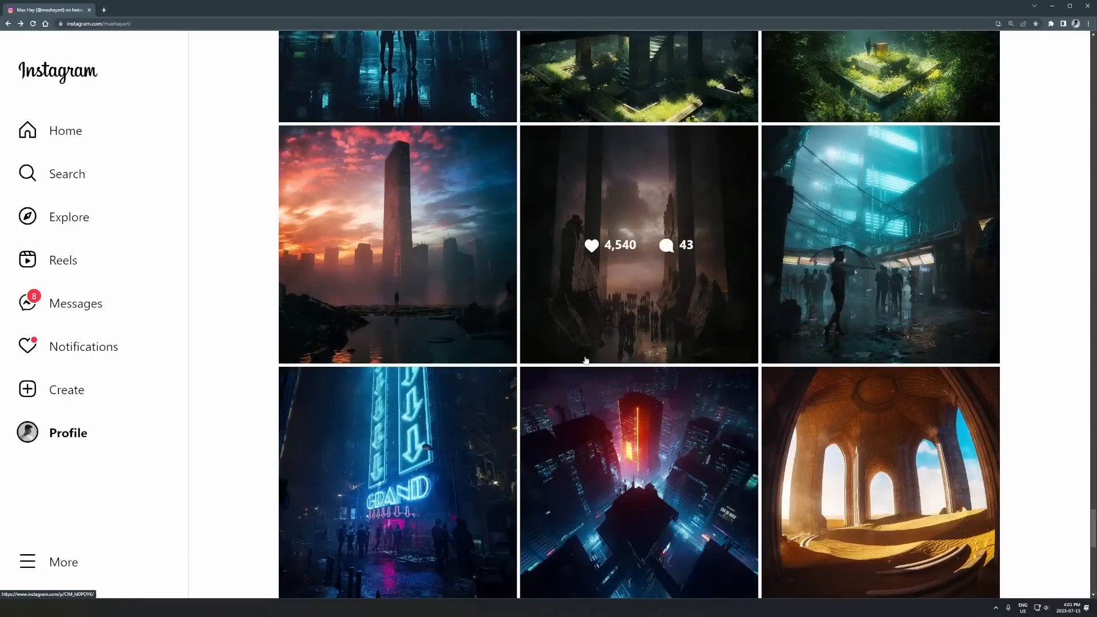
pyautogui.scroll(-6, 581, 355)
pyautogui.scroll(1, 876, 254)
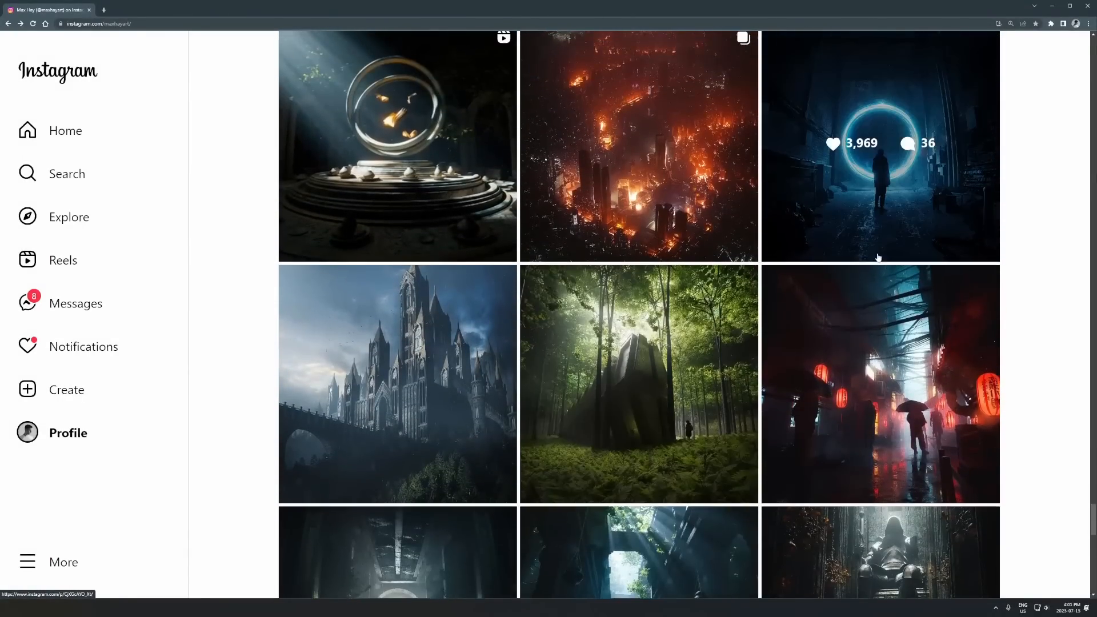
pyautogui.click(876, 254)
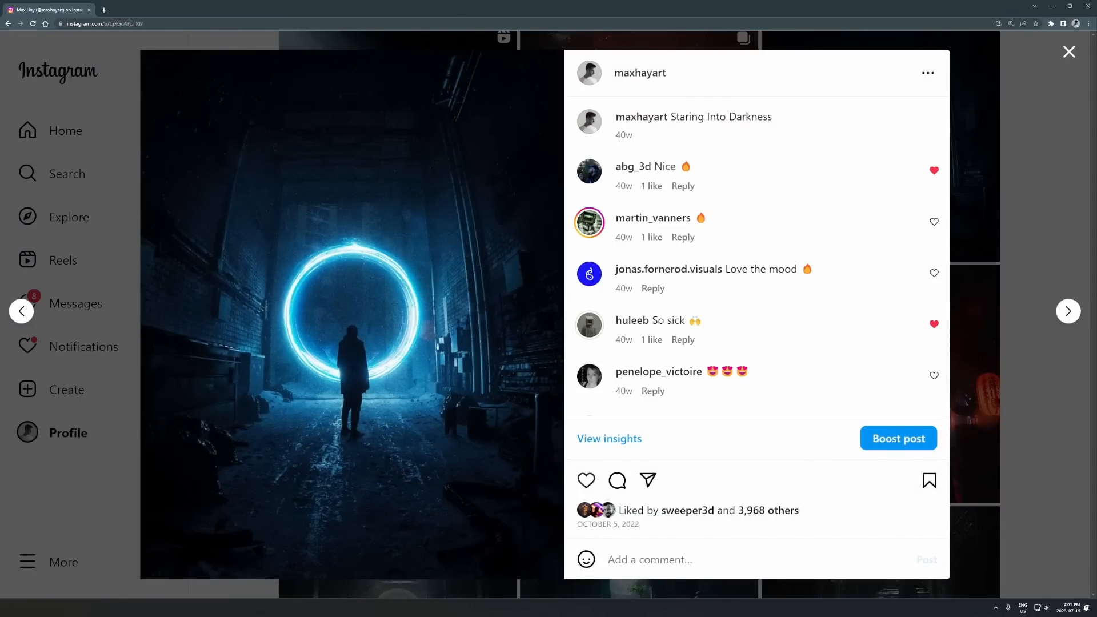
# Return to Blender and examine the placement of the ring plane, point lights and camera on the floor from several distances
pyautogui.hotkey('alt', 'Tab')
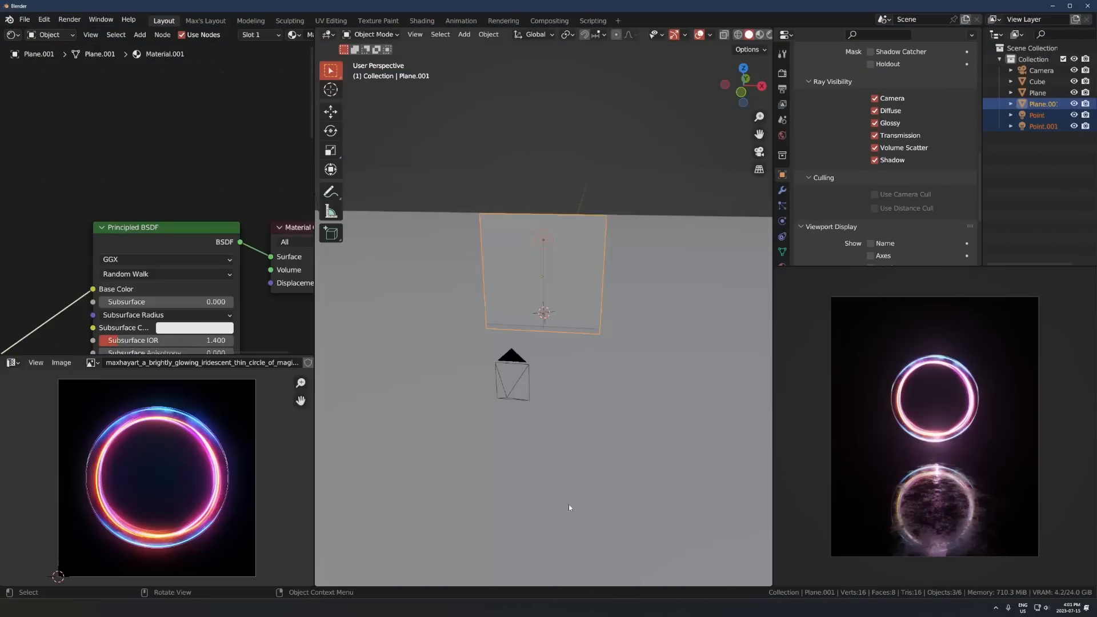
pyautogui.scroll(1, 636, 328)
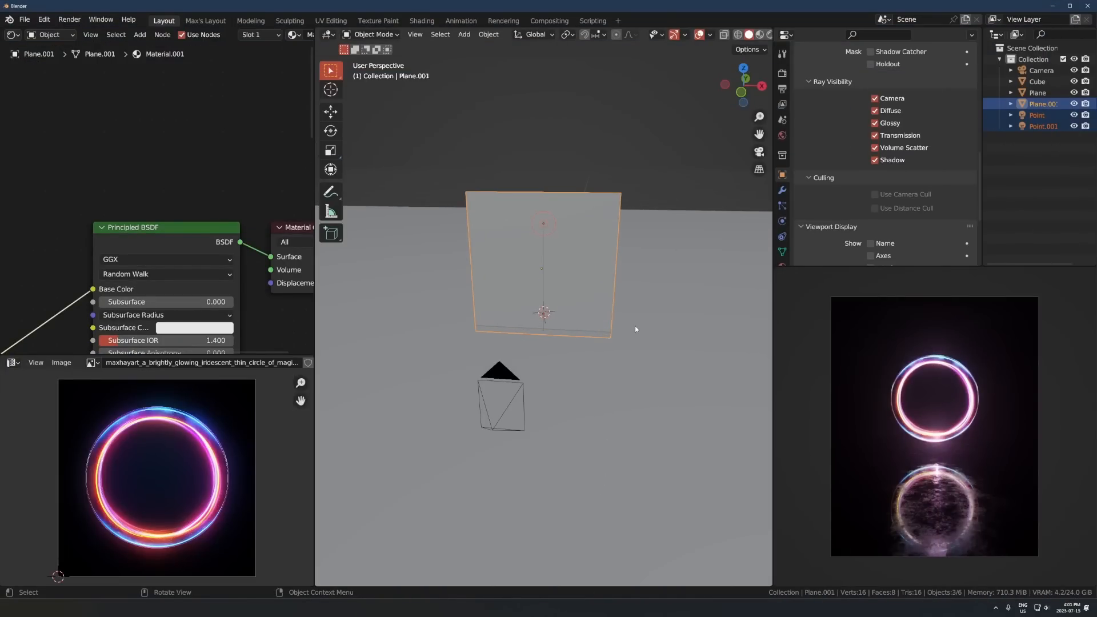
pyautogui.scroll(3, 635, 329)
pyautogui.scroll(-2, 603, 372)
pyautogui.moveTo(602, 373); pyautogui.dragTo(628, 388, button='middle')
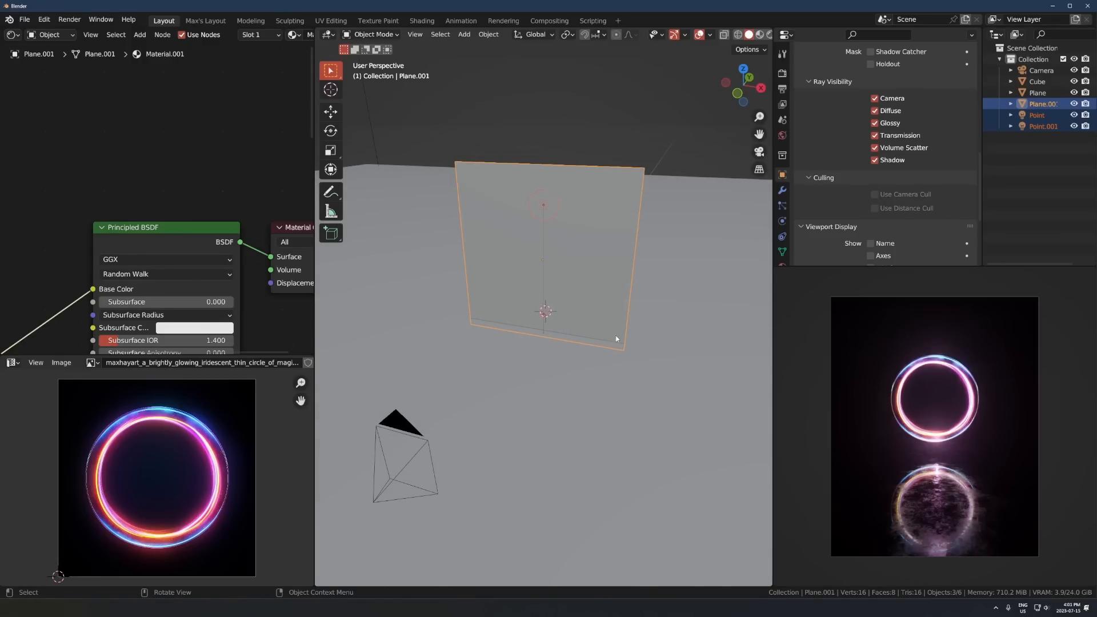
pyautogui.scroll(-5, 465, 287)
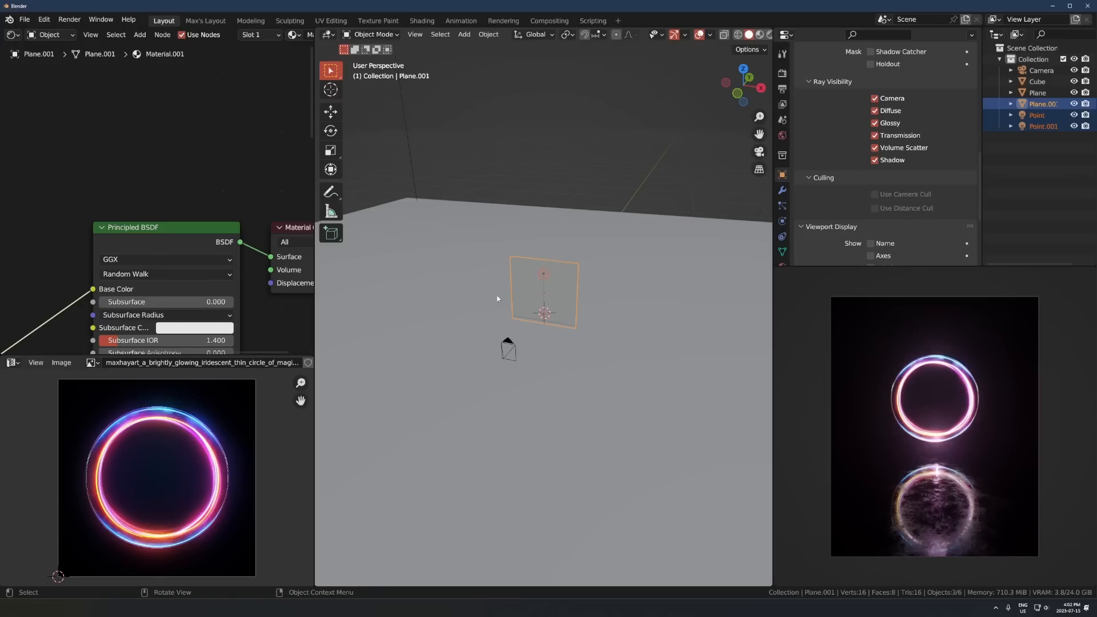
pyautogui.scroll(5, 543, 311)
pyautogui.scroll(-4, 530, 307)
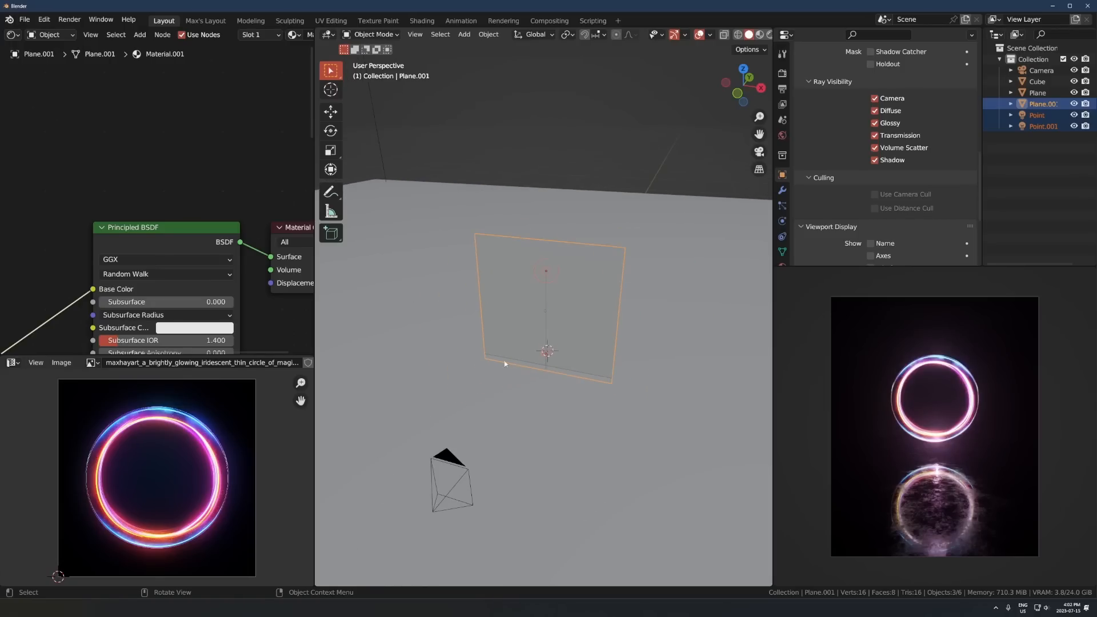
pyautogui.scroll(2, 530, 308)
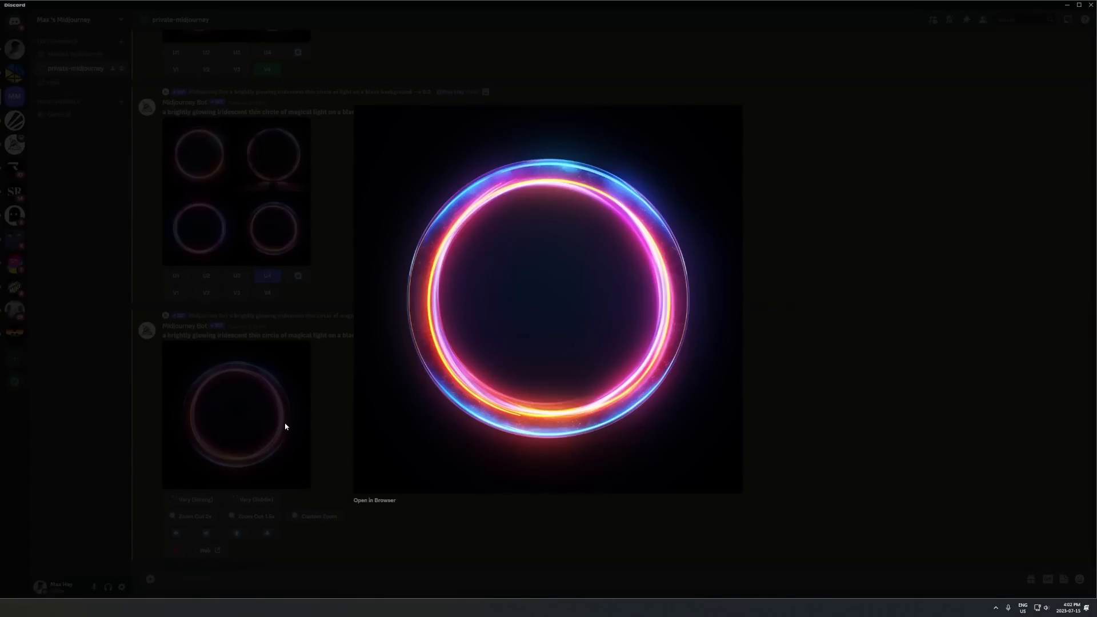
# Switch to Discord, close the enlarged ring image and start a Midjourney /imagine prompt in the private-midjourney channel
pyautogui.click(285, 427)
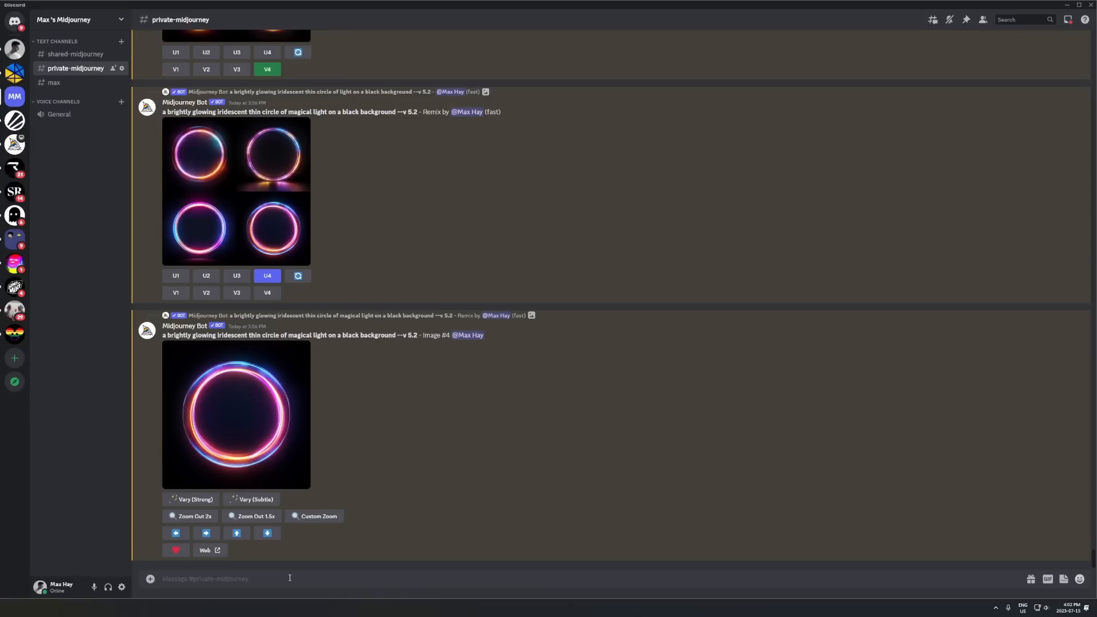
pyautogui.write('/imagine')
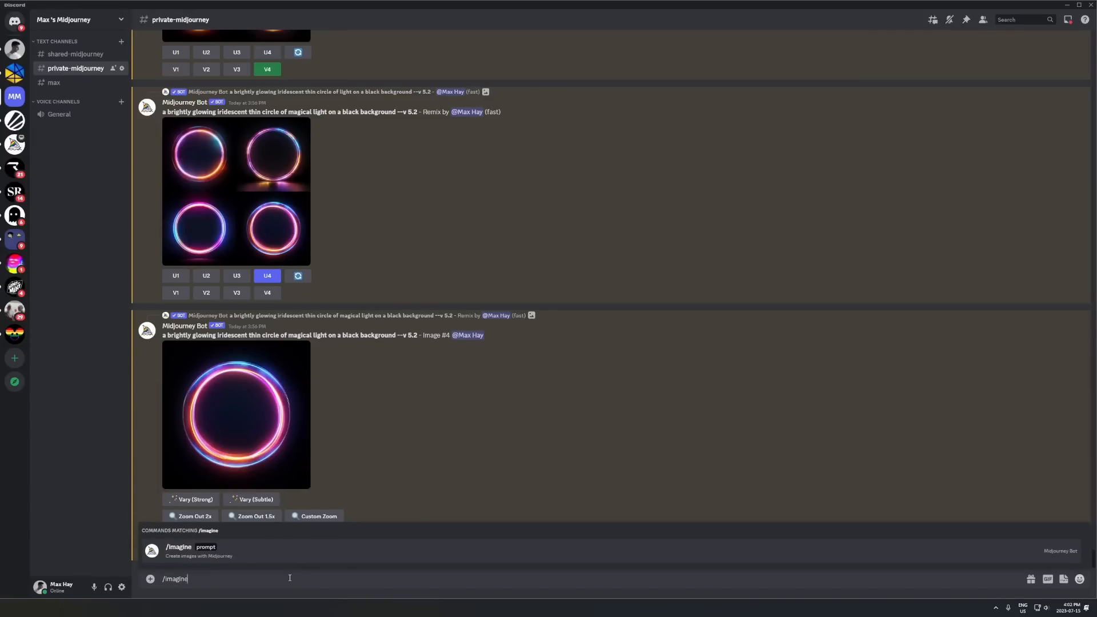
pyautogui.press('Tab')
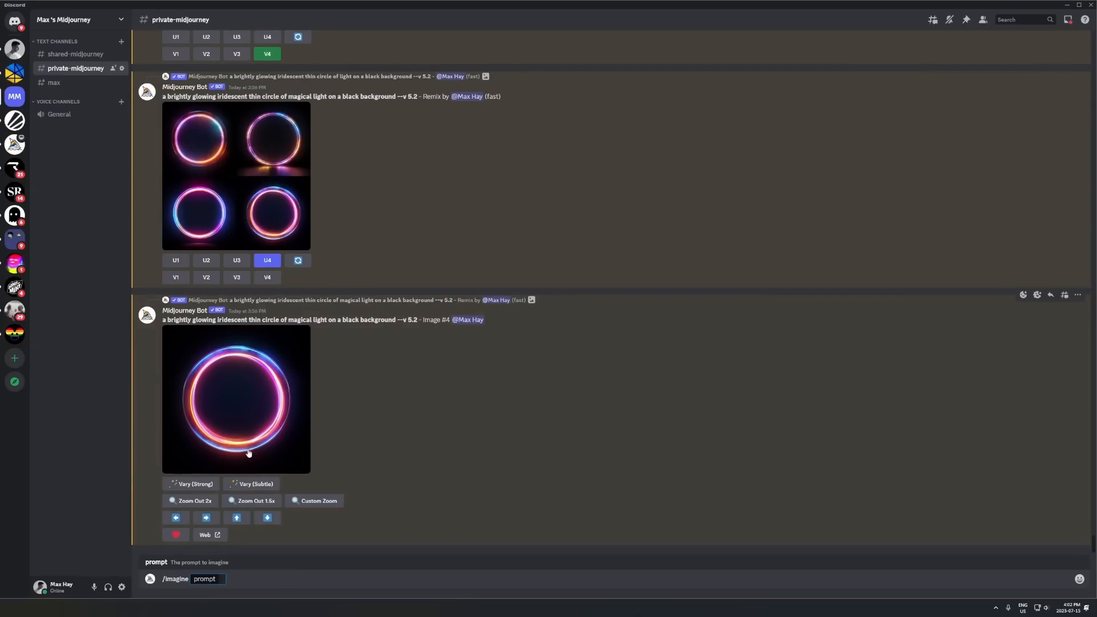
# Switch to the Midjourney image folder, open its Intricate Patterns subfolder and view the first orange-brown square Aztec pattern image
pyautogui.hotkey('alt', 'Tab')
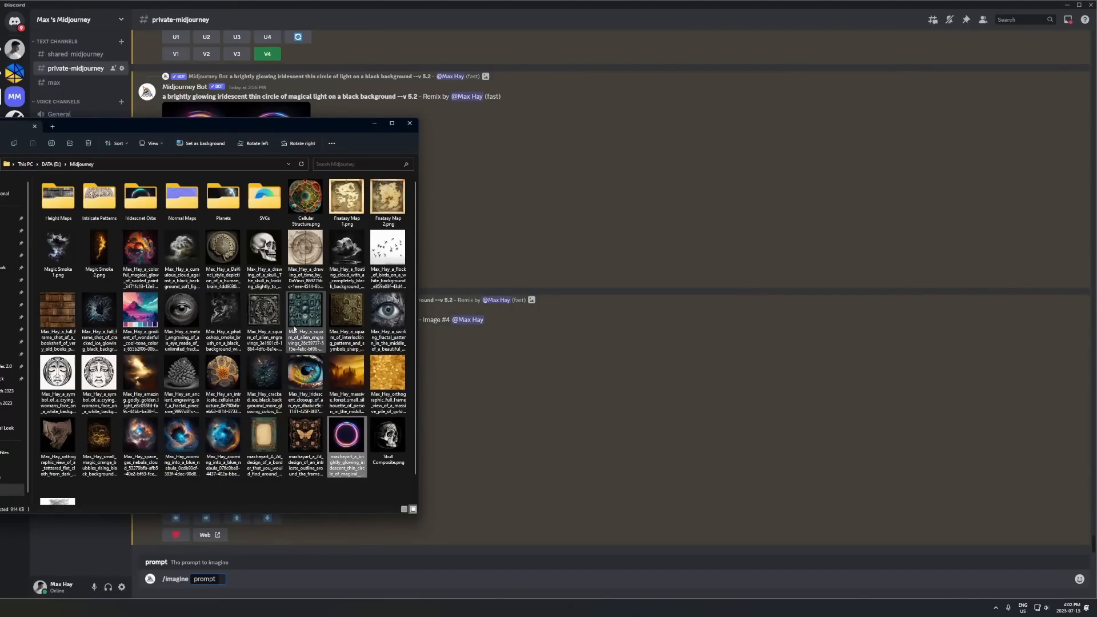
pyautogui.click(94, 208)
pyautogui.doubleClick(94, 211)
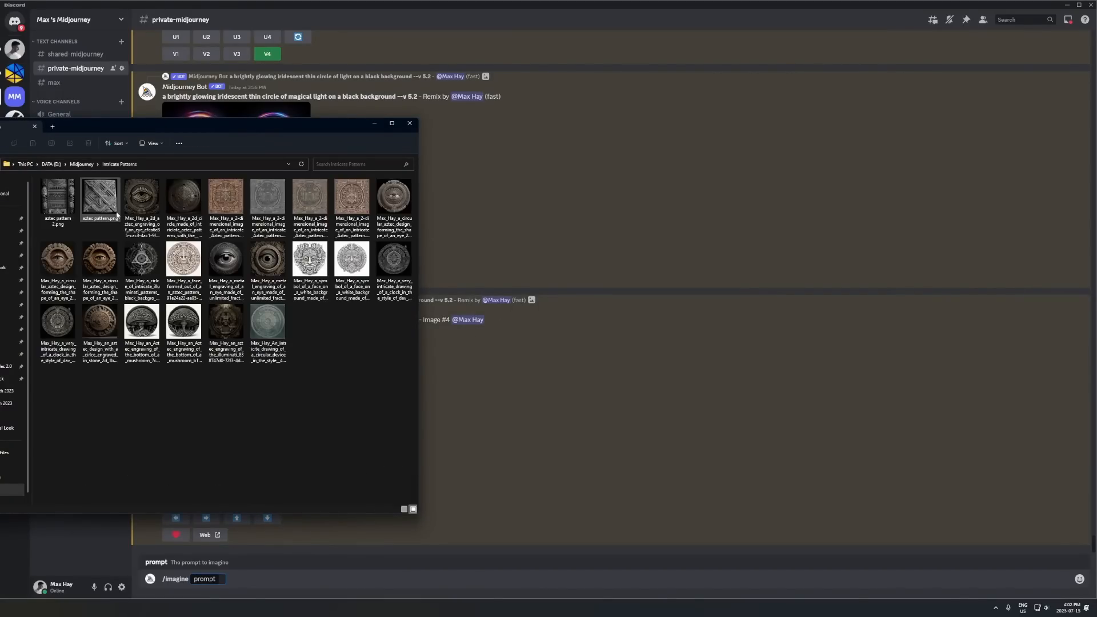
pyautogui.doubleClick(212, 210)
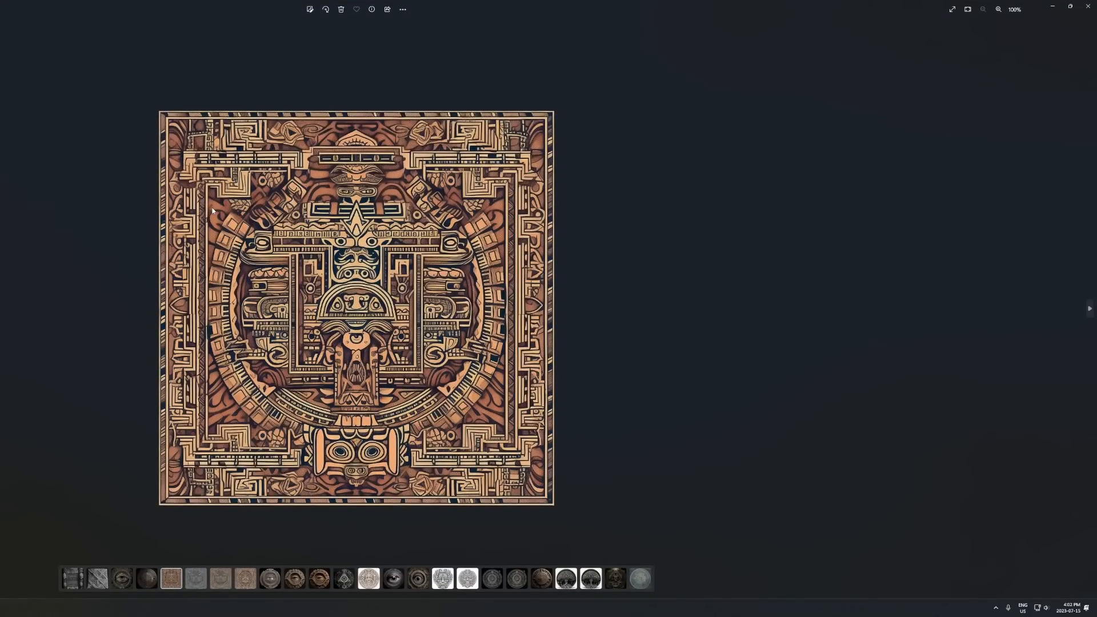
# Browse the saved Aztec pattern images for a square design with a central circle, and return to the Discord prompt
pyautogui.press('Right')
pyautogui.press('Right')
pyautogui.press('Right')
pyautogui.press('Right')
pyautogui.press('Right')
pyautogui.press('Right')
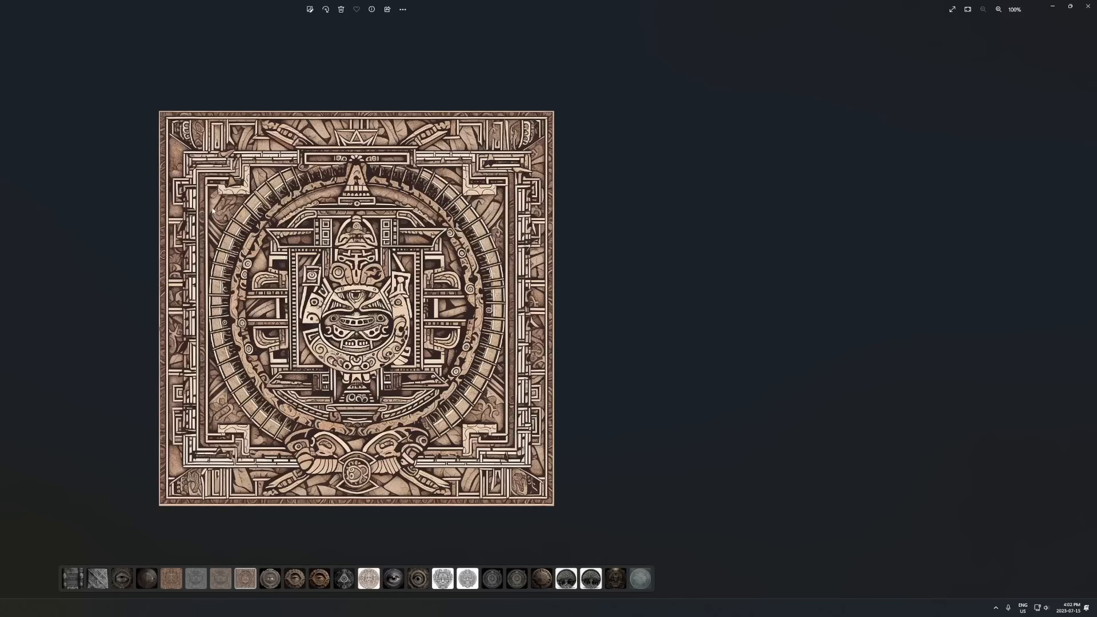
pyautogui.press('Right')
pyautogui.press('Right')
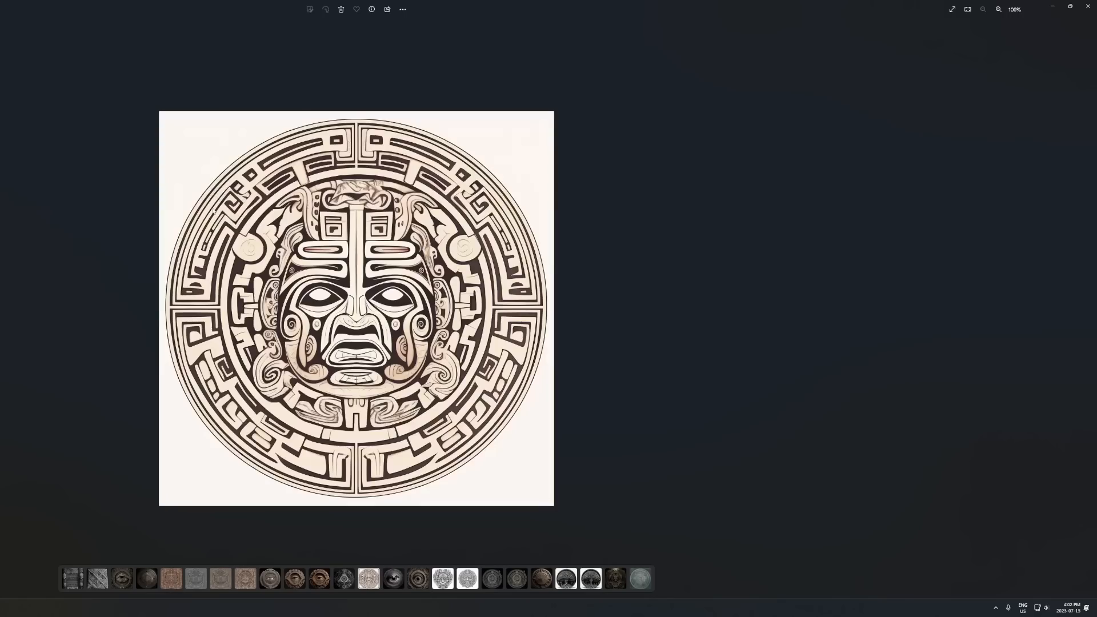
pyautogui.press('Left')
pyautogui.press('Left')
pyautogui.press('Left')
pyautogui.press('Left')
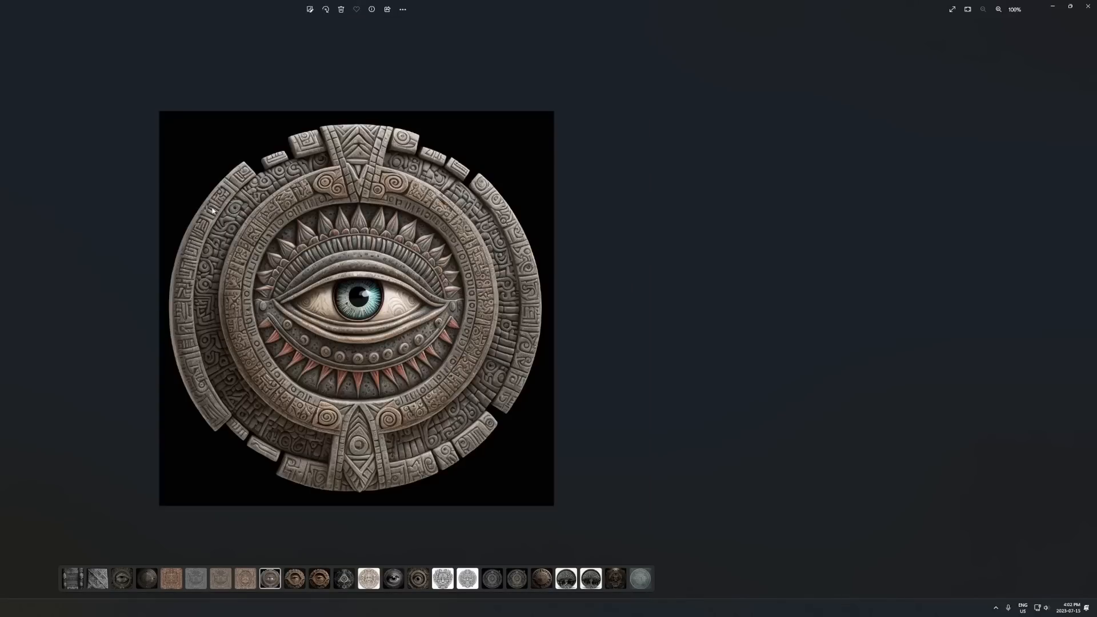
pyautogui.press('Left')
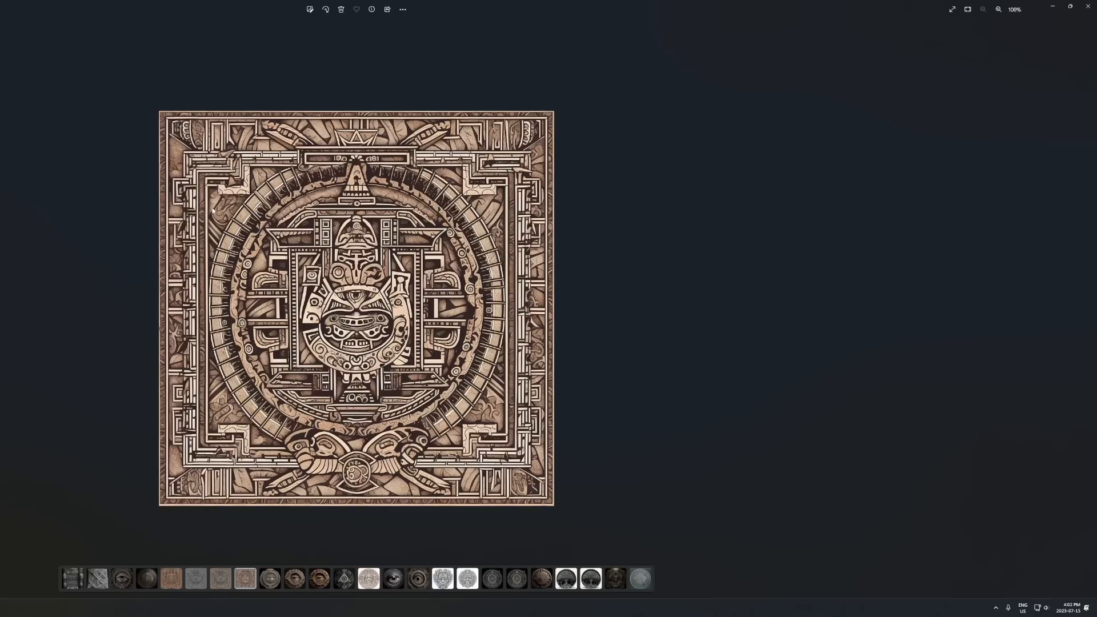
pyautogui.click(1052, 6)
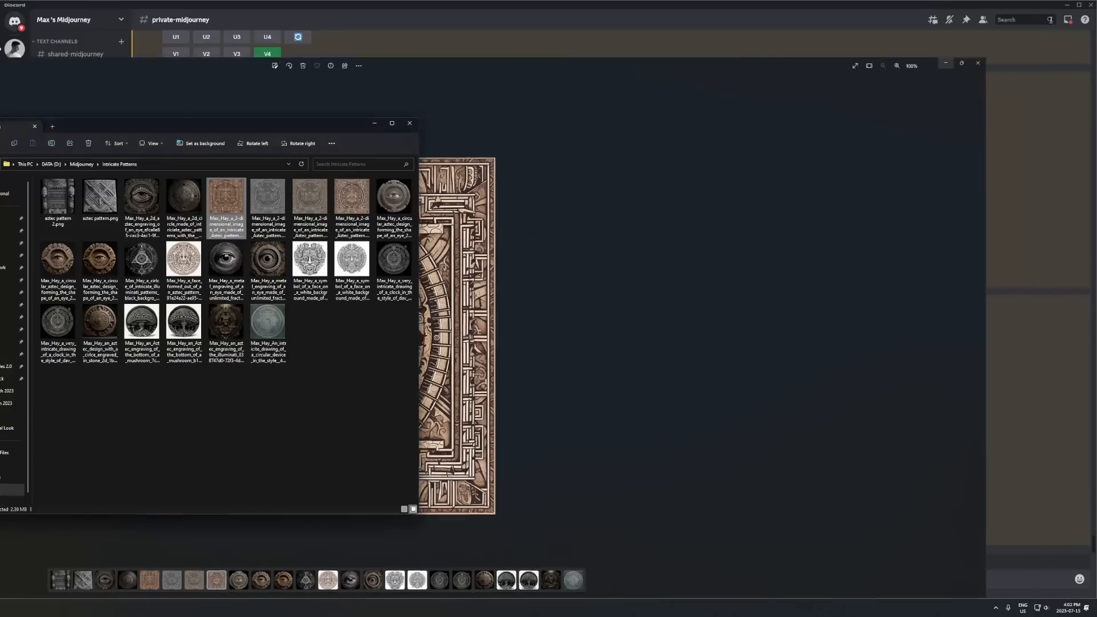
pyautogui.click(657, 415)
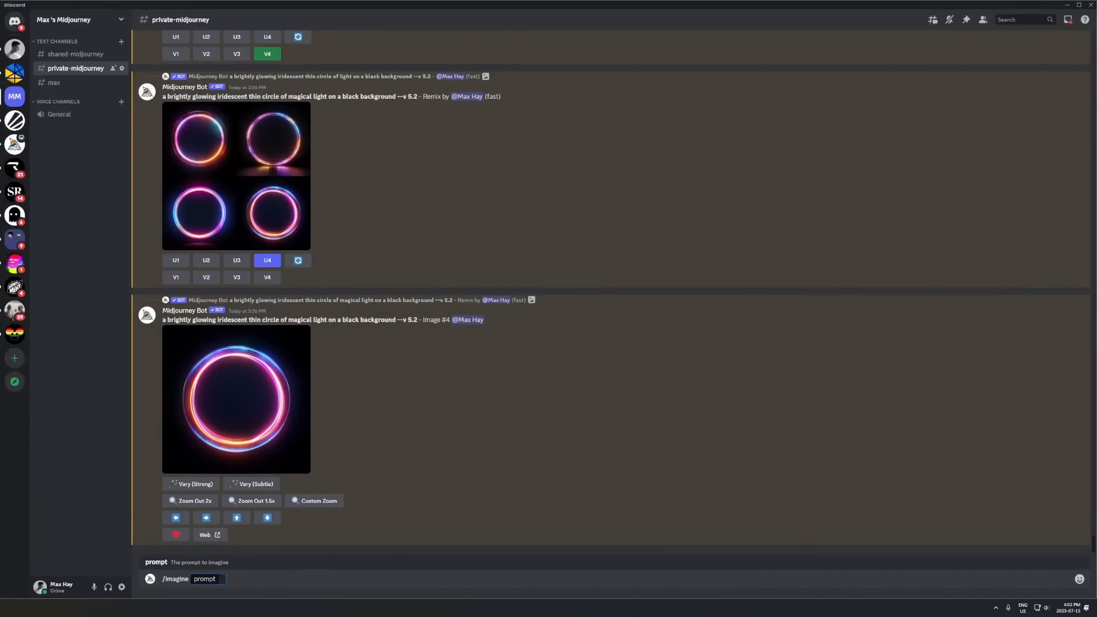
# Submit the Midjourney prompt "a 2d ancient aztec style pattern with a cirlce in the middle"
pyautogui.write('2d')
pyautogui.press('BackSpace')
pyautogui.press('BackSpace')
pyautogui.write('a 2d ancient aztec style')
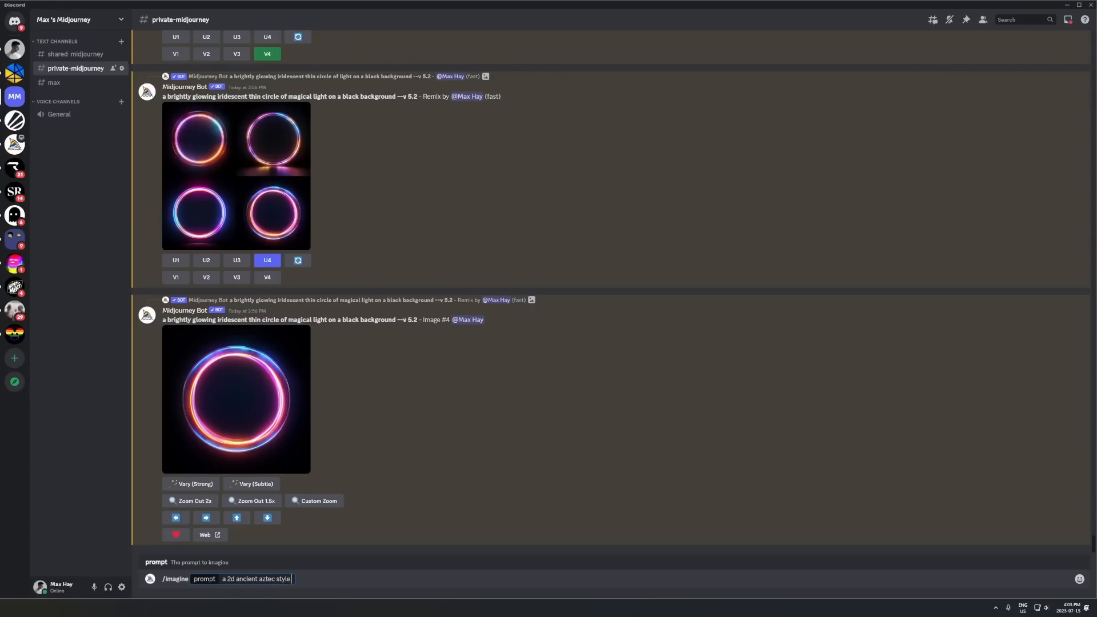
pyautogui.write('  pattern with a cirlce in the middle')
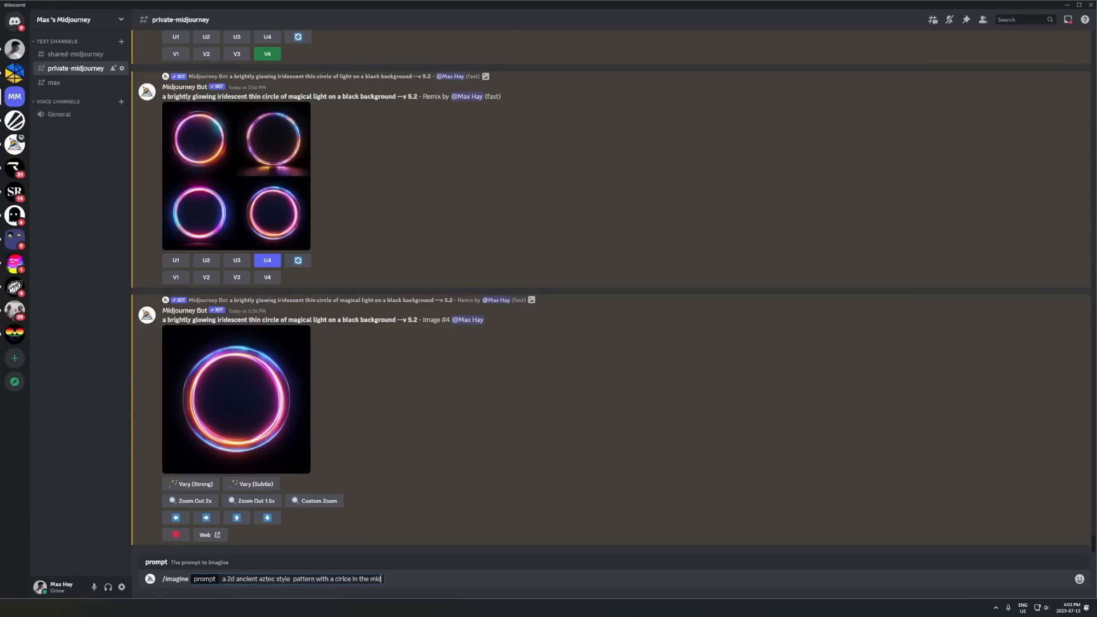
pyautogui.press('Return')
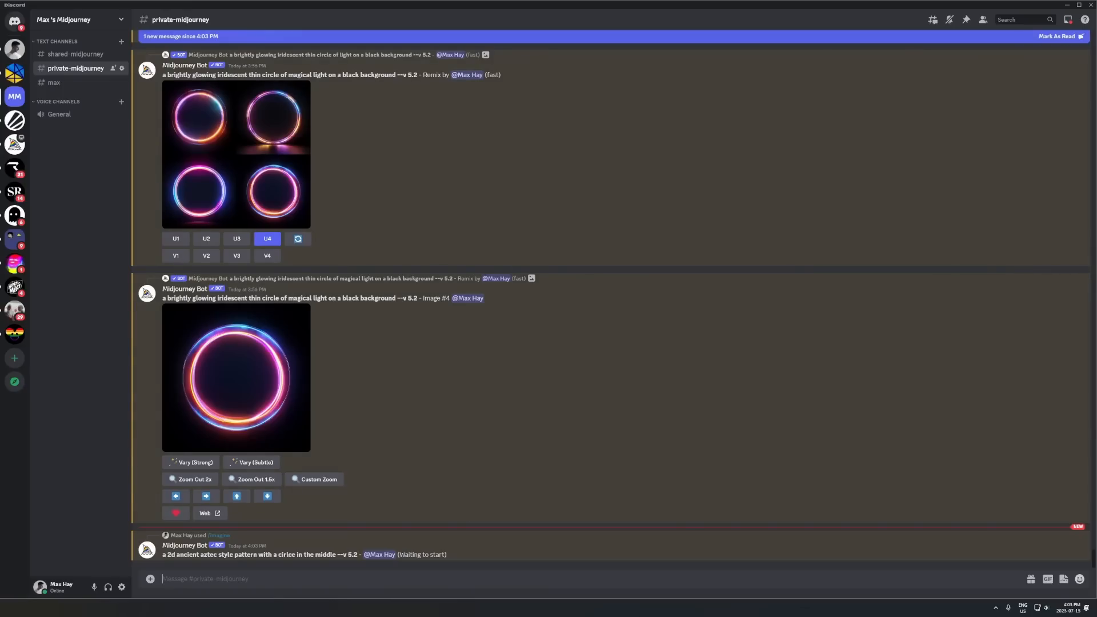
# Open the brown square Aztec pattern with the central circle from the Intricate Patterns folder and examine it
pyautogui.hotkey('alt', 'Tab')
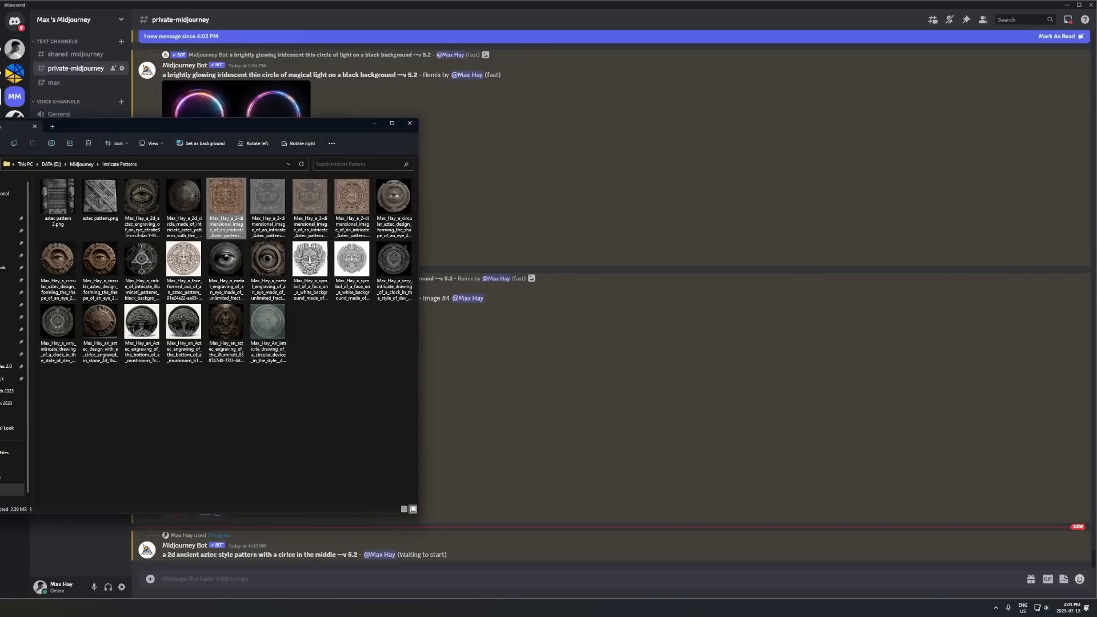
pyautogui.doubleClick(359, 211)
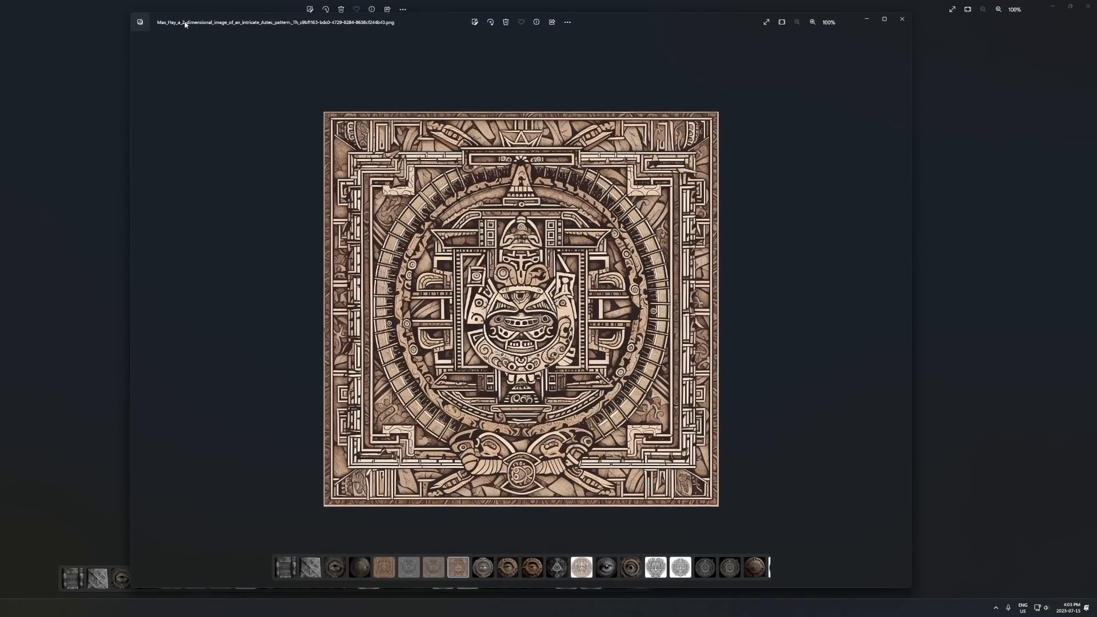
pyautogui.moveTo(187, 24)
pyautogui.mouseDown()
pyautogui.moveTo(262, 31)
pyautogui.moveTo(188, 40)
pyautogui.mouseUp()
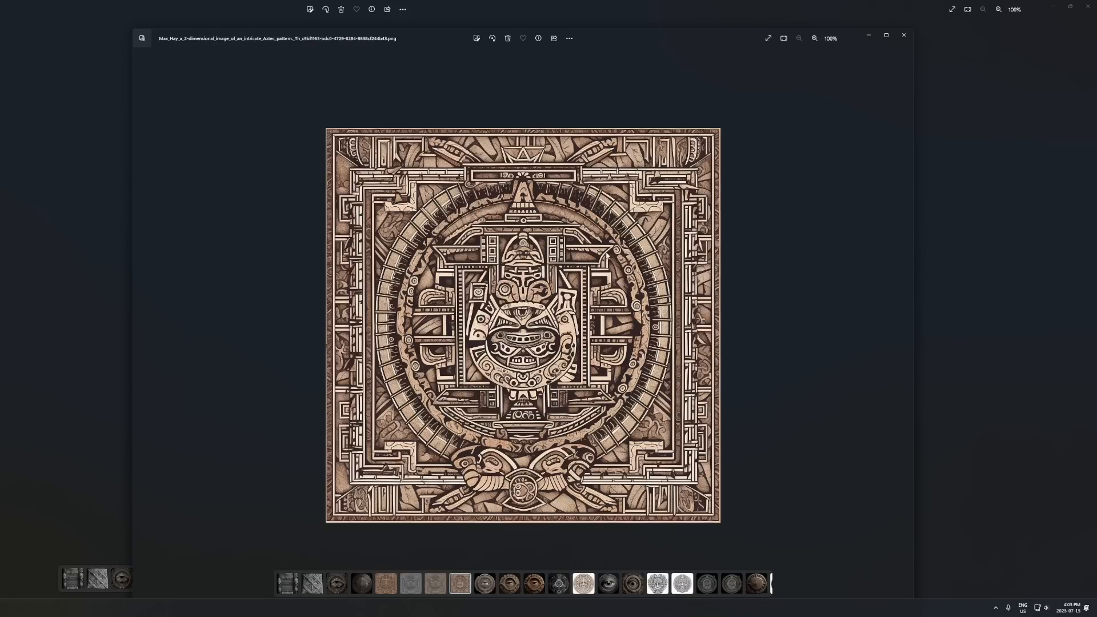
# Close the brown pattern, view the black-and-white Aztec face image in the Intricate Patterns folder, and return to the Discord channel
pyautogui.click(903, 35)
pyautogui.click(1087, 6)
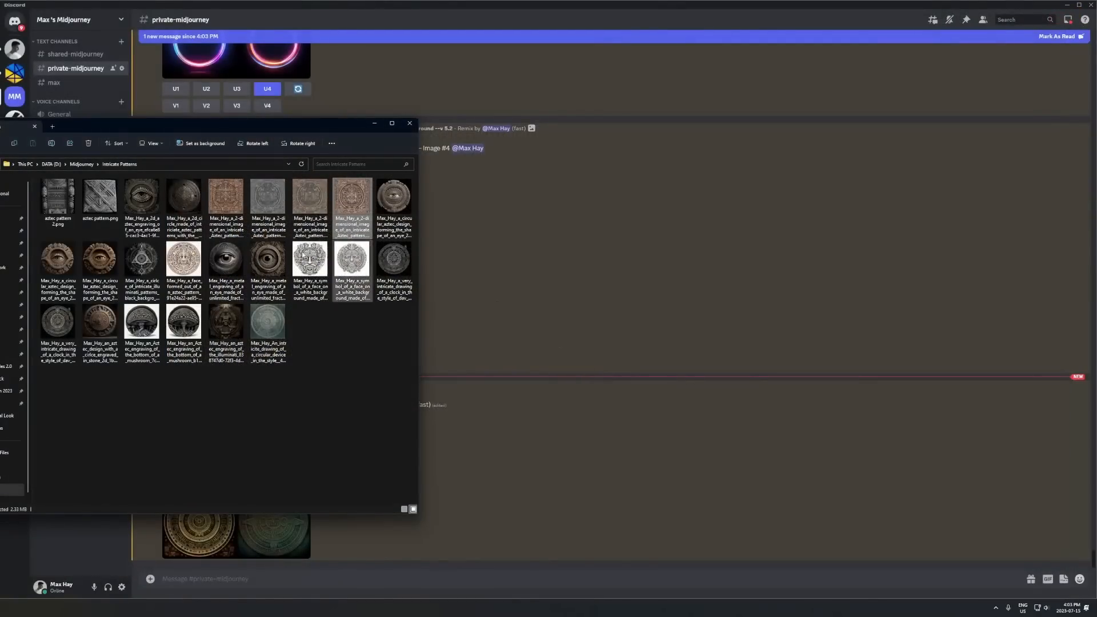
pyautogui.doubleClick(313, 260)
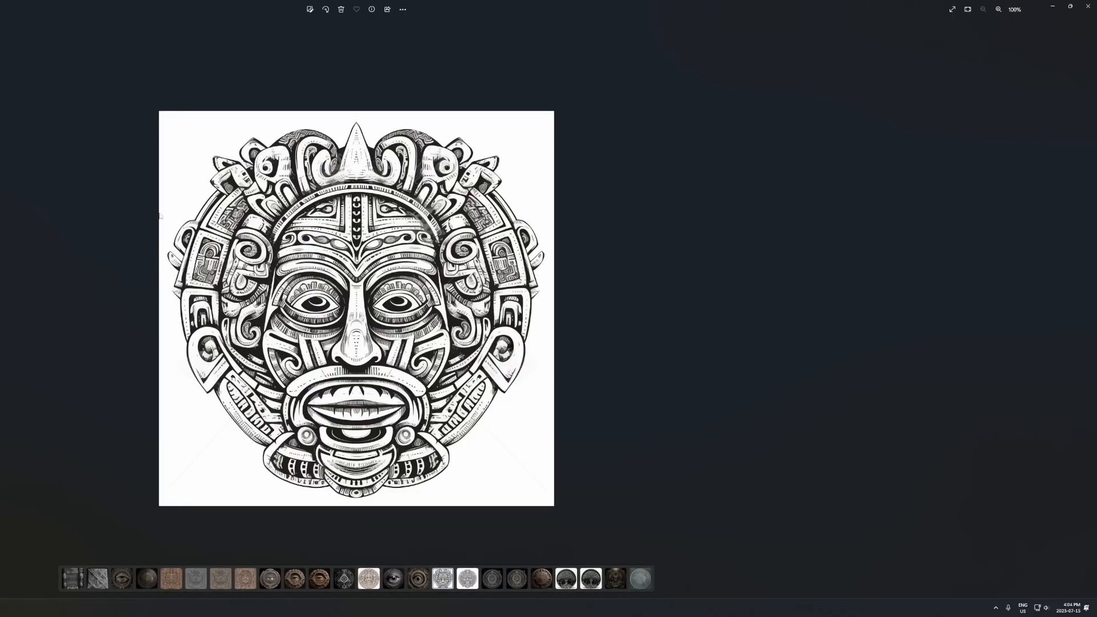
pyautogui.click(1086, 9)
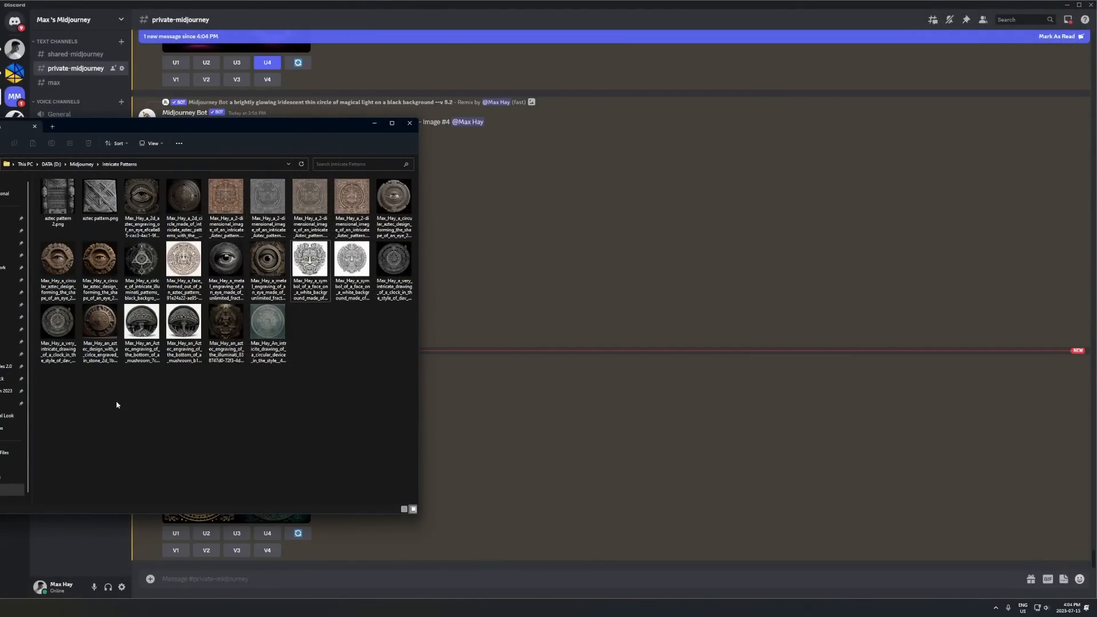
pyautogui.click(521, 458)
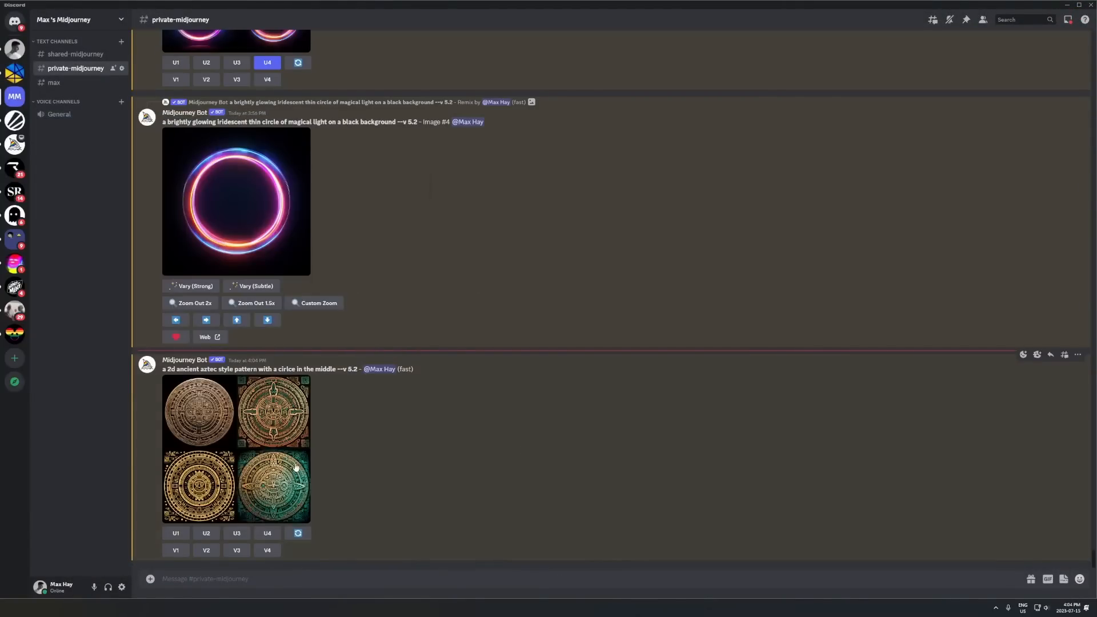
# Examine the enlarged four-image grid of the 2d ancient Aztec style pattern and select its prompt text
pyautogui.click(283, 432)
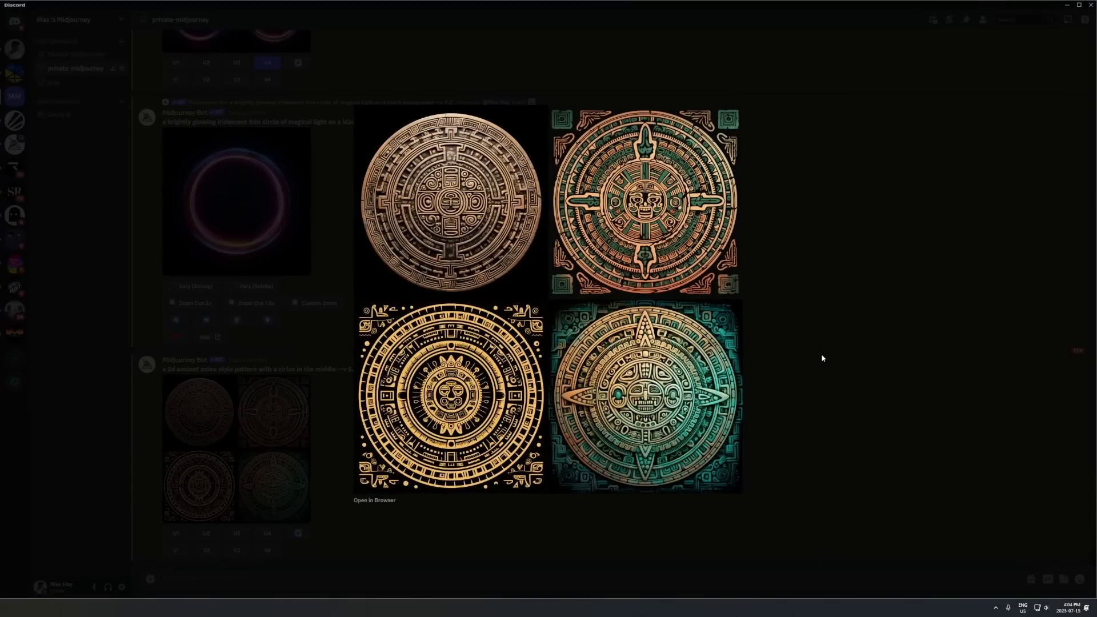
pyautogui.click(822, 359)
pyautogui.click(279, 451)
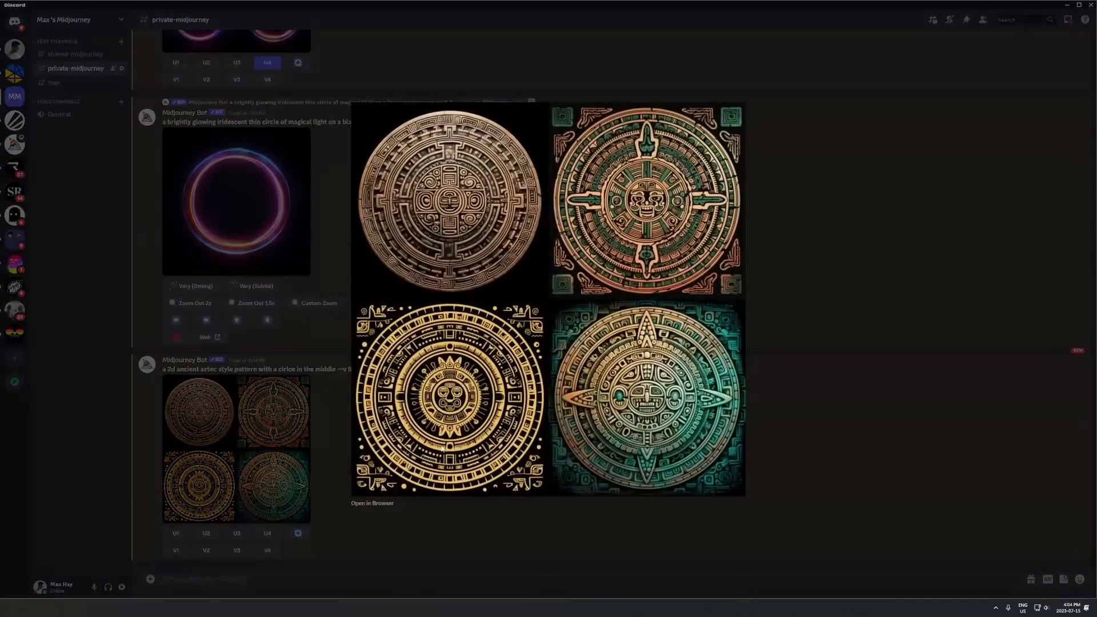
pyautogui.click(255, 493)
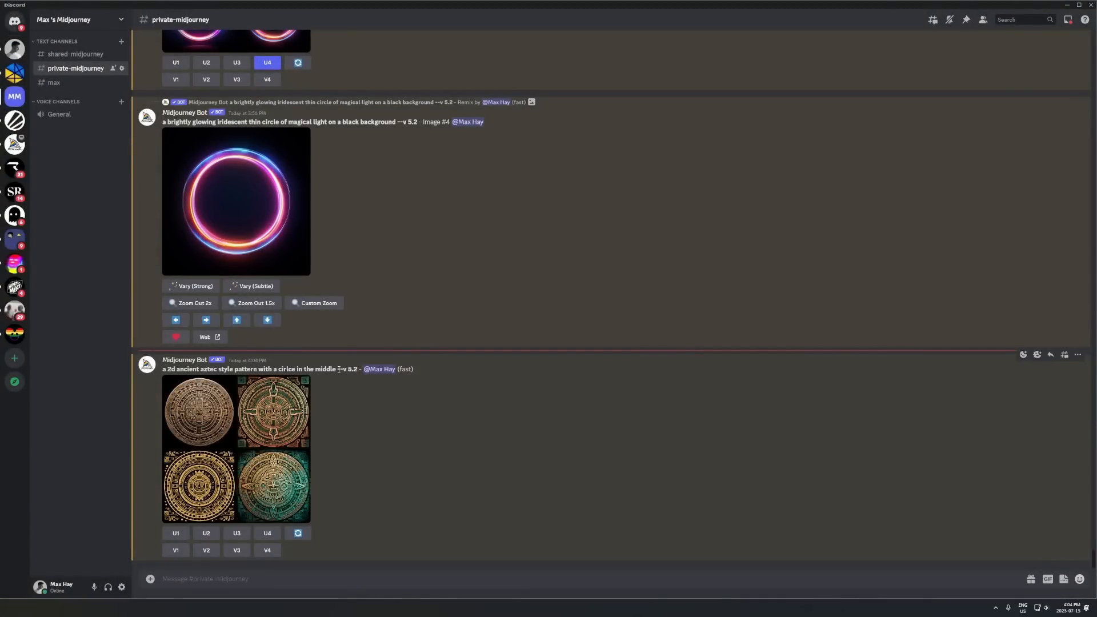
pyautogui.moveTo(337, 370); pyautogui.dragTo(163, 370)
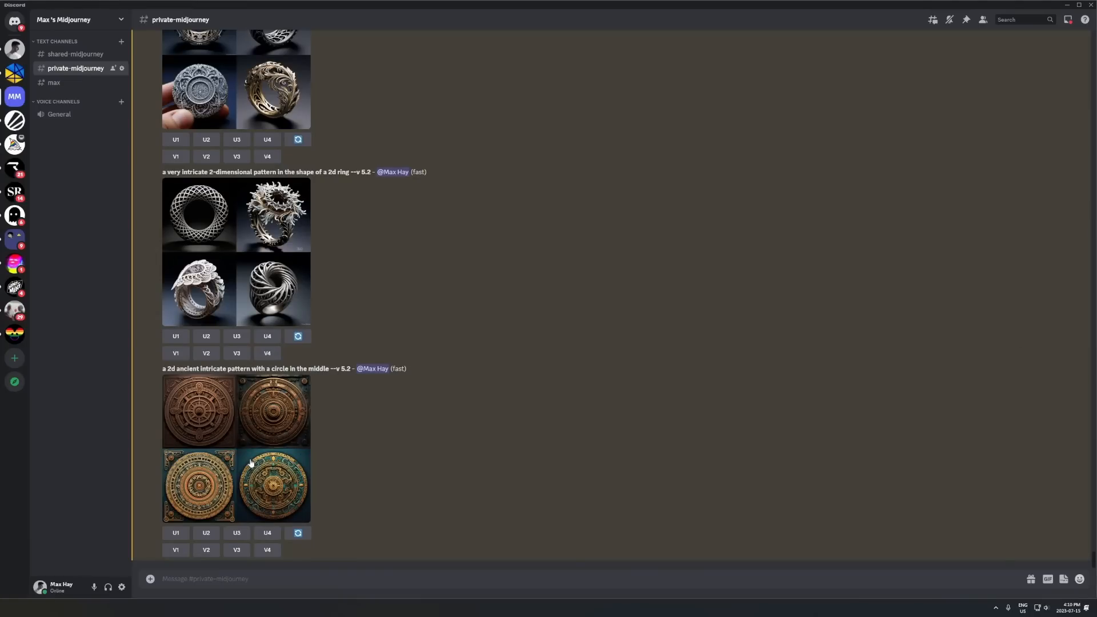
# View the "a 2d ancient intricate pattern with a circle in the middle" grid and submit variations of its first image with the same prompt
pyautogui.click(252, 463)
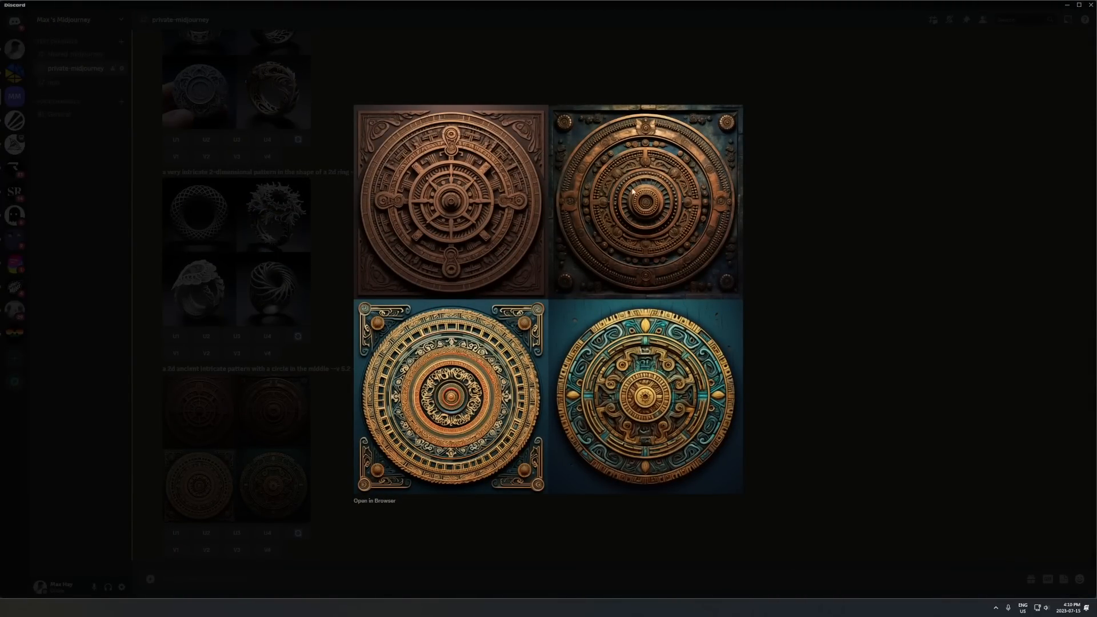
pyautogui.click(310, 389)
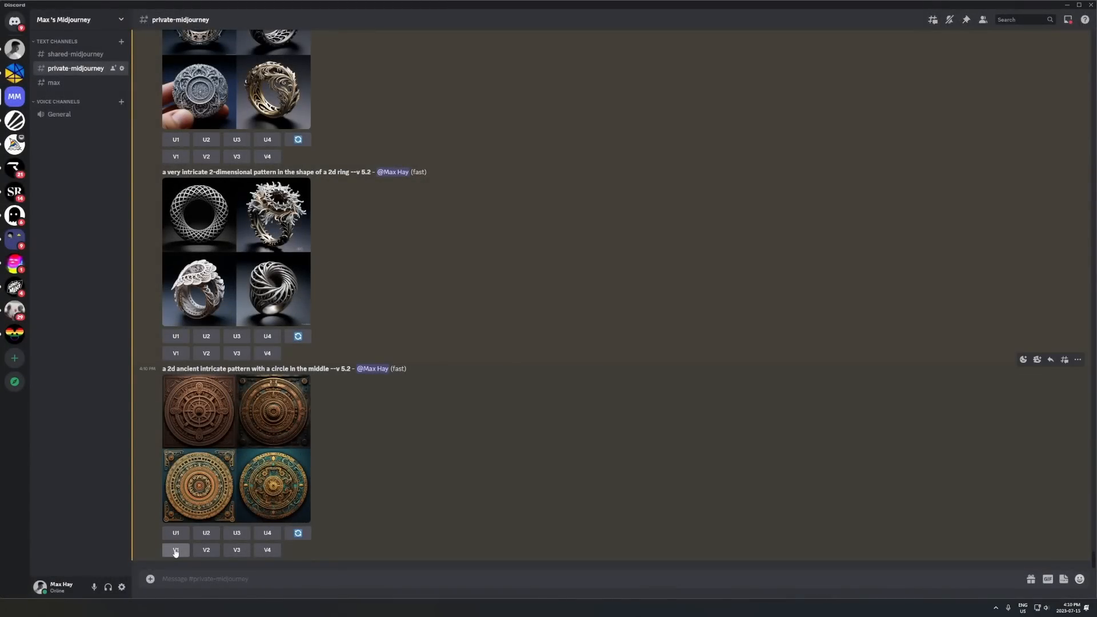
pyautogui.click(175, 551)
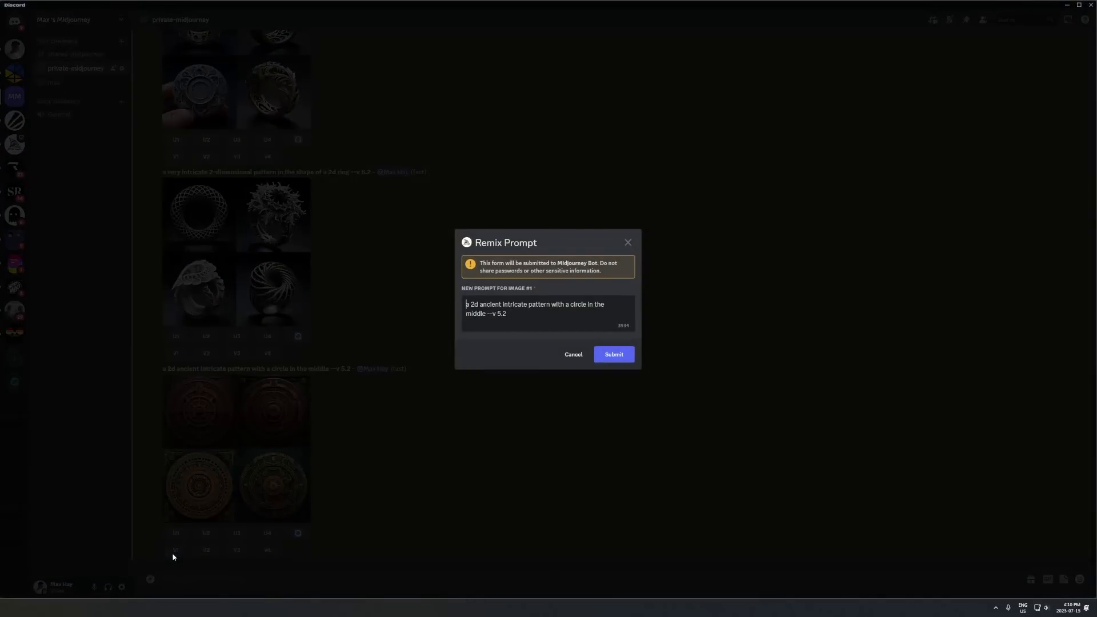
pyautogui.click(614, 357)
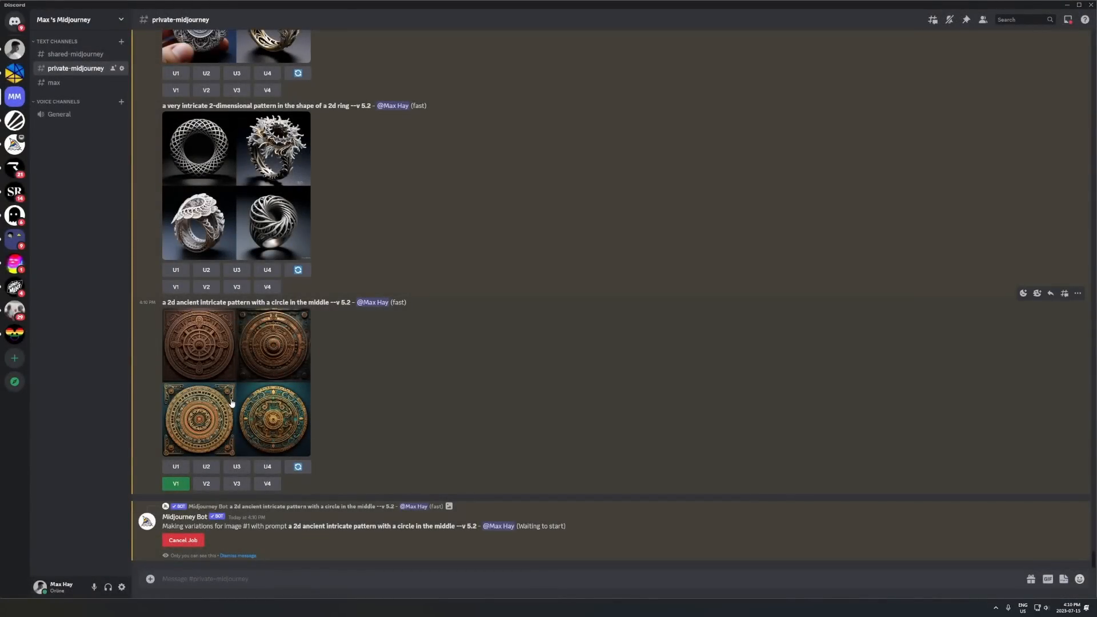
# Review the ancient intricate pattern grid and compare it with the earlier circle and ring pattern generations in the channel
pyautogui.click(231, 403)
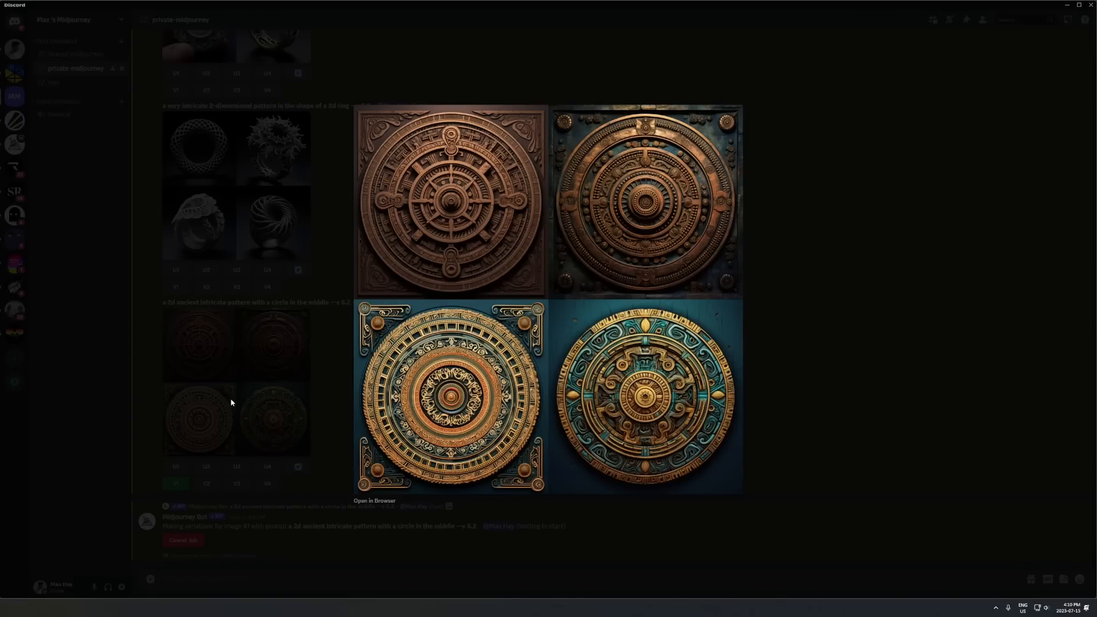
pyautogui.click(199, 397)
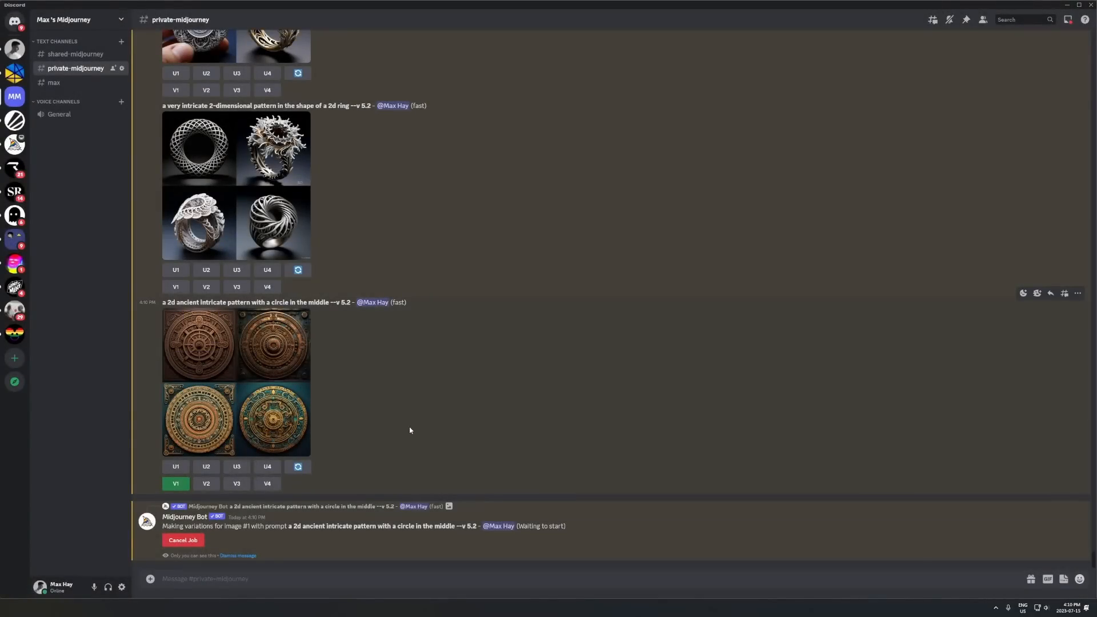
pyautogui.scroll(11, 355, 424)
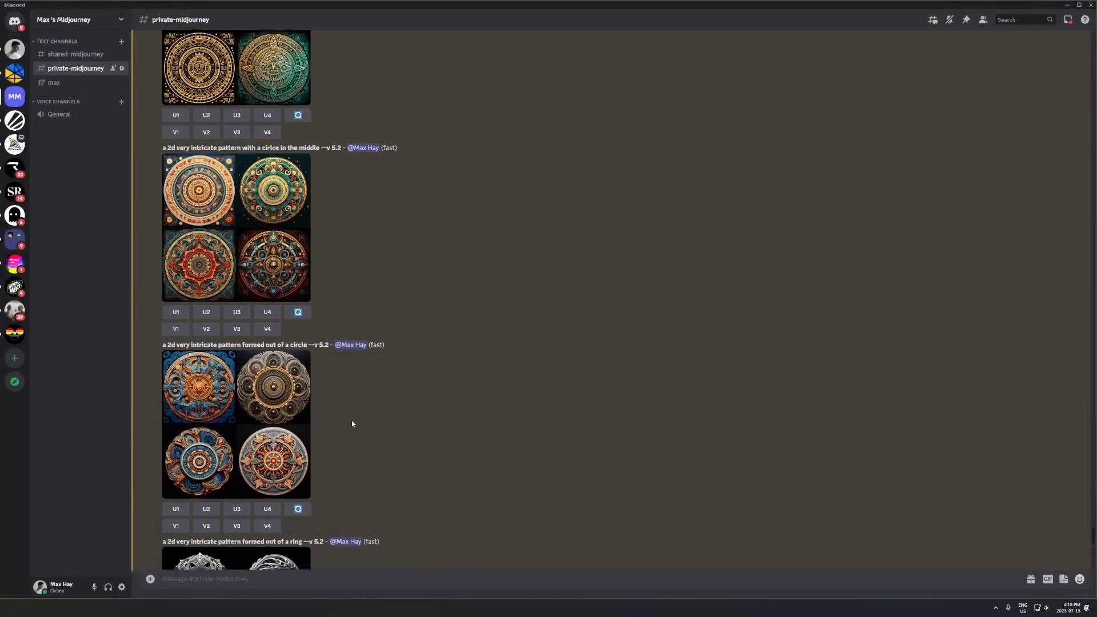
pyautogui.scroll(-12, 351, 421)
pyautogui.scroll(5, 350, 419)
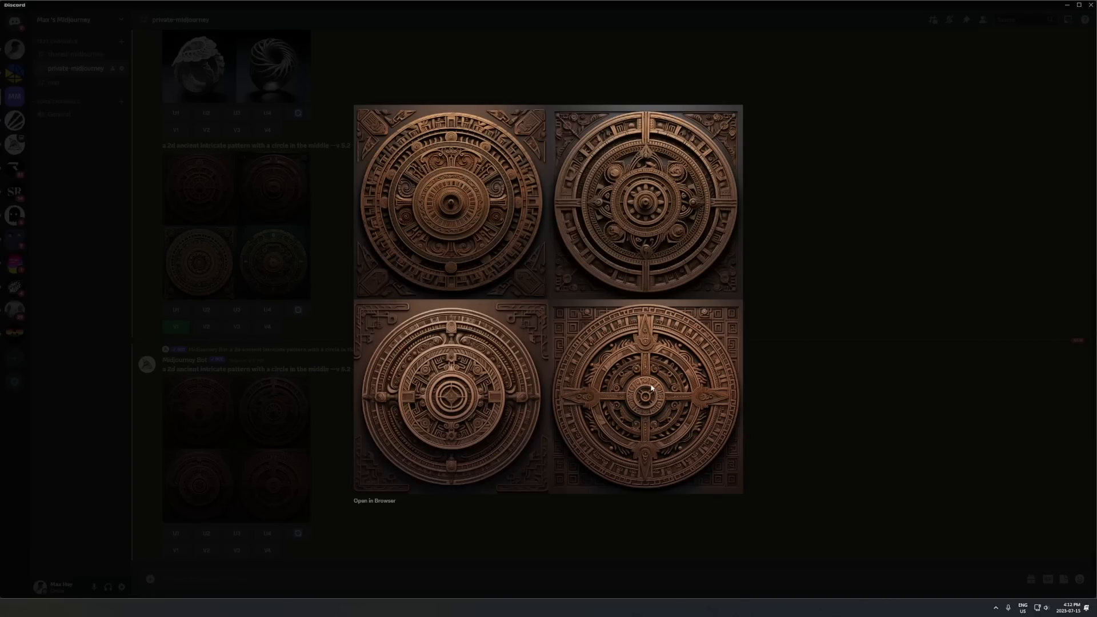
# Upscale the fourth image of the new brown variations and save the full-size result as PNG in the Midjourney folder
pyautogui.click(313, 406)
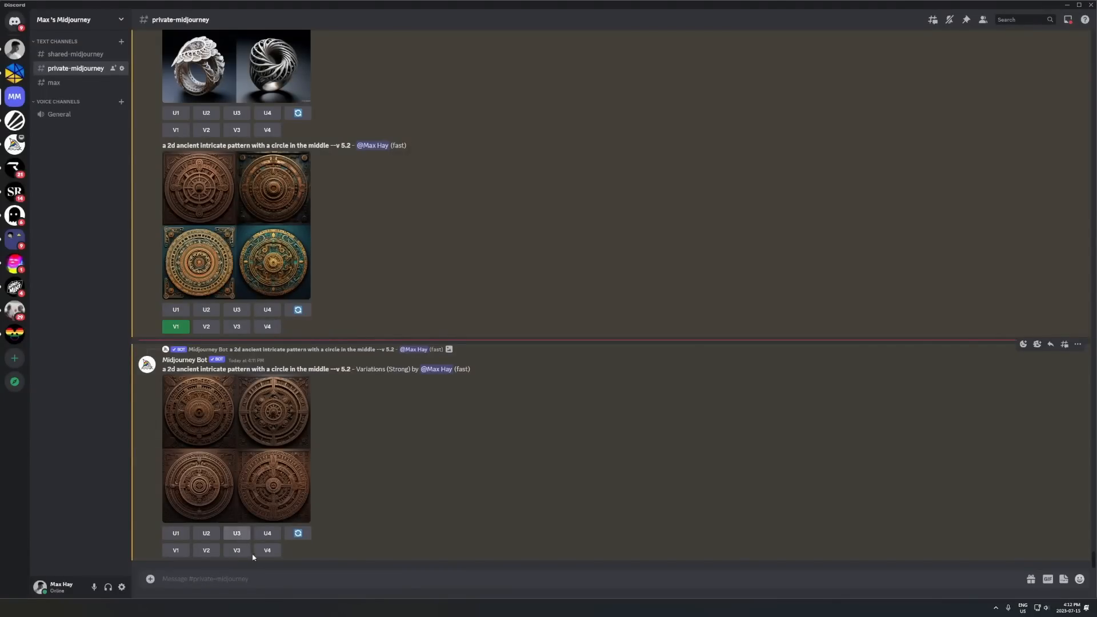
pyautogui.click(266, 534)
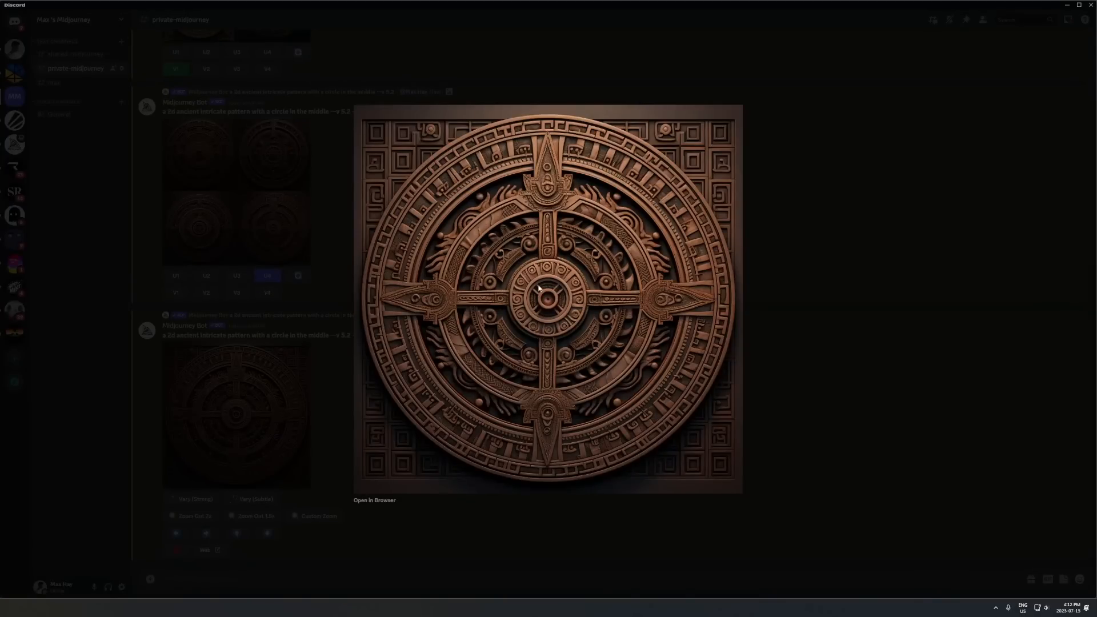
pyautogui.rightClick(542, 253)
pyautogui.click(560, 281)
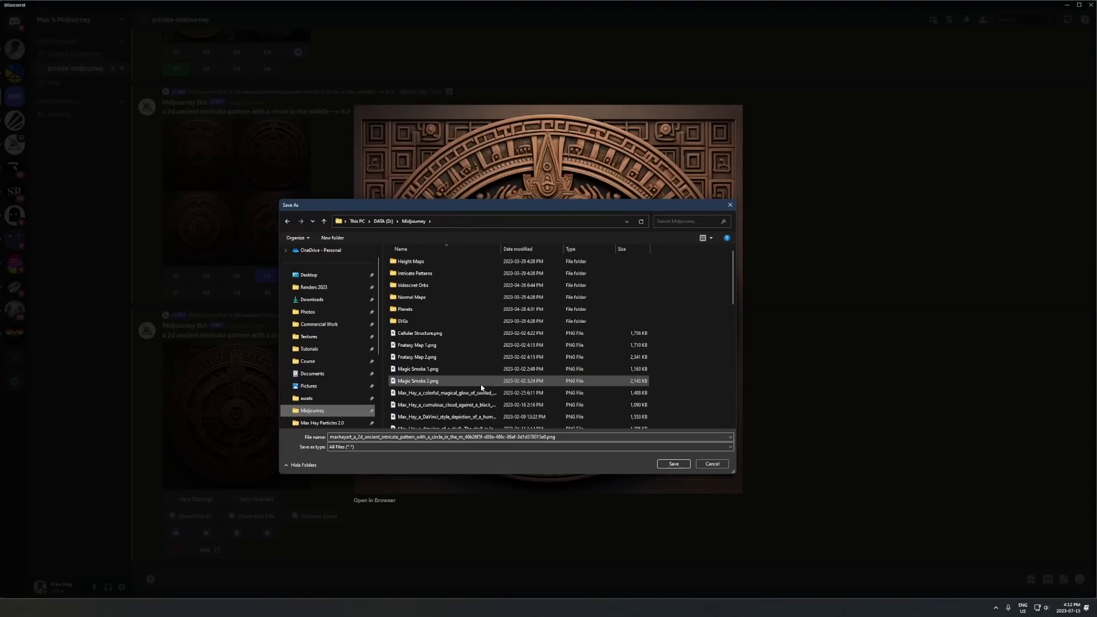
pyautogui.click(674, 464)
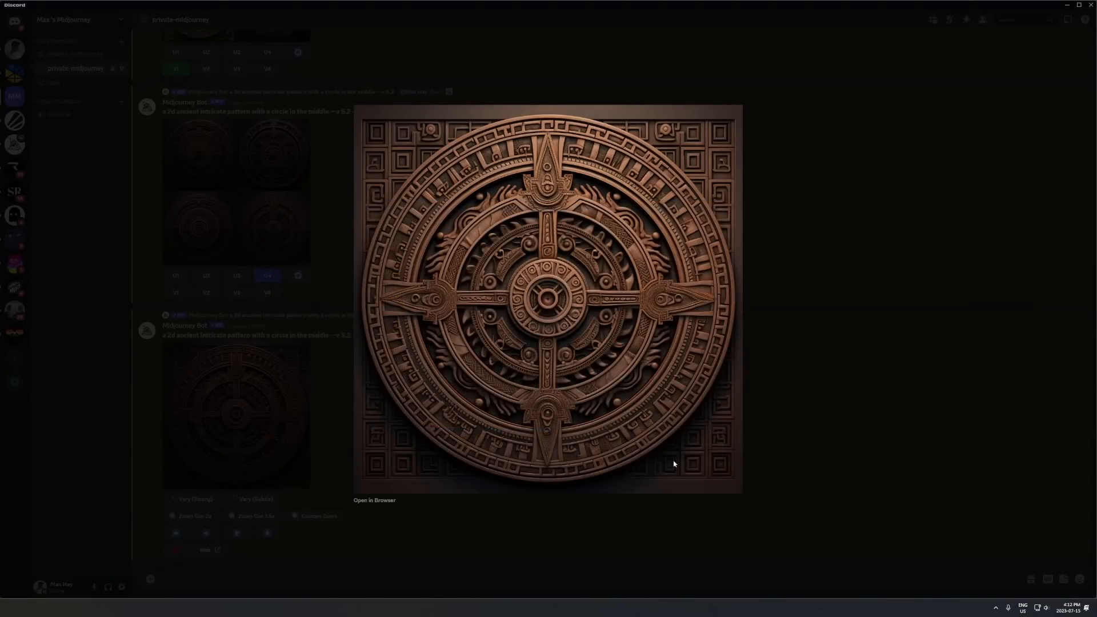
pyautogui.click(269, 459)
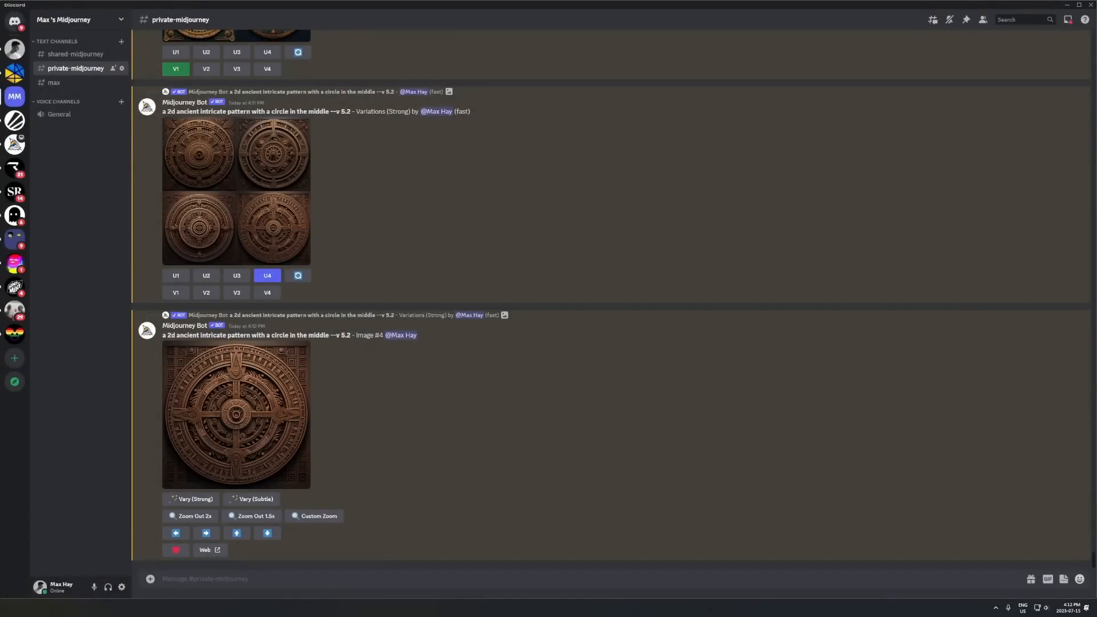
# Switch to Blender and add a mesh circle with 64 vertices in front of the light ring plane
pyautogui.hotkey('alt', 'Tab')
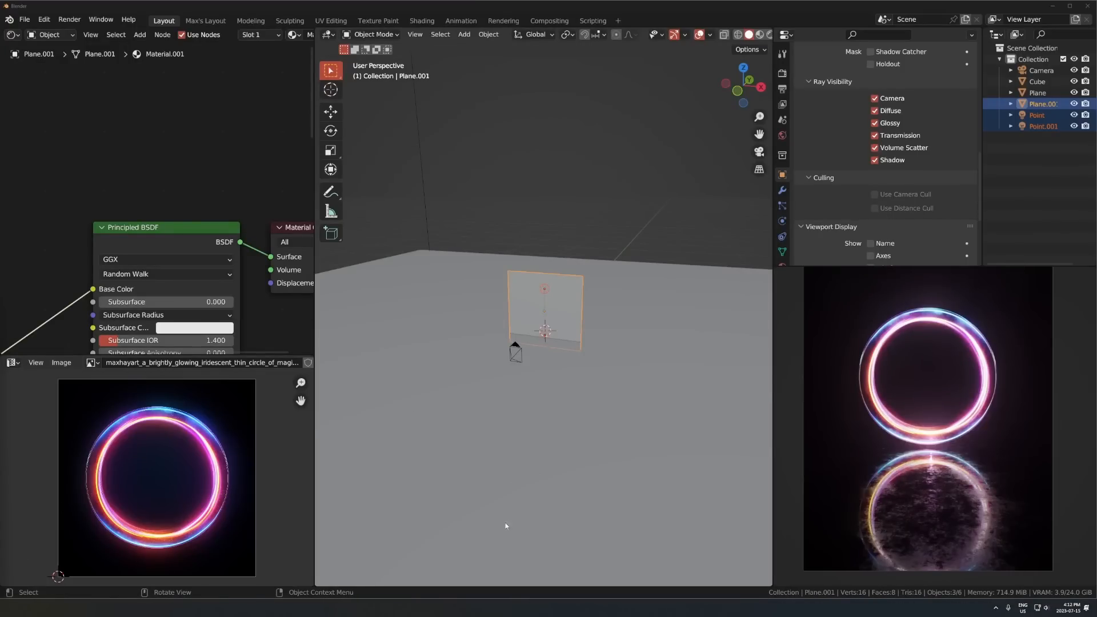
pyautogui.scroll(5, 563, 394)
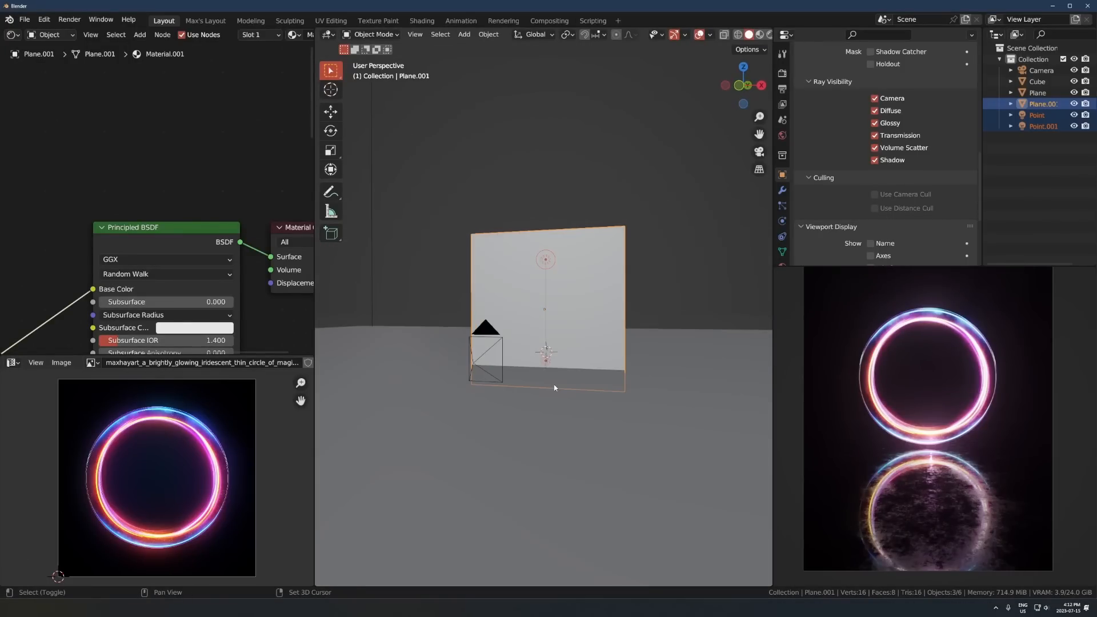
pyautogui.hotkey('shift', 'a')
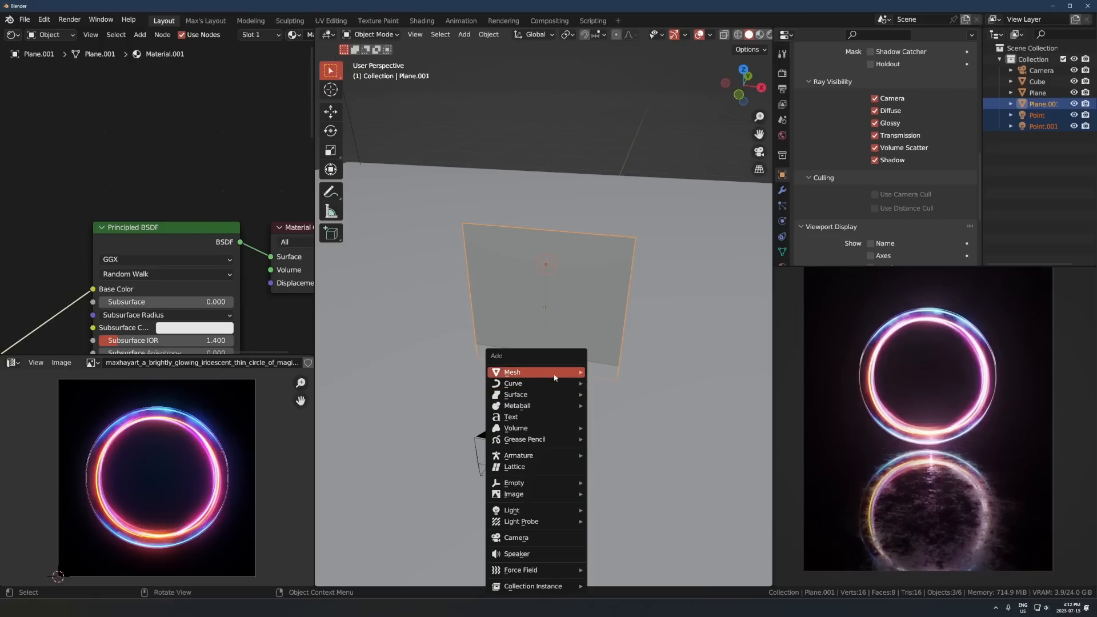
pyautogui.moveTo(548, 372)
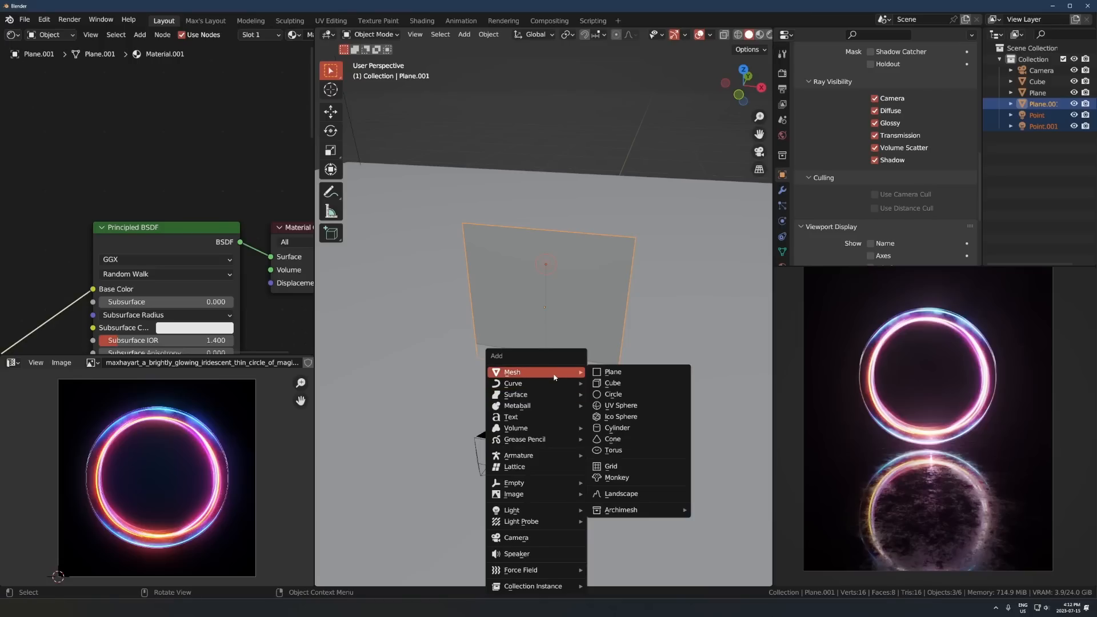
pyautogui.click(613, 394)
pyautogui.click(388, 576)
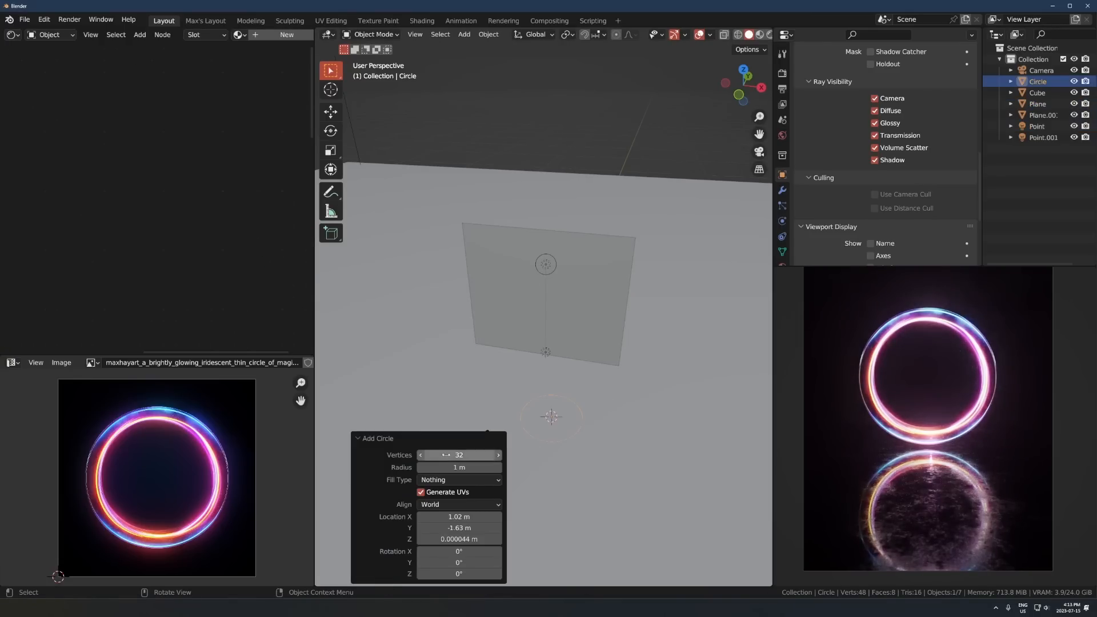
pyautogui.click(458, 455)
pyautogui.write('64')
pyautogui.press('Return')
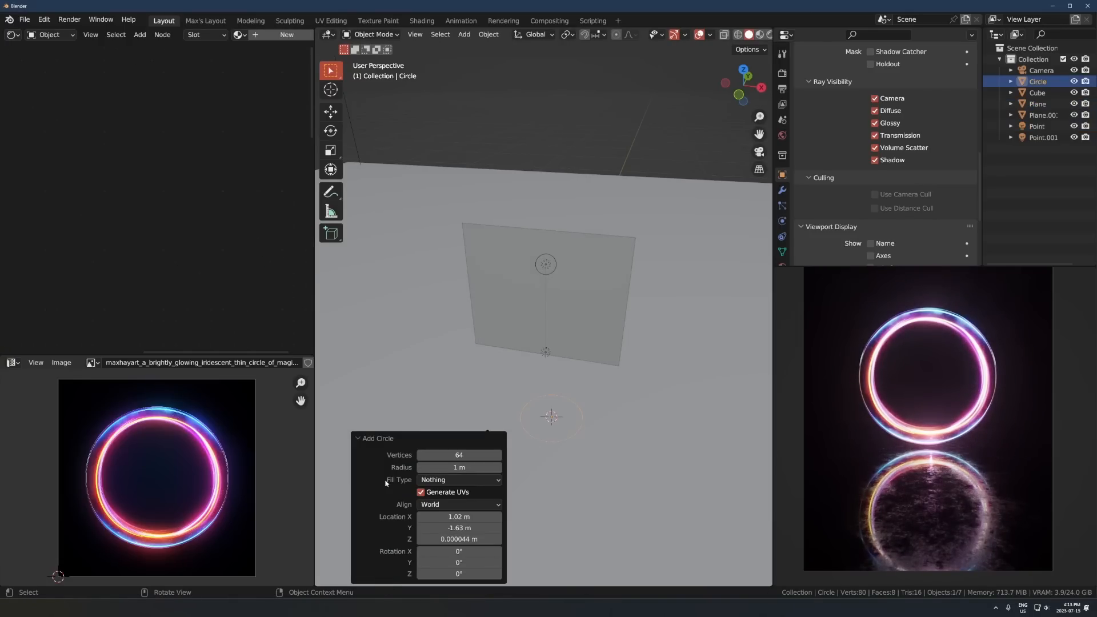
# Raise the circle along Z slightly above the floor and enter Edit Mode on it
pyautogui.press('g')
pyautogui.press('z')
pyautogui.click(626, 385)
pyautogui.press('Tab')
pyautogui.press('KP_Decimal')
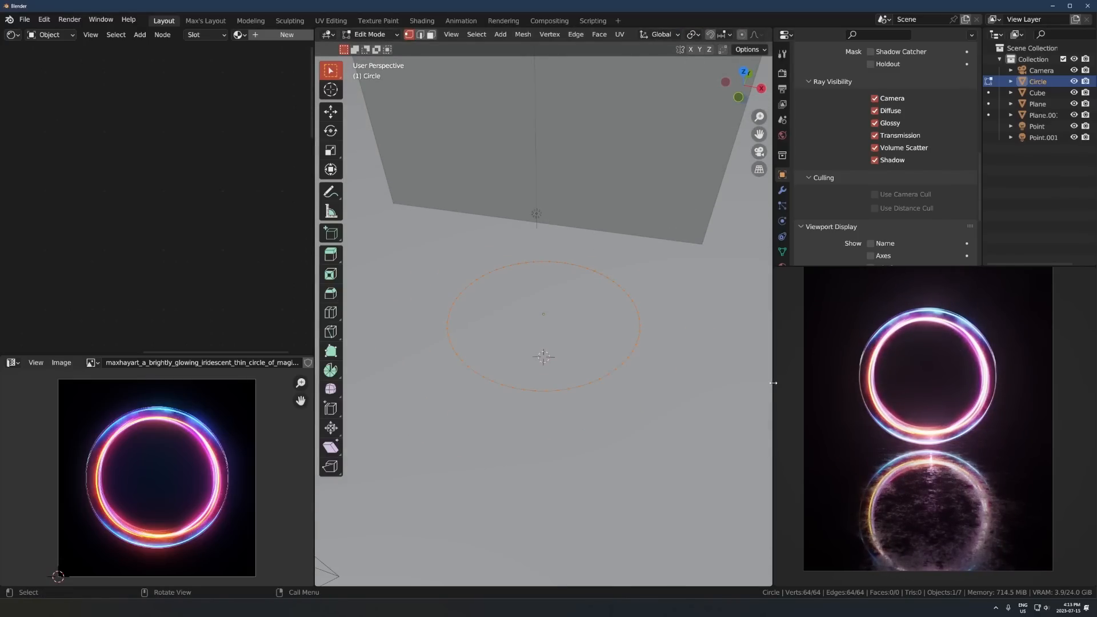
# Widen the 3D viewport and set its shading to Material Preview
pyautogui.moveTo(773, 383); pyautogui.dragTo(866, 383)
pyautogui.press('z')
pyautogui.click(593, 423)
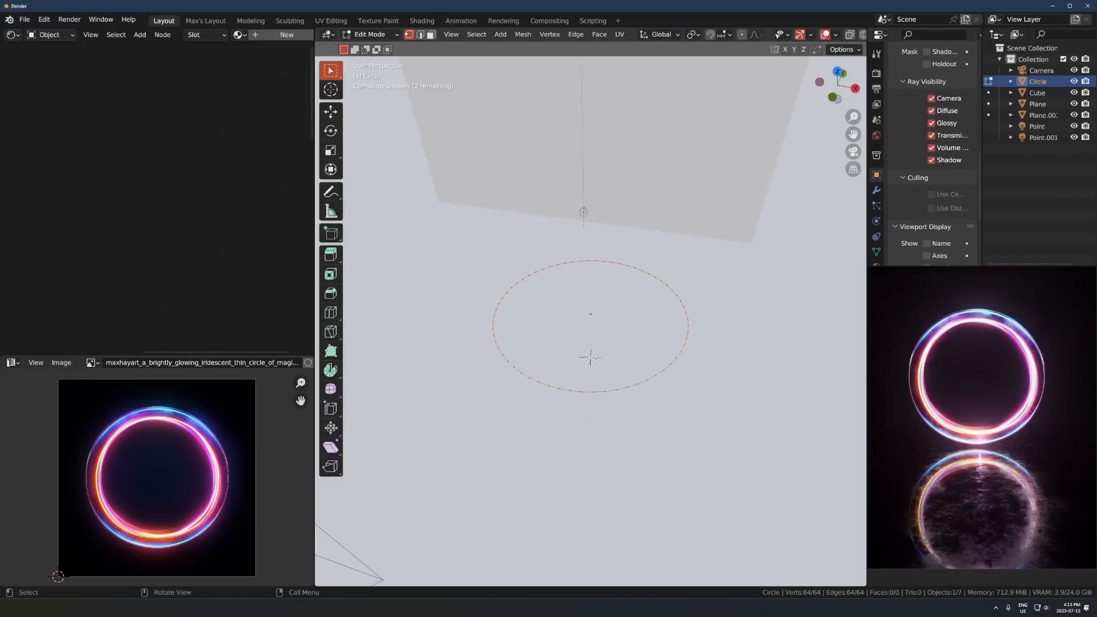
# Isolate the circle in local view, fill it with a face, inset it and delete the inner face to leave a flat ring
pyautogui.press('KP_Divide')
pyautogui.press('f')
pyautogui.press('i')
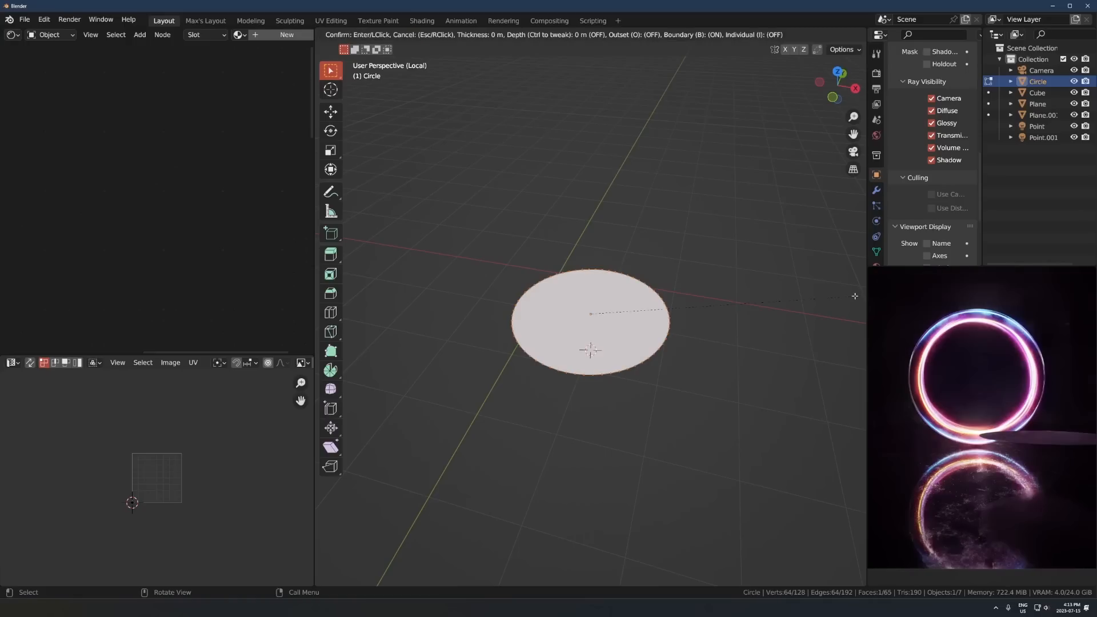
pyautogui.click(800, 299)
pyautogui.press('x')
pyautogui.click(759, 339)
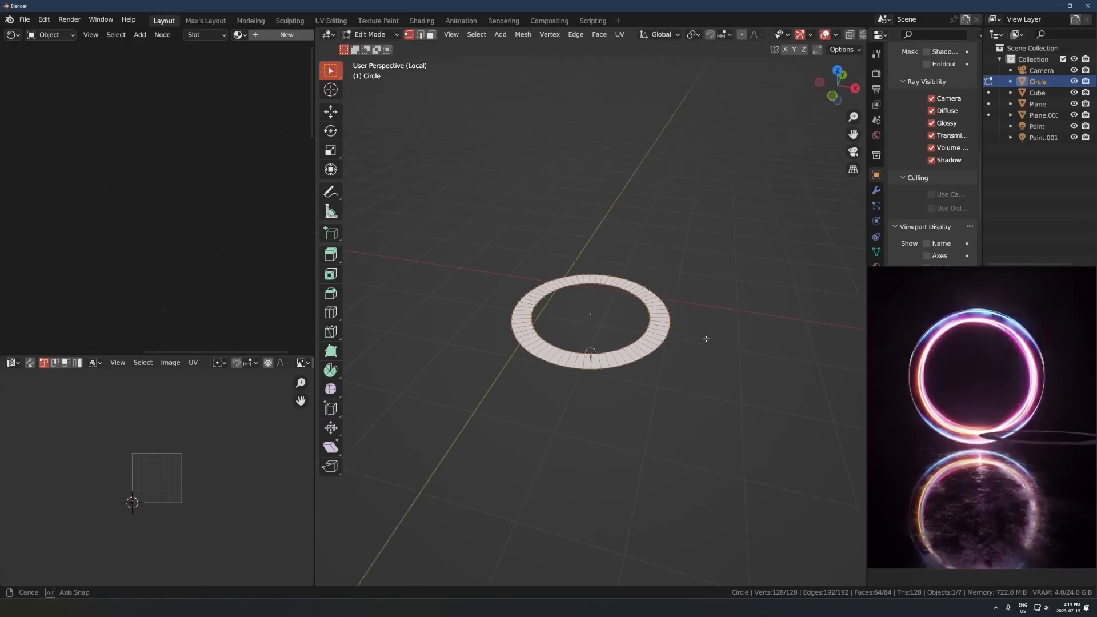
# Extrude the flat ring upward about 0.21 m and recalculate the normals of the whole mesh
pyautogui.press('e')
pyautogui.click(701, 318)
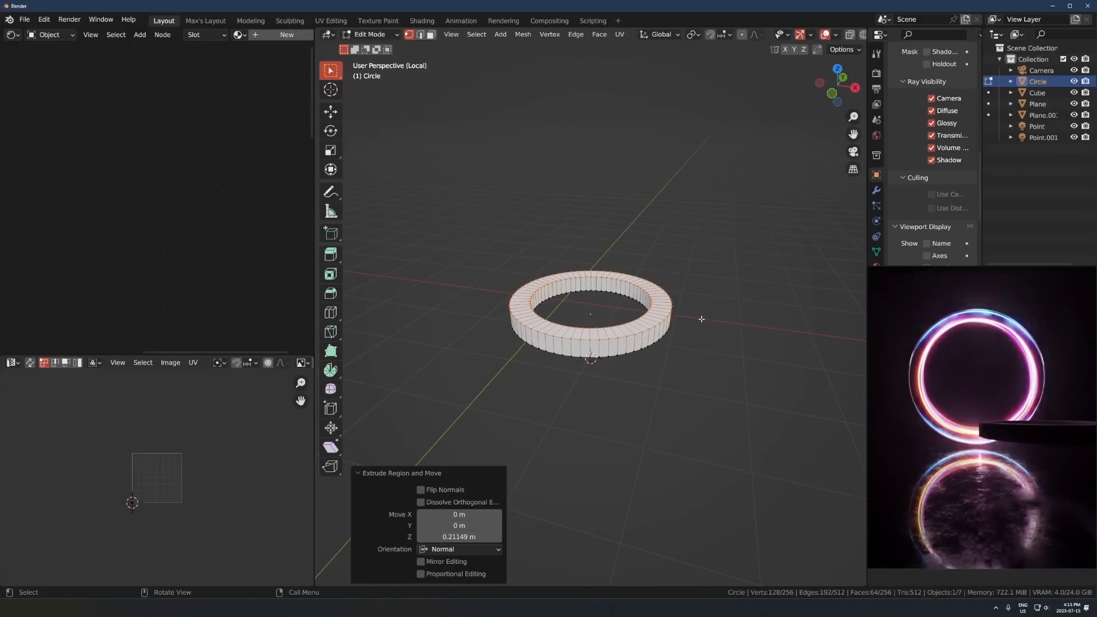
pyautogui.press('a')
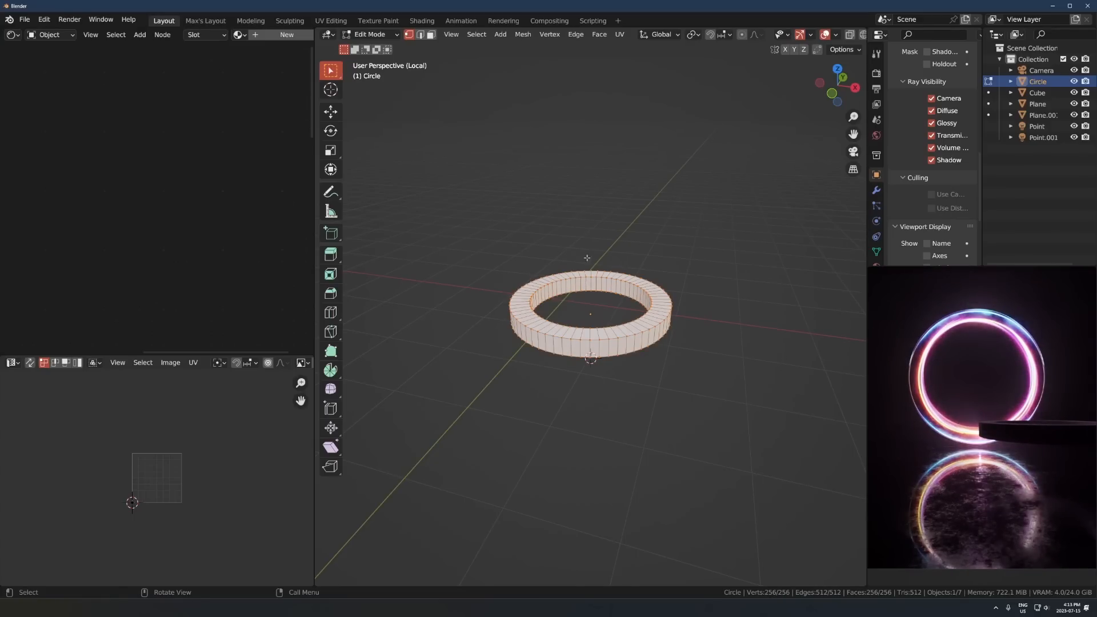
pyautogui.hotkey('shift', 'n')
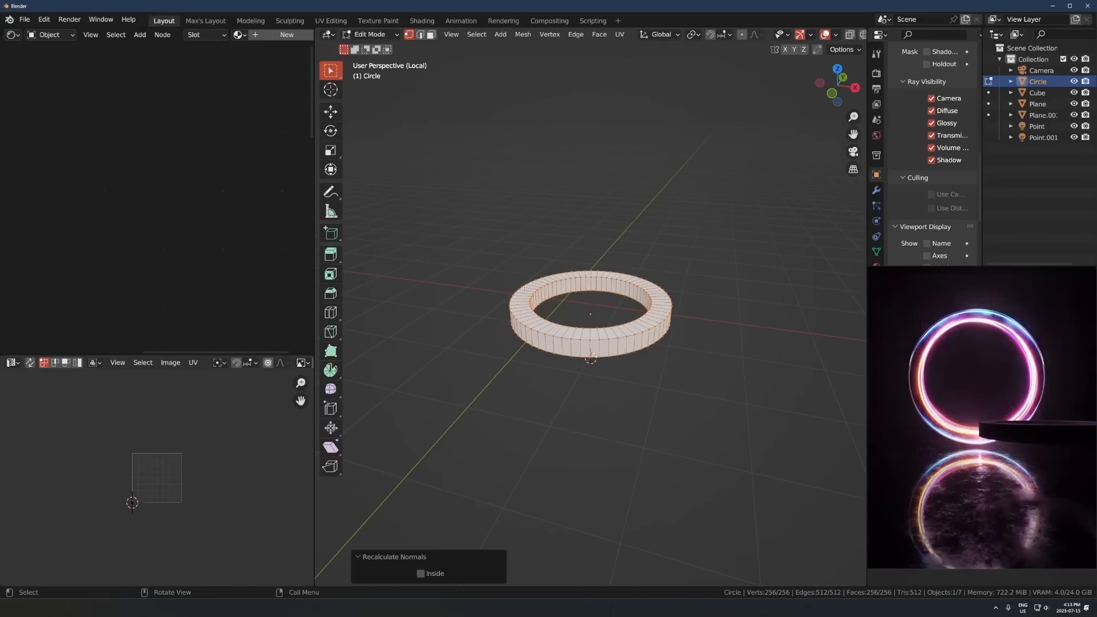
# Select the ring's entire top face loop in face select mode and return to Object Mode
pyautogui.scroll(3, 628, 304)
pyautogui.moveTo(628, 304); pyautogui.dragTo(624, 328, button='middle')
pyautogui.press('3')
pyautogui.keyDown('alt'); pyautogui.click(637, 375); pyautogui.keyUp('alt')
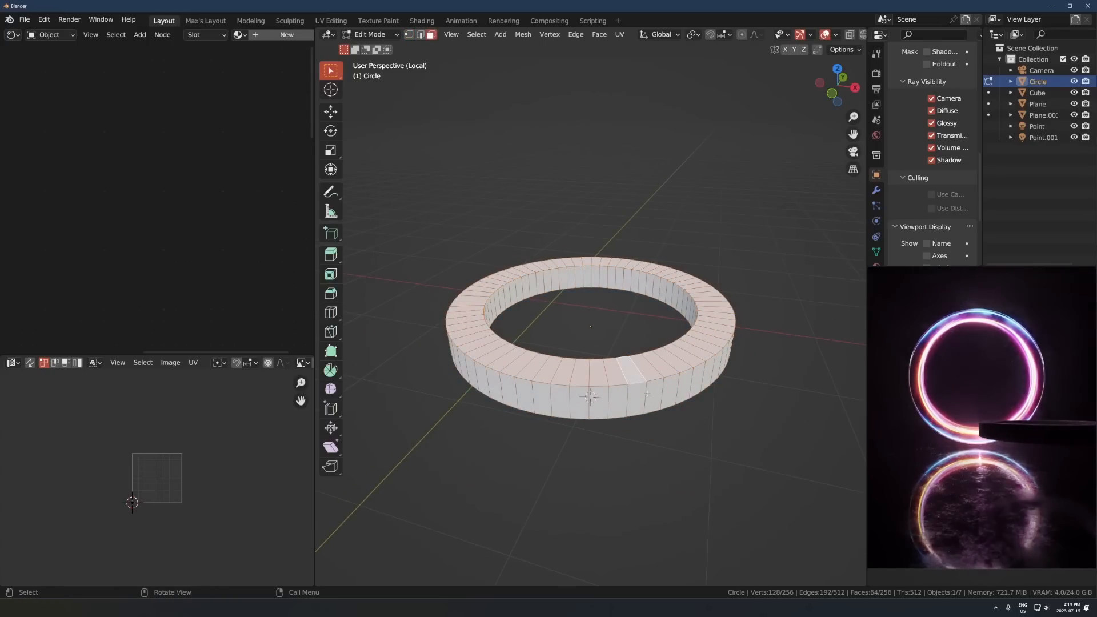
pyautogui.press('Tab')
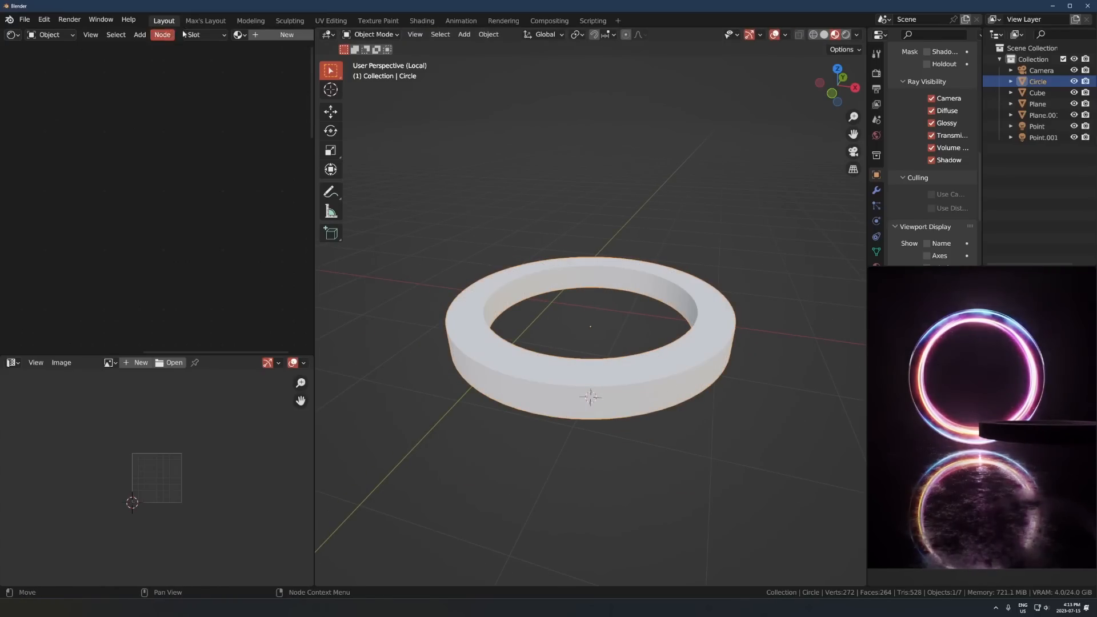
# Create a new material for the ring and start a Principled Texture Setup from the AmbientCG Rock028_4K-JPG texture folder
pyautogui.click(266, 35)
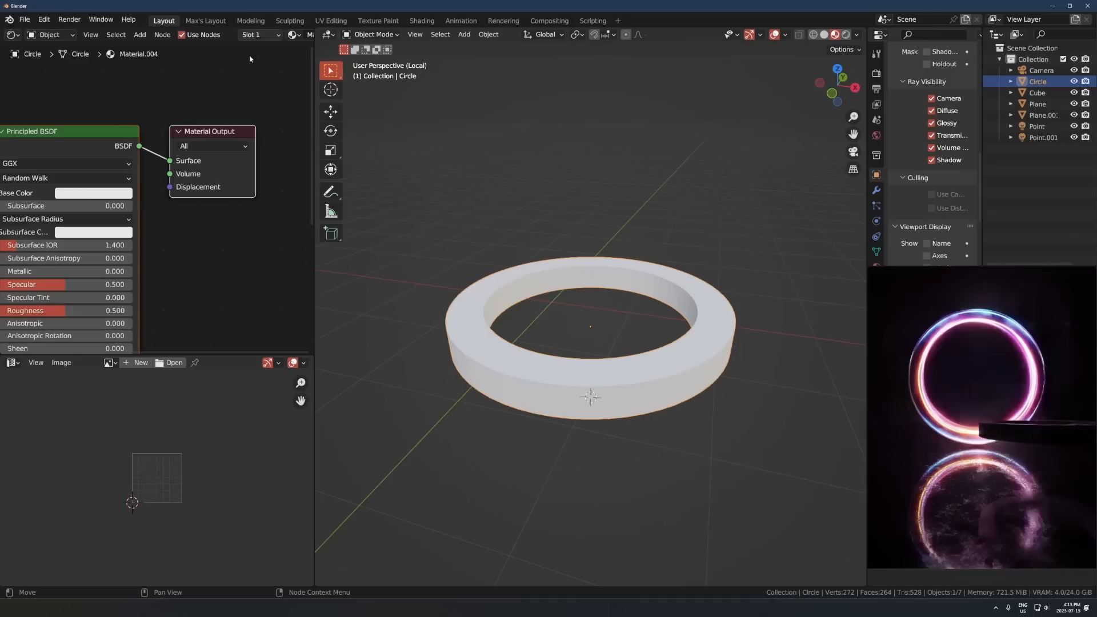
pyautogui.scroll(-2, 188, 204)
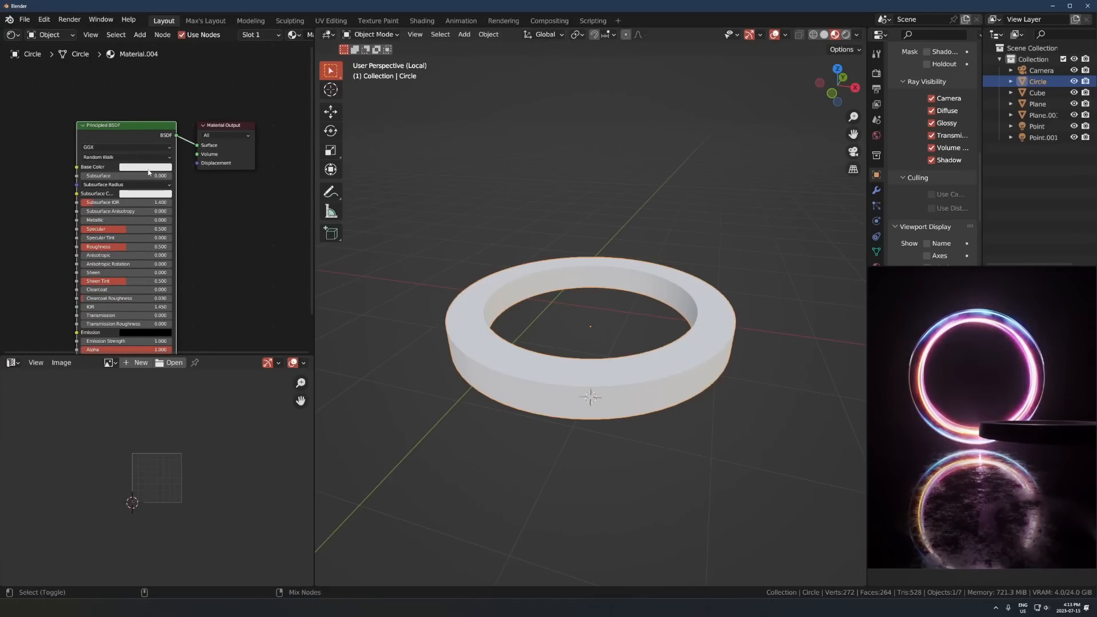
pyautogui.hotkey('ctrl', 'shift', 't')
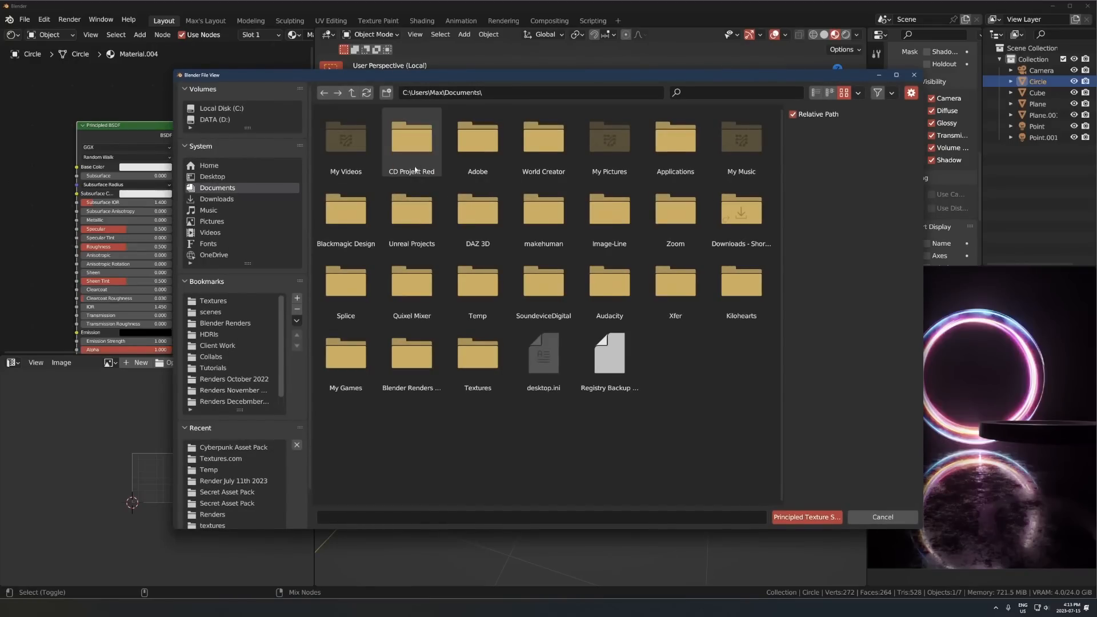
pyautogui.click(214, 301)
pyautogui.doubleClick(350, 164)
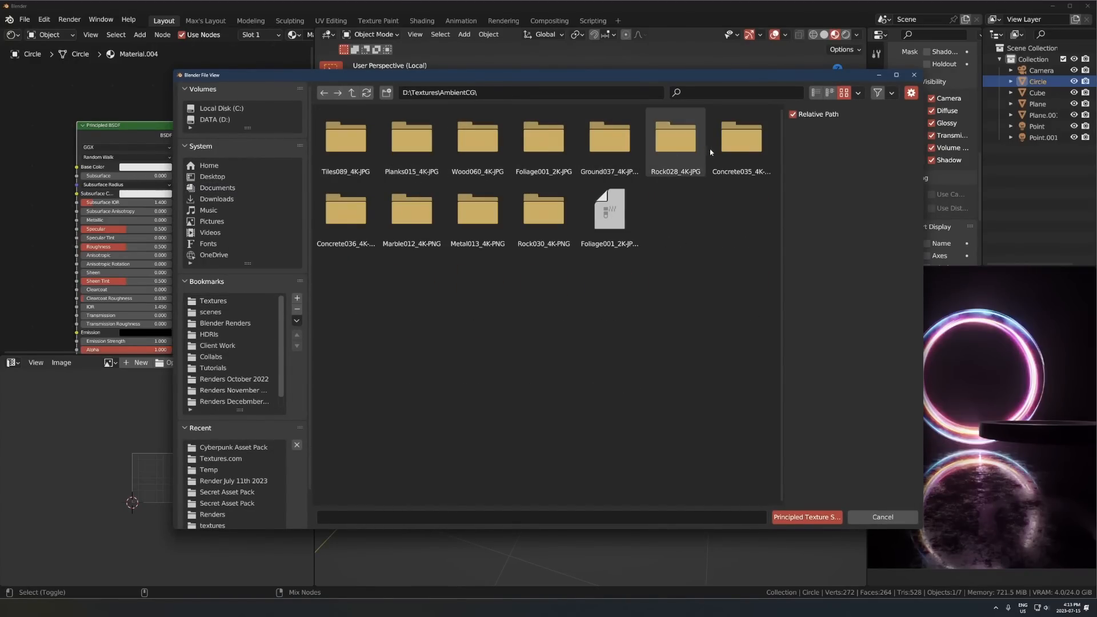
pyautogui.doubleClick(688, 148)
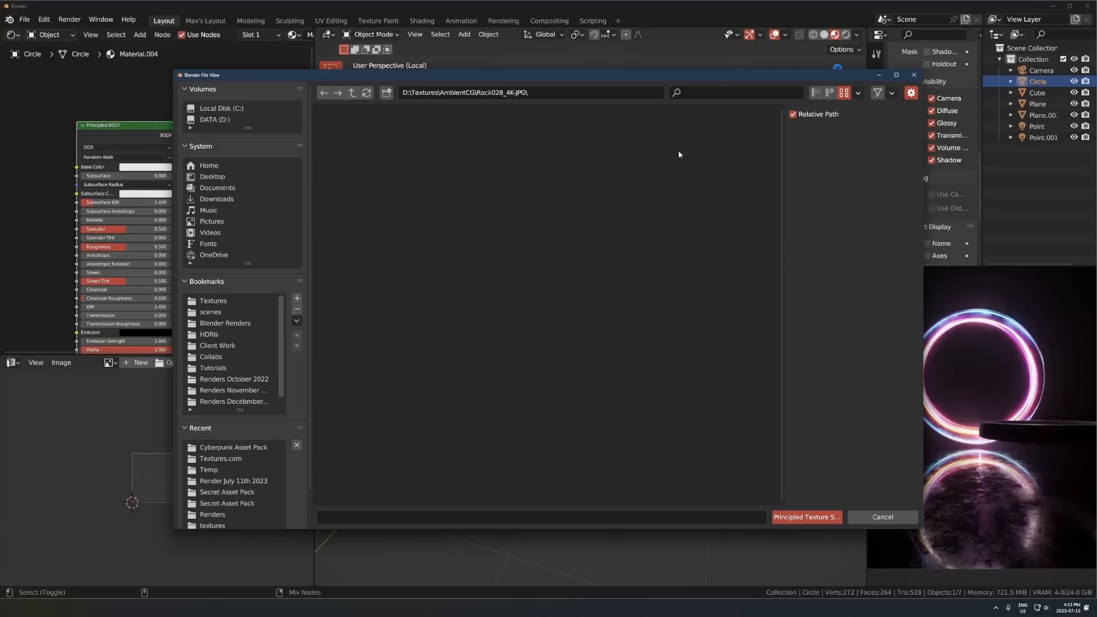
# Load the Rock028_4K color, normal, roughness and ambient occlusion maps into the Principled BSDF
pyautogui.click(362, 200)
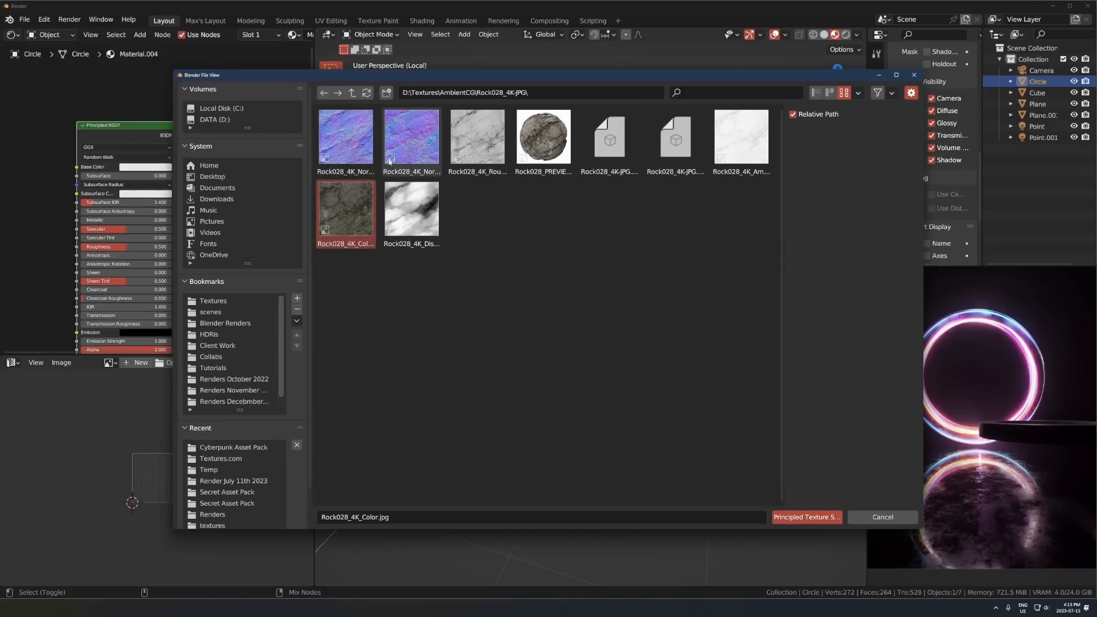
pyautogui.keyDown('shift'); pyautogui.click(411, 138); pyautogui.keyUp('shift')
pyautogui.keyDown('shift'); pyautogui.click(474, 145); pyautogui.keyUp('shift')
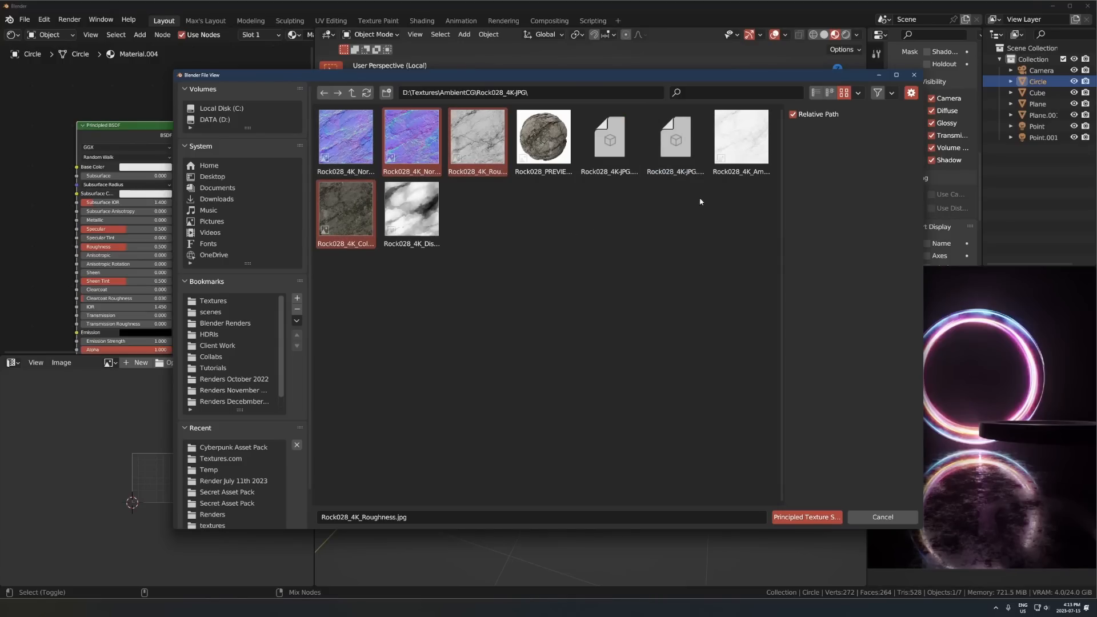
pyautogui.keyDown('shift'); pyautogui.click(734, 166); pyautogui.keyUp('shift')
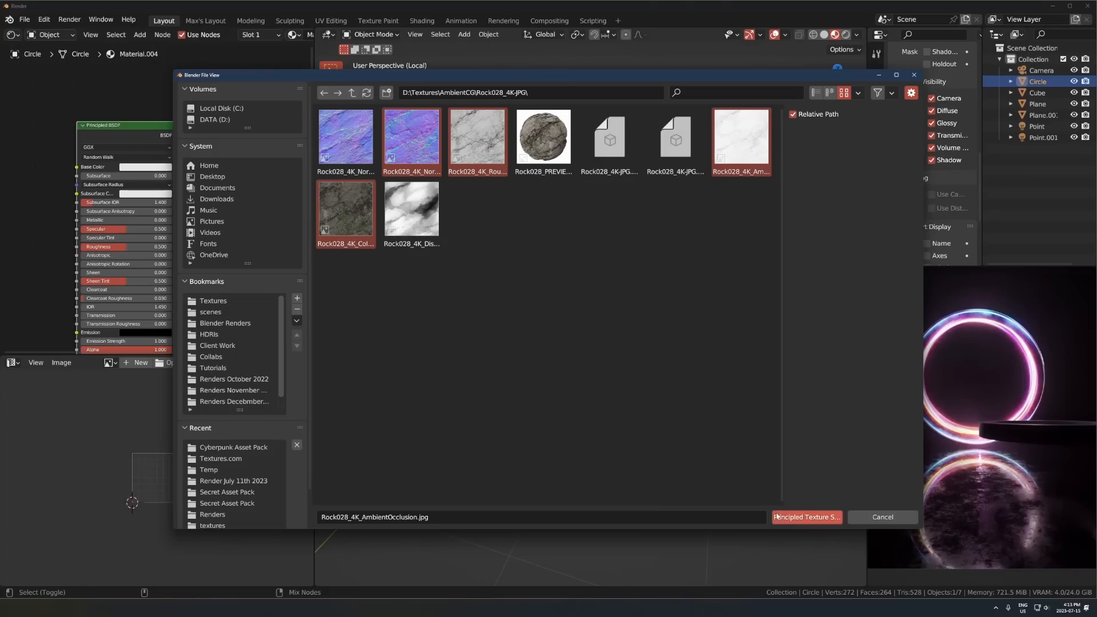
pyautogui.click(809, 517)
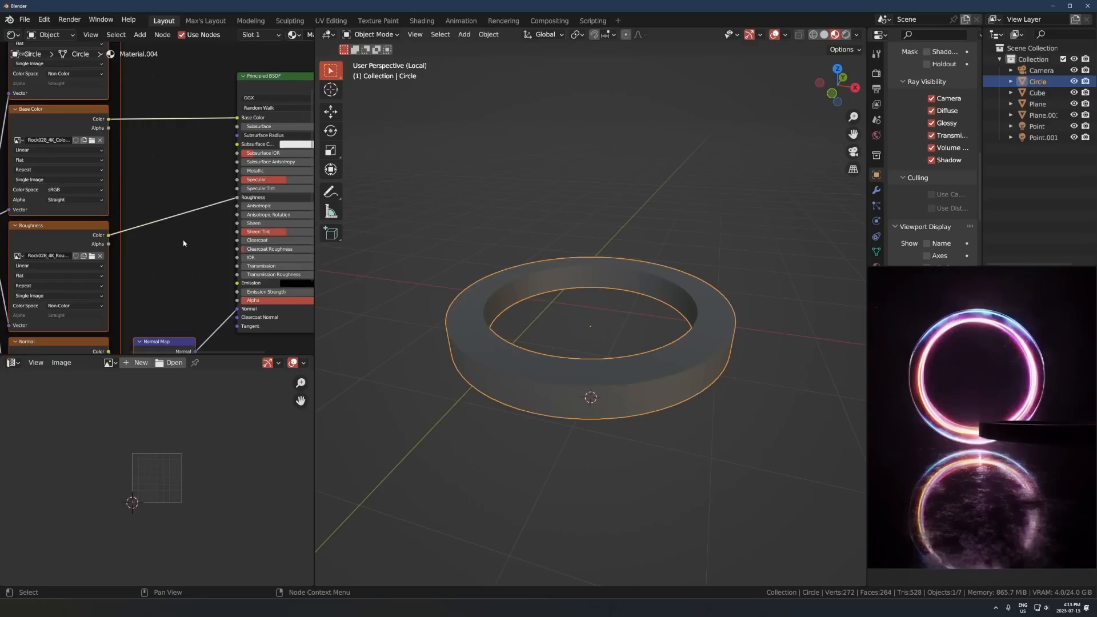
pyautogui.scroll(-4, 176, 221)
pyautogui.moveTo(245, 152); pyautogui.dragTo(171, 198, button='middle')
pyautogui.scroll(4, 171, 198)
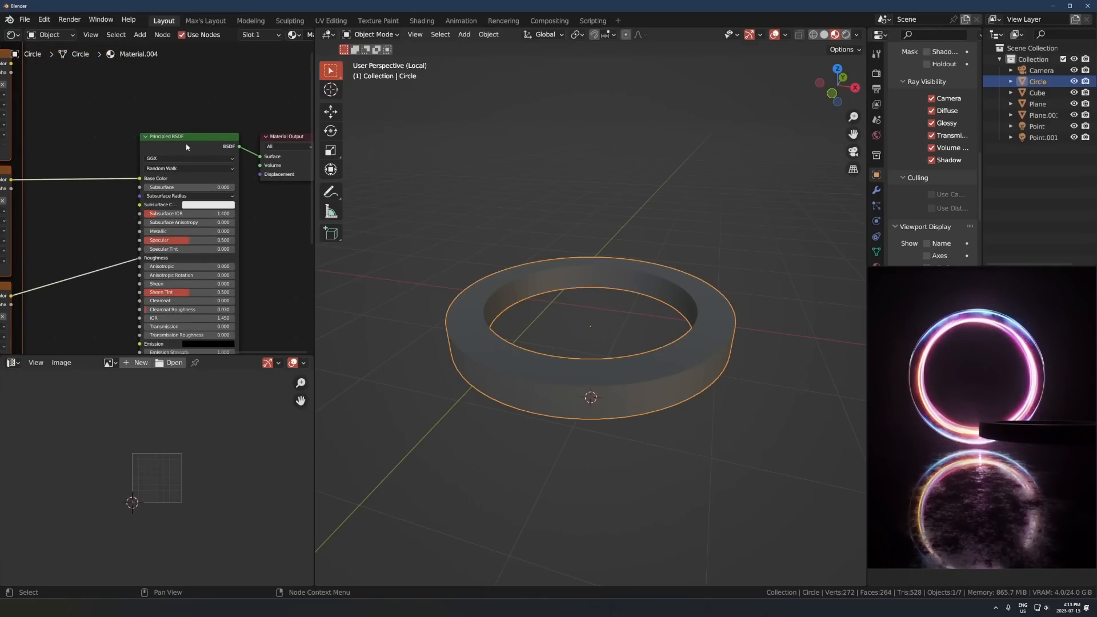
pyautogui.click(188, 146)
pyautogui.hotkey('ctrl', 'shift', 't')
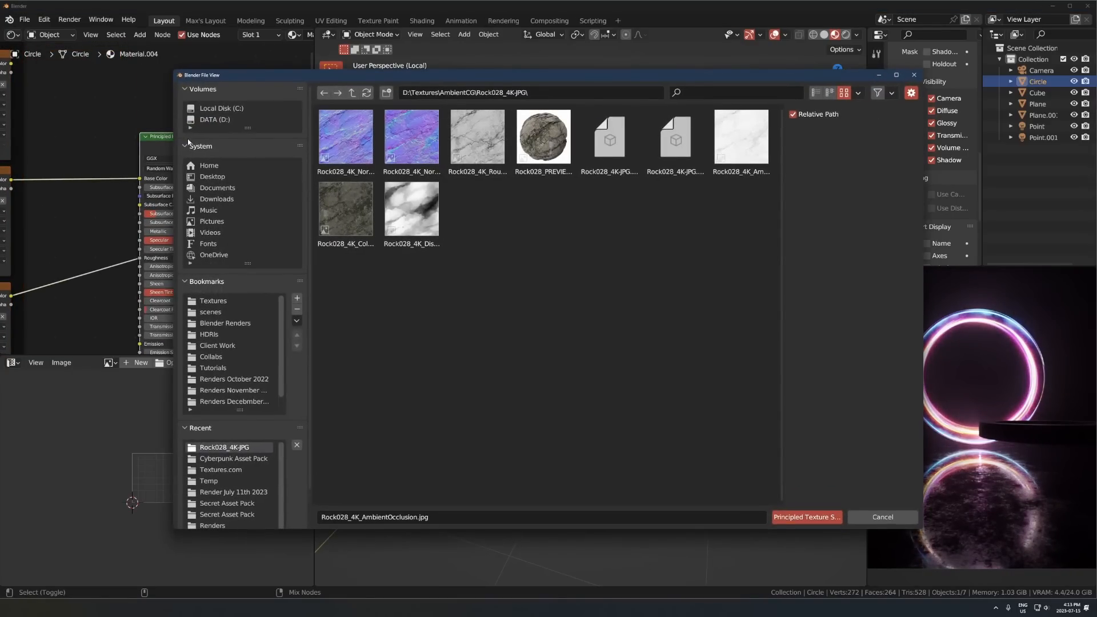
pyautogui.press('Escape')
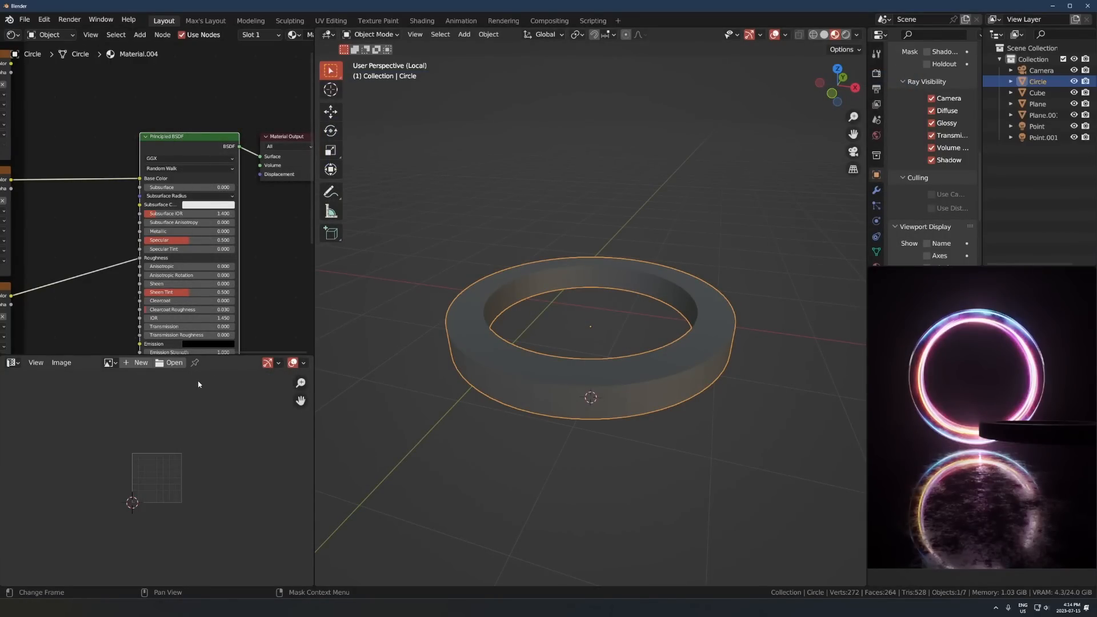
# Unwrap the whole ring mesh with Cube Projection so the rock texture maps onto it
pyautogui.moveTo(83, 207); pyautogui.dragTo(189, 231, button='middle')
pyautogui.scroll(5, 155, 239)
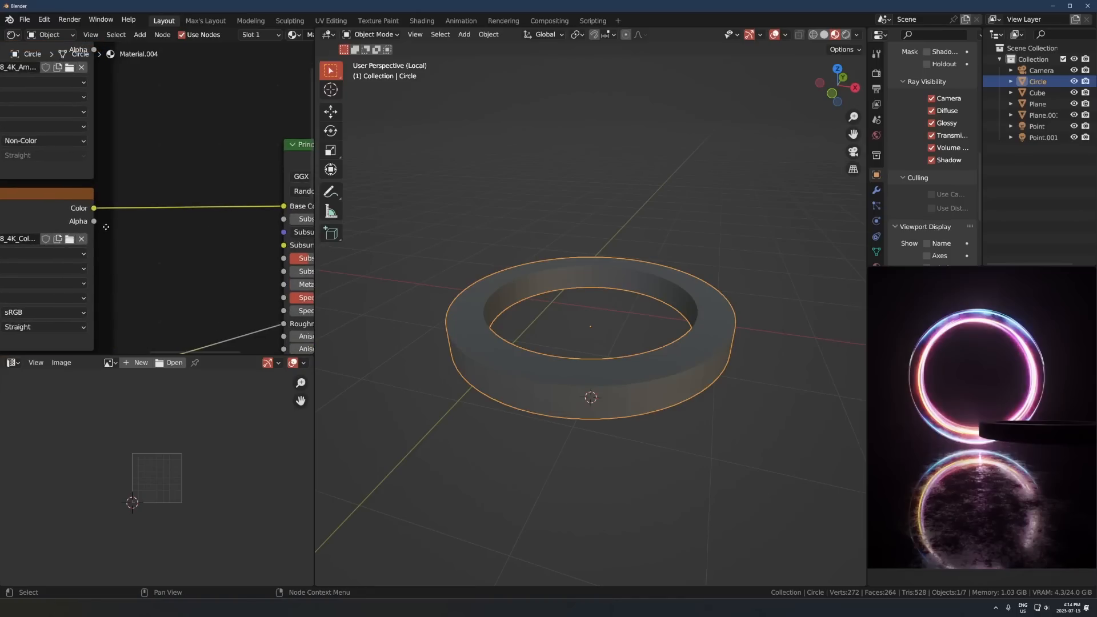
pyautogui.scroll(-4, 102, 223)
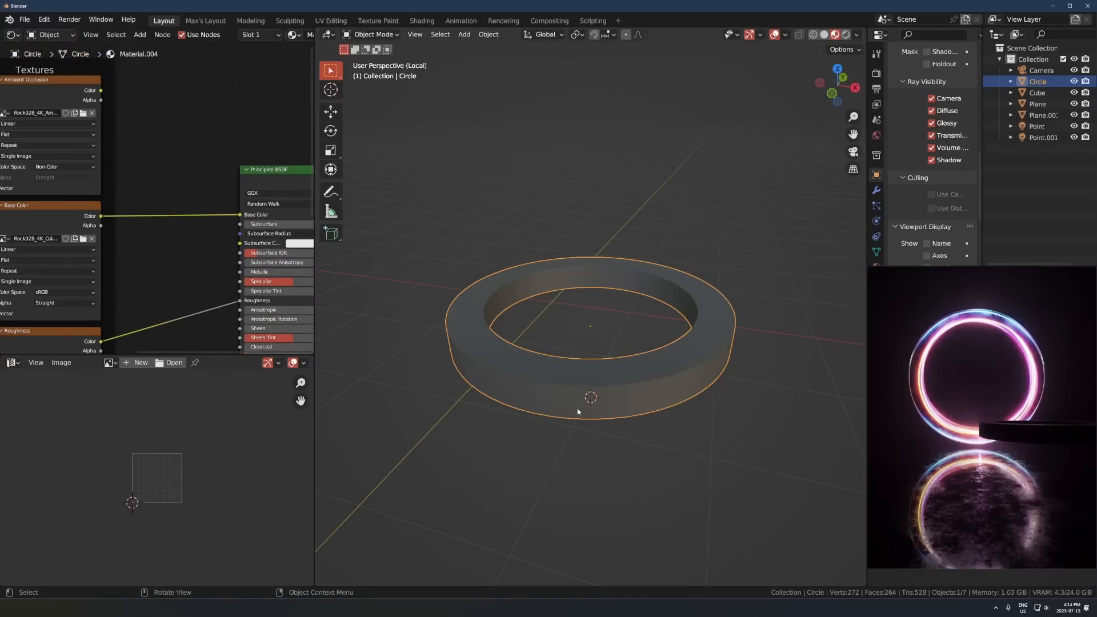
pyautogui.scroll(2, 498, 346)
pyautogui.scroll(-3, 476, 363)
pyautogui.press('Tab')
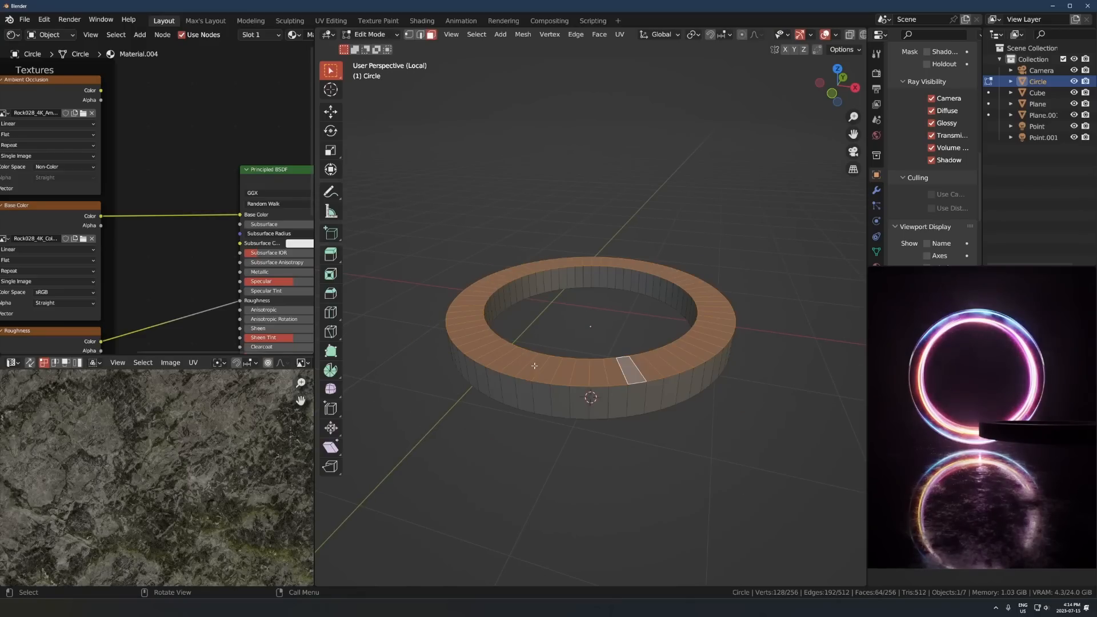
pyautogui.press('a')
pyautogui.press('u')
pyautogui.click(534, 366)
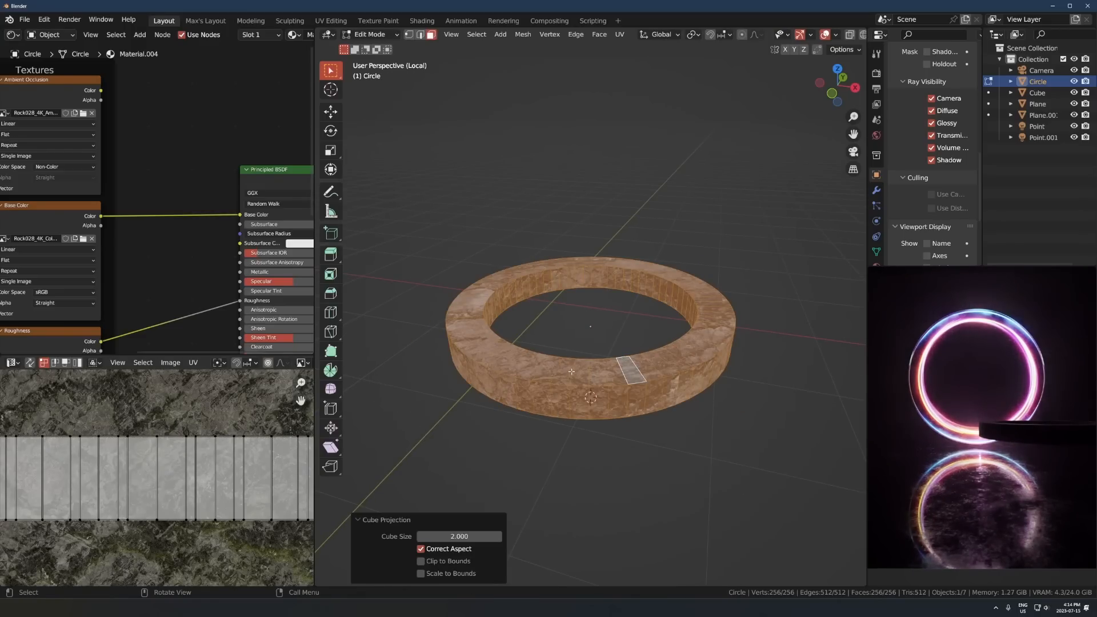
# Examine the ring's full UV layout over the rock texture and the textured ring in Object Mode
pyautogui.press('Tab')
pyautogui.press('Tab')
pyautogui.scroll(-3, 158, 455)
pyautogui.press('a')
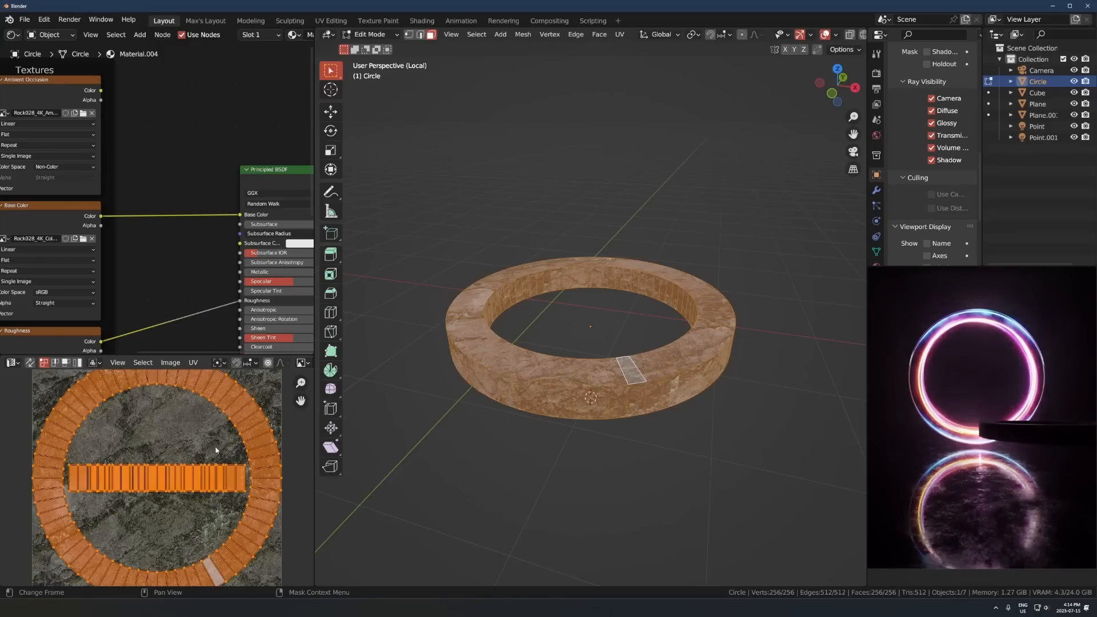
pyautogui.press('Tab')
pyautogui.scroll(-3, 663, 389)
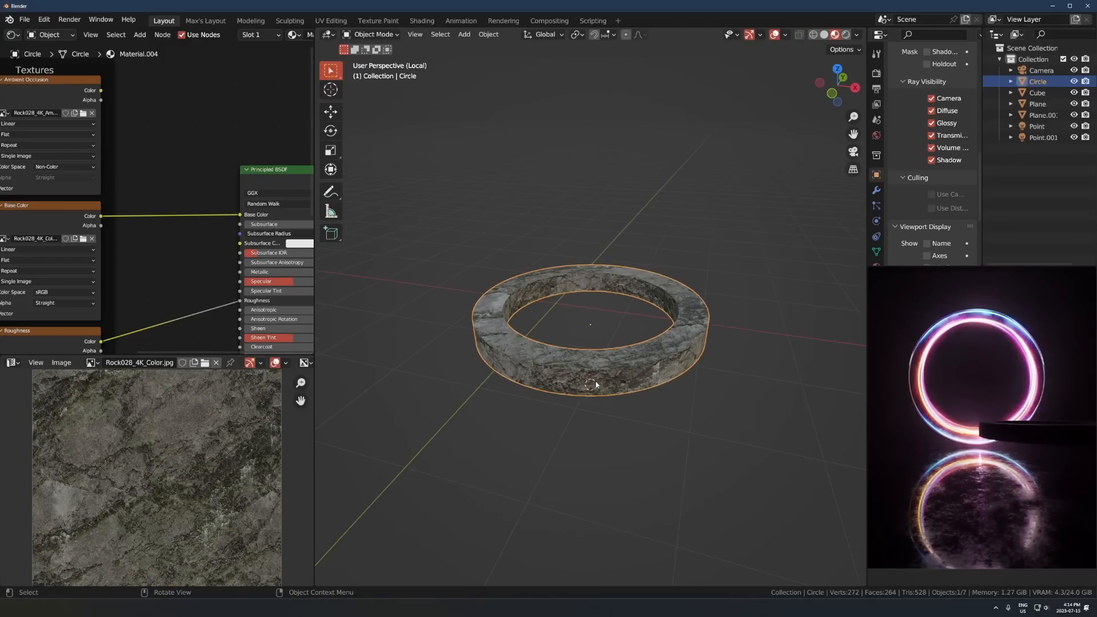
# Select the face loop of the ring's inner wall in Edit Mode and open the mesh transform options
pyautogui.scroll(6, 595, 381)
pyautogui.press('Tab')
pyautogui.keyDown('alt'); pyautogui.click(617, 262); pyautogui.keyUp('alt')
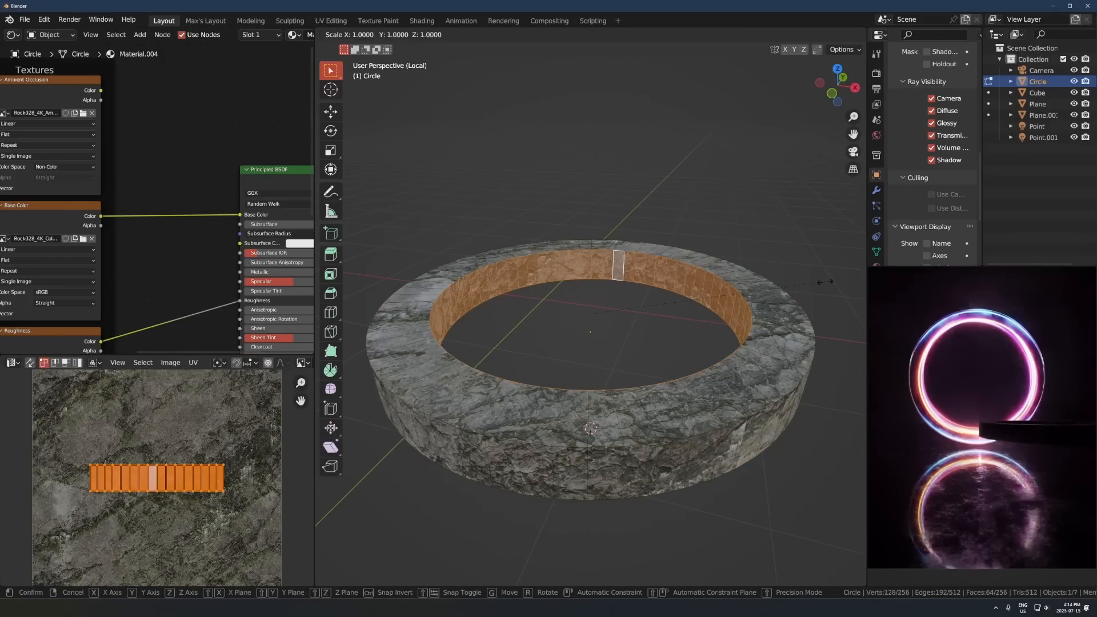
pyautogui.click(844, 50)
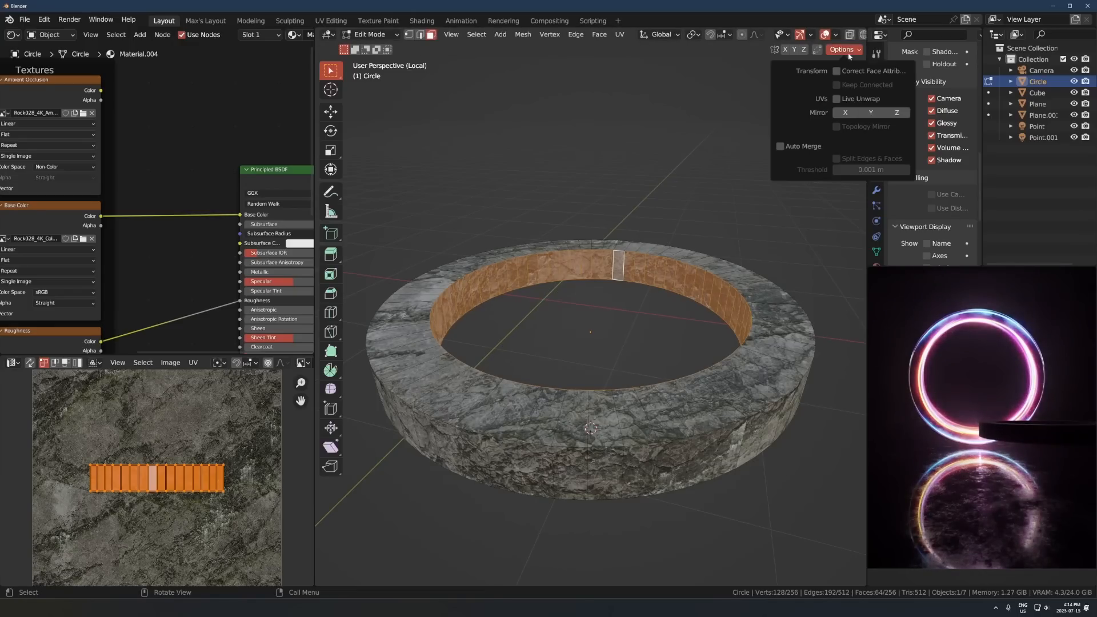
# Scale the ring's inner wall faces inward by about 0.88 with the Z axis locked
pyautogui.press('s')
pyautogui.hotkey('shift', 'z')
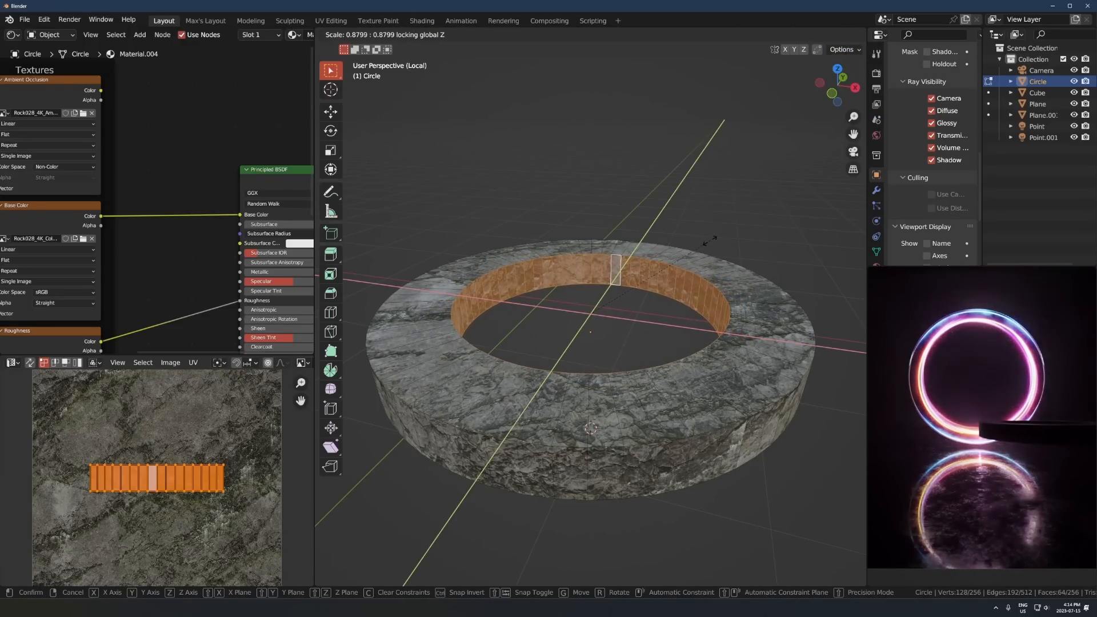
pyautogui.click(711, 240)
pyautogui.moveTo(711, 239); pyautogui.dragTo(706, 195, button='middle')
# Flatten the whole ring mesh slightly by scaling all its faces down along Z, and return to Object Mode
pyautogui.press('a')
pyautogui.press('s')
pyautogui.press('z')
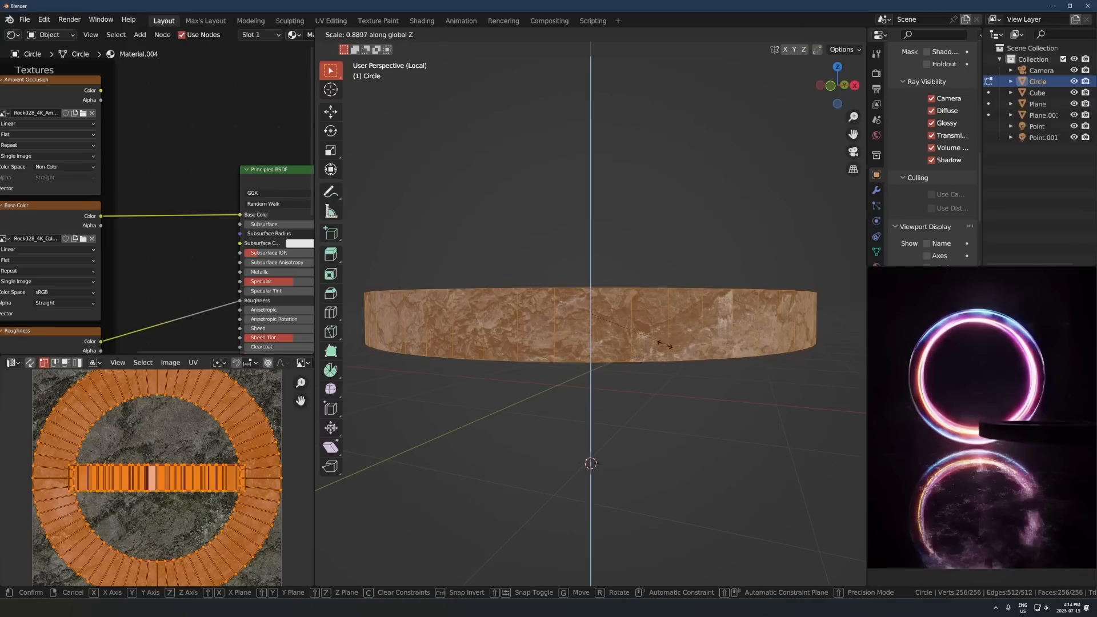
pyautogui.click(634, 325)
pyautogui.moveTo(634, 324); pyautogui.dragTo(634, 389, button='middle')
pyautogui.press('Tab')
pyautogui.scroll(-2, 204, 267)
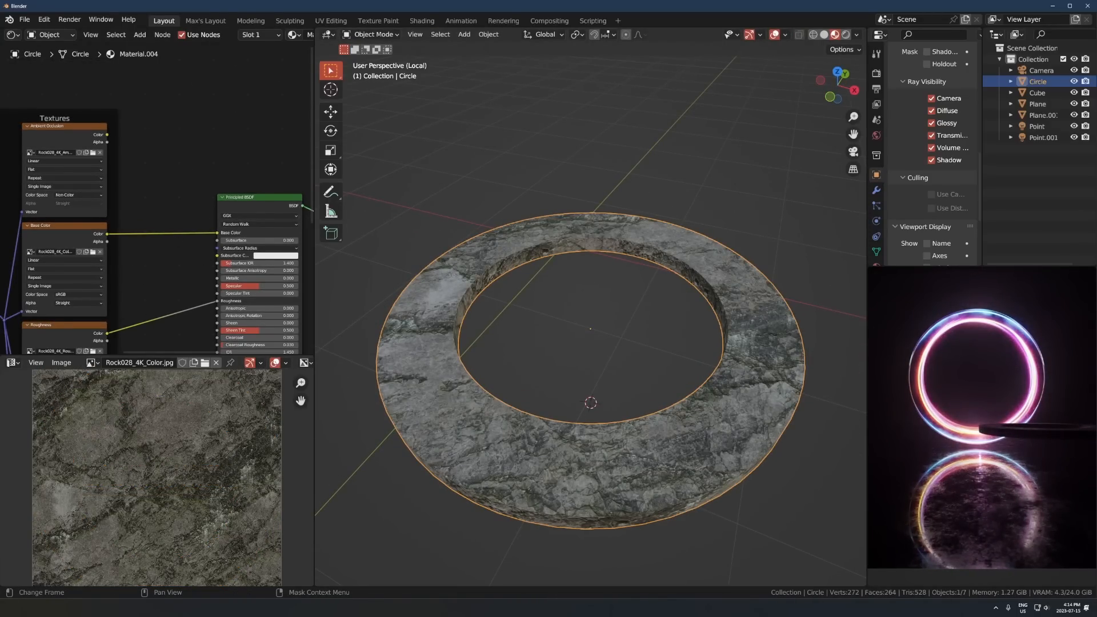
# Switch to File Explorer, go up to the Midjourney folder and preview the brown ancient circular pattern image
pyautogui.hotkey('alt', 'Tab')
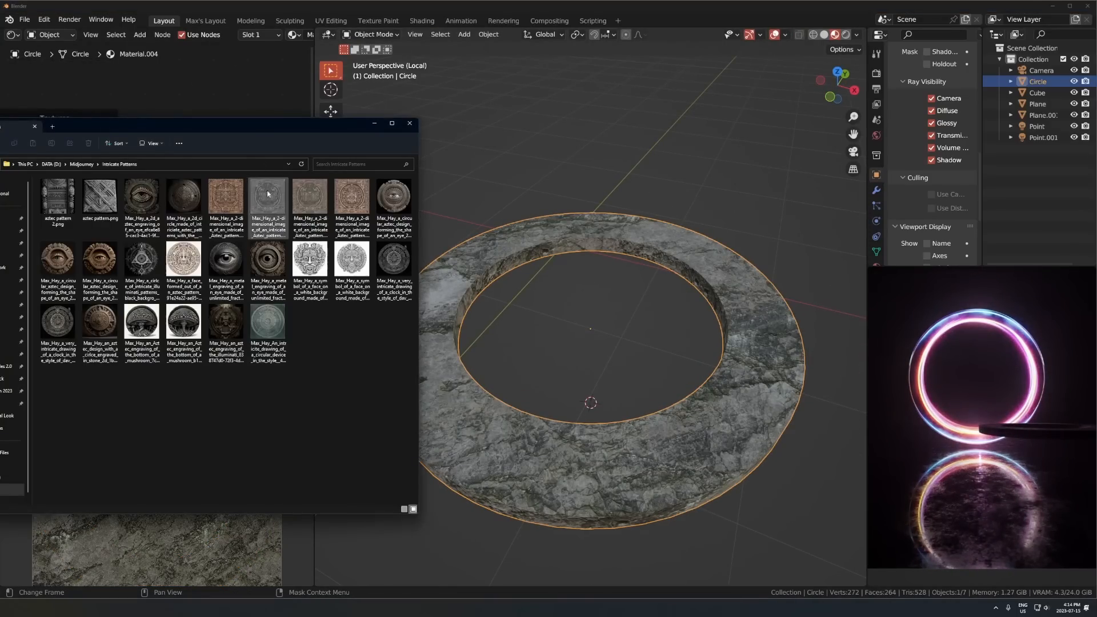
pyautogui.click(85, 165)
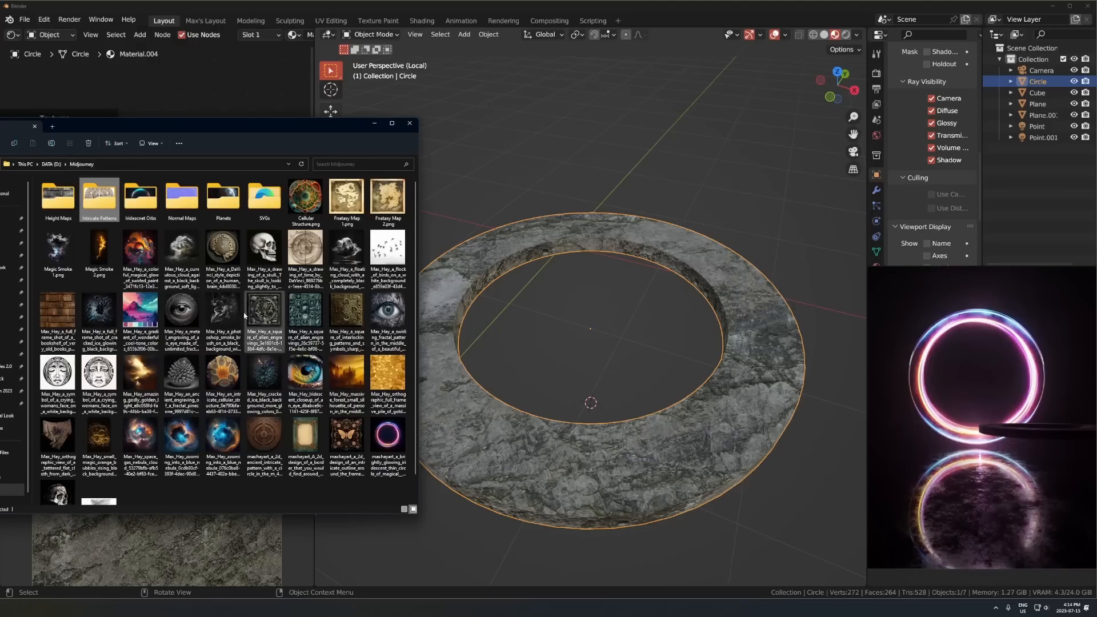
pyautogui.click(265, 438)
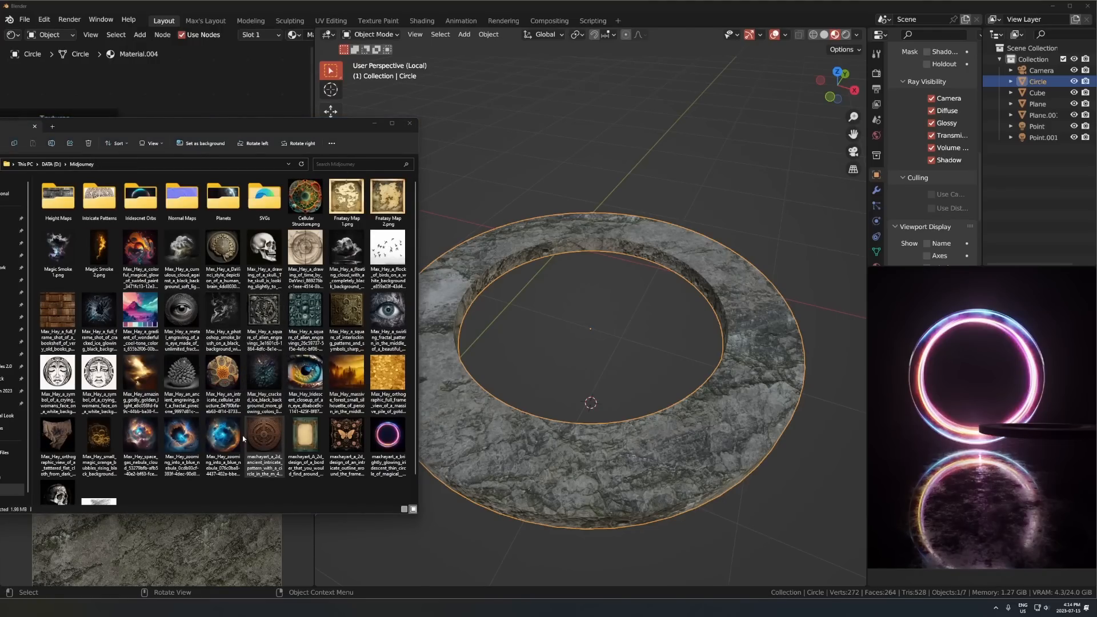
pyautogui.doubleClick(268, 436)
pyautogui.press('Escape')
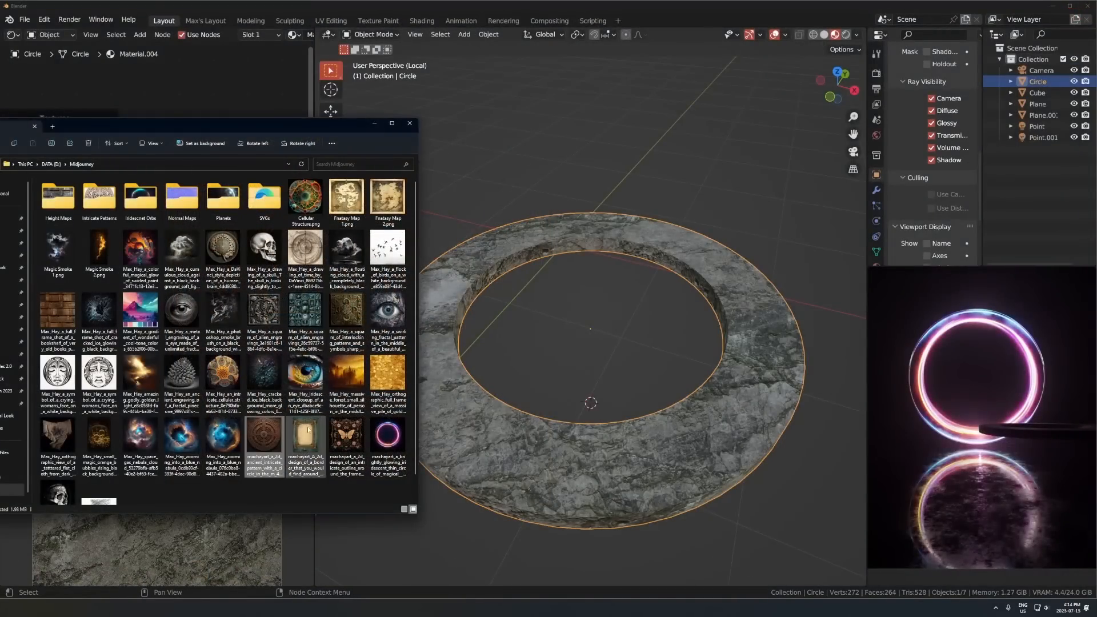
# Bring the ancient circular pattern image from the Midjourney folder into the ring's material as an image texture node
pyautogui.moveTo(316, 408); pyautogui.dragTo(205, 98)
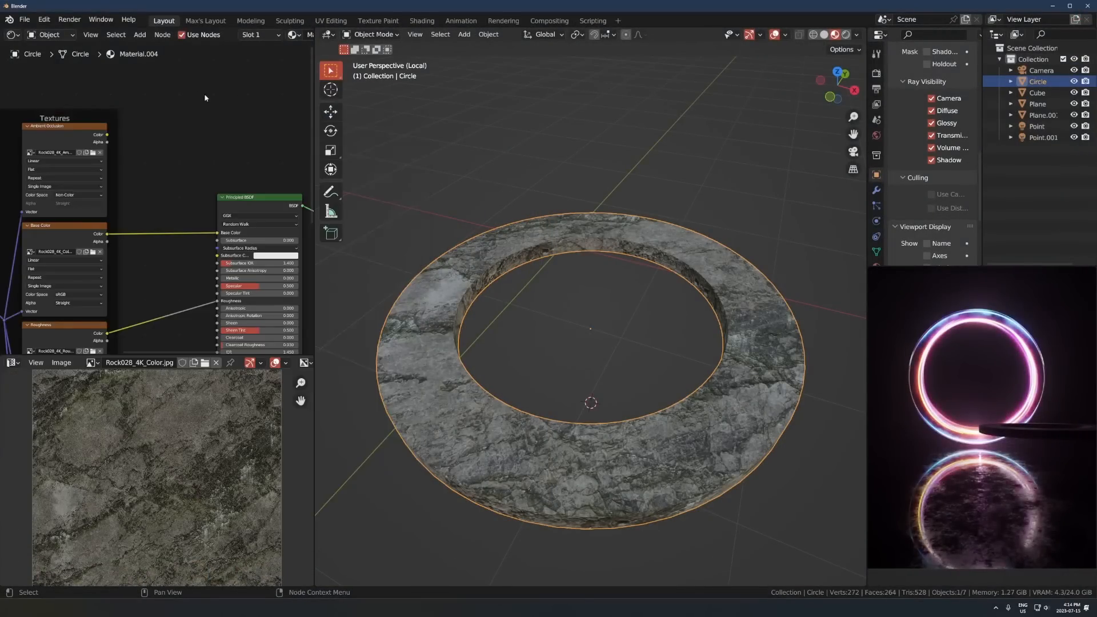
pyautogui.scroll(-7, 228, 143)
pyautogui.scroll(8, 225, 146)
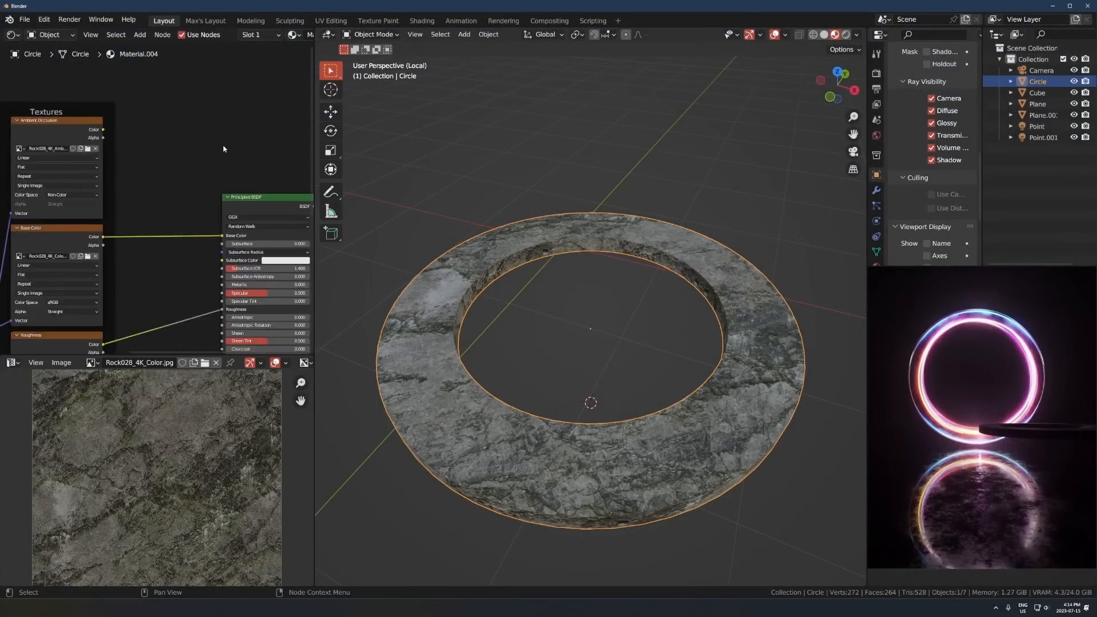
pyautogui.scroll(-9, 223, 149)
pyautogui.hotkey('alt', 'Tab')
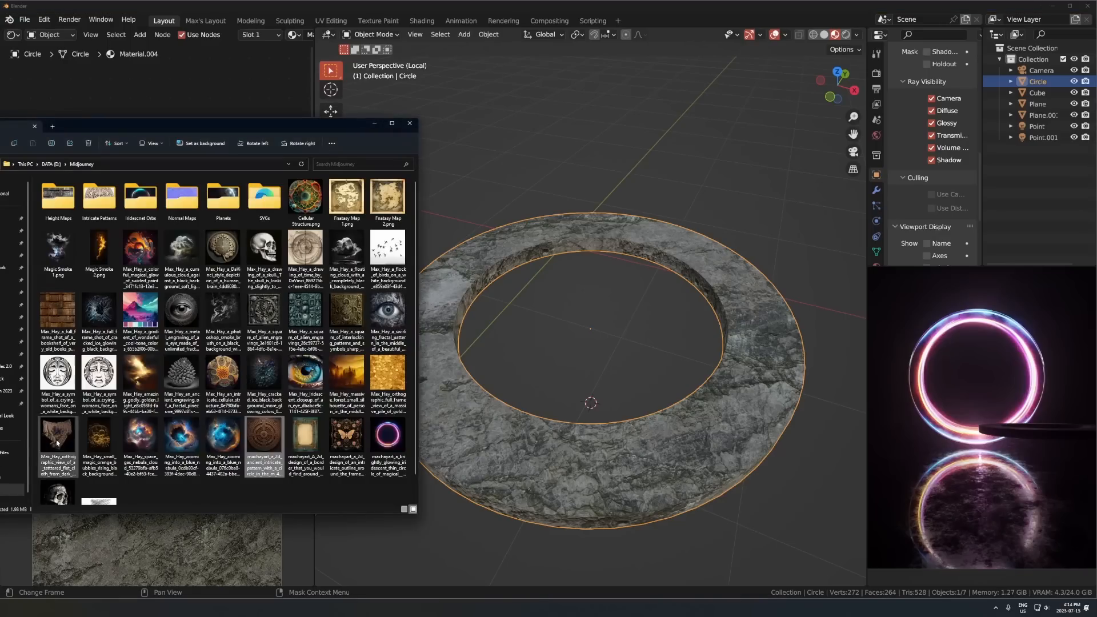
pyautogui.moveTo(263, 440); pyautogui.dragTo(164, 132)
pyautogui.scroll(1, 152, 57)
pyautogui.scroll(6, 269, 192)
pyautogui.moveTo(185, 90); pyautogui.dragTo(166, 87, button='middle')
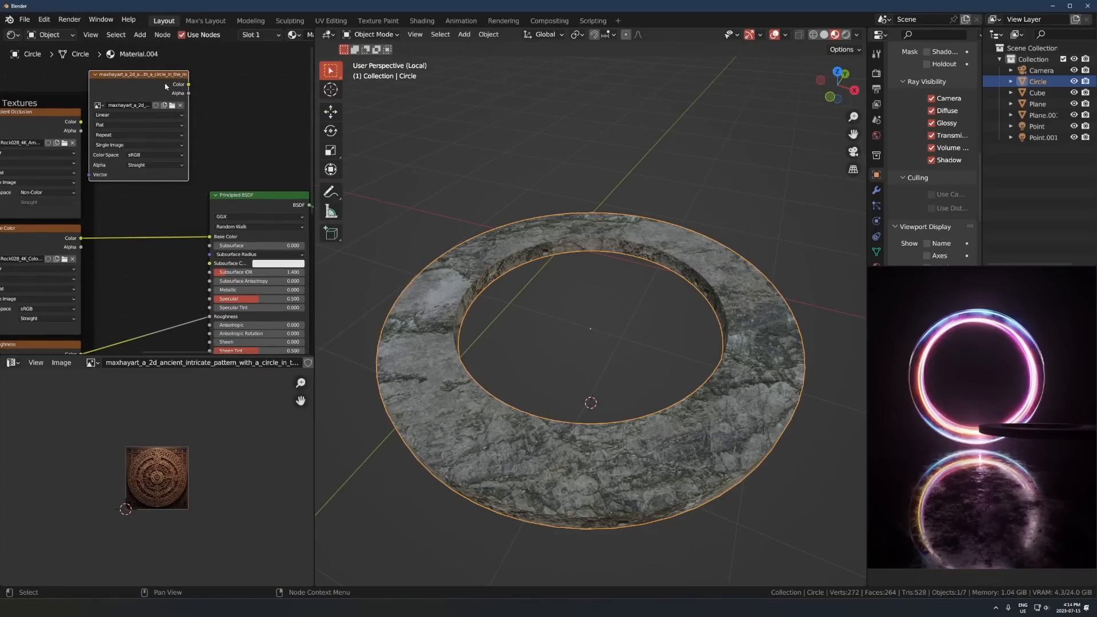
# Delete the Ambient Occlusion texture node from the rock material
pyautogui.click(64, 132)
pyautogui.scroll(1, 85, 255)
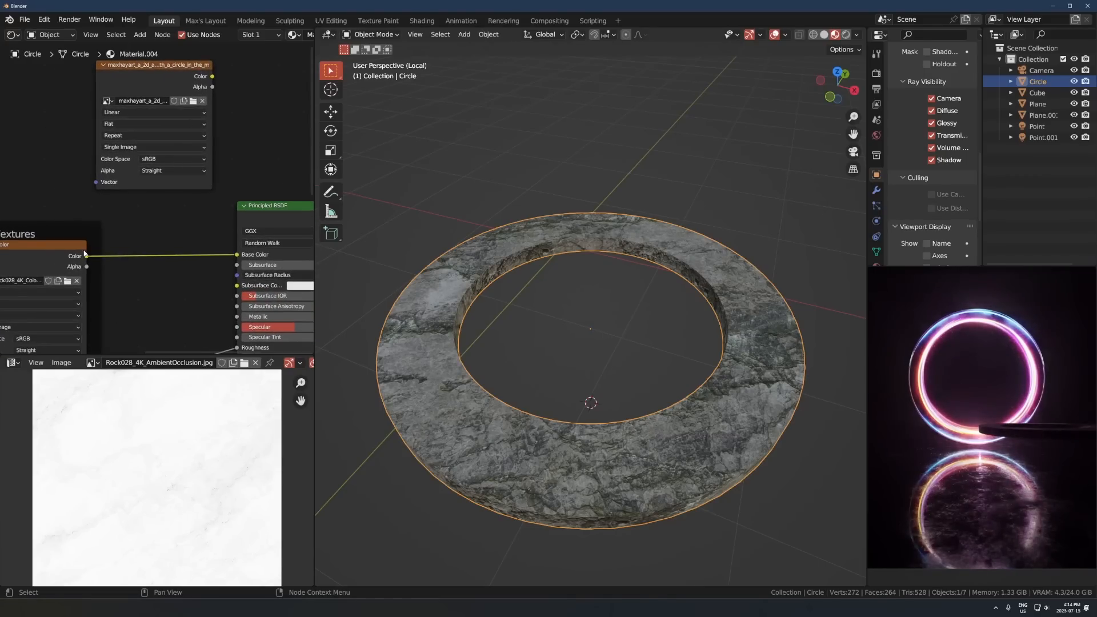
pyautogui.moveTo(123, 123); pyautogui.dragTo(137, 118, button='middle')
# Insert a Mix Color node between the Base Color texture and the Principled BSDF's Base Color
pyautogui.click(136, 118)
pyautogui.hotkey('shift', 'a')
pyautogui.write('mix')
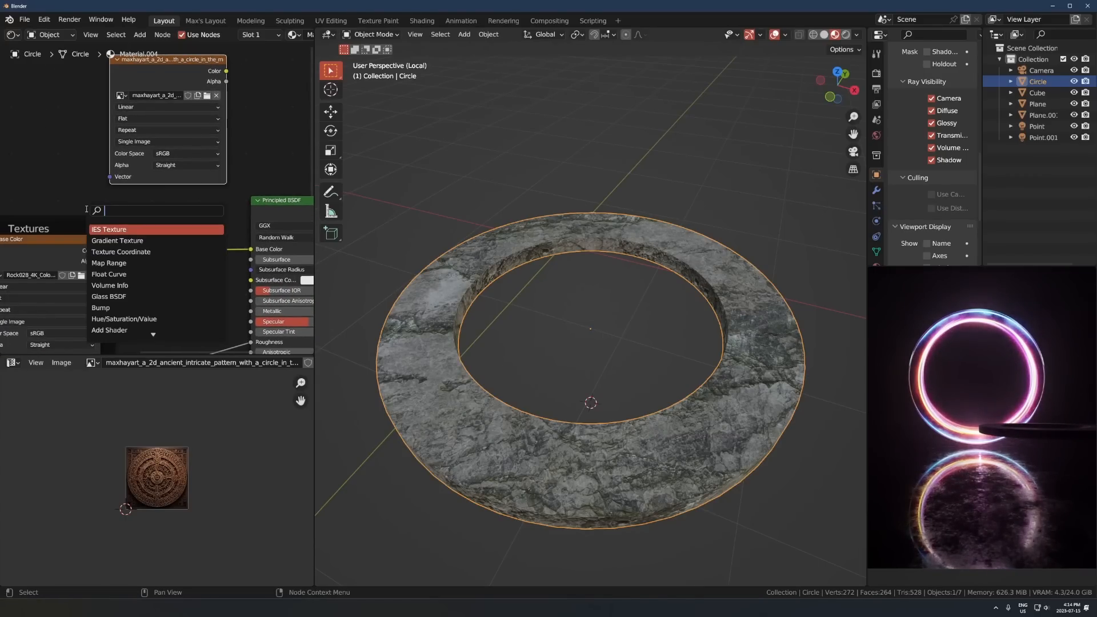
pyautogui.click(98, 230)
pyautogui.click(208, 191)
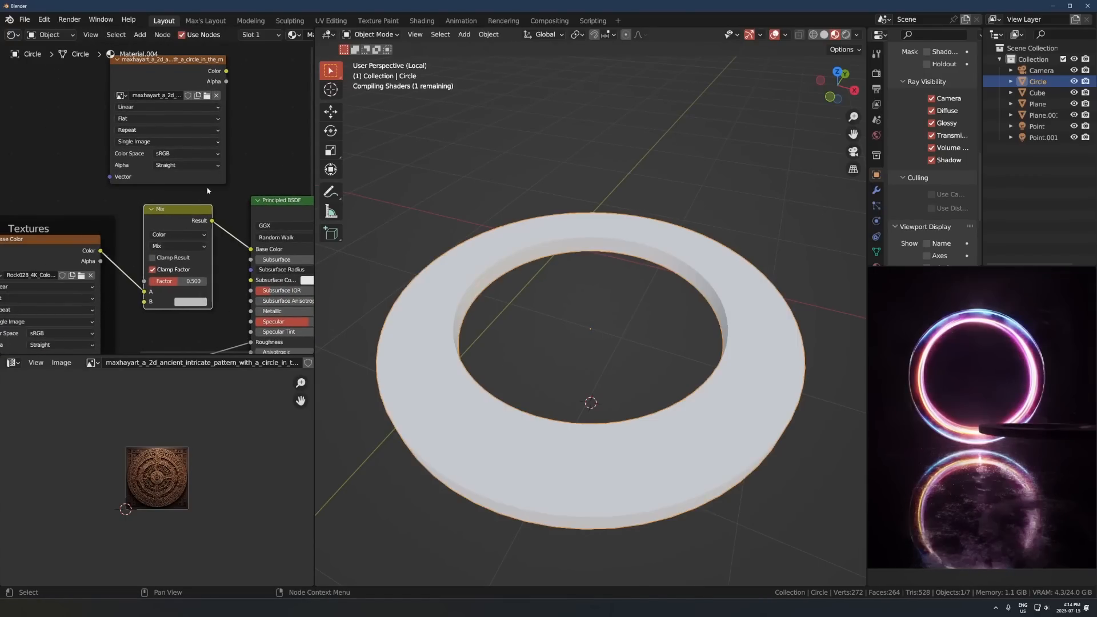
# Set the Mix Color node to Multiply with a factor of 1.000 and connect the pattern texture's color to input B
pyautogui.click(177, 246)
pyautogui.click(167, 269)
pyautogui.click(167, 247)
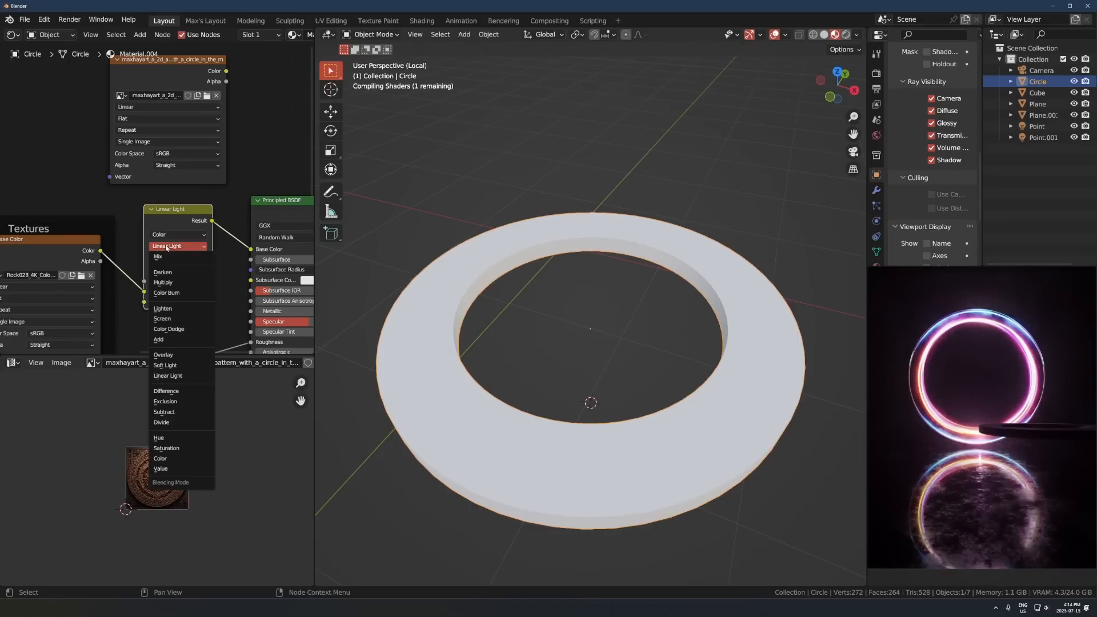
pyautogui.click(167, 246)
pyautogui.moveTo(176, 90); pyautogui.dragTo(209, 281)
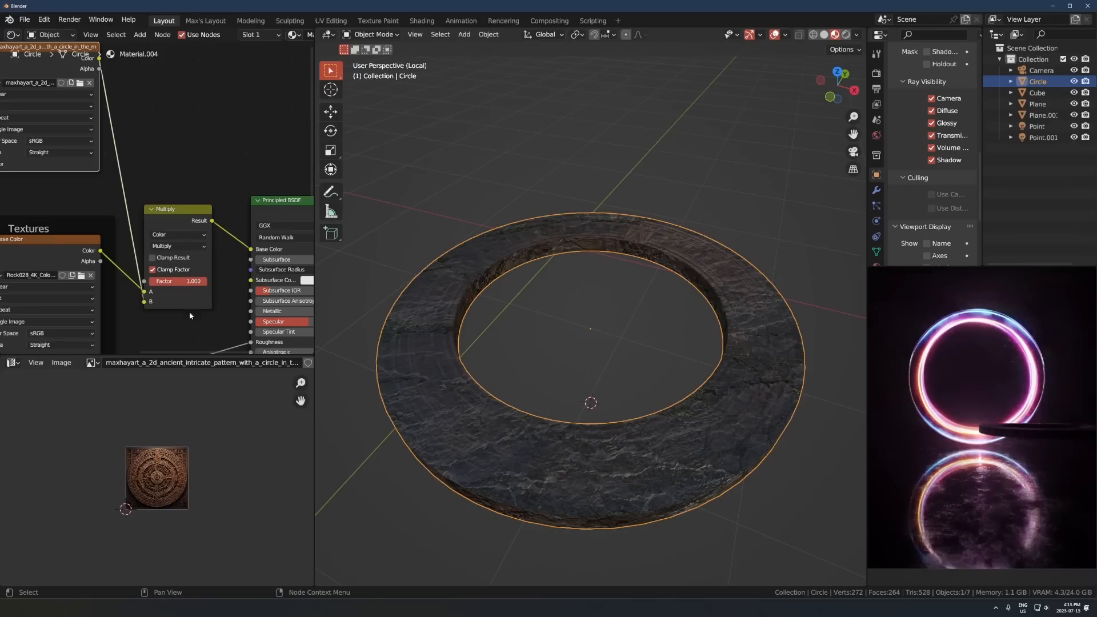
pyautogui.moveTo(209, 281); pyautogui.dragTo(170, 260, button='middle')
pyautogui.hotkey('shift', 'a')
pyautogui.write('col')
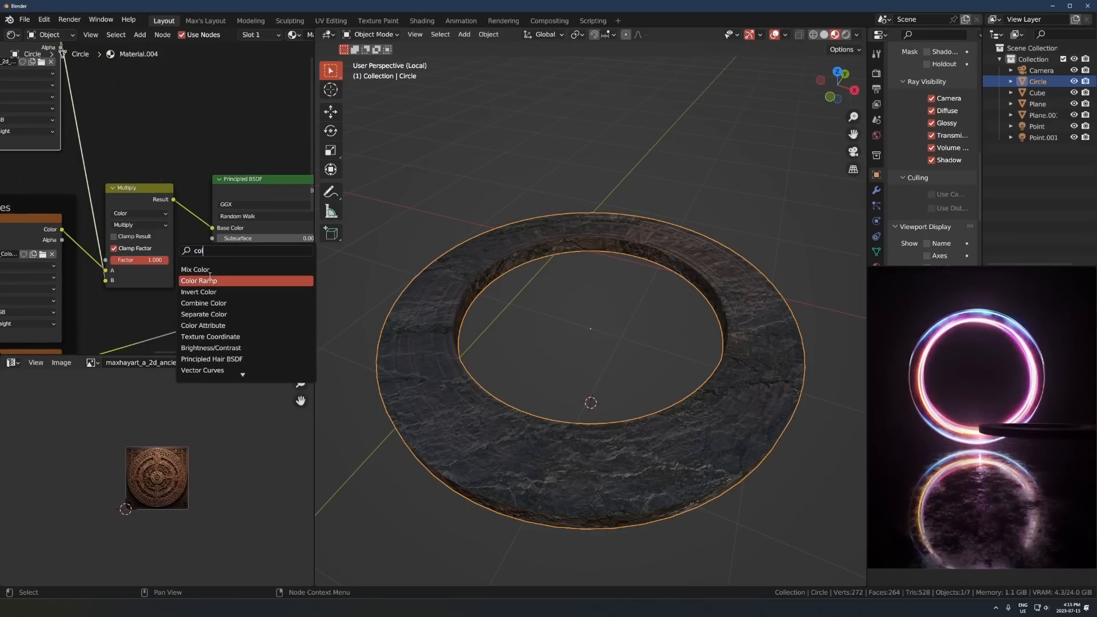
pyautogui.click(194, 269)
pyautogui.click(117, 124)
pyautogui.hotkey('ctrl', 'x')
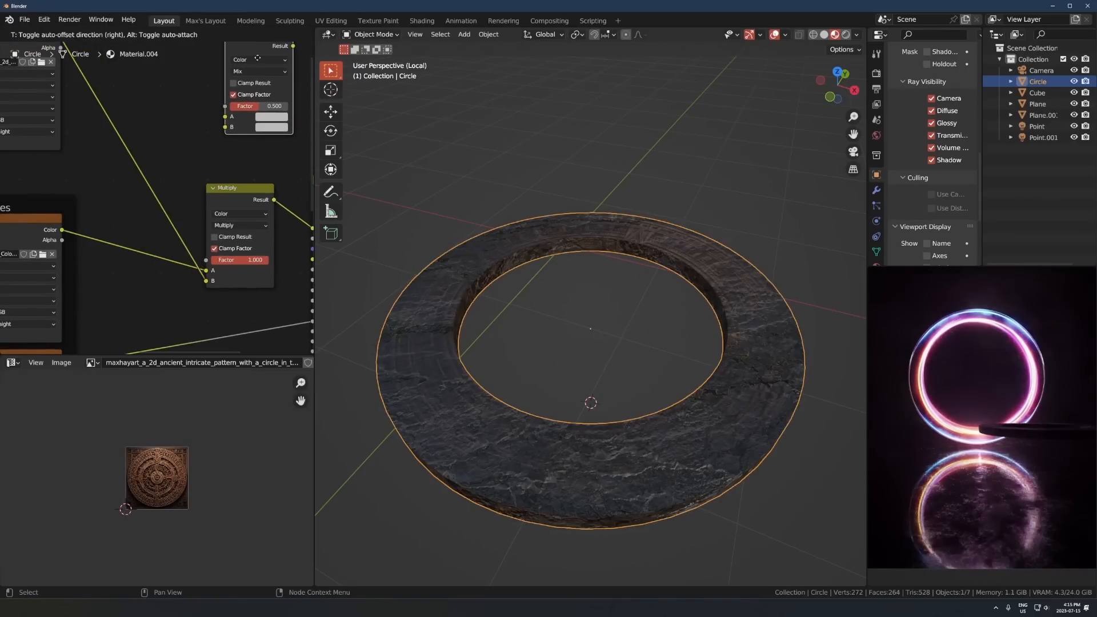
# Insert a Color Ramp between the pattern texture and the Multiply node, and move its white stop to about 0.048
pyautogui.moveTo(240, 56); pyautogui.dragTo(240, 113, button='middle')
pyautogui.hotkey('shift', 'a')
pyautogui.write('col')
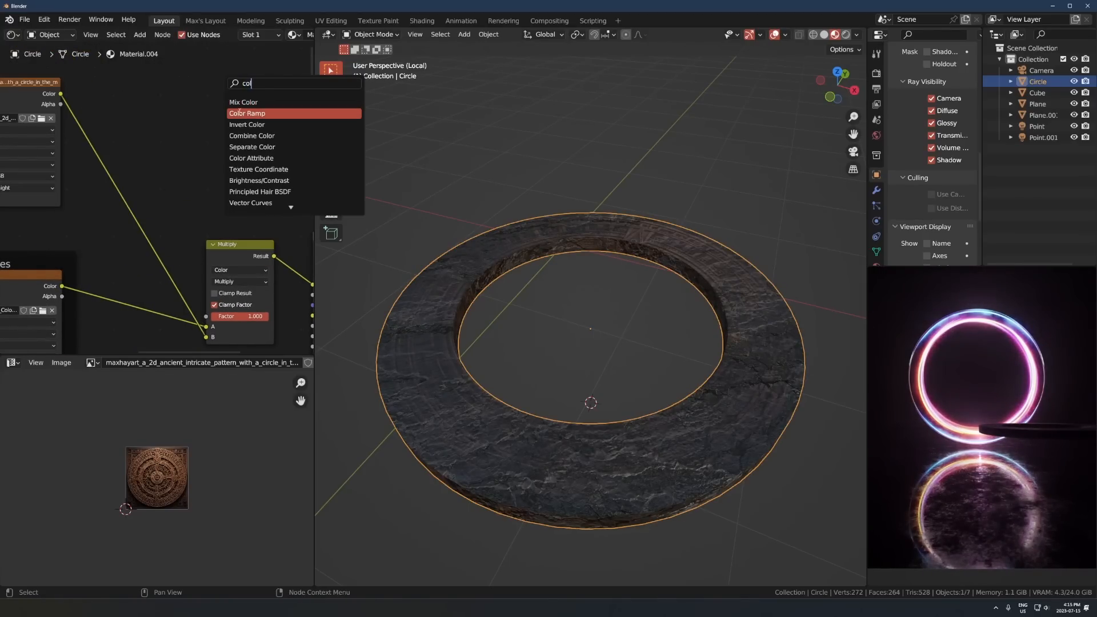
pyautogui.click(240, 113)
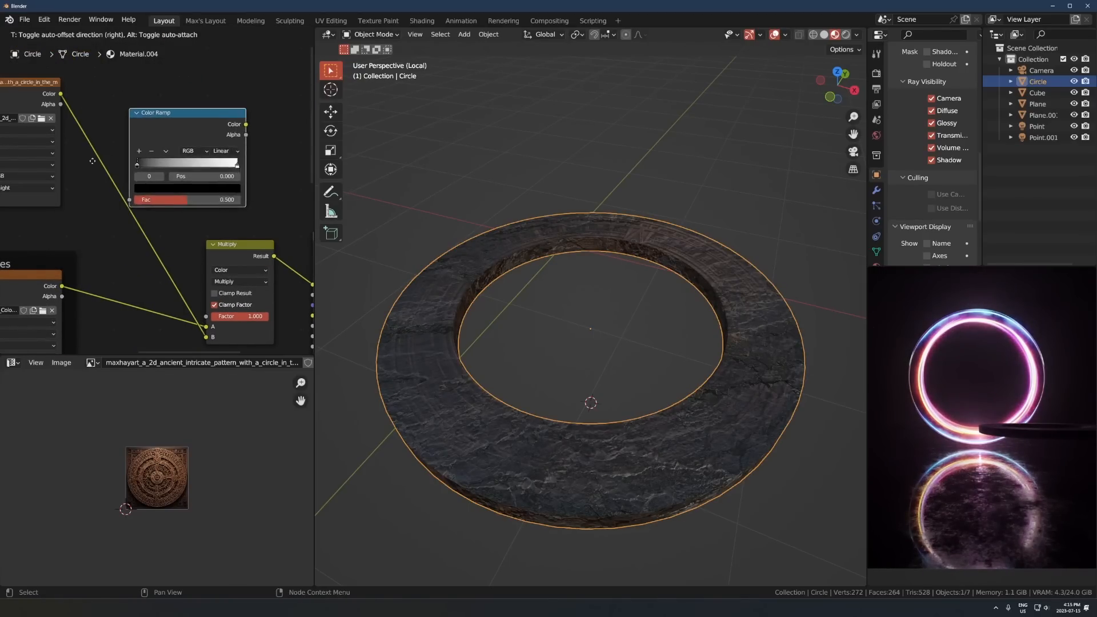
pyautogui.click(212, 121)
pyautogui.moveTo(206, 174); pyautogui.dragTo(112, 175)
# Scale all of the ring's UVs down to fit the circular pattern image, and check the engraving in Object Mode
pyautogui.moveTo(600, 331); pyautogui.dragTo(558, 345, button='middle')
pyautogui.click(610, 386)
pyautogui.scroll(3, 558, 345)
pyautogui.moveTo(314, 330); pyautogui.dragTo(313, 329)
pyautogui.press('a')
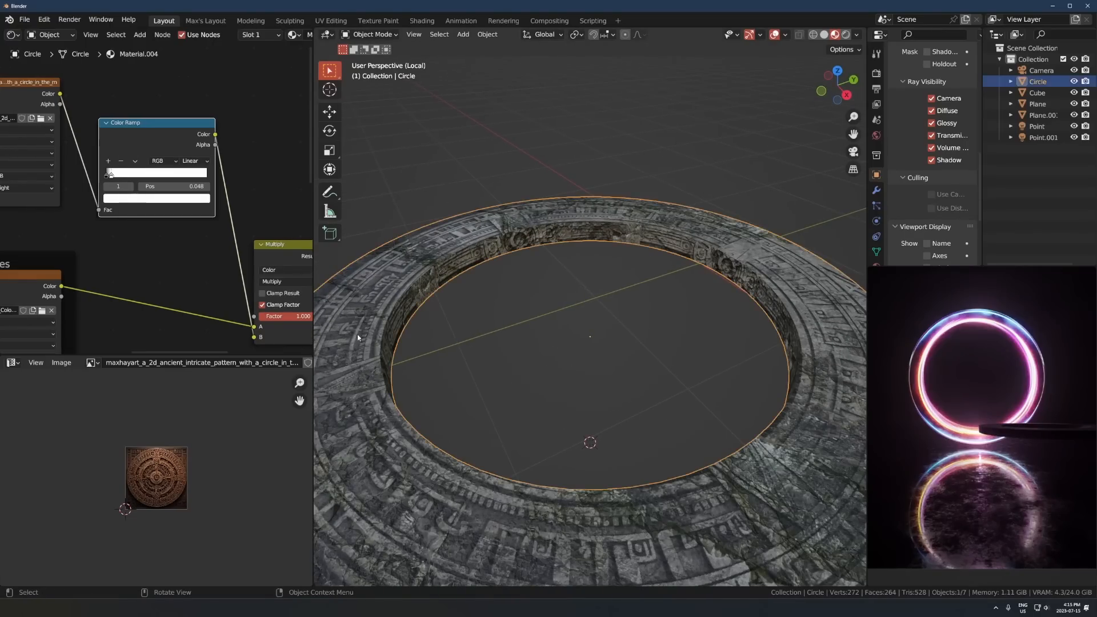
pyautogui.press('Tab')
pyautogui.scroll(4, 239, 480)
pyautogui.press('s')
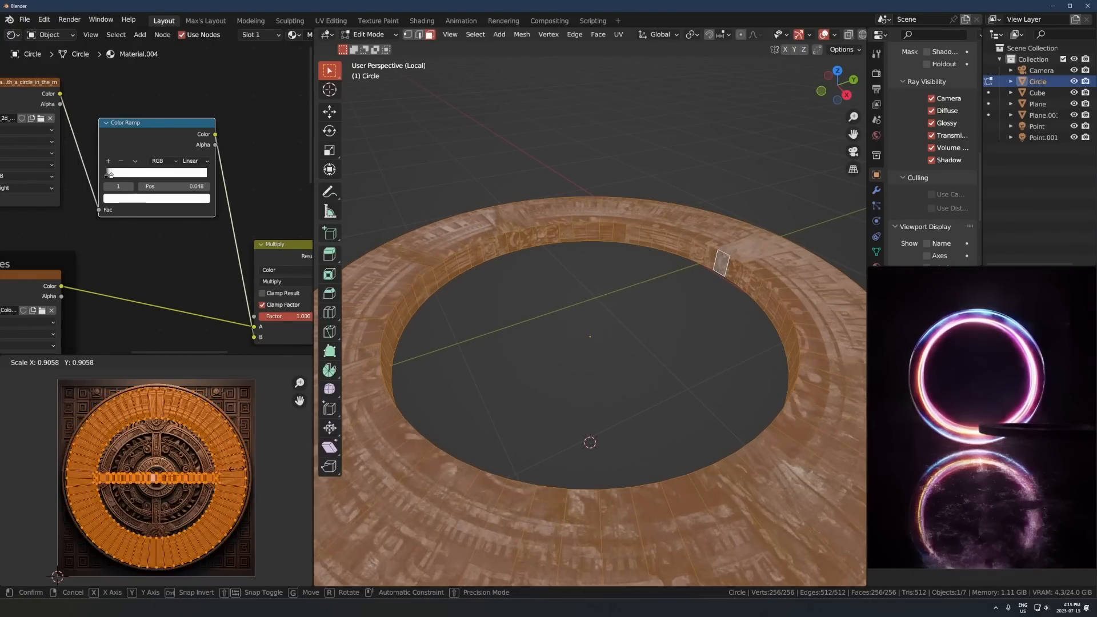
pyautogui.click(263, 464)
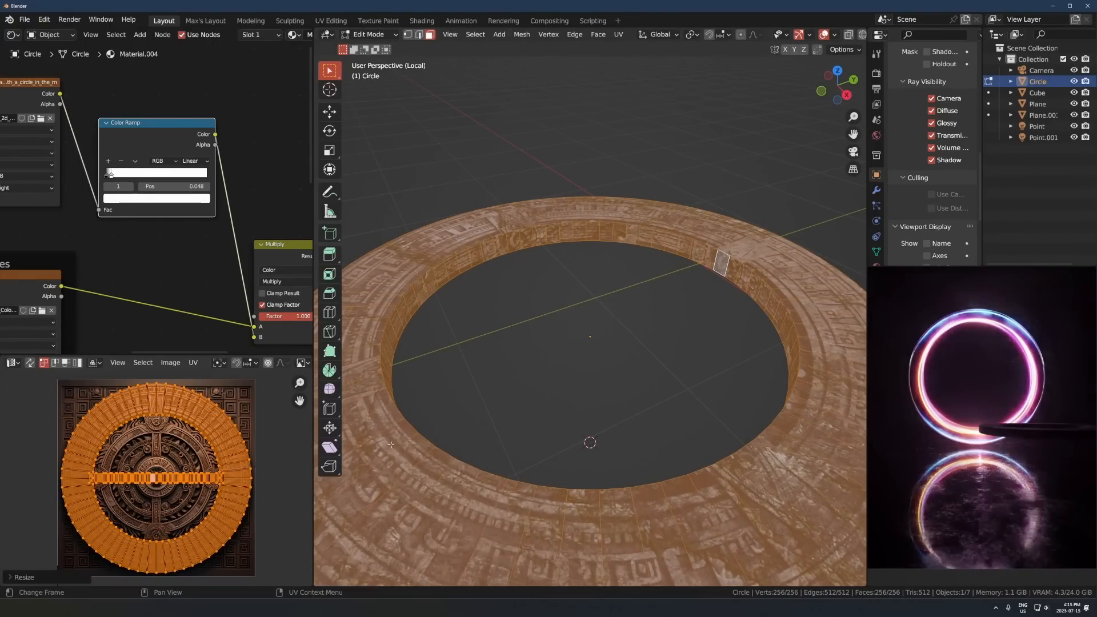
pyautogui.press('Tab')
pyautogui.moveTo(607, 371); pyautogui.dragTo(586, 378, button='middle')
pyautogui.click(552, 415)
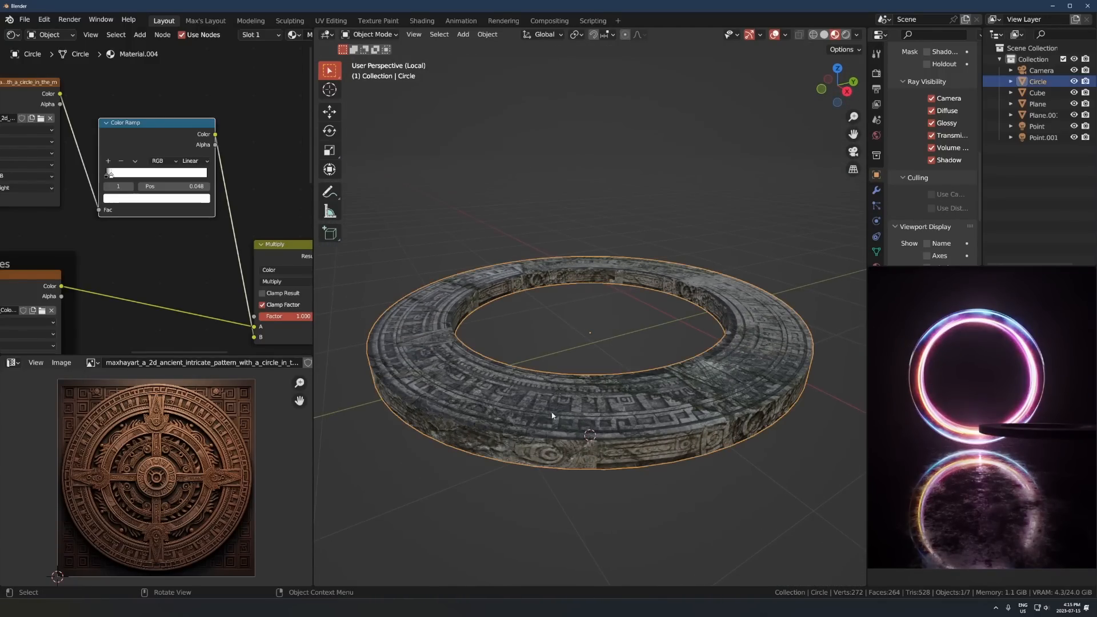
# Save the scene as AI Demo.blend in the folder D:\Tutorials\How I'm Using AI to Enhance My Renders
pyautogui.scroll(-4, 253, 242)
pyautogui.hotkey('ctrl', 's')
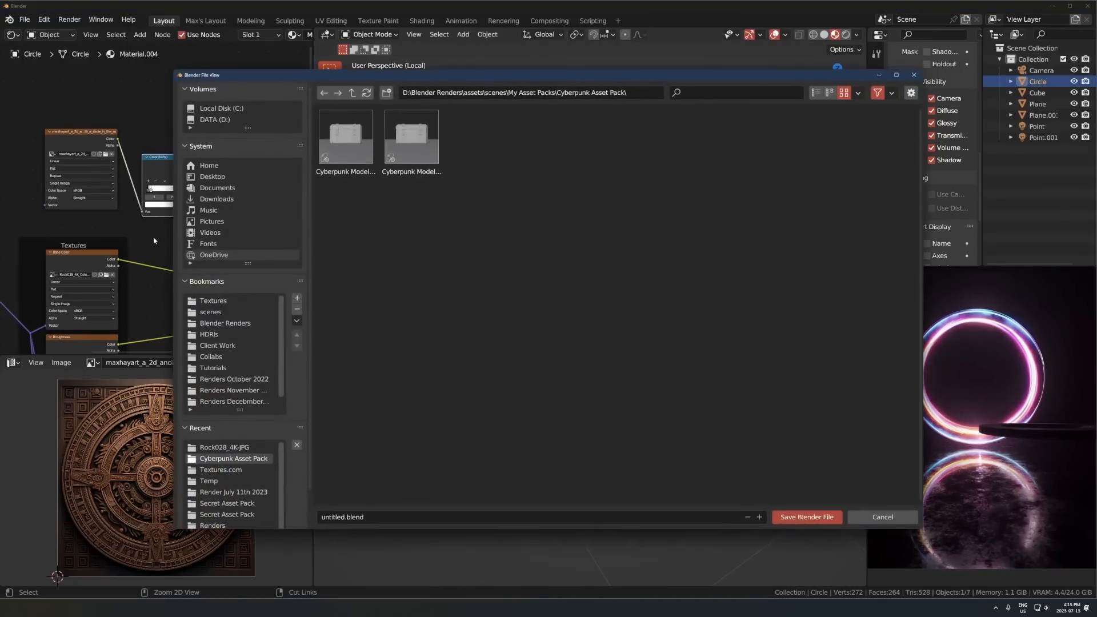
pyautogui.click(352, 93)
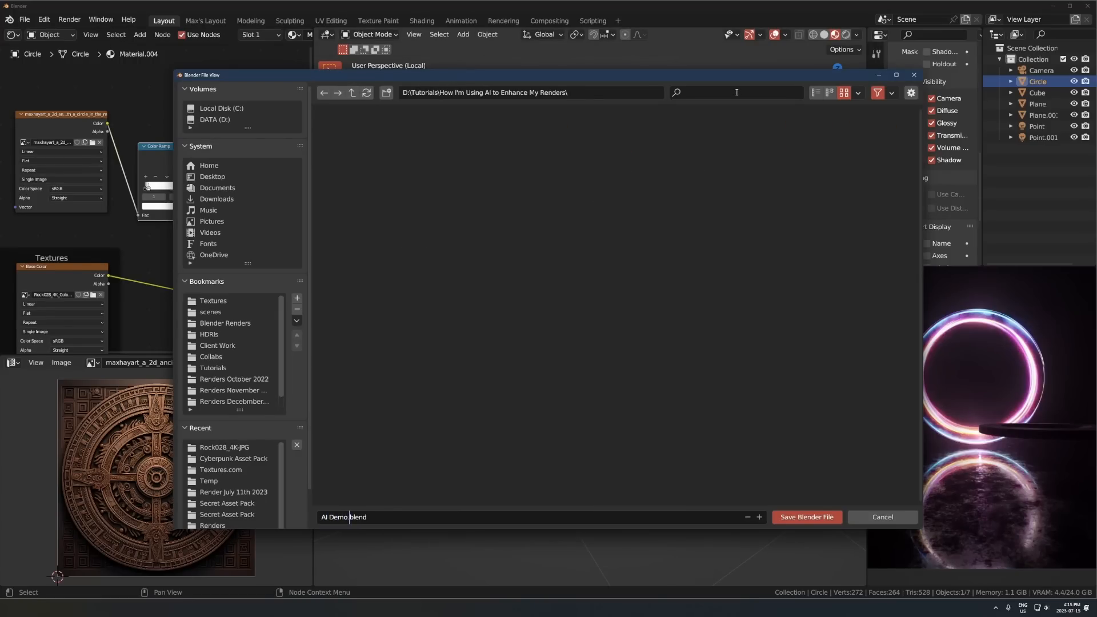
pyautogui.press('Return')
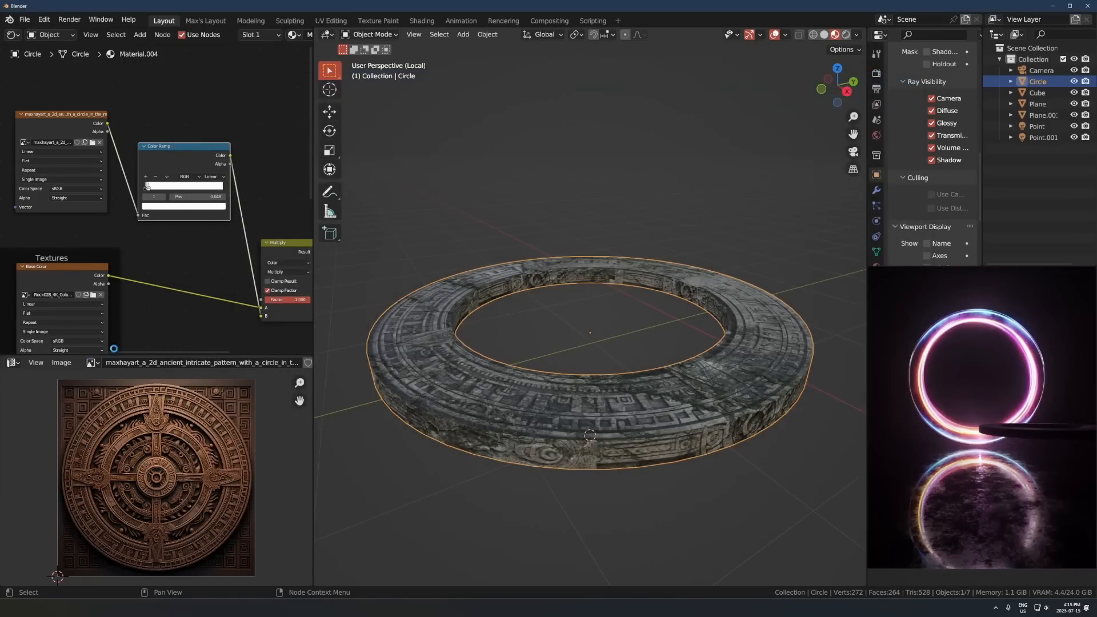
# Generate a normal map from the pattern image texture using DeepBump's Color to Normals with Large tiles overlap
pyautogui.click(80, 157)
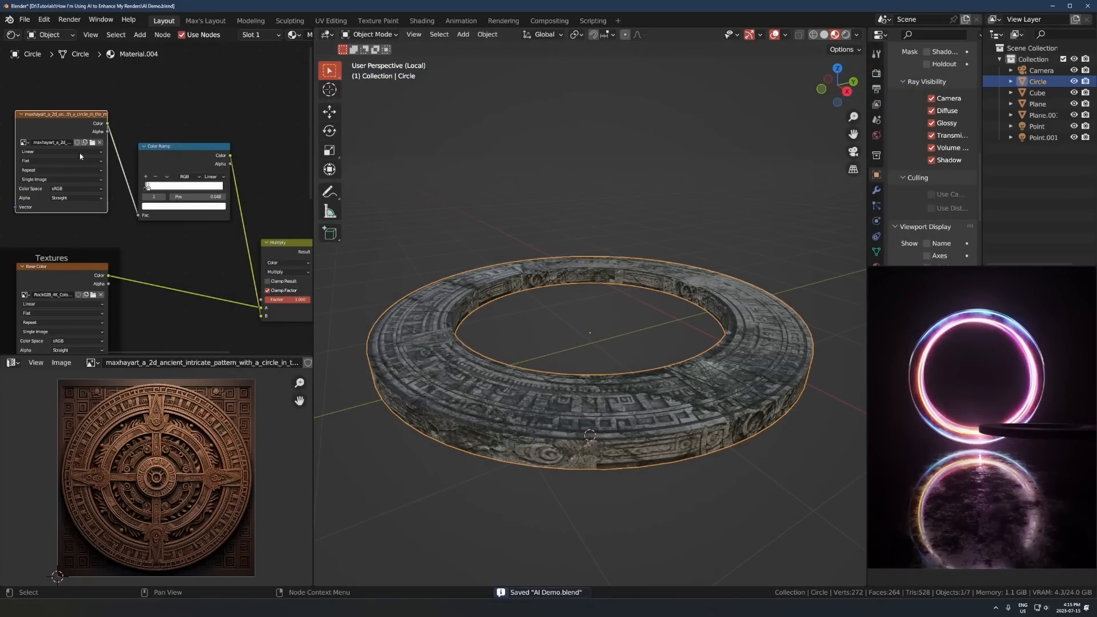
pyautogui.moveTo(81, 157); pyautogui.dragTo(141, 248, button='middle')
pyautogui.scroll(1, 143, 251)
pyautogui.press('n')
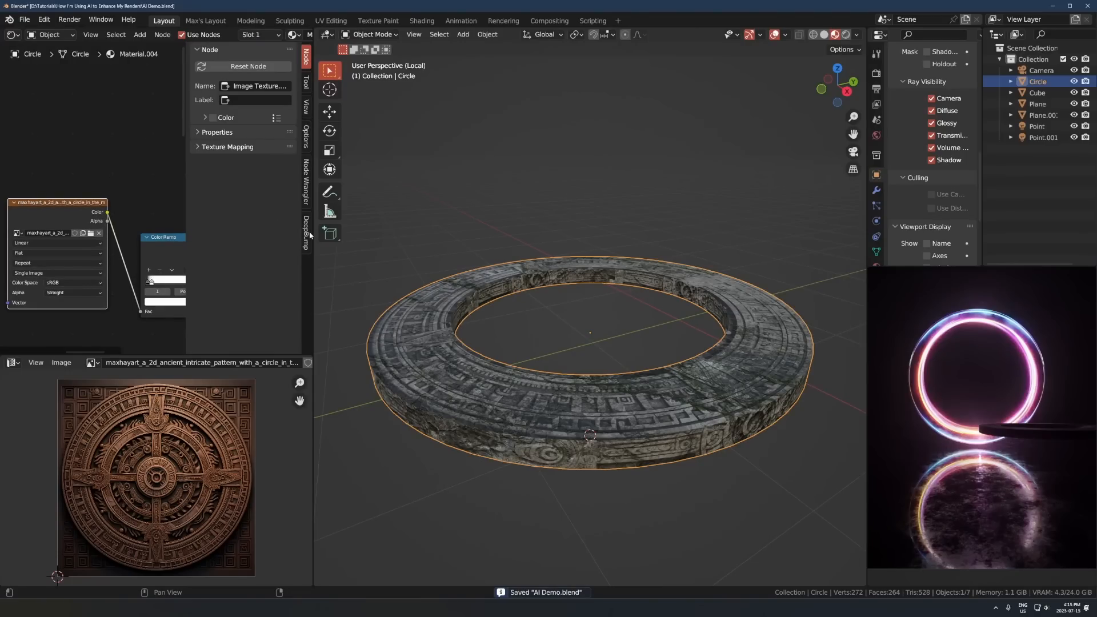
pyautogui.click(307, 228)
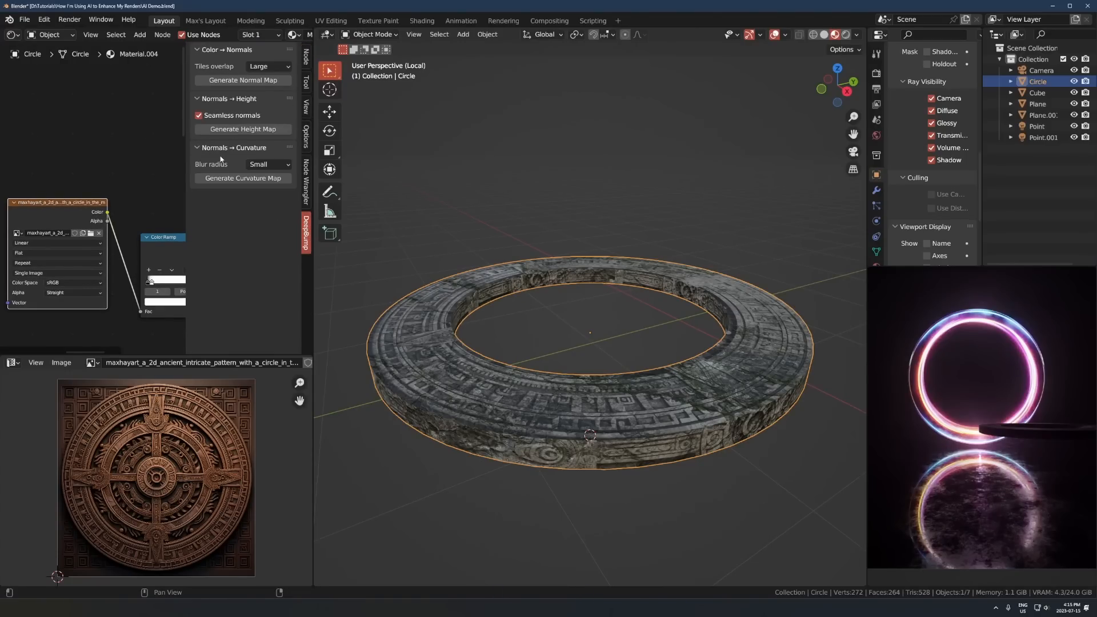
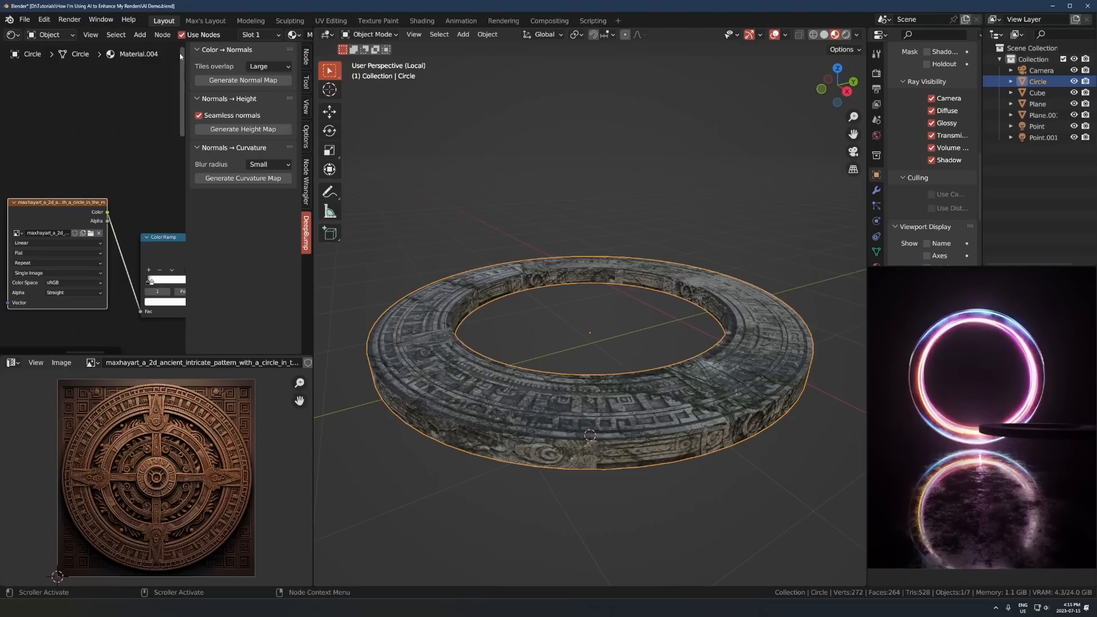
pyautogui.scroll(1, 124, 232)
pyautogui.scroll(-1, 124, 231)
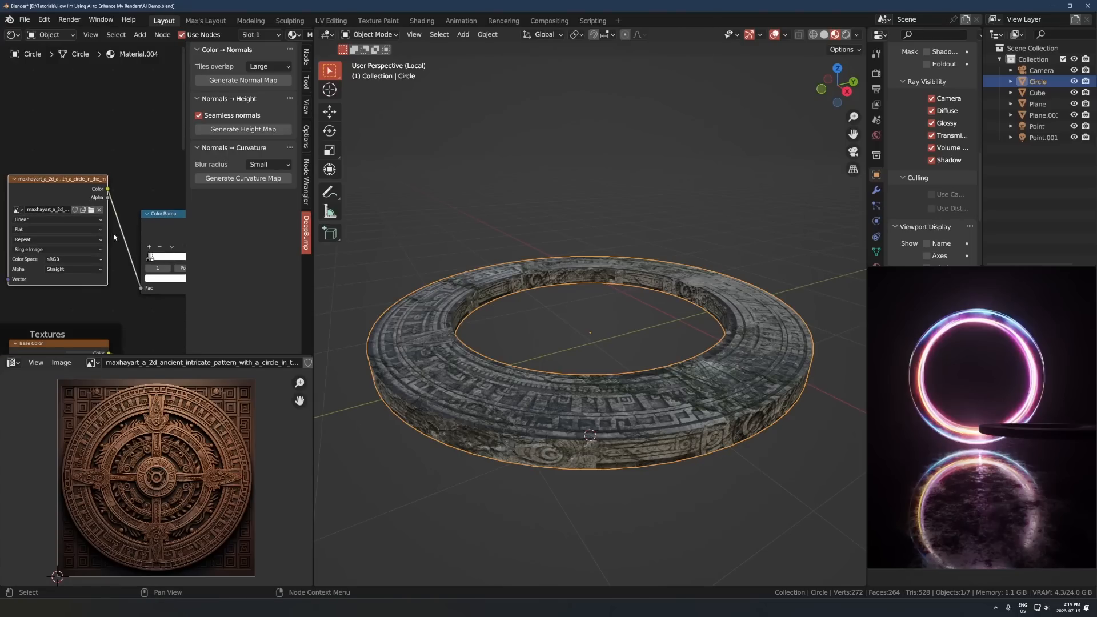
pyautogui.moveTo(120, 464); pyautogui.dragTo(125, 464, button='middle')
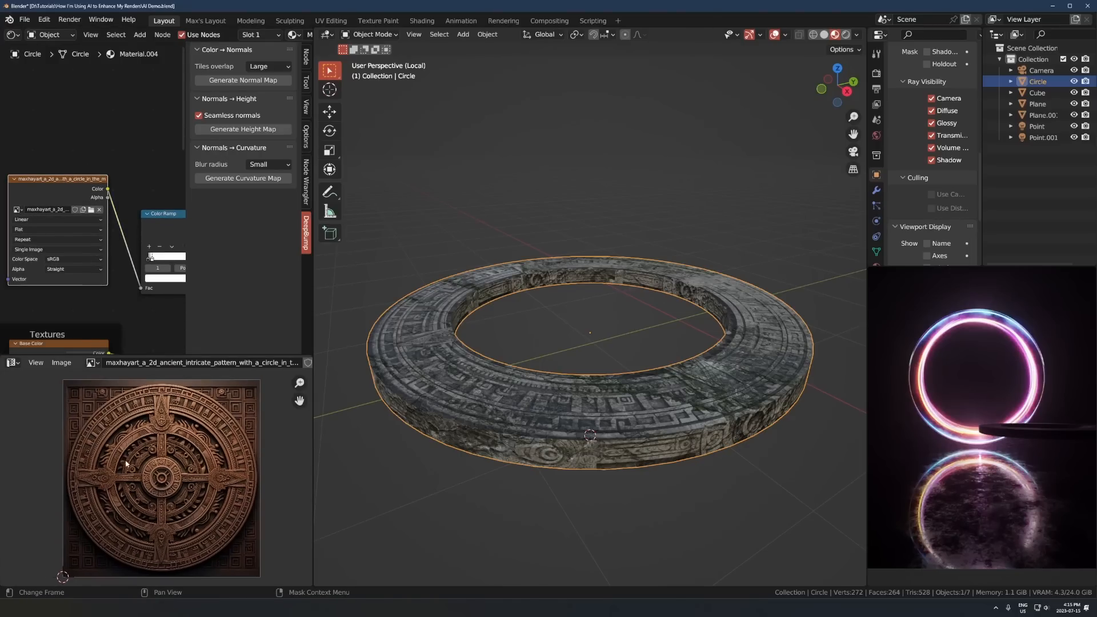
pyautogui.moveTo(84, 186); pyautogui.dragTo(91, 158)
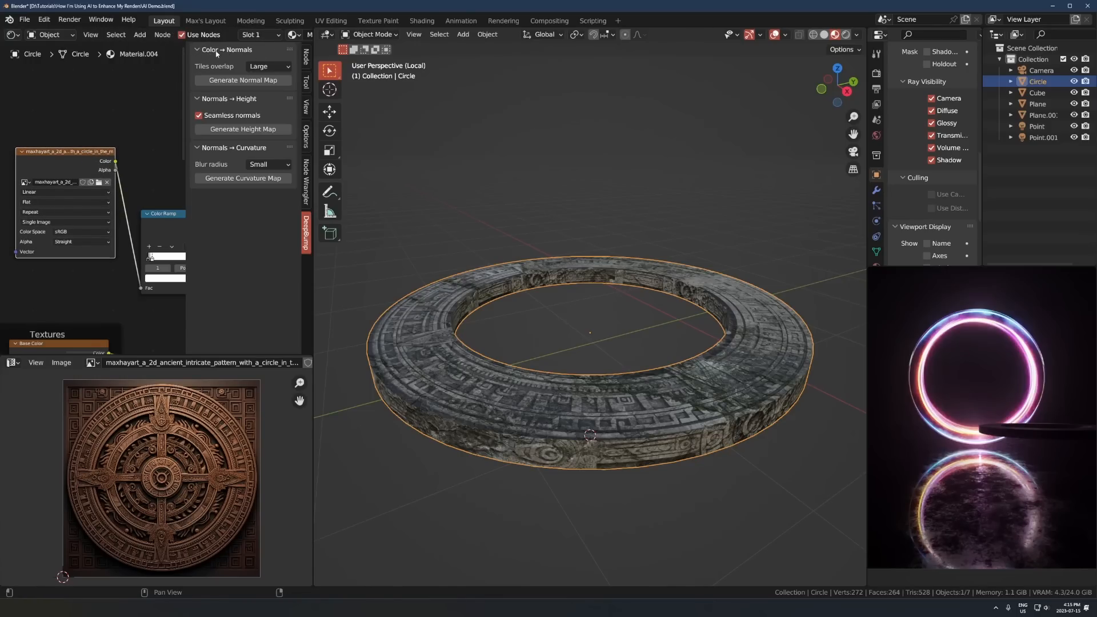
pyautogui.click(239, 81)
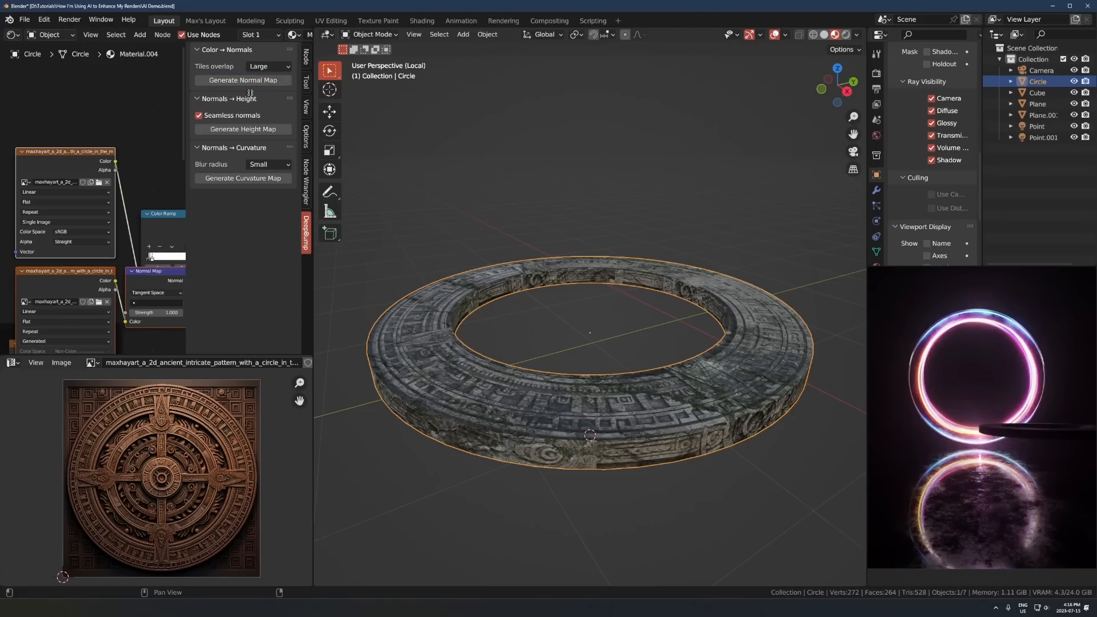
# Hide the DeepBump panel and move the pattern texture and its Color Ramp up, clear of the generated normal map nodes
pyautogui.press('n')
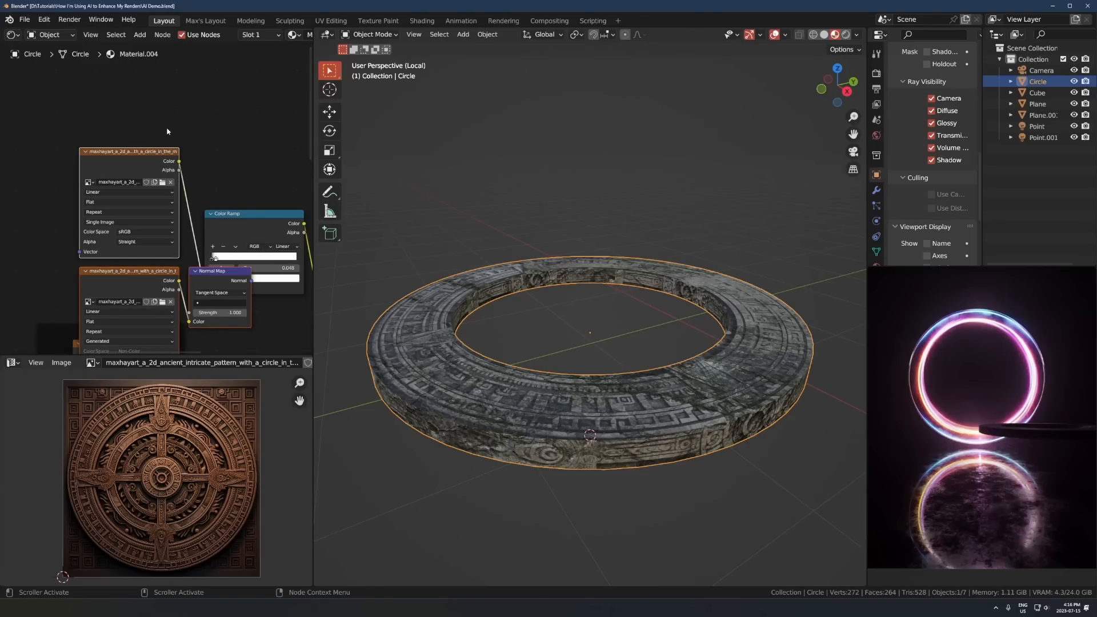
pyautogui.click(238, 176)
pyautogui.moveTo(265, 145); pyautogui.dragTo(127, 223)
pyautogui.press('g')
pyautogui.click(201, 135)
# Place the generated normal texture and its Normal Map node directly below the rock's normal texture nodes
pyautogui.moveTo(263, 289); pyautogui.dragTo(252, 195, button='middle')
pyautogui.scroll(-1, 252, 196)
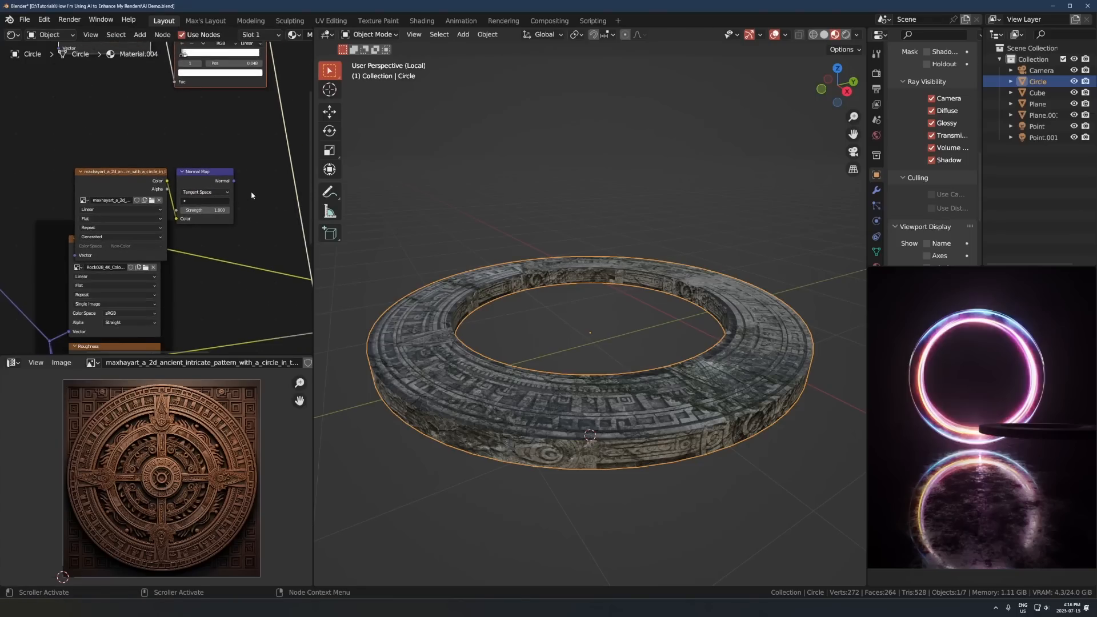
pyautogui.moveTo(252, 196); pyautogui.dragTo(143, 240)
pyautogui.scroll(-6, 171, 223)
pyautogui.press('g')
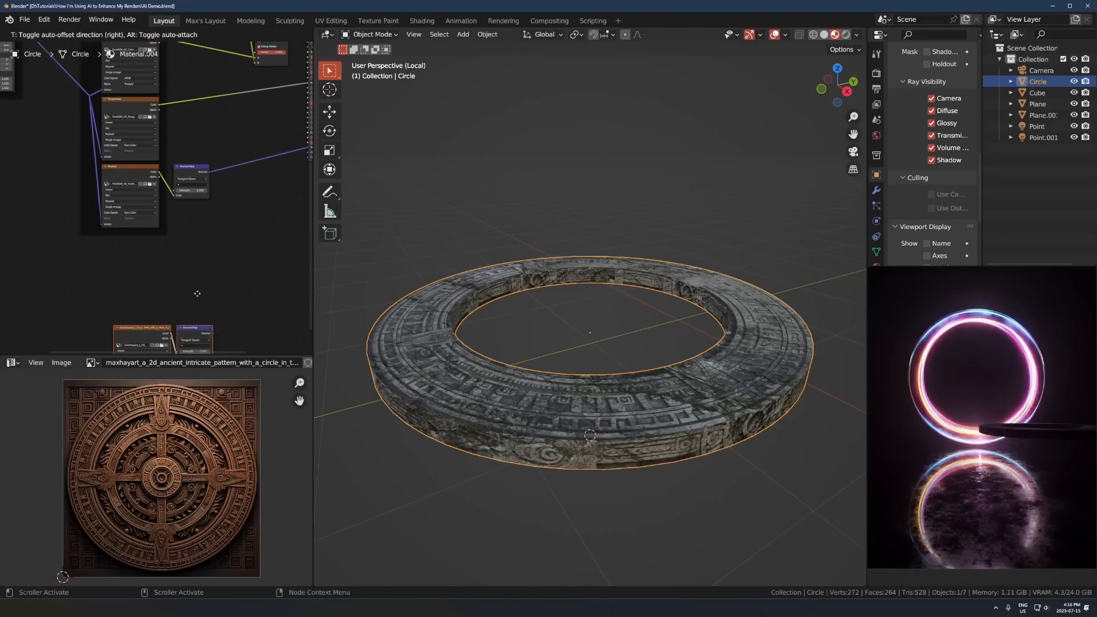
pyautogui.click(172, 320)
pyautogui.scroll(2, 188, 189)
pyautogui.click(180, 255)
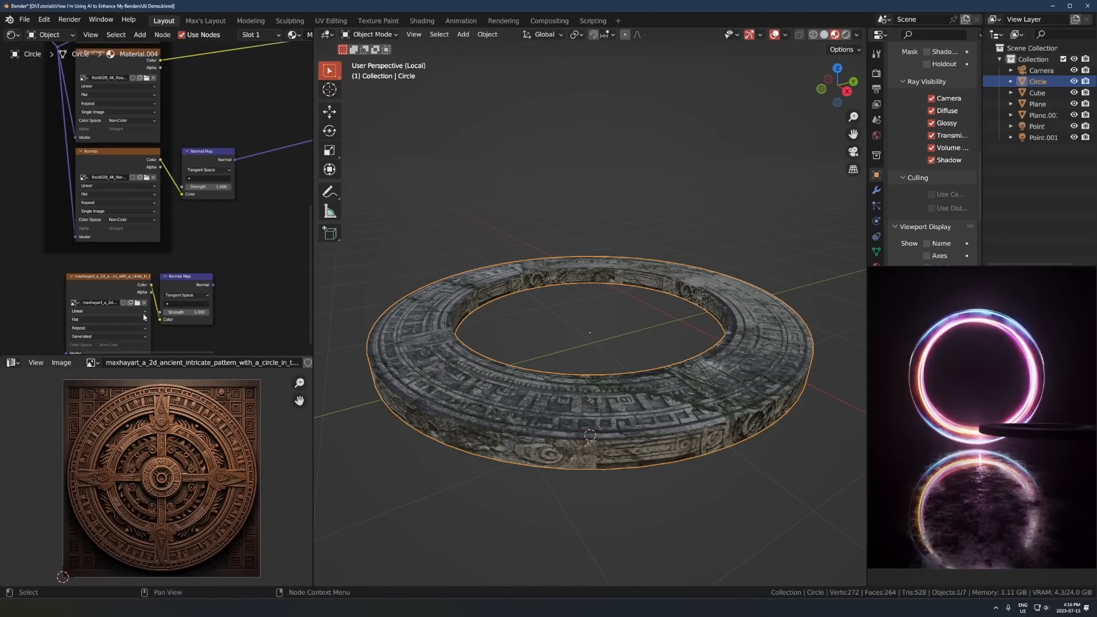
pyautogui.moveTo(203, 279); pyautogui.dragTo(124, 286, button='middle')
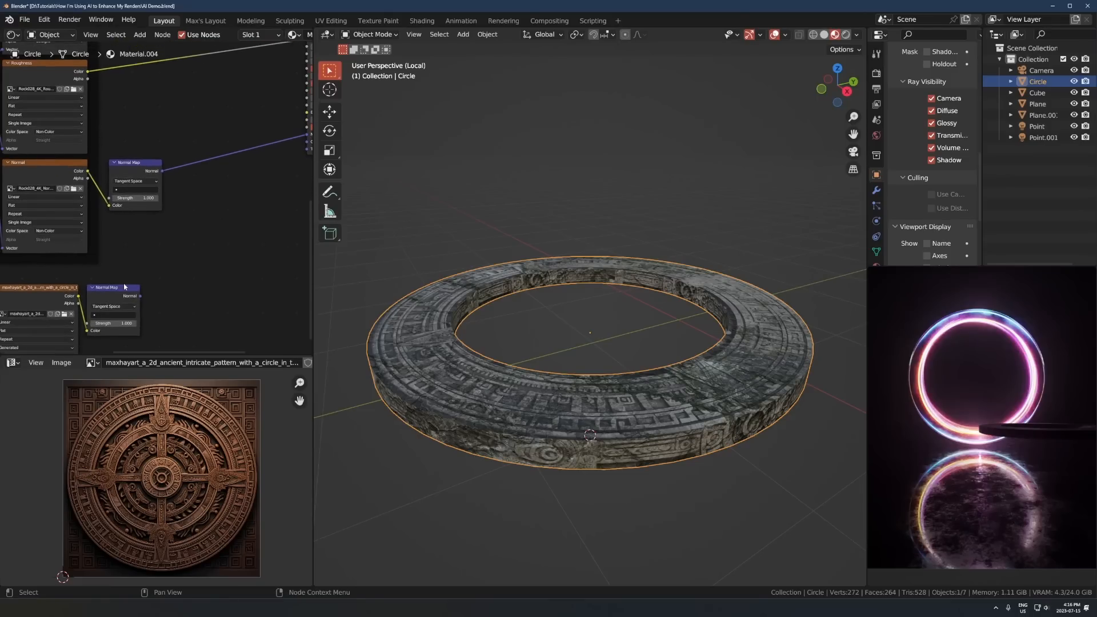
pyautogui.moveTo(162, 273); pyautogui.dragTo(33, 314)
pyautogui.press('g')
pyautogui.click(53, 291)
pyautogui.click(203, 260)
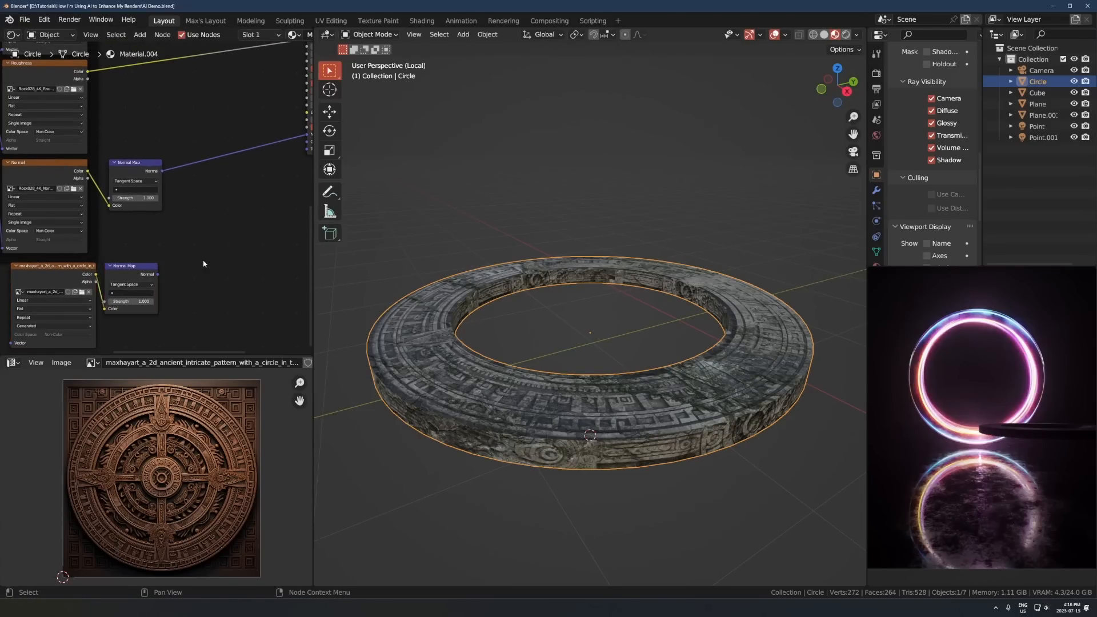
# Connect the pattern's Normal Map to the Principled BSDF's Normal input and raise its strength to about 1.4
pyautogui.moveTo(157, 274); pyautogui.dragTo(205, 134)
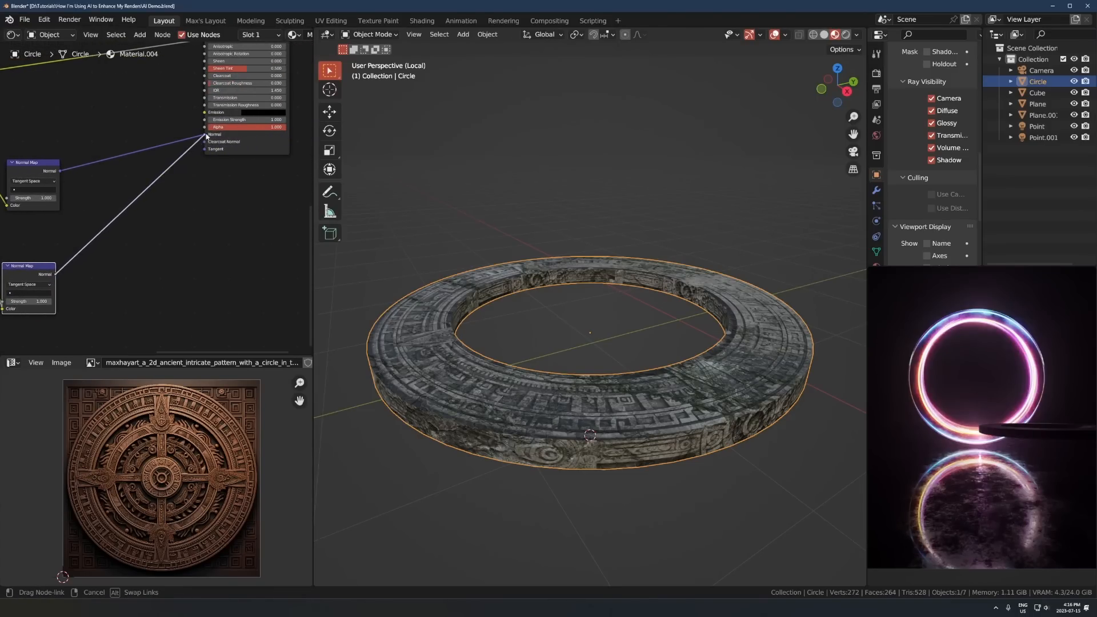
pyautogui.click(594, 338)
pyautogui.scroll(3, 585, 362)
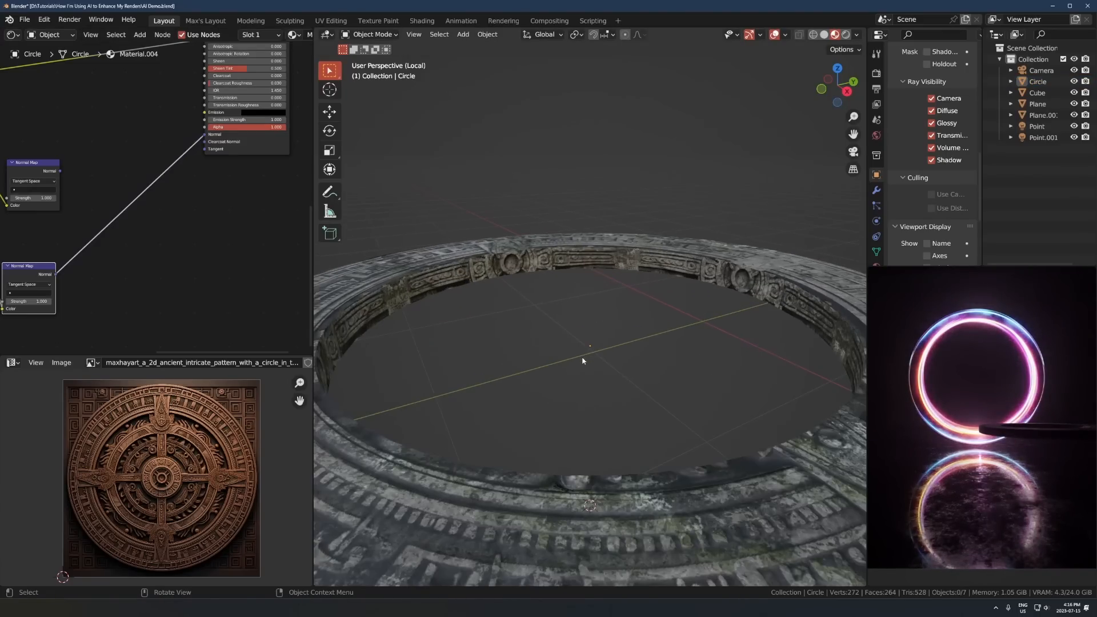
pyautogui.scroll(-2, 589, 357)
pyautogui.moveTo(594, 351); pyautogui.dragTo(599, 334, button='middle')
pyautogui.moveTo(38, 303)
pyautogui.mouseDown()
pyautogui.moveTo(83, 303)
pyautogui.moveTo(38, 303)
pyautogui.mouseUp()
pyautogui.moveTo(587, 301); pyautogui.dragTo(588, 321, button='middle')
# Bevel the inner and outer edge loops of the ring's top face in Edit Mode, and return to Object Mode
pyautogui.press('Tab')
pyautogui.press('2')
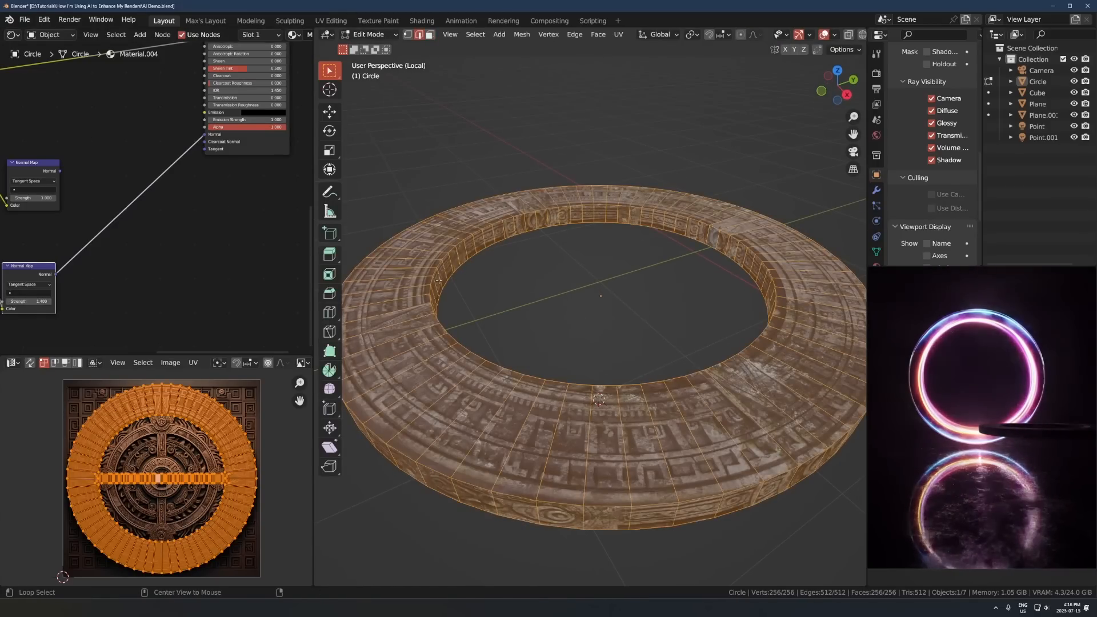
pyautogui.click(435, 277)
pyautogui.keyDown('alt'); pyautogui.click(435, 277); pyautogui.keyUp('alt')
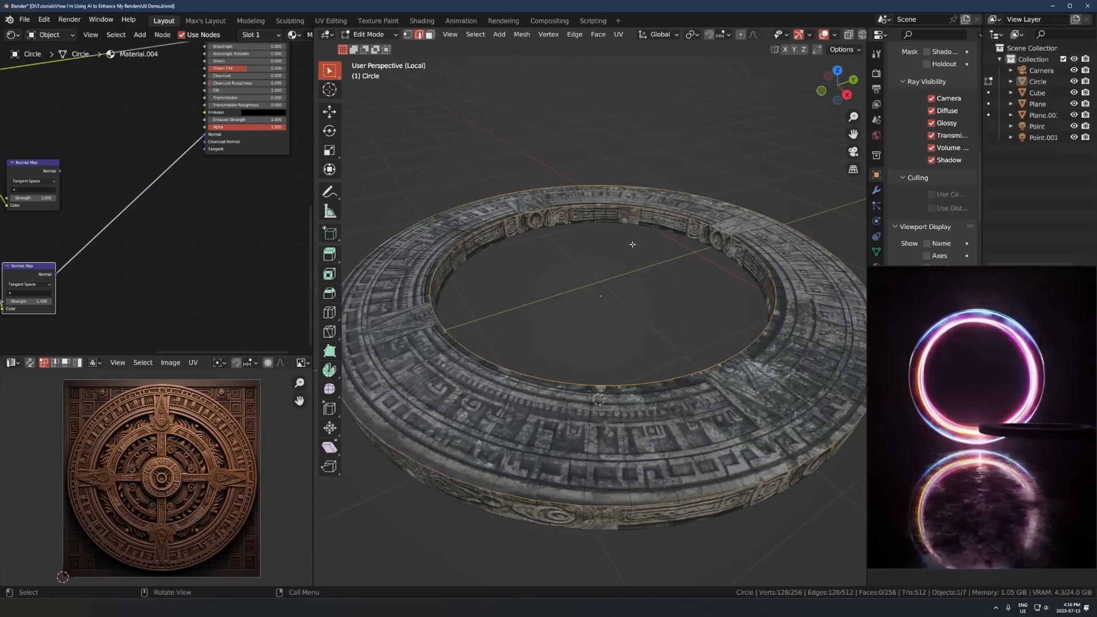
pyautogui.hotkey('ctrl', 'b')
pyautogui.press('Escape')
pyautogui.press('Tab')
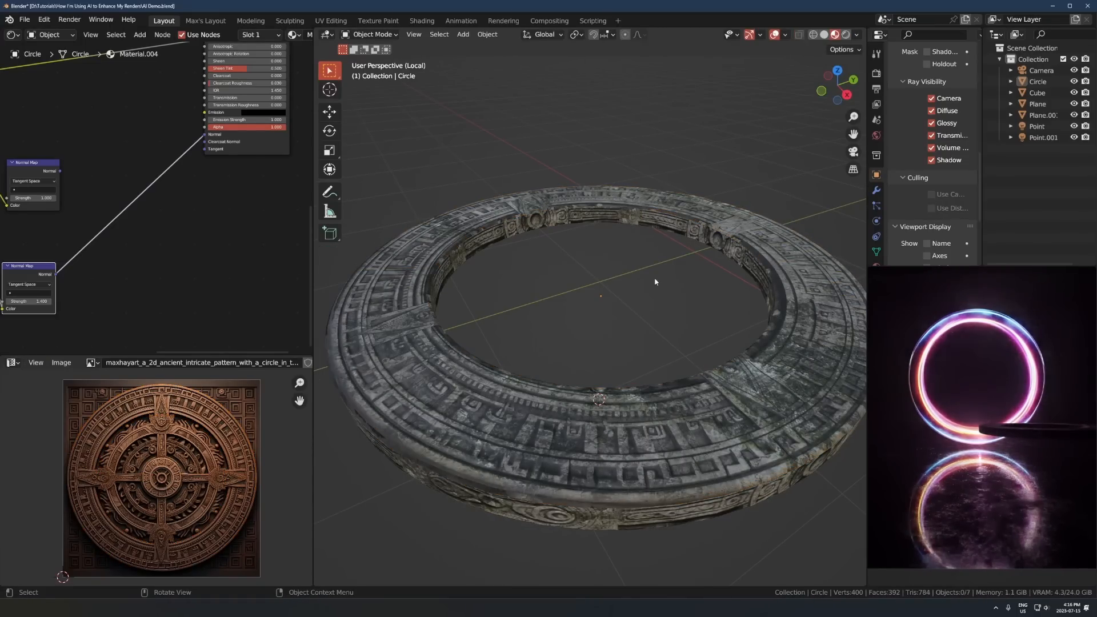
pyautogui.moveTo(651, 268); pyautogui.dragTo(659, 304, button='middle')
# Display the generated normal map image and save it as a PNG in D:\Tutorials\How I'm Using AI to Enhance My Renders
pyautogui.moveTo(73, 204); pyautogui.dragTo(199, 160, button='middle')
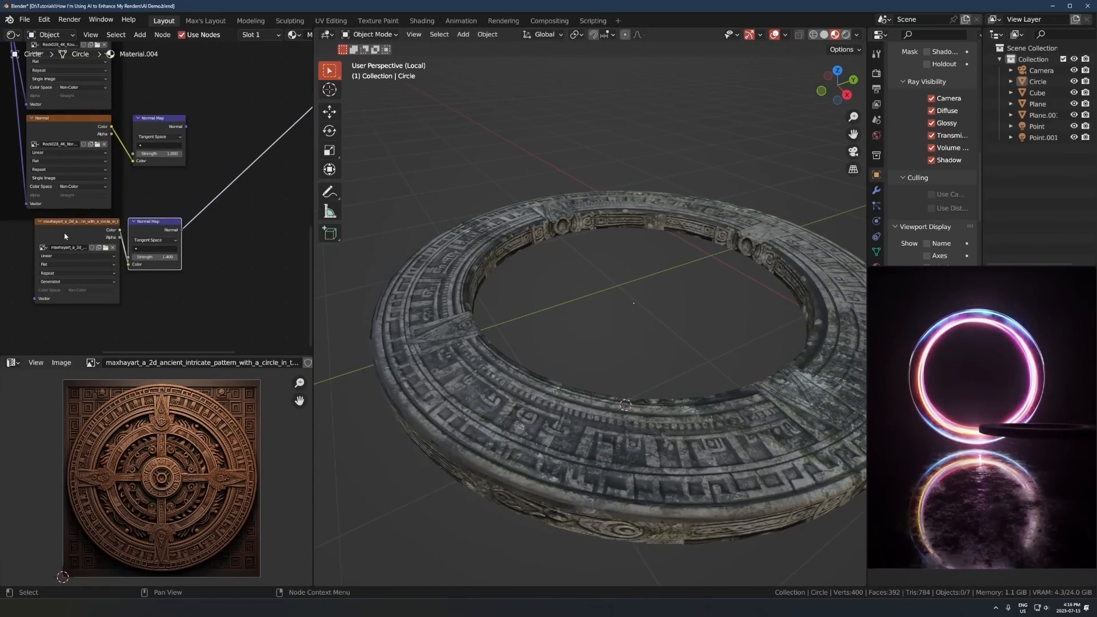
pyautogui.click(66, 235)
pyautogui.scroll(1, 146, 447)
pyautogui.scroll(2, 146, 447)
pyautogui.moveTo(287, 435); pyautogui.dragTo(219, 470, button='middle')
pyautogui.scroll(-4, 134, 459)
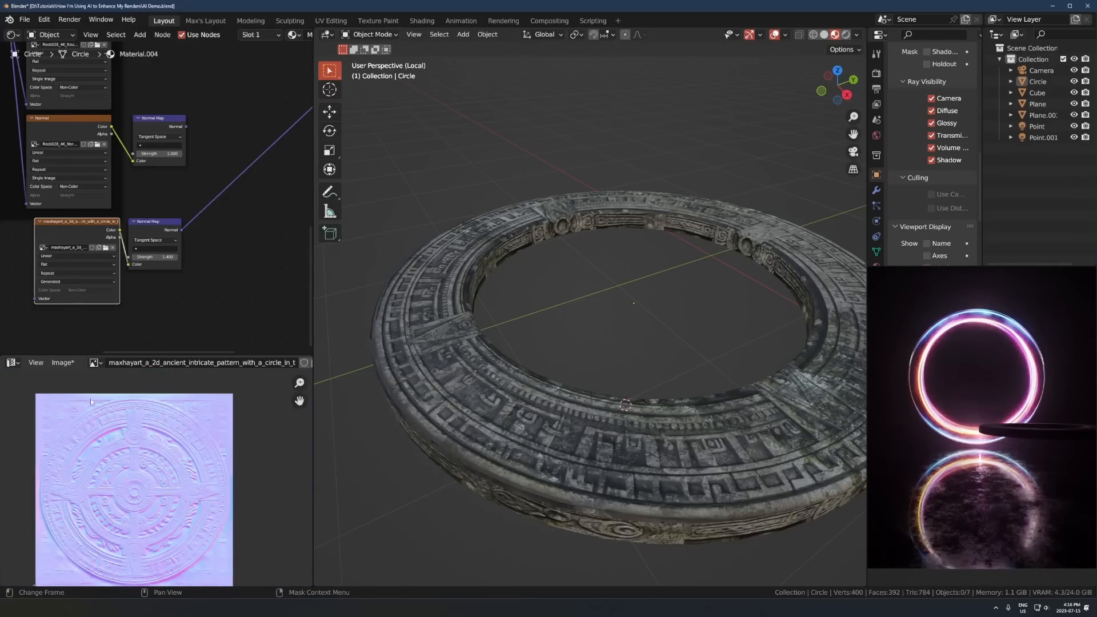
pyautogui.click(62, 363)
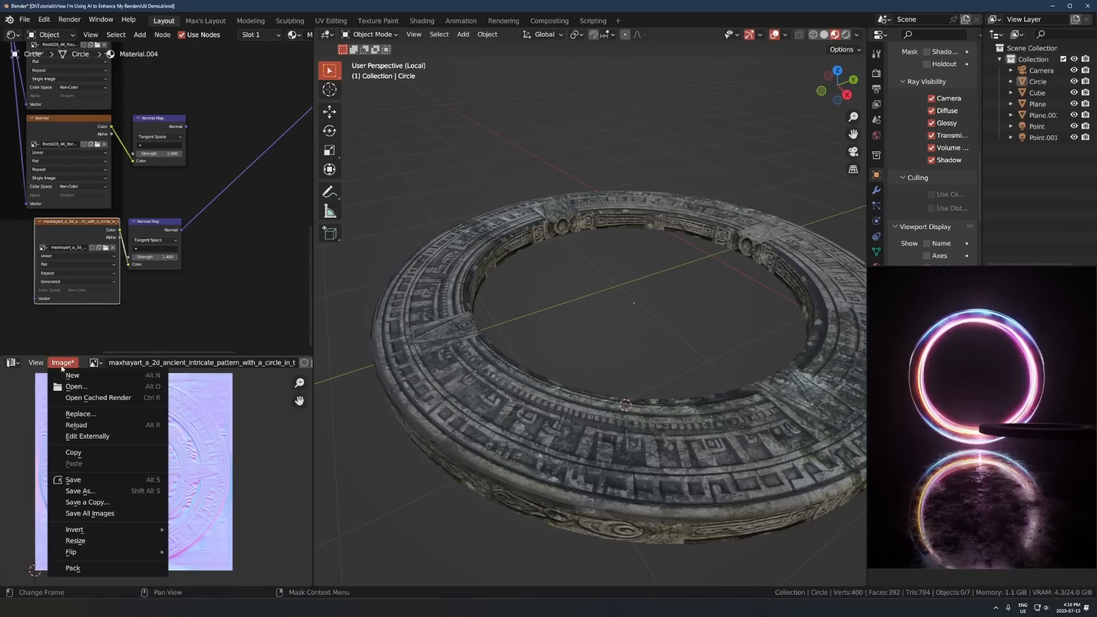
pyautogui.click(77, 490)
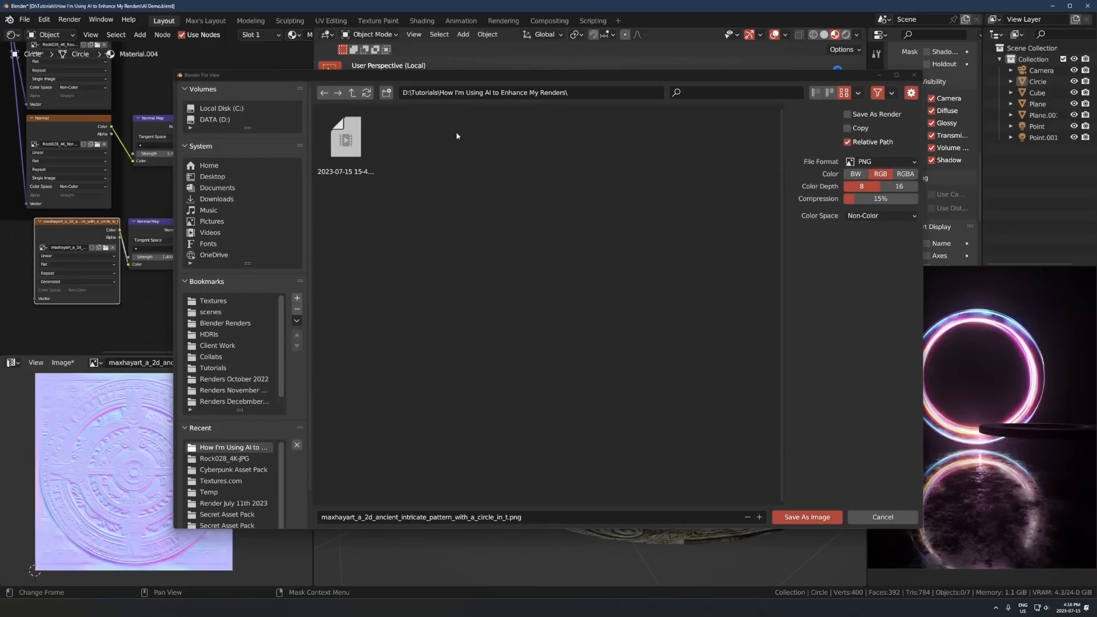
pyautogui.click(807, 517)
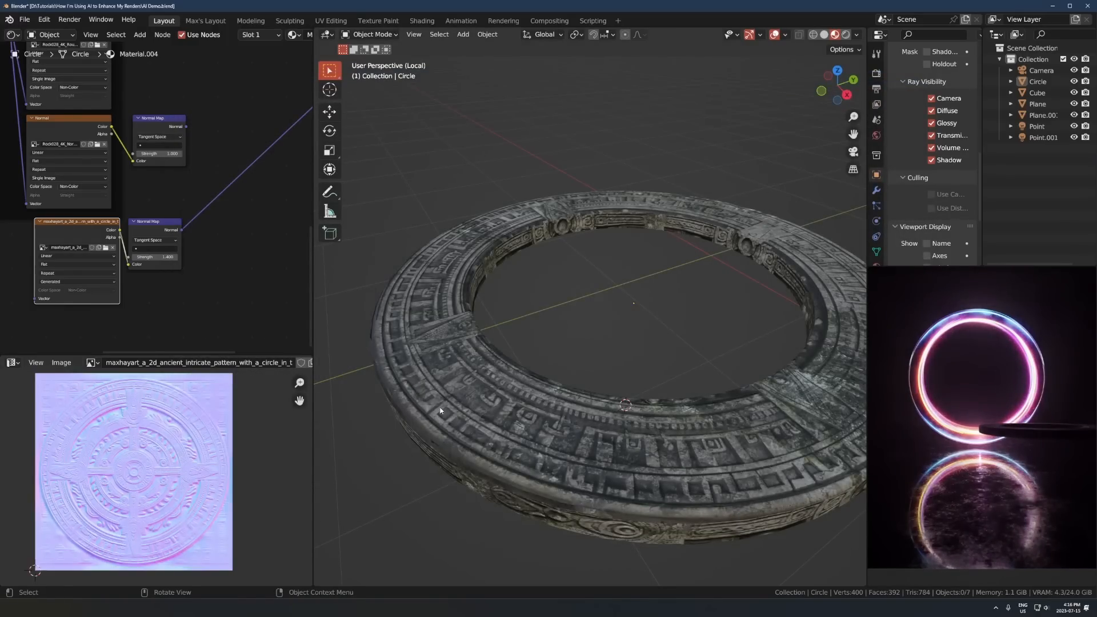
# Raise the strength of the pattern's Normal Map node, inspect the ring's relief, and move the node clear of the rock's Normal Map
pyautogui.click(440, 410)
pyautogui.scroll(1, 169, 274)
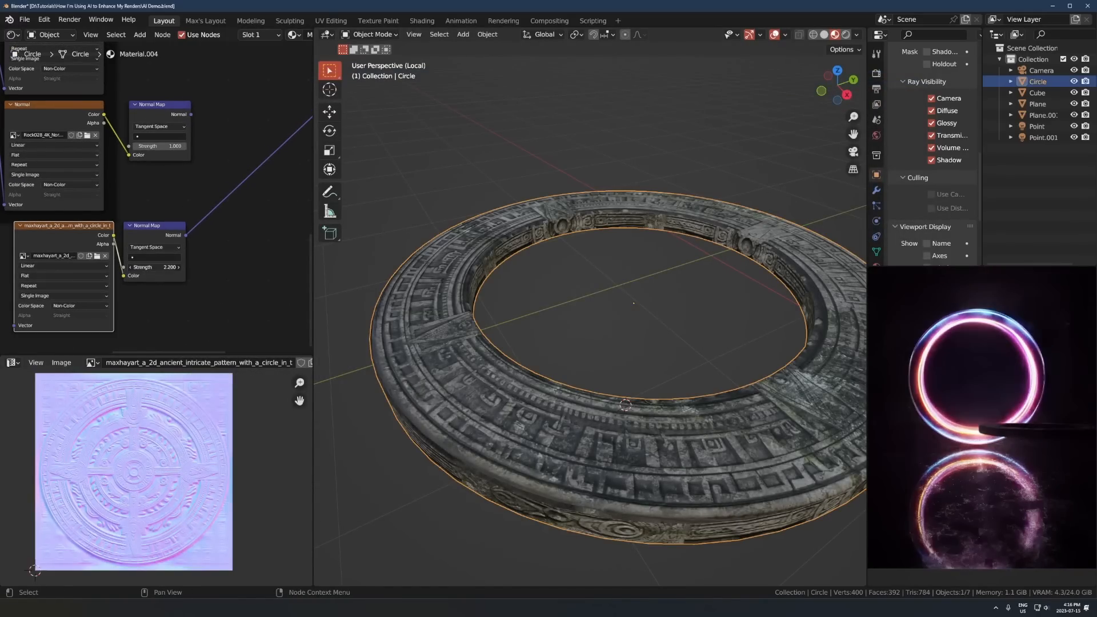
pyautogui.moveTo(154, 267)
pyautogui.mouseDown()
pyautogui.moveTo(206, 267)
pyautogui.moveTo(148, 267)
pyautogui.mouseUp()
pyautogui.scroll(-2, 662, 295)
pyautogui.keyDown('shift'); pyautogui.moveTo(670, 289); pyautogui.dragTo(628, 319, button='middle'); pyautogui.keyUp('shift')
pyautogui.click(714, 286)
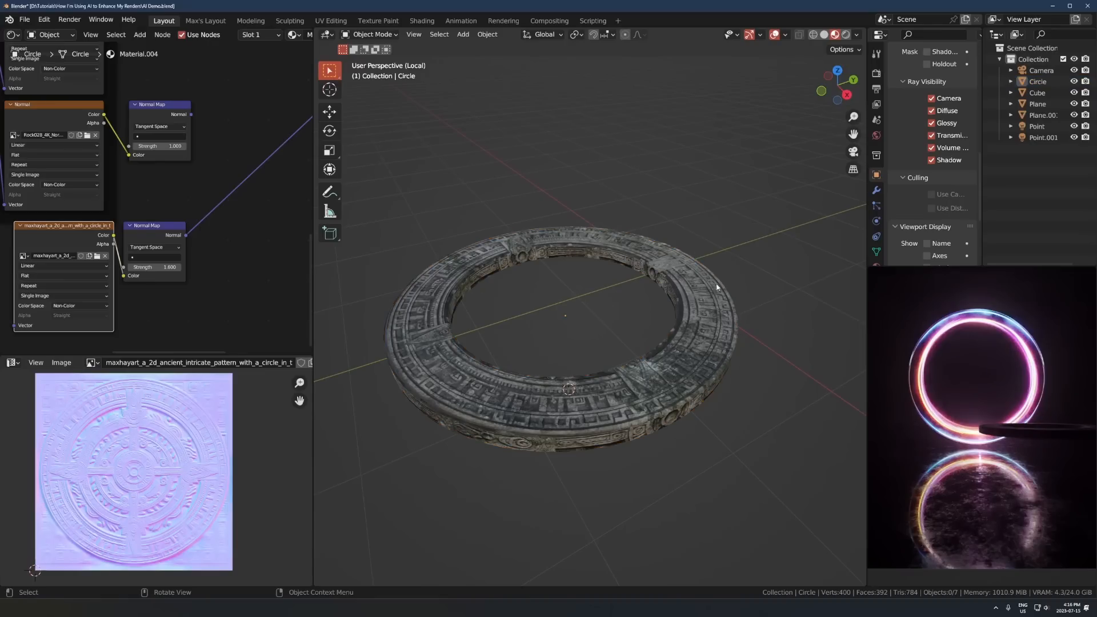
pyautogui.moveTo(715, 287); pyautogui.dragTo(528, 260, button='middle')
pyautogui.scroll(-1, 144, 286)
pyautogui.keyDown('ctrl'); pyautogui.scroll(2, 144, 297); pyautogui.keyUp('ctrl')
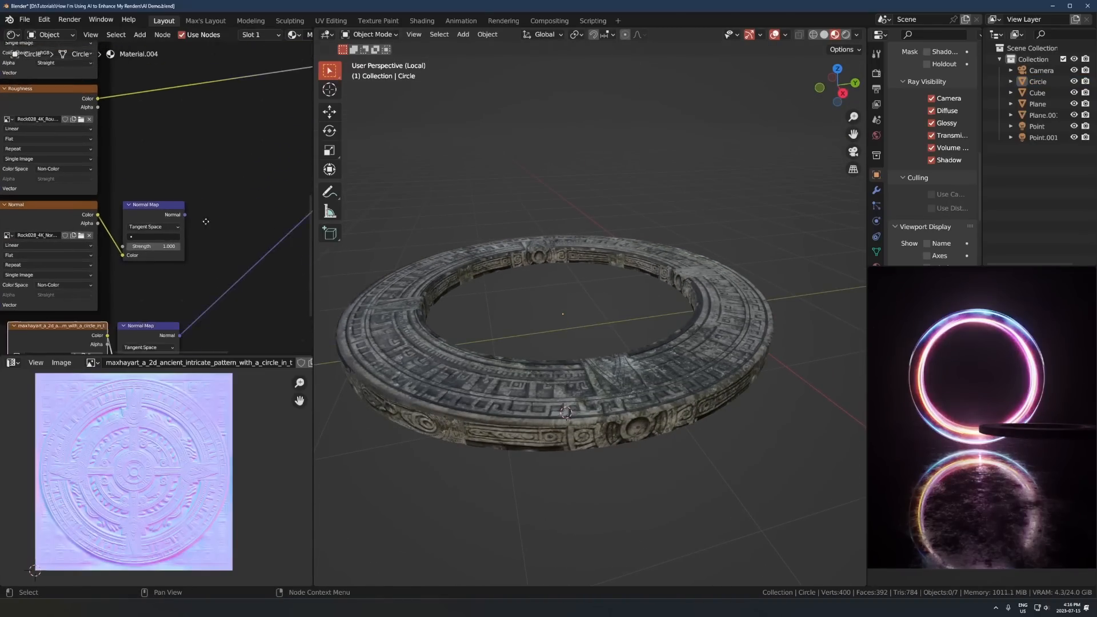
pyautogui.moveTo(144, 302); pyautogui.dragTo(220, 244)
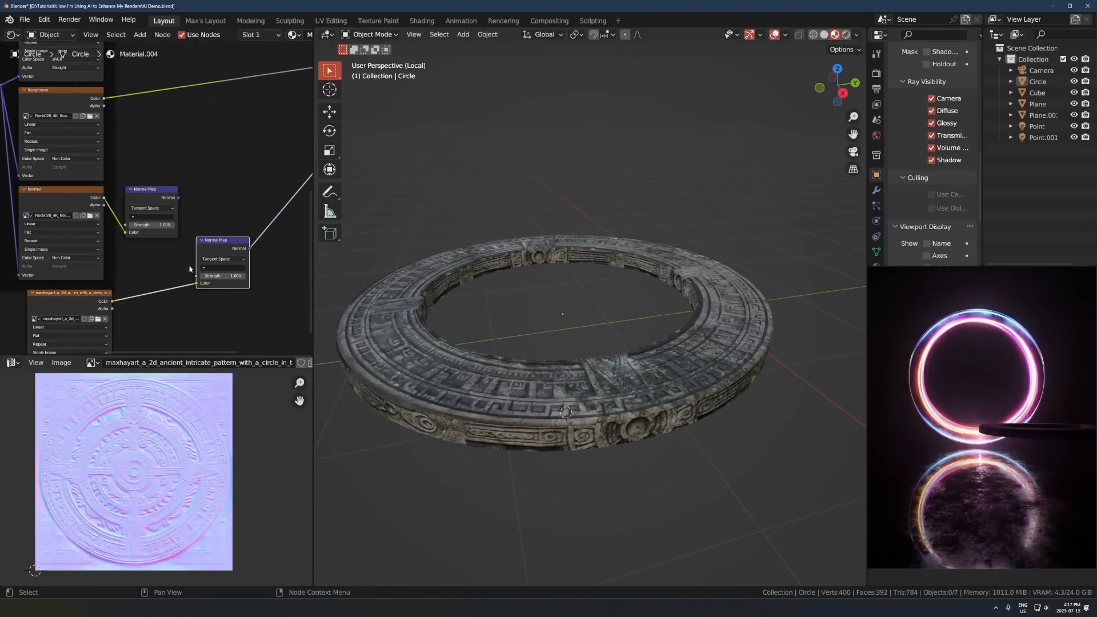
# Lower the ring along Z and reposition it in the foreground of the camera view, beneath the glowing ring
pyautogui.scroll(-3, 499, 301)
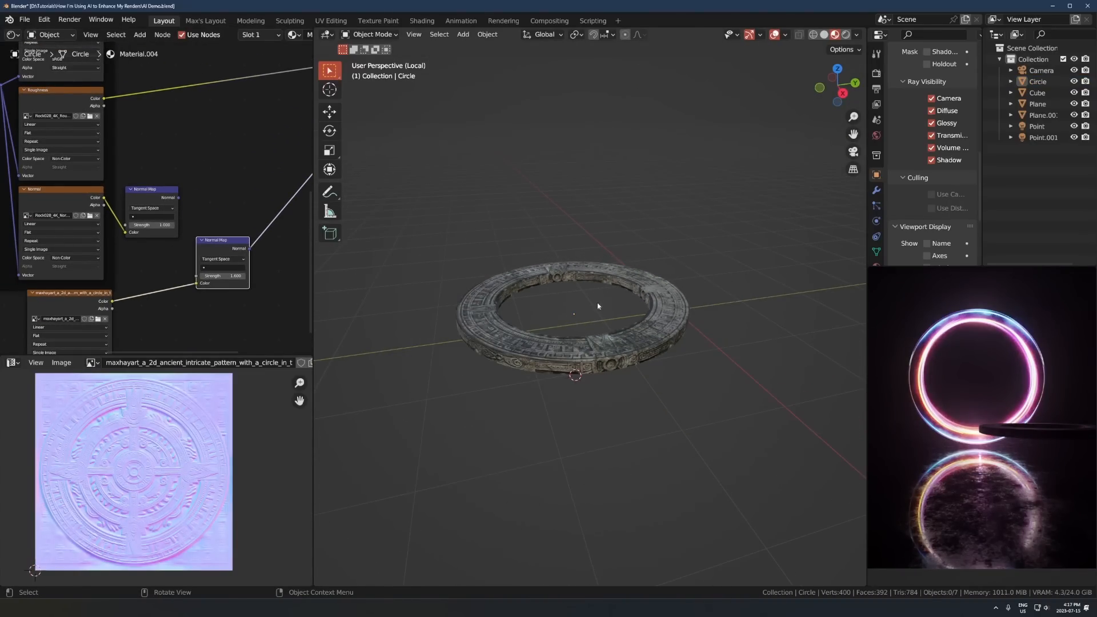
pyautogui.click(600, 306)
pyautogui.press('g')
pyautogui.press('z')
pyautogui.click(702, 321)
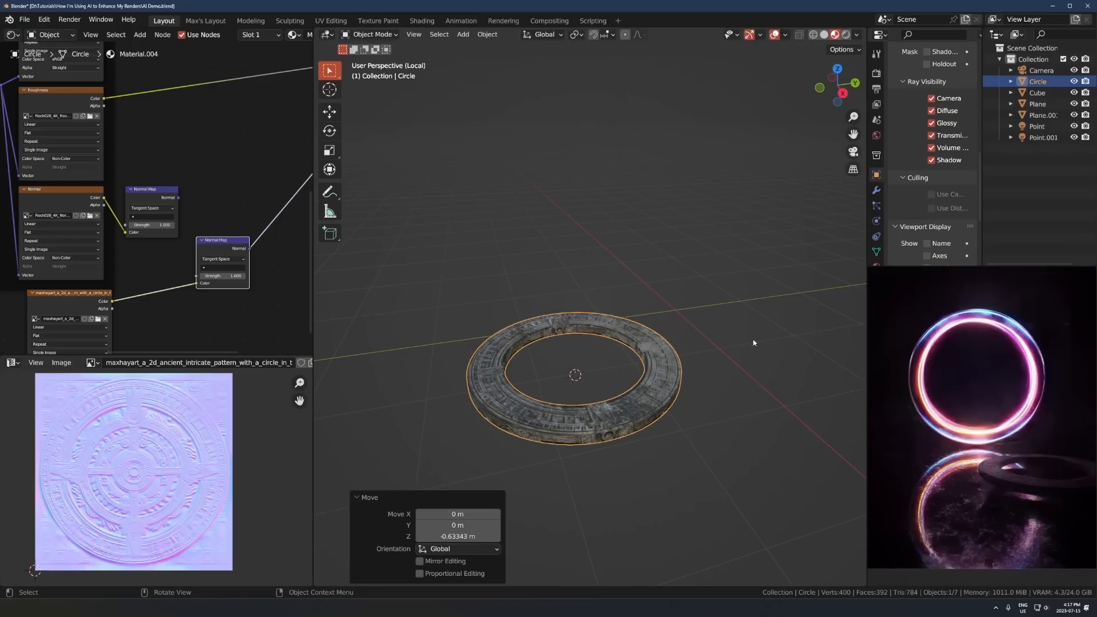
pyautogui.moveTo(702, 321); pyautogui.dragTo(1058, 481, button='middle')
pyautogui.press('z')
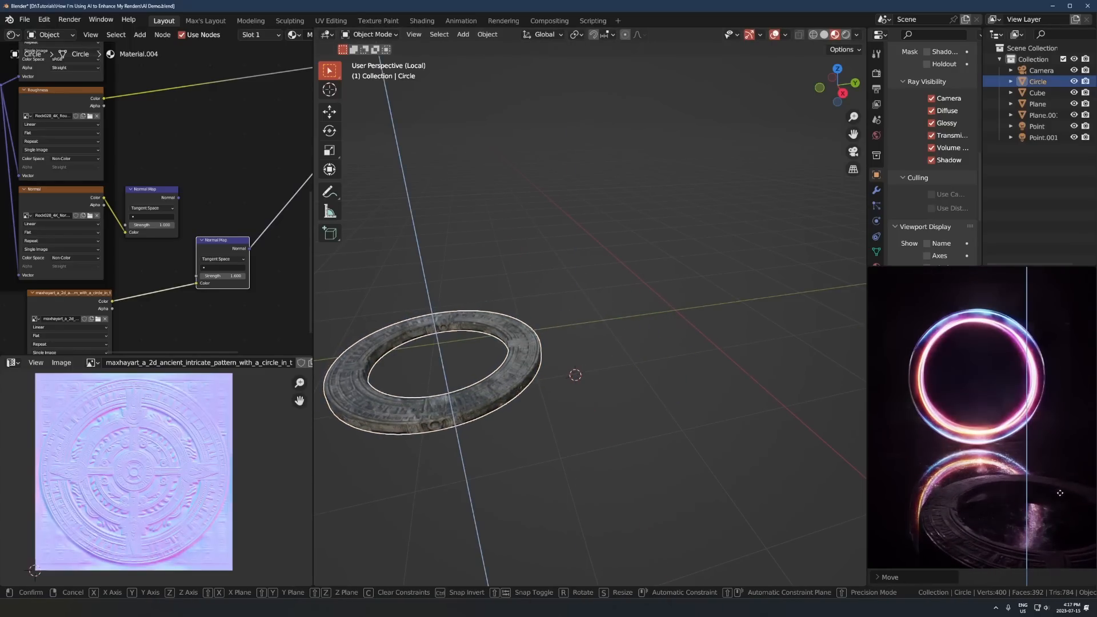
pyautogui.click(1051, 496)
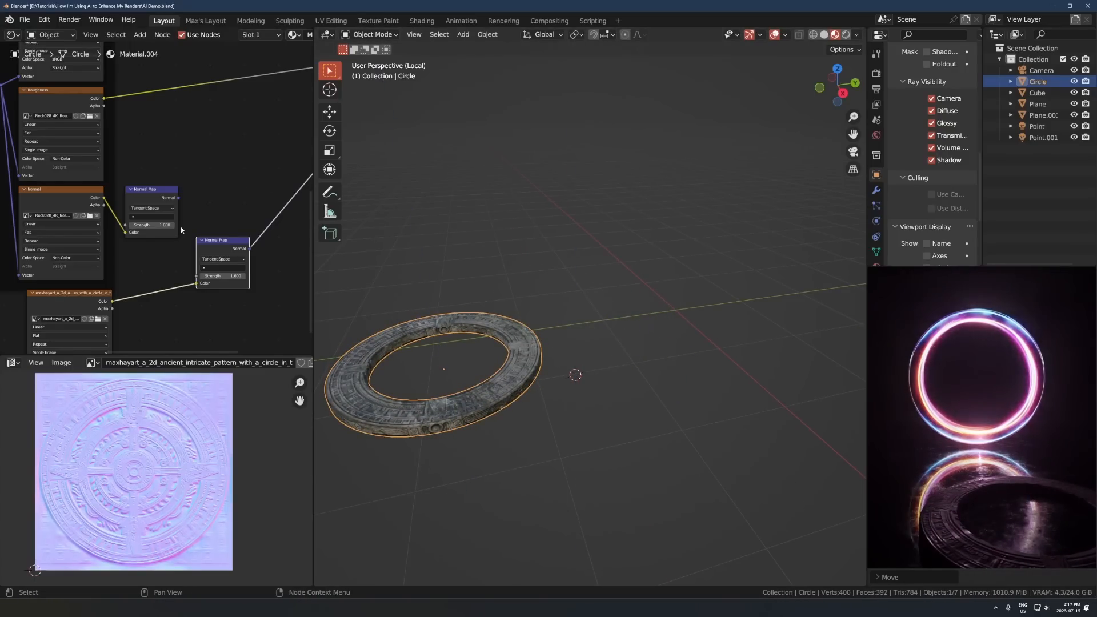
# Set the strength of the pattern's Normal Map node to 0.8
pyautogui.scroll(2, 181, 230)
pyautogui.moveTo(254, 312); pyautogui.dragTo(223, 313)
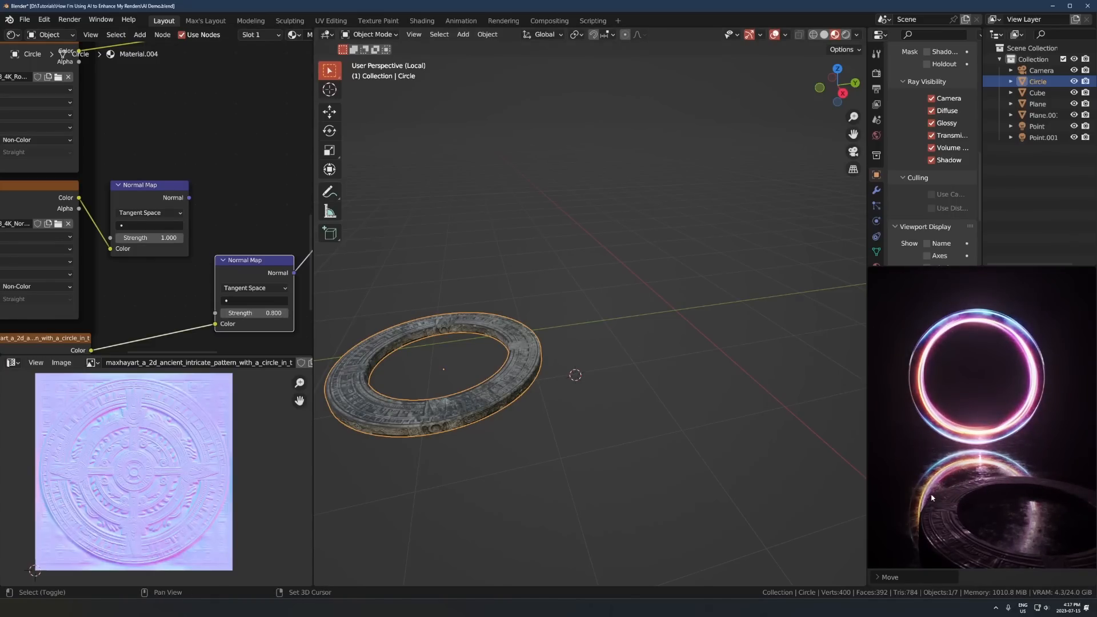
pyautogui.scroll(-5, 265, 167)
pyautogui.moveTo(265, 168); pyautogui.dragTo(193, 245, button='middle')
pyautogui.scroll(3, 249, 184)
pyautogui.moveTo(191, 181); pyautogui.dragTo(198, 252, button='middle')
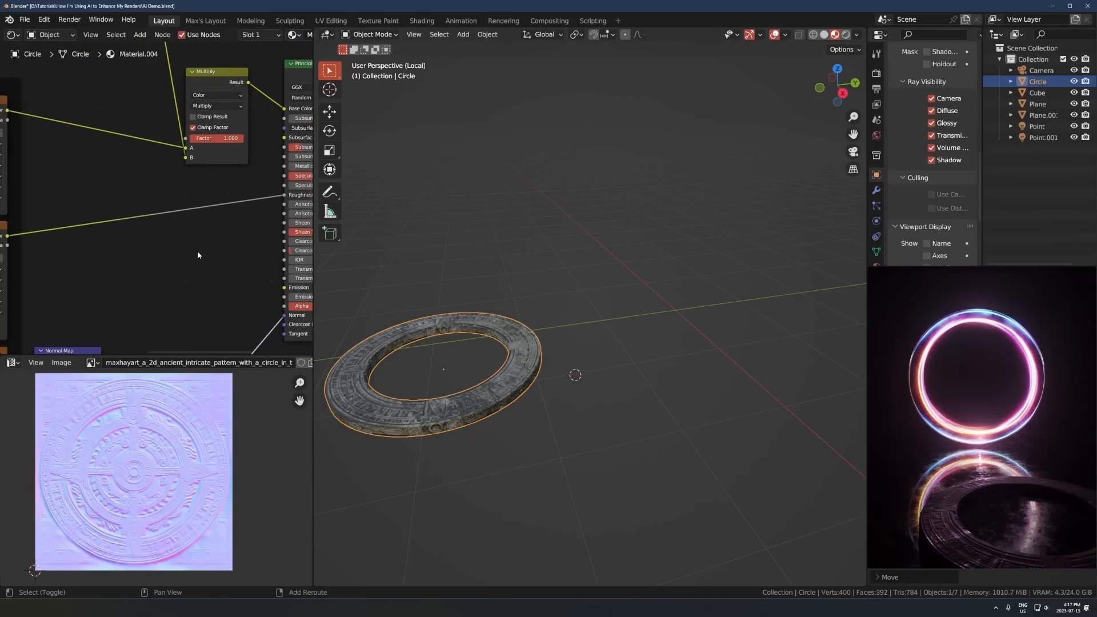
pyautogui.hotkey('shift', 'a')
pyautogui.write('sc')
pyautogui.press('Escape')
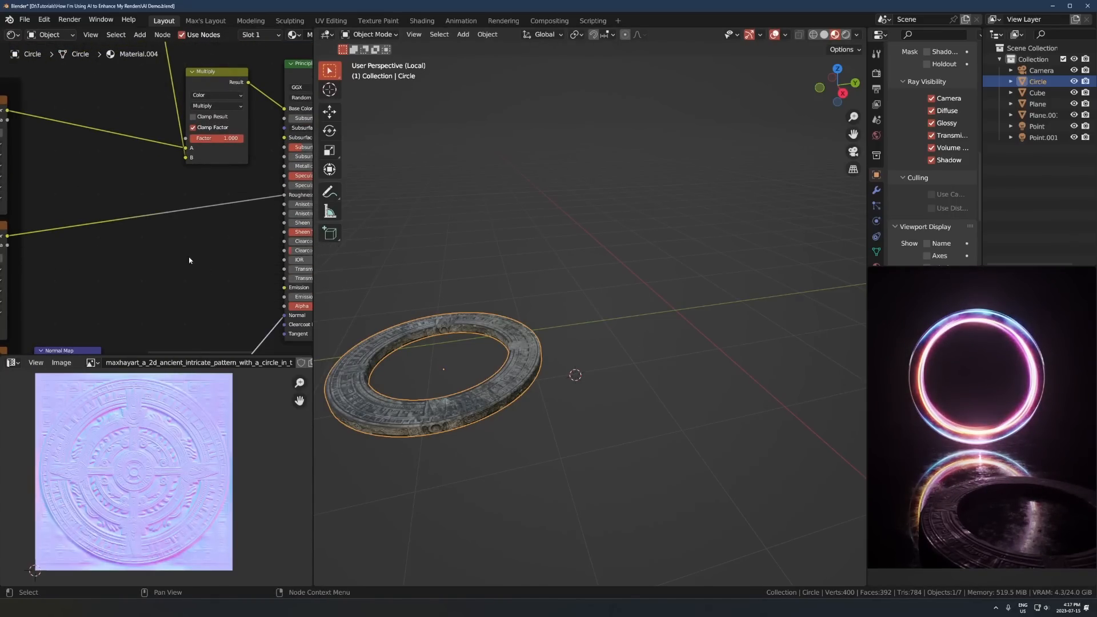
# Insert a Color Ramp between the rock's roughness texture and the Principled BSDF's Roughness input
pyautogui.hotkey('shift', 'a')
pyautogui.write('col')
pyautogui.press('Down')
pyautogui.press('Down')
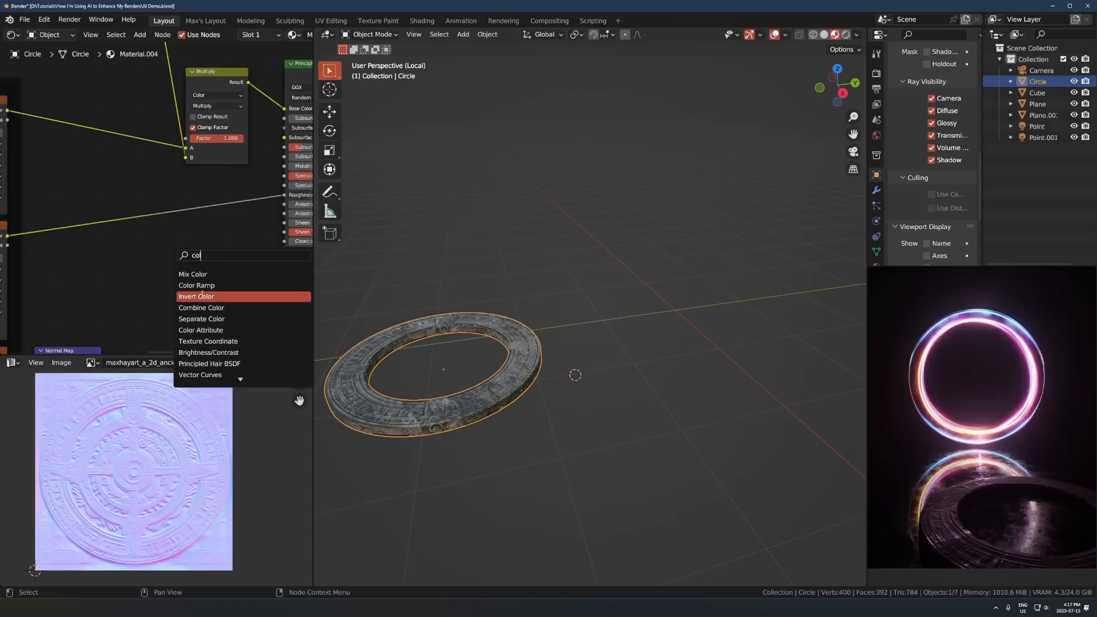
pyautogui.press('Up')
pyautogui.press('Return')
pyautogui.click(157, 212)
pyautogui.scroll(2, 160, 214)
pyautogui.scroll(2, 161, 215)
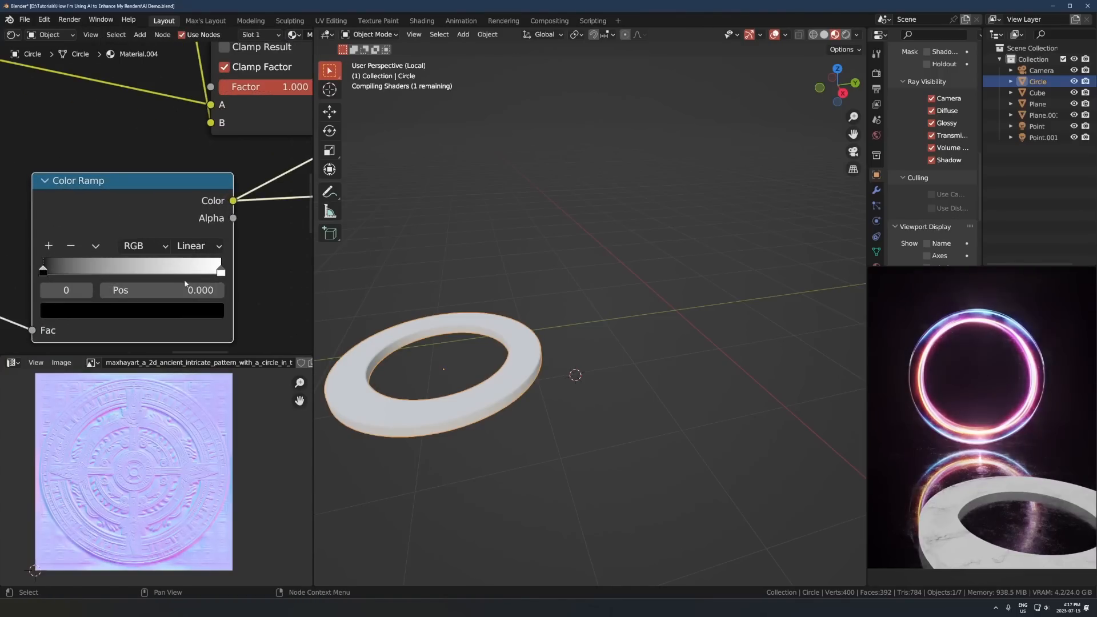
# Adjust the roughness Color Ramp, placing its black stop at about 0.332 and its white stop at about 0.849
pyautogui.moveTo(161, 216); pyautogui.dragTo(132, 166, button='middle')
pyautogui.moveTo(14, 228); pyautogui.dragTo(92, 242)
pyautogui.scroll(-5, 143, 206)
pyautogui.moveTo(251, 148); pyautogui.dragTo(132, 160, button='middle')
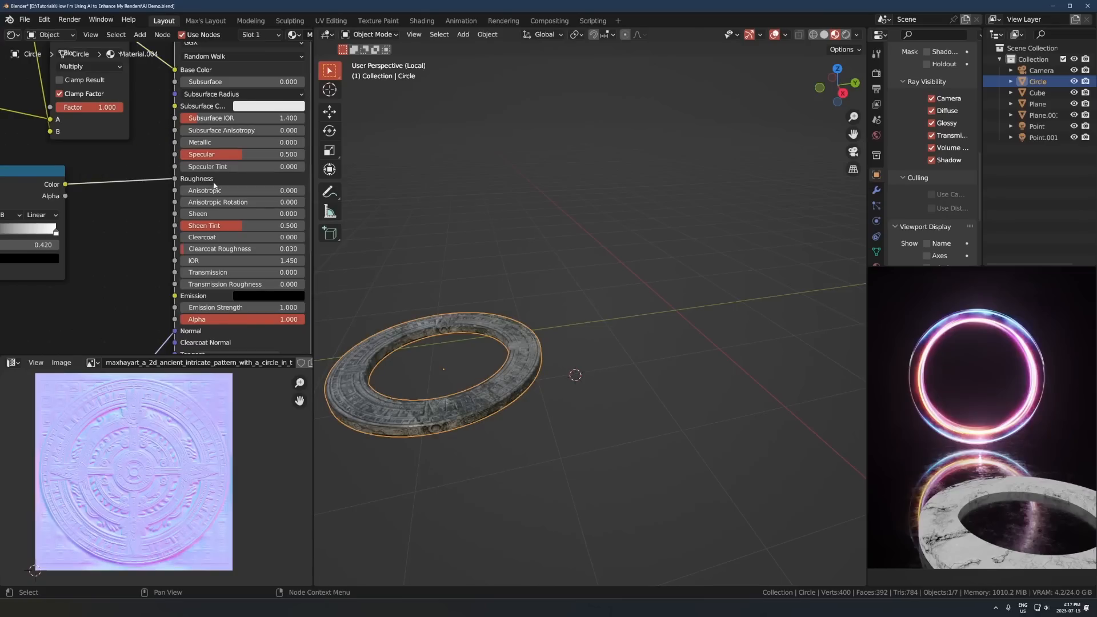
pyautogui.scroll(2, 252, 213)
pyautogui.scroll(-1, 251, 213)
pyautogui.moveTo(251, 213); pyautogui.dragTo(358, 180, button='middle')
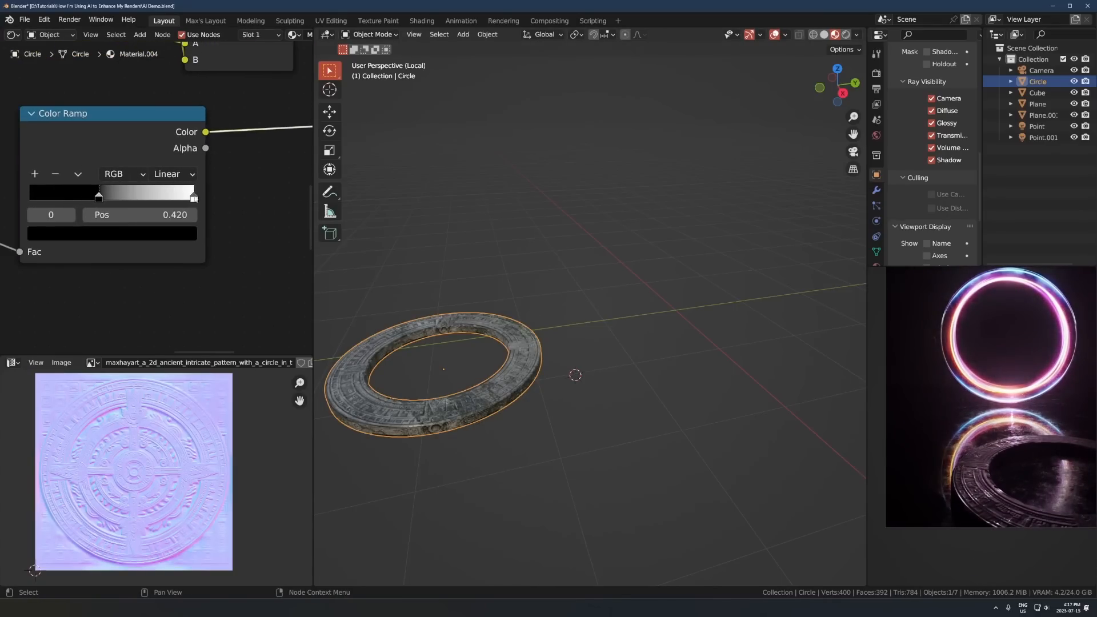
pyautogui.moveTo(194, 197); pyautogui.dragTo(169, 197)
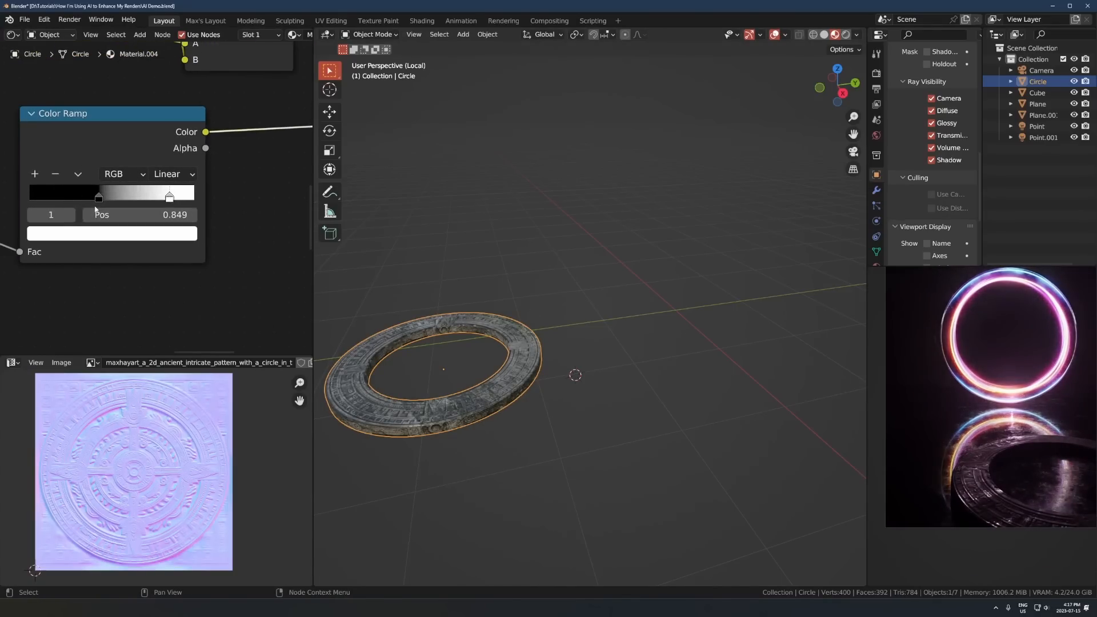
pyautogui.moveTo(98, 197); pyautogui.dragTo(85, 196)
pyautogui.scroll(-1, 84, 196)
# Raise the Principled BSDF's Metallic to its maximum and reduce the Multiply node's Factor to 0
pyautogui.moveTo(84, 197); pyautogui.dragTo(0, 269, button='middle')
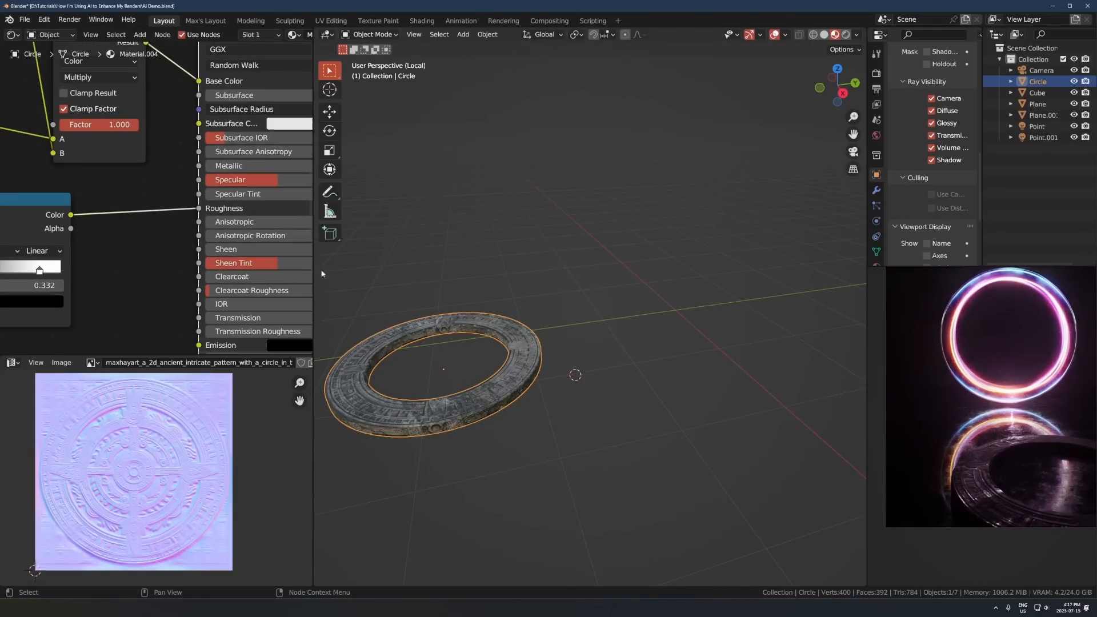
pyautogui.scroll(-2, 321, 273)
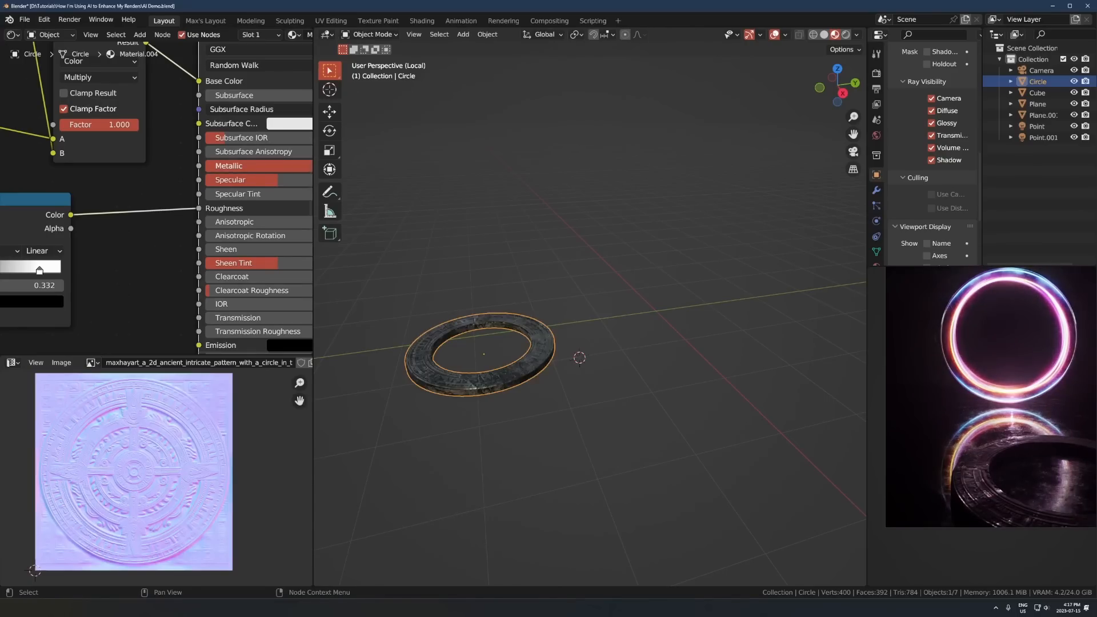
pyautogui.moveTo(243, 135); pyautogui.dragTo(219, 236, button='middle')
pyautogui.moveTo(81, 230); pyautogui.dragTo(173, 238, button='middle')
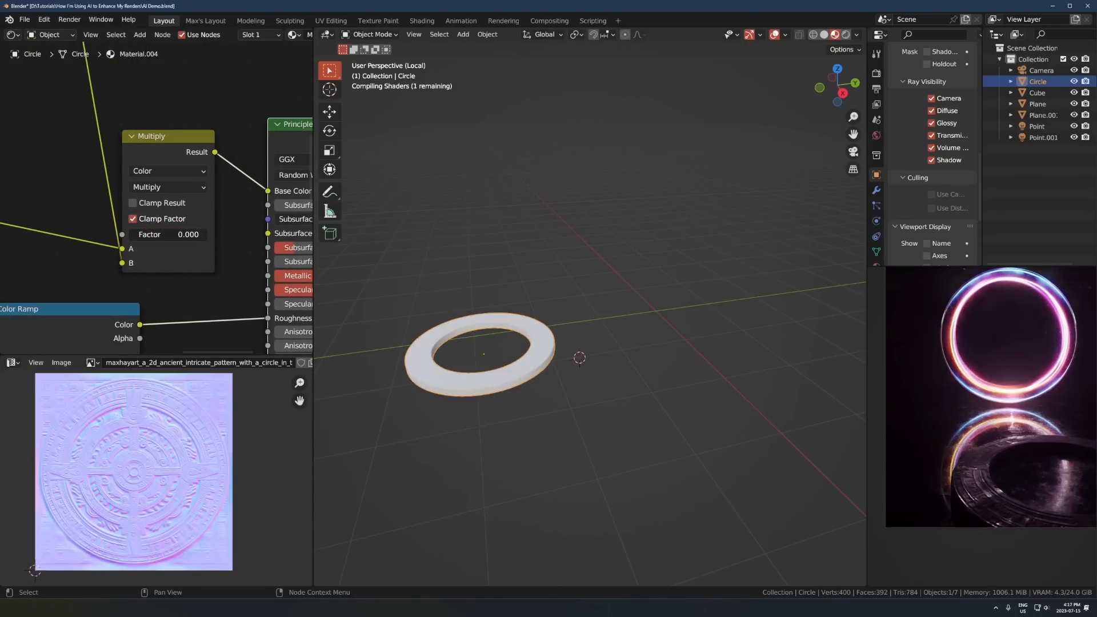
# Set the Multiply node's Factor to 1.000
pyautogui.moveTo(173, 234); pyautogui.dragTo(129, 234)
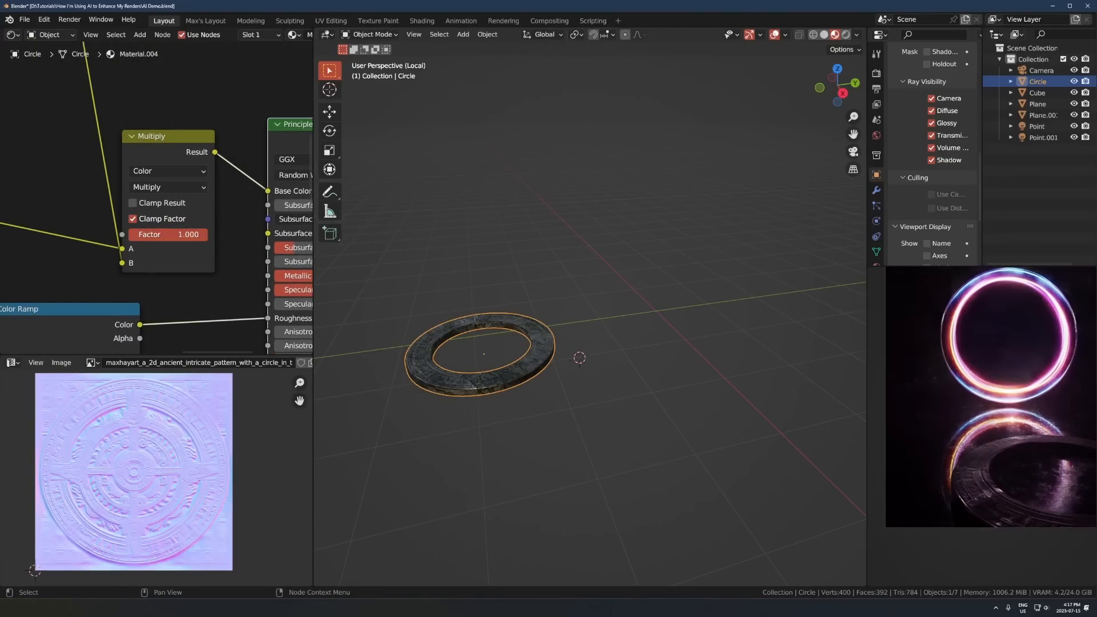
pyautogui.scroll(-1, 268, 289)
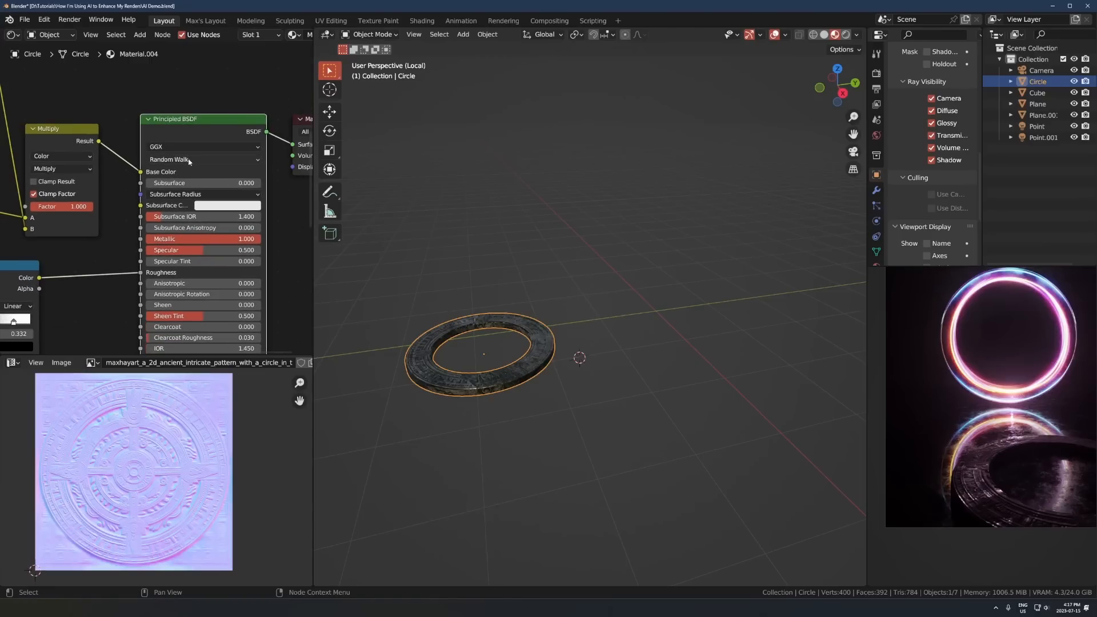
pyautogui.scroll(1, 140, 182)
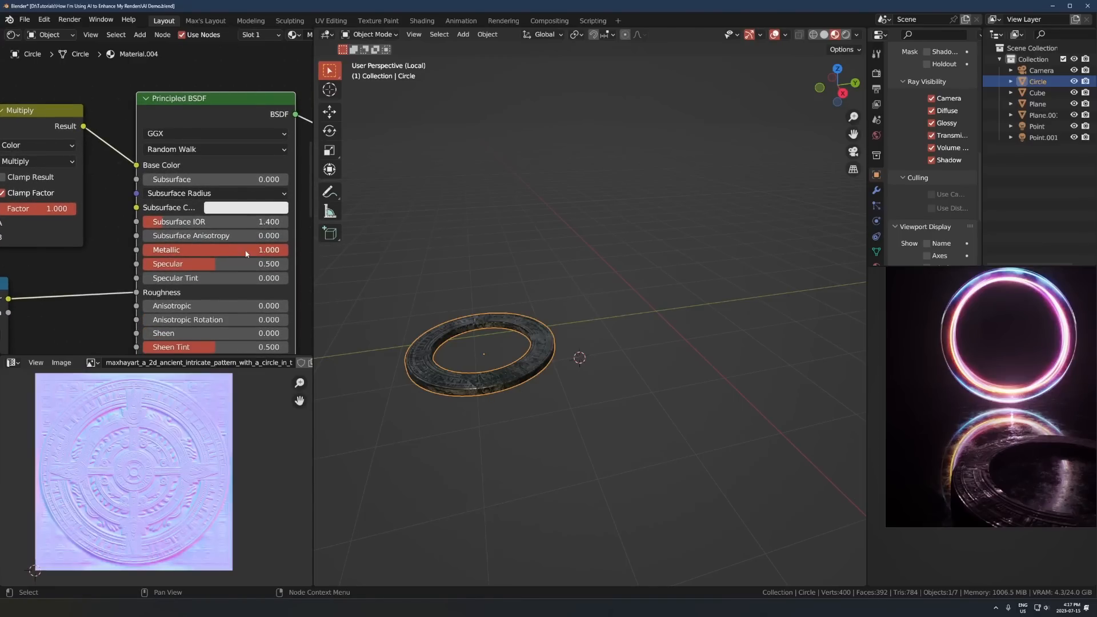
pyautogui.scroll(1, 129, 175)
# Duplicate the ring's entire mesh in place and scale the copy to about 0.497 in X and Y, keeping its height
pyautogui.press('KP_0')
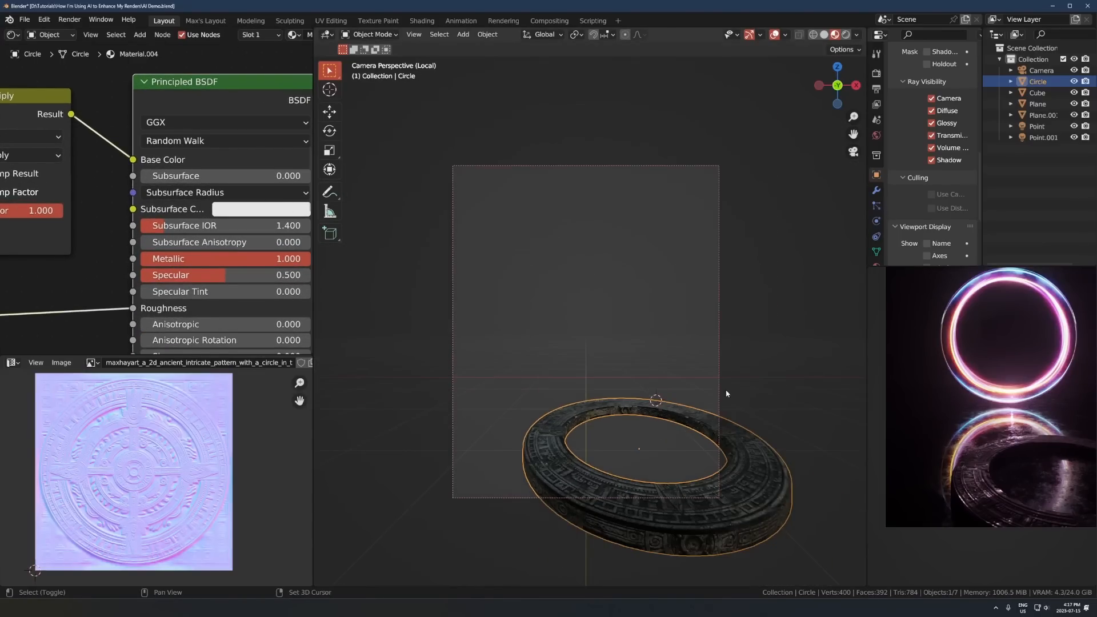
pyautogui.press('Tab')
pyautogui.press('3')
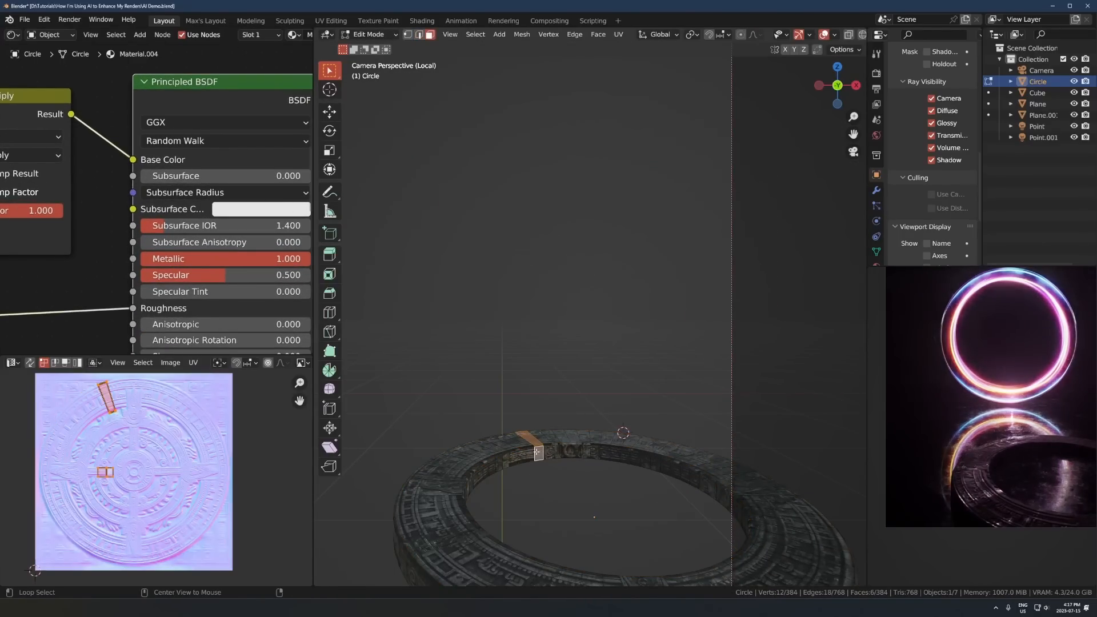
pyautogui.keyDown('alt'); pyautogui.click(517, 444); pyautogui.keyUp('alt')
pyautogui.press('a')
pyautogui.scroll(-2, 765, 405)
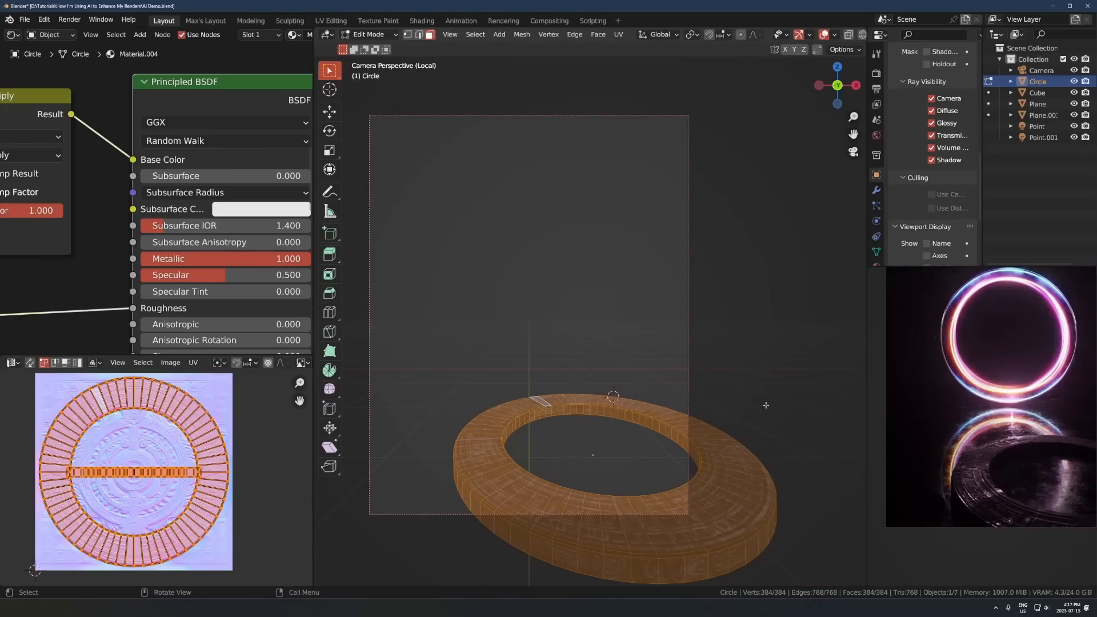
pyautogui.click(845, 50)
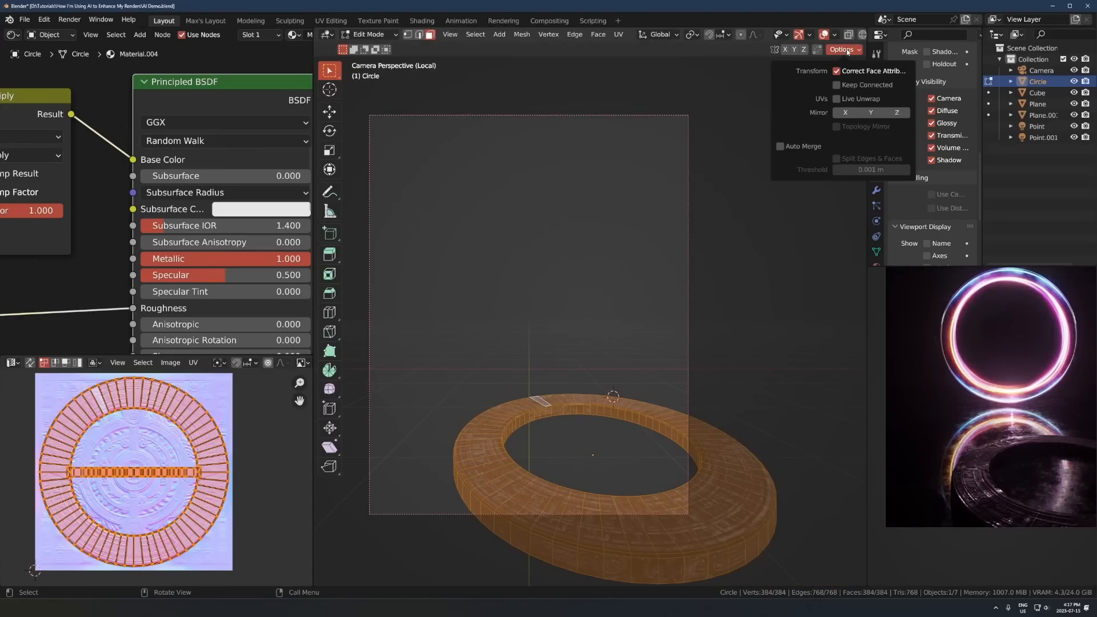
pyautogui.scroll(-2, 677, 396)
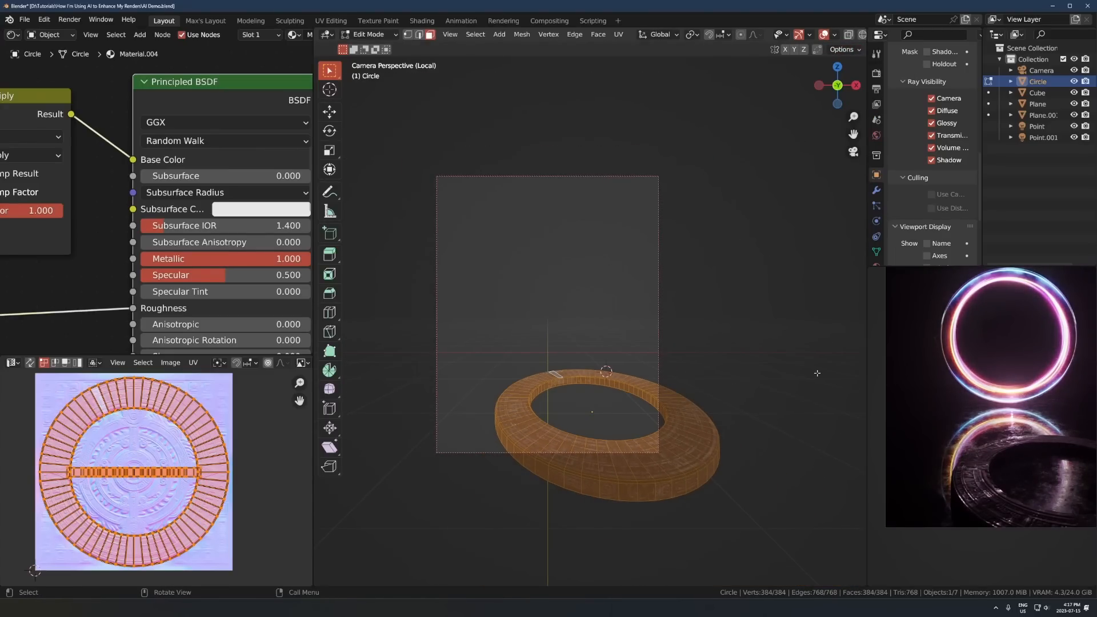
pyautogui.hotkey('shift', 'd')
pyautogui.press('s')
pyautogui.hotkey('shift', 'z')
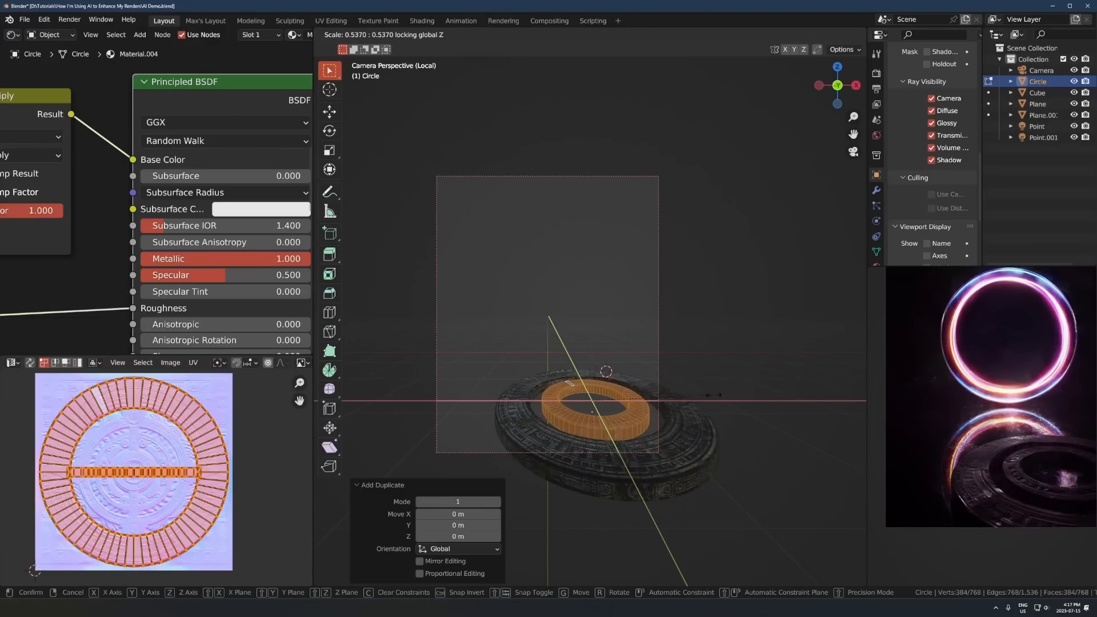
pyautogui.click(704, 398)
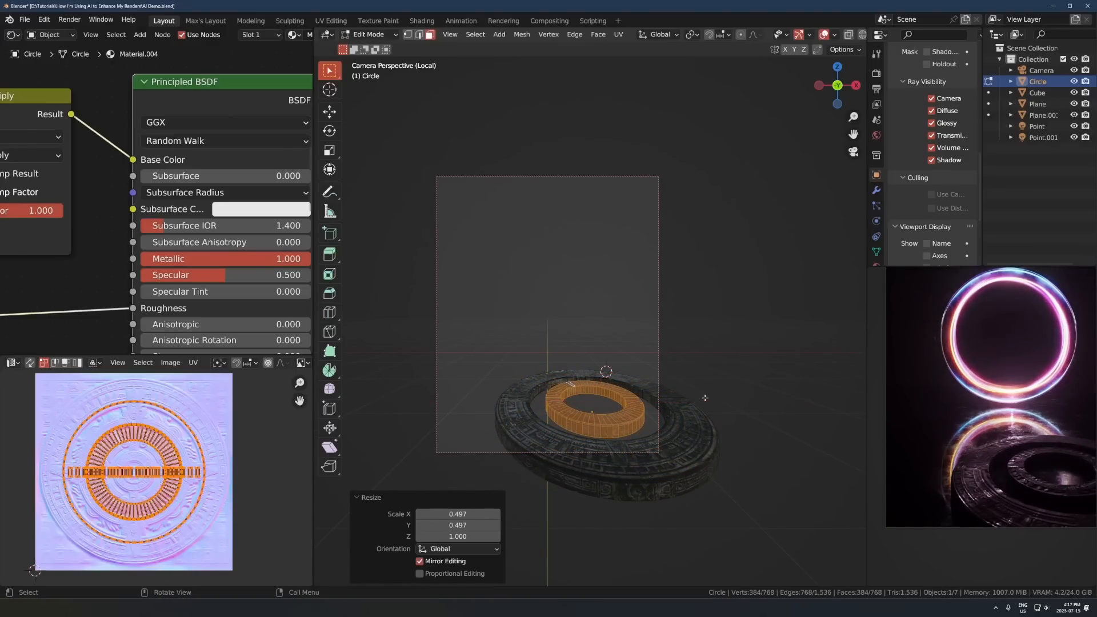
# Thin the smaller ring to a narrow band by scaling its inner wall and the adjoining inner edge faces outward in X and Y
pyautogui.press('KP_Decimal')
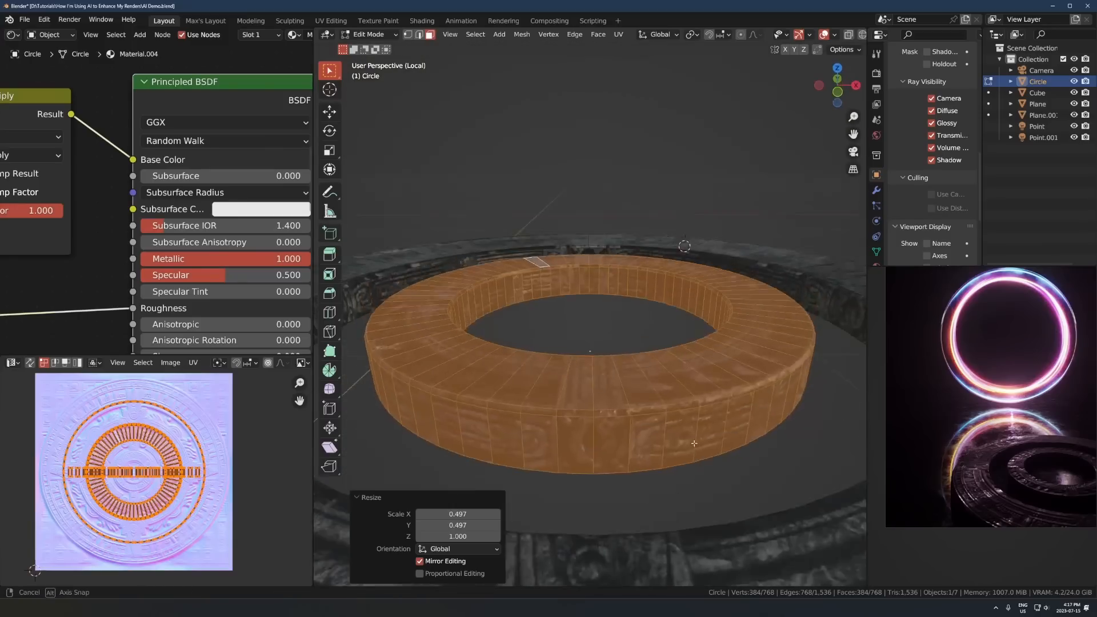
pyautogui.scroll(-6, 703, 401)
pyautogui.moveTo(703, 402); pyautogui.dragTo(704, 434, button='middle')
pyautogui.scroll(5, 628, 320)
pyautogui.keyDown('alt'); pyautogui.click(592, 268); pyautogui.keyUp('alt')
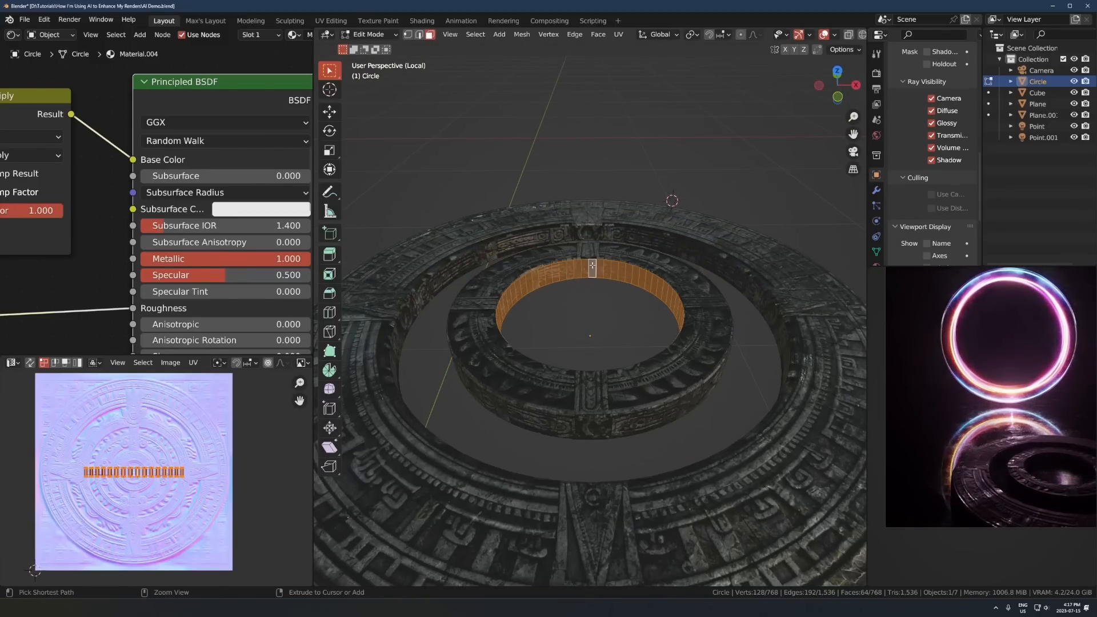
pyautogui.press('ctrl+KP_Add')
pyautogui.hotkey('alt', 'z')
pyautogui.moveTo(601, 332); pyautogui.dragTo(577, 400, button='middle')
pyautogui.keyDown('alt'); pyautogui.keyDown('shift'); pyautogui.click(529, 392); pyautogui.keyUp('shift'); pyautogui.keyUp('alt')
pyautogui.hotkey('ctrl', 'z')
pyautogui.keyDown('alt'); pyautogui.keyDown('shift'); pyautogui.click(534, 257); pyautogui.keyUp('shift'); pyautogui.keyUp('alt')
pyautogui.hotkey('alt', 'z')
pyautogui.press('s')
pyautogui.hotkey('shift', 'z')
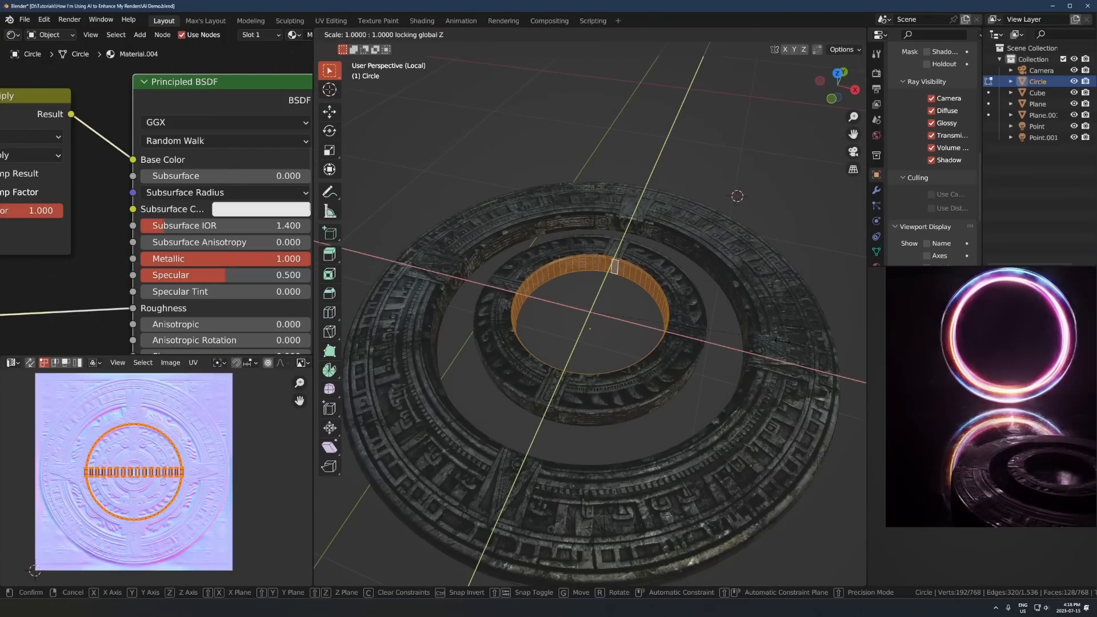
pyautogui.click(844, 351)
# Enlarge the UVs of the narrow inner ring's top faces over the pattern image
pyautogui.keyDown('alt'); pyautogui.click(698, 339); pyautogui.keyUp('alt')
pyautogui.scroll(2, 222, 448)
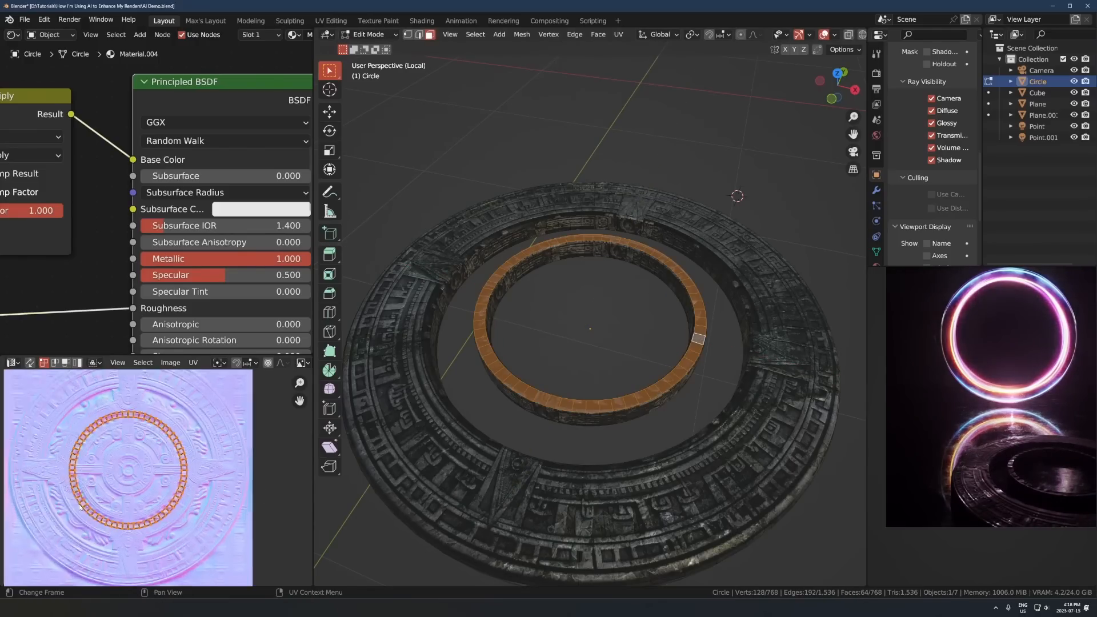
pyautogui.press('s')
pyautogui.click(234, 445)
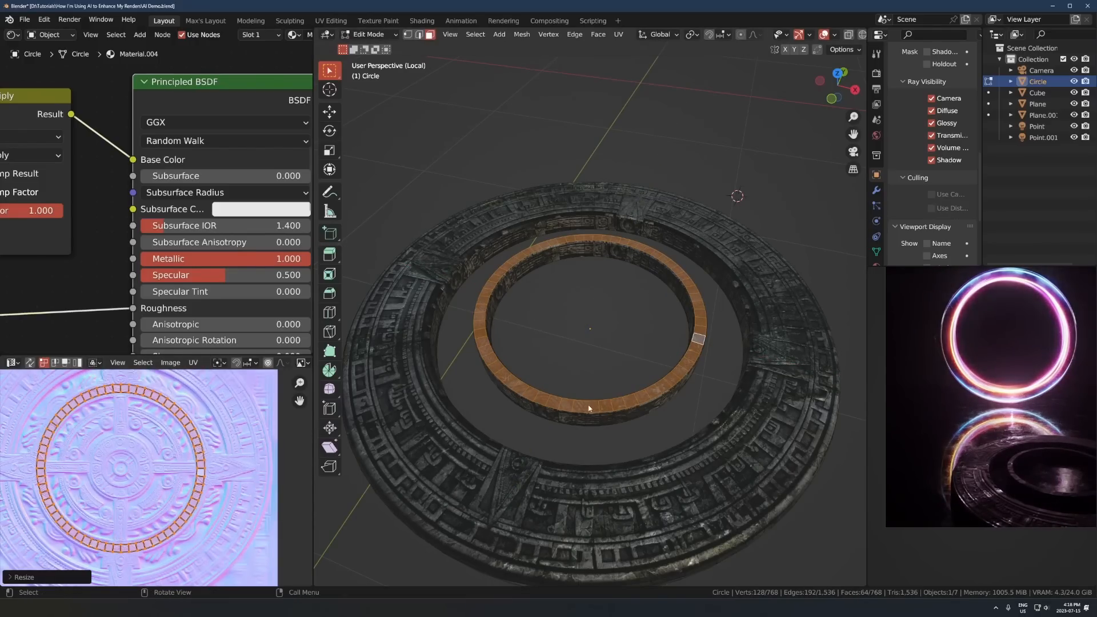
pyautogui.press('Tab')
pyautogui.press('Tab')
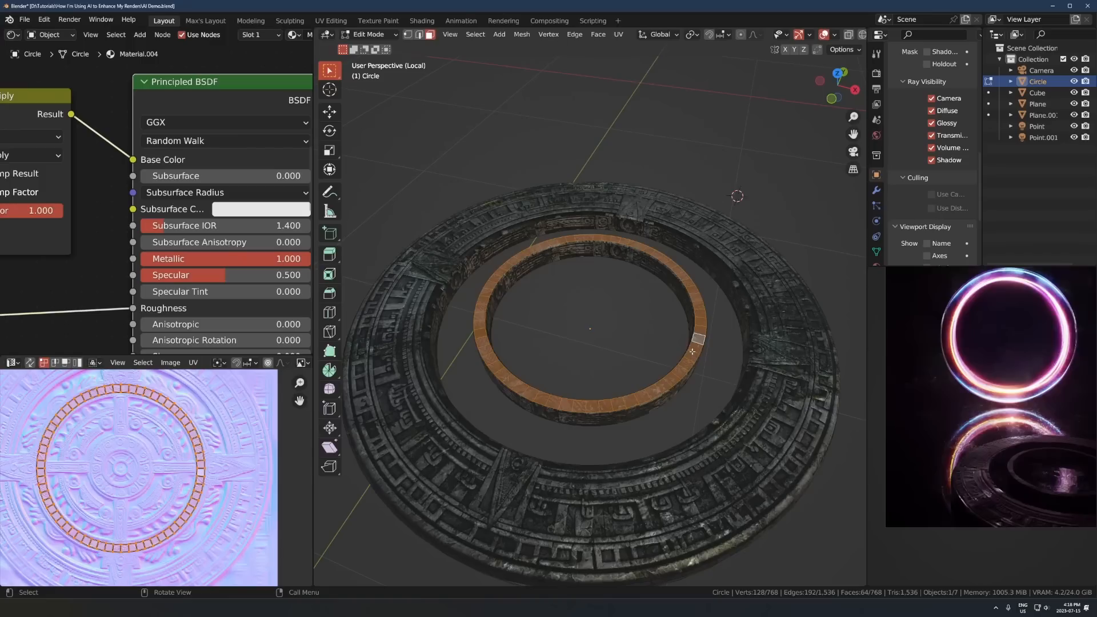
# Separate the narrow inner ring into its own object and select it in Object Mode
pyautogui.click(694, 313)
pyautogui.press('l')
pyautogui.press('p')
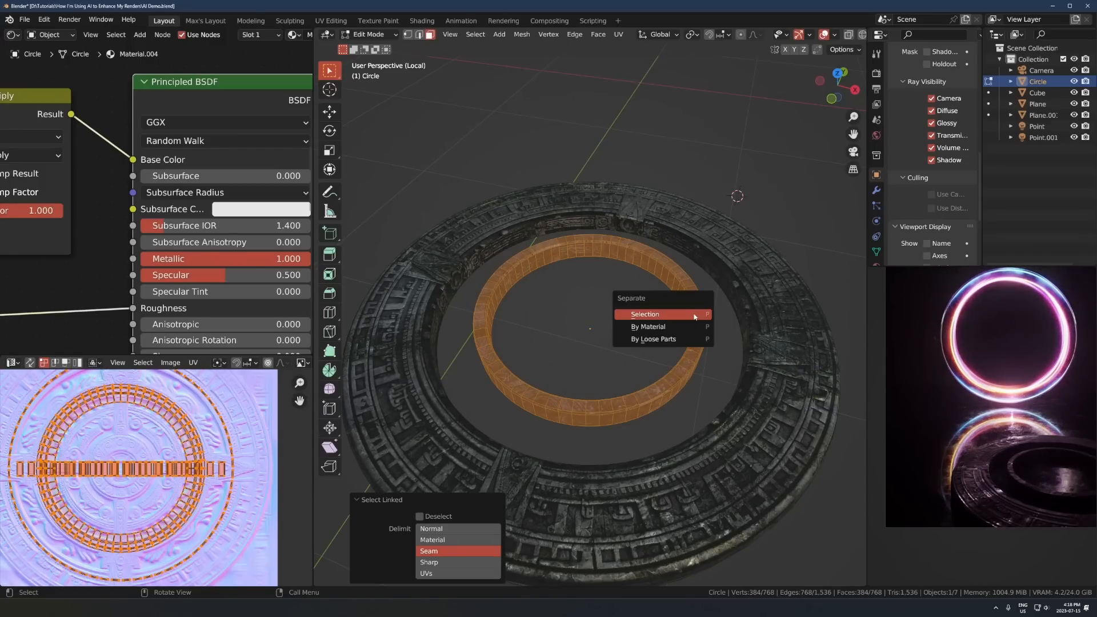
pyautogui.click(693, 313)
pyautogui.press('Tab')
pyautogui.click(691, 299)
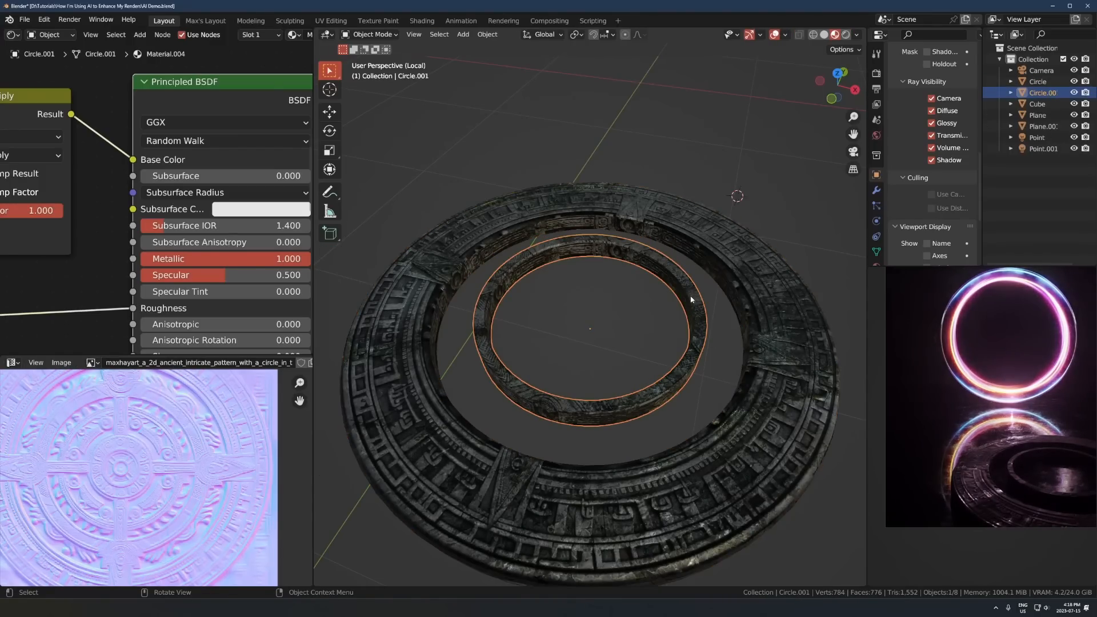
# Scale the separated ring to 1.299 in X and Y against the outer ring's hole and lower it slightly along Z
pyautogui.press('s')
pyautogui.hotkey('shift', 'z')
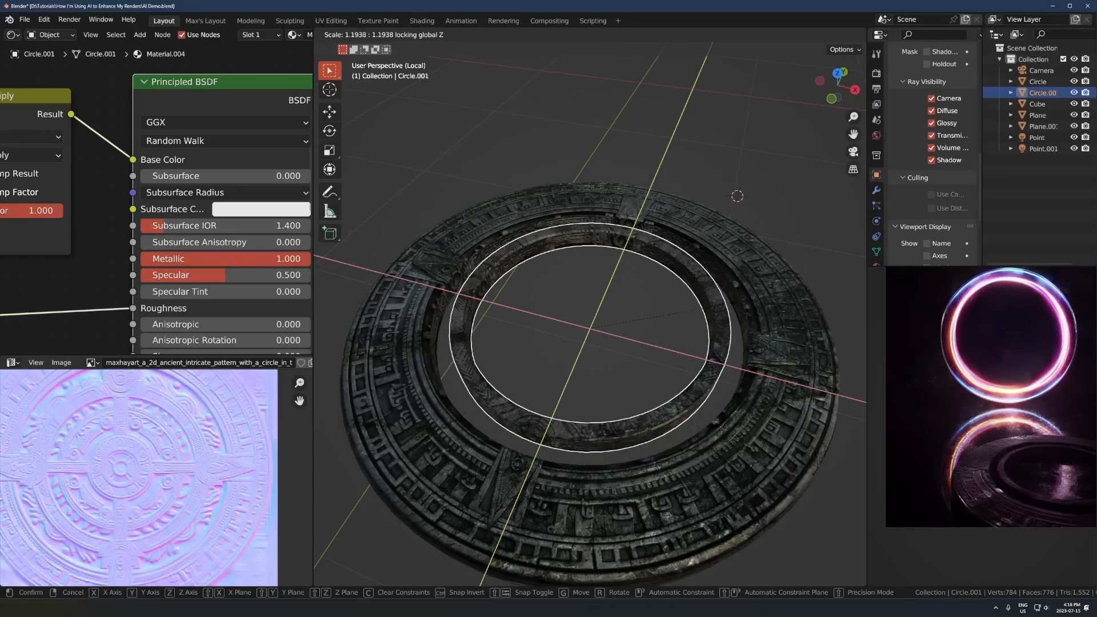
pyautogui.press('Return')
pyautogui.moveTo(685, 343); pyautogui.dragTo(712, 357, button='middle')
pyautogui.press('g')
pyautogui.press('z')
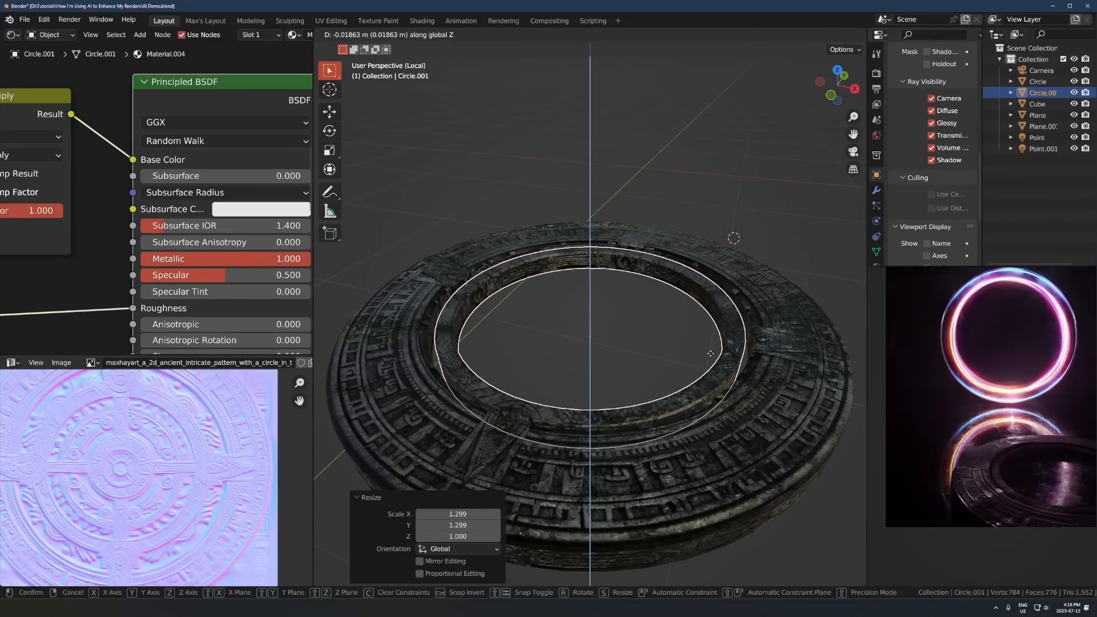
pyautogui.click(712, 357)
# Add two loop cuts around the outer ring's top surface and raise the band between them by about 0.0127 m along Z
pyautogui.click(408, 341)
pyautogui.press('Tab')
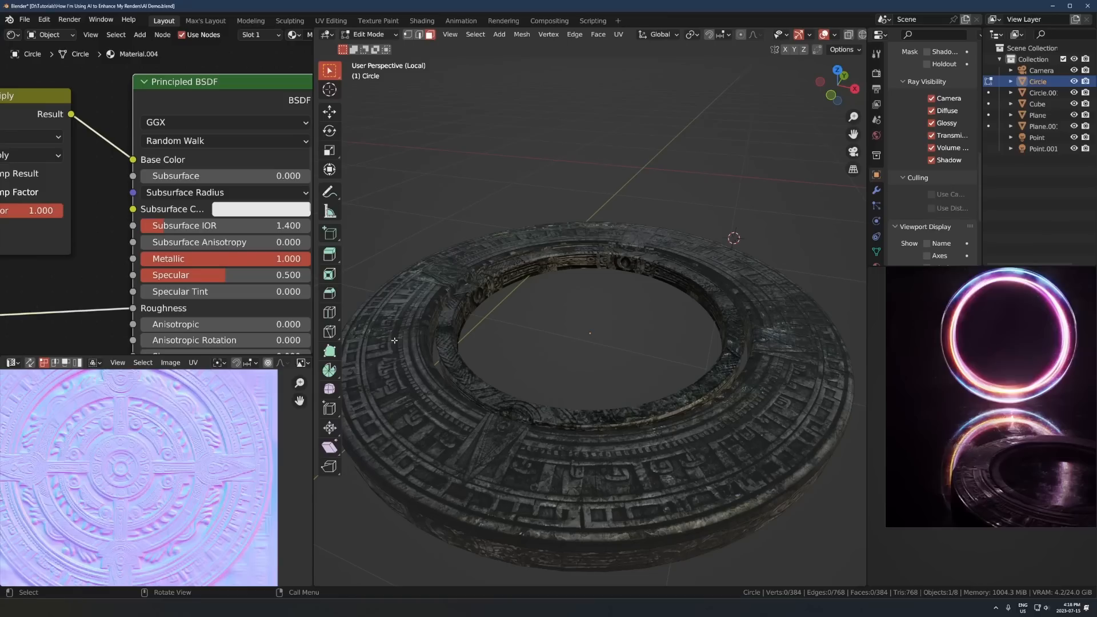
pyautogui.hotkey('ctrl', 'r')
pyautogui.scroll(1, 419, 292)
pyautogui.click(419, 292)
pyautogui.rightClick(419, 292)
pyautogui.keyDown('alt'); pyautogui.click(444, 385); pyautogui.keyUp('alt')
pyautogui.keyDown('alt'); pyautogui.click(379, 381); pyautogui.keyUp('alt')
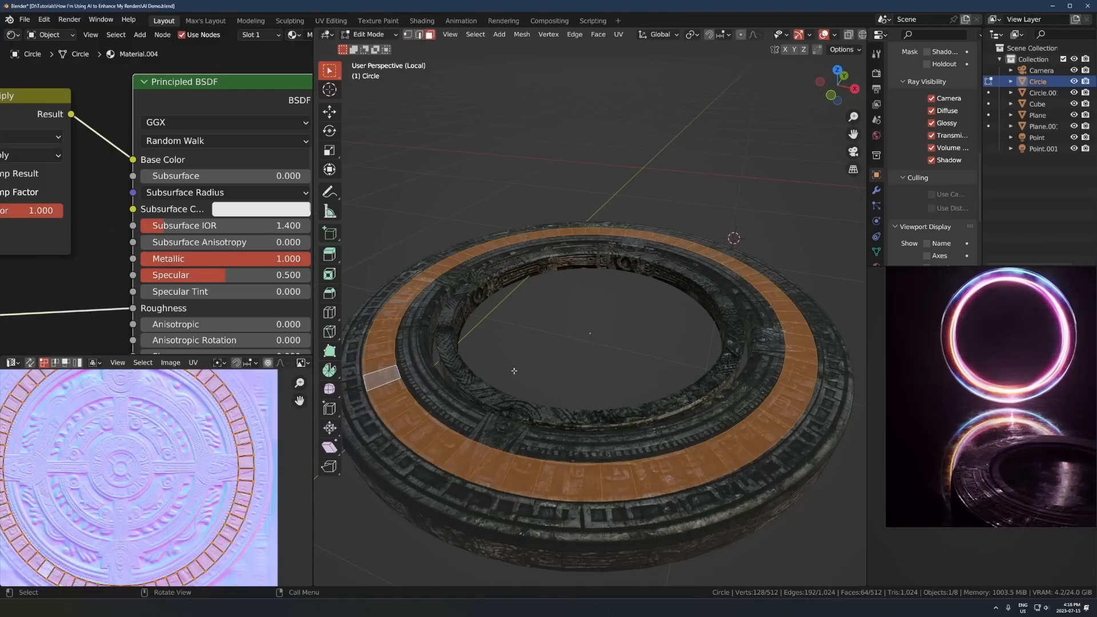
pyautogui.press('g')
pyautogui.press('z')
pyautogui.click(509, 346)
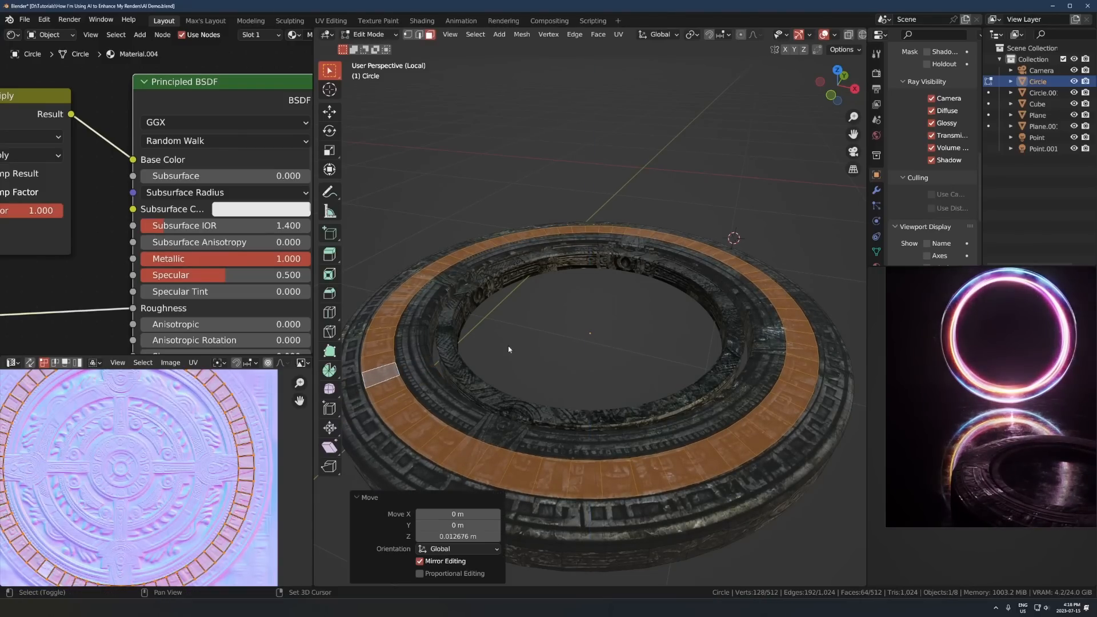
# Extrude the outer ring's top band upward by about 0.019 m
pyautogui.moveTo(508, 345); pyautogui.dragTo(529, 399, button='middle')
pyautogui.press('e')
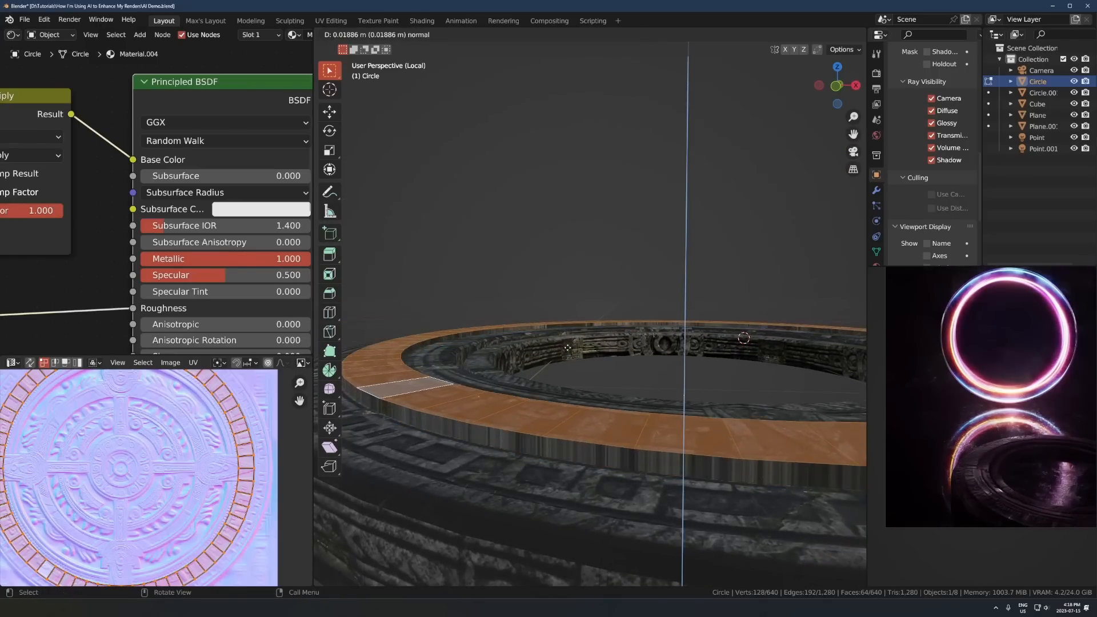
pyautogui.click(531, 404)
# Unwrap the extruded band's inner and outer side walls so the pattern covers them without stretching
pyautogui.keyDown('alt'); pyautogui.click(542, 450); pyautogui.keyUp('alt')
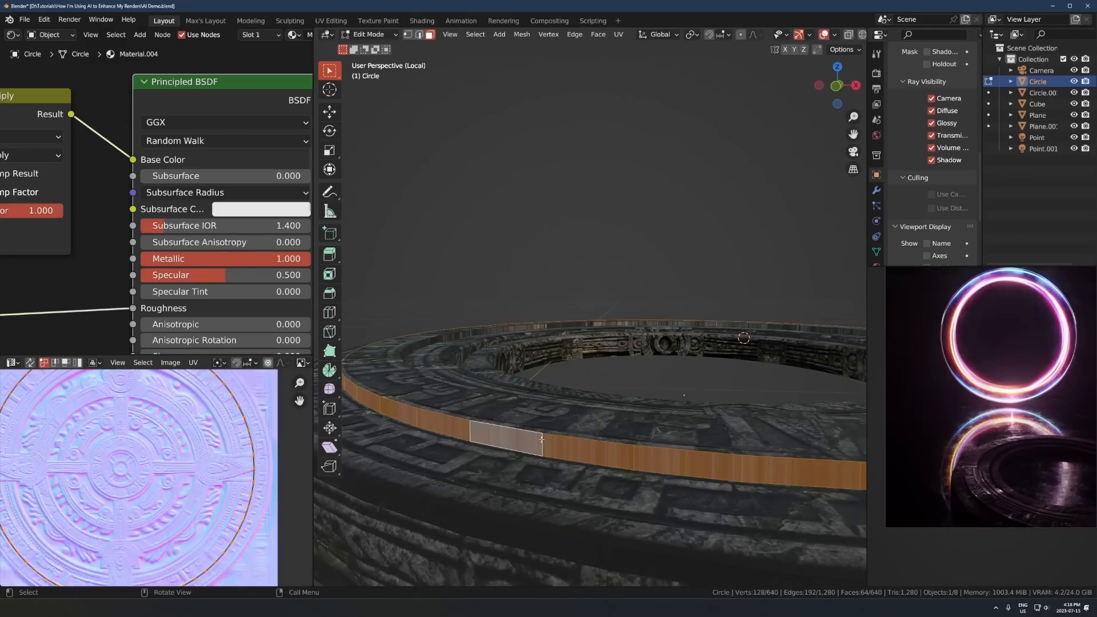
pyautogui.keyDown('alt'); pyautogui.keyDown('shift'); pyautogui.click(439, 339); pyautogui.keyUp('shift'); pyautogui.keyUp('alt')
pyautogui.press('u')
pyautogui.click(439, 340)
pyautogui.press('Tab')
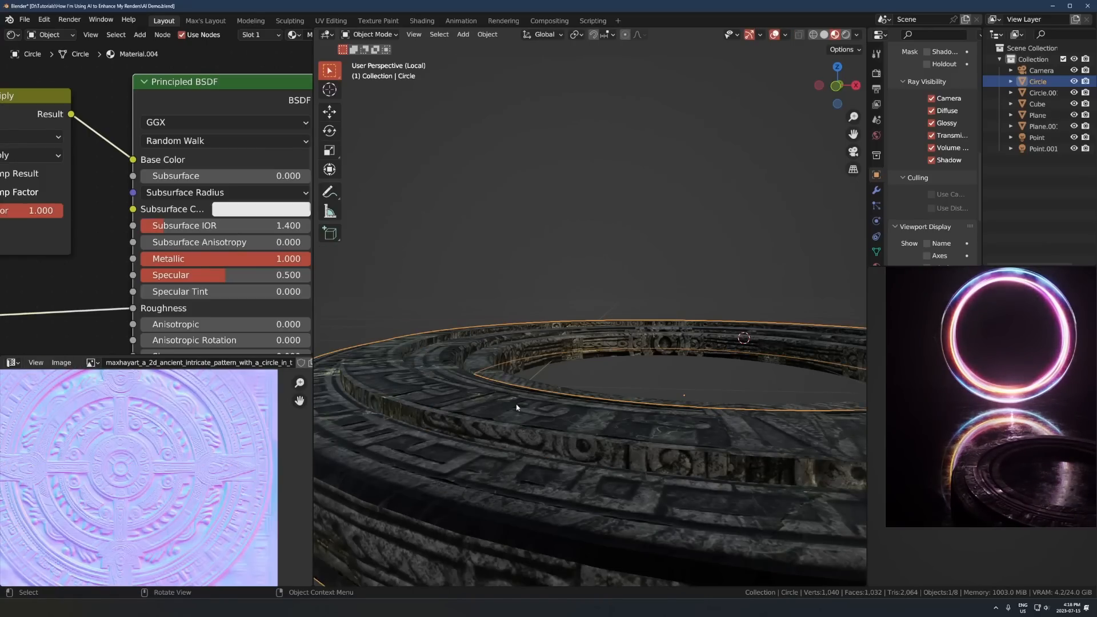
# Bevel the raised band's inner and outer top edge loops with a width of about 0.0055 m
pyautogui.press('Tab')
pyautogui.press('2')
pyautogui.keyDown('alt'); pyautogui.click(532, 431); pyautogui.keyUp('alt')
pyautogui.keyDown('alt'); pyautogui.keyDown('shift'); pyautogui.click(565, 401); pyautogui.keyUp('shift'); pyautogui.keyUp('alt')
pyautogui.hotkey('ctrl', 'b')
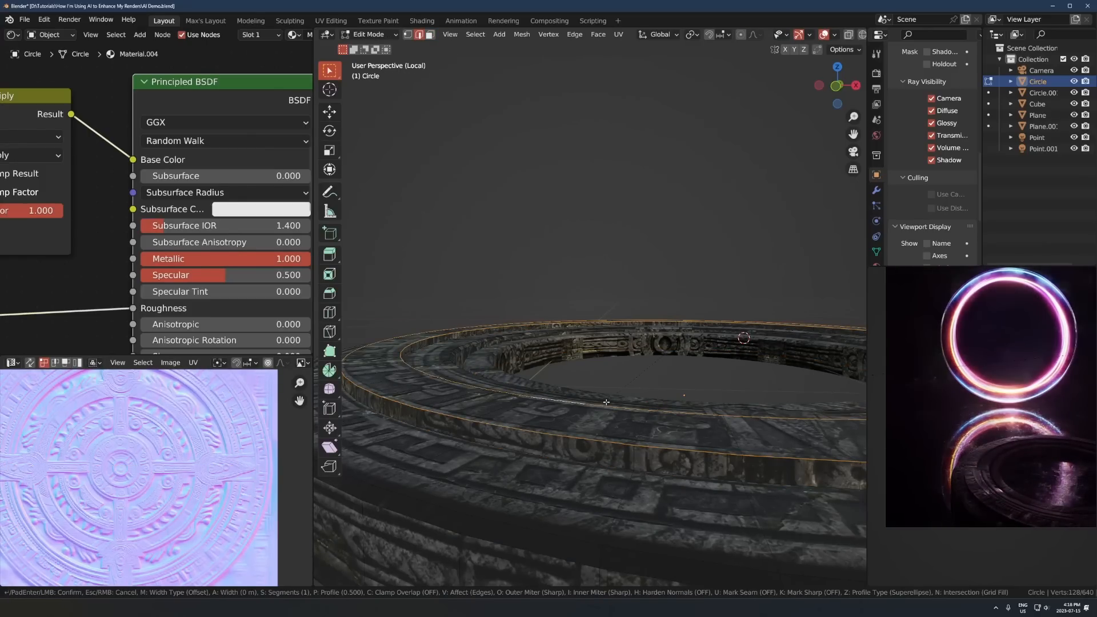
pyautogui.click(590, 416)
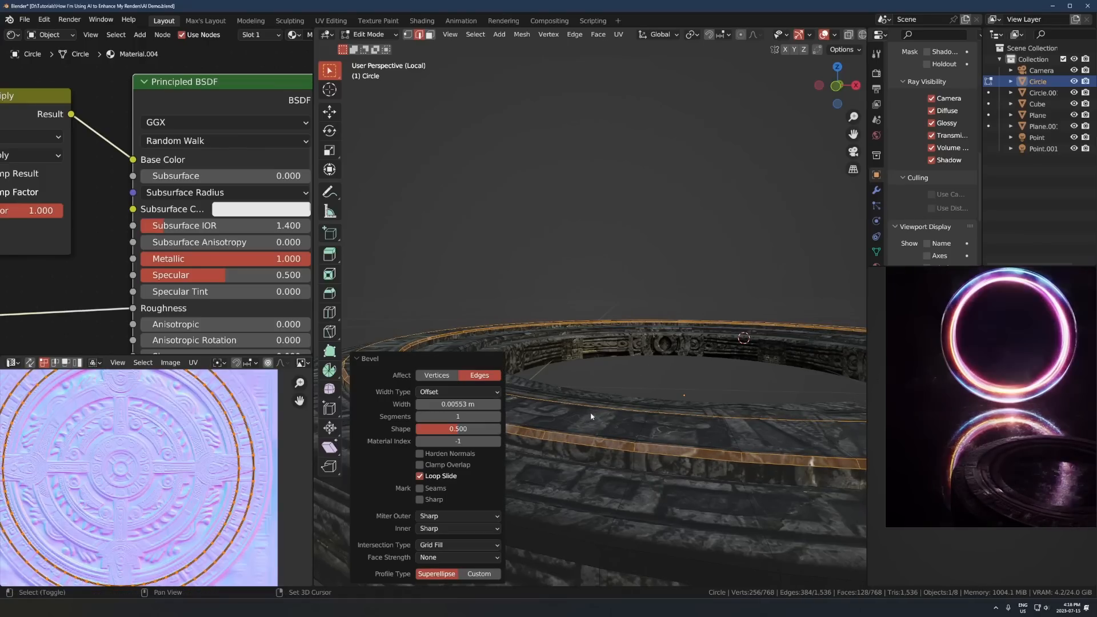
# Add two loop cuts around the outer ring's outside wall and bevel them into thin strips about 0.0024 m wide
pyautogui.moveTo(591, 416); pyautogui.dragTo(628, 365, button='middle')
pyautogui.press('3')
pyautogui.keyDown('alt'); pyautogui.click(627, 360); pyautogui.keyUp('alt')
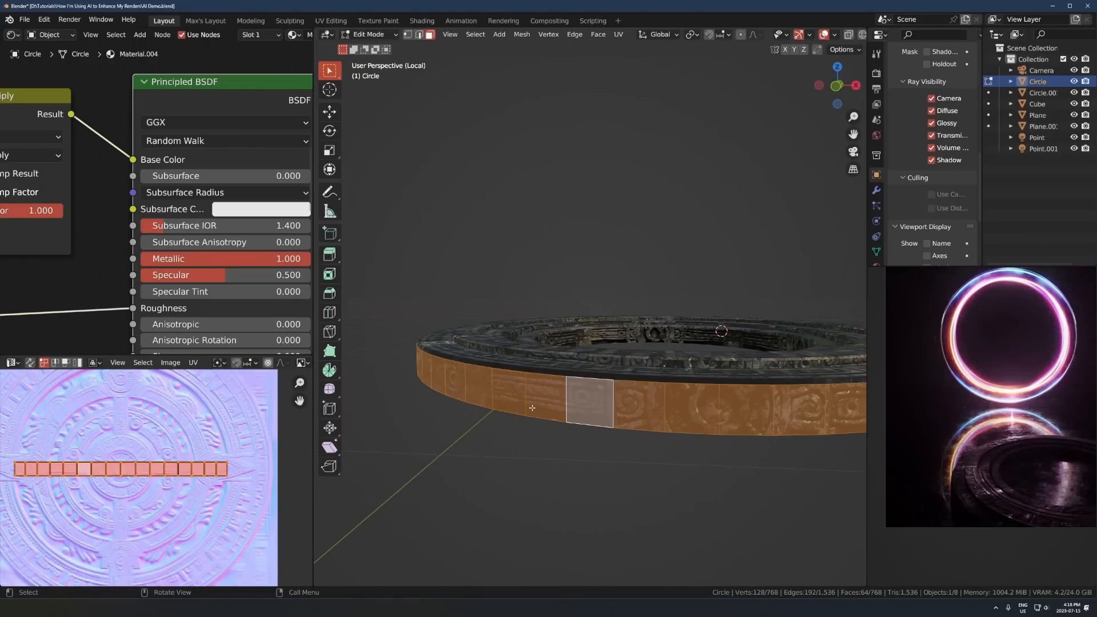
pyautogui.hotkey('ctrl', 'r')
pyautogui.click(521, 393)
pyautogui.rightClick(521, 393)
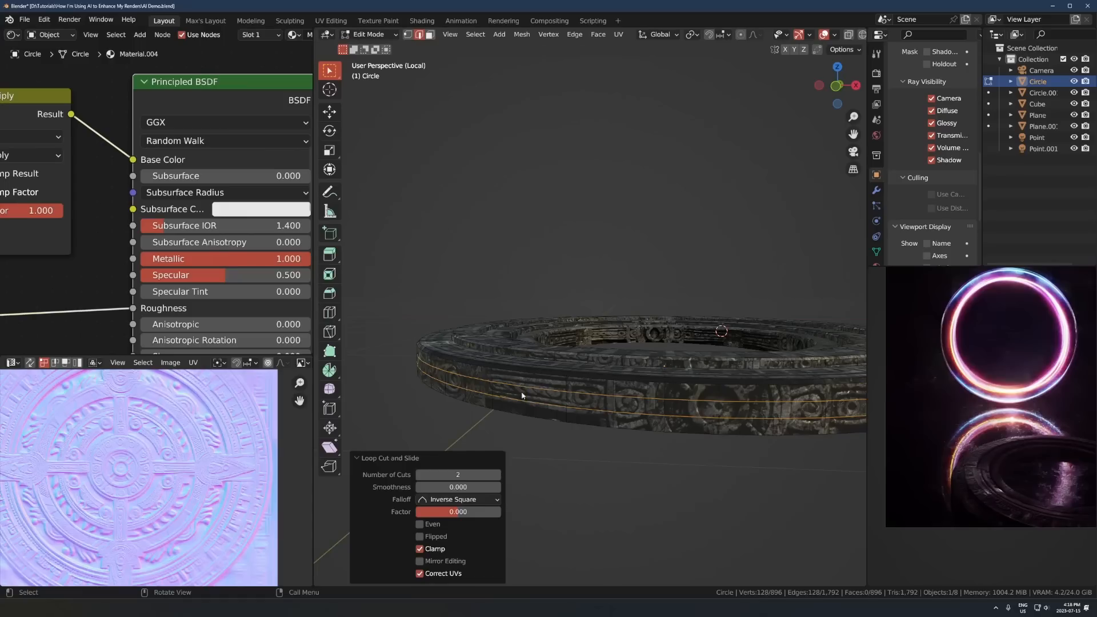
pyautogui.hotkey('ctrl', 'b')
pyautogui.click(577, 470)
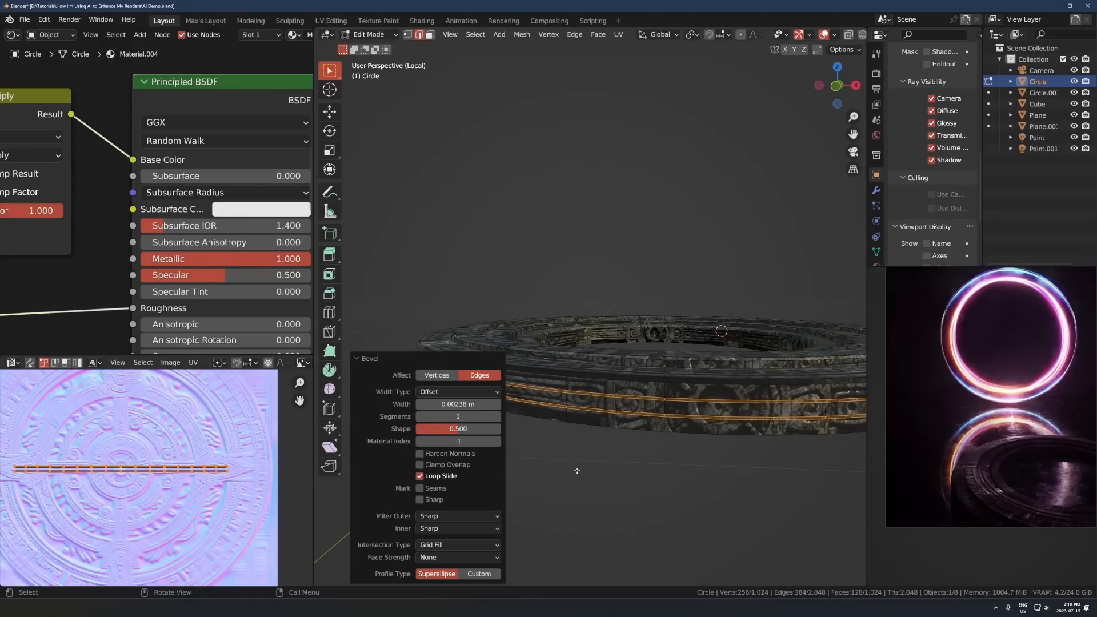
# Extrude the two thin strips on the outside wall and scale them inward in X and Y to form grooves
pyautogui.hotkey('alt', 'e')
pyautogui.click(577, 473)
pyautogui.press('s')
pyautogui.hotkey('shift', 'z')
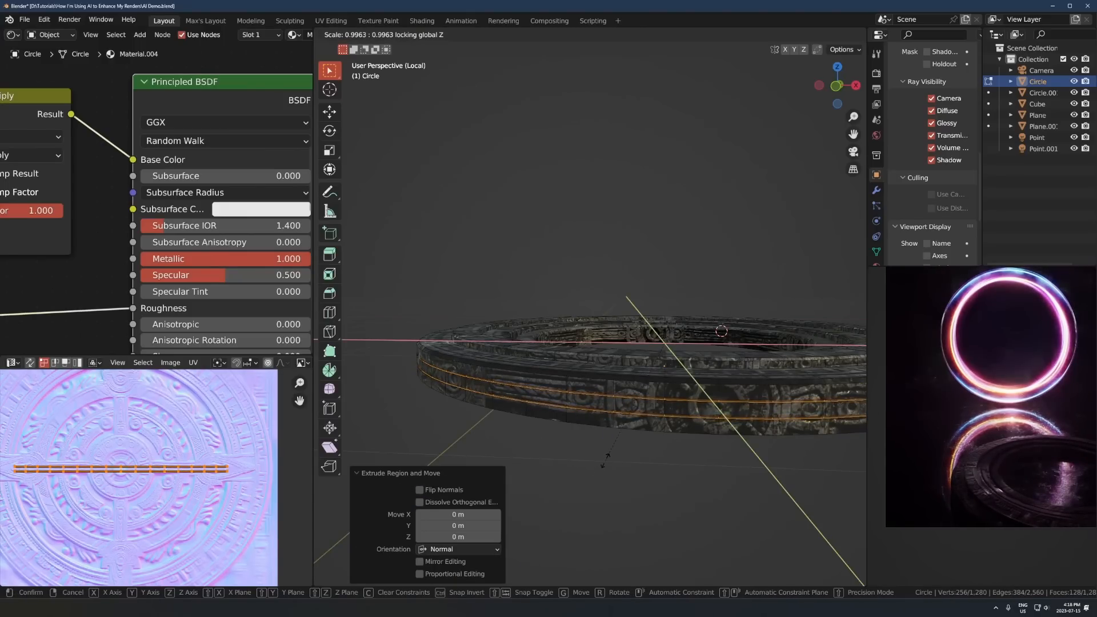
pyautogui.click(597, 412)
# Bevel the edge loops of the two grooves on the ring's outside wall with a width of about 0.0016 m
pyautogui.keyDown('alt'); pyautogui.click(588, 390); pyautogui.keyUp('alt')
pyautogui.scroll(4, 588, 387)
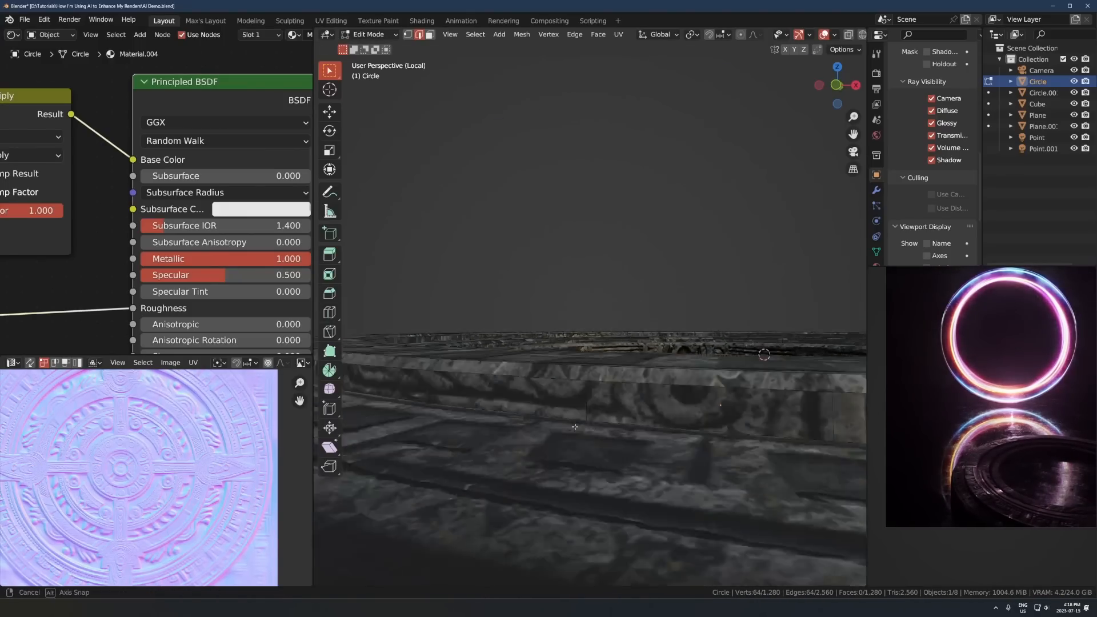
pyautogui.press('z')
pyautogui.scroll(-5, 729, 433)
pyautogui.moveTo(729, 433); pyautogui.dragTo(588, 370, button='middle')
pyautogui.scroll(6, 608, 308)
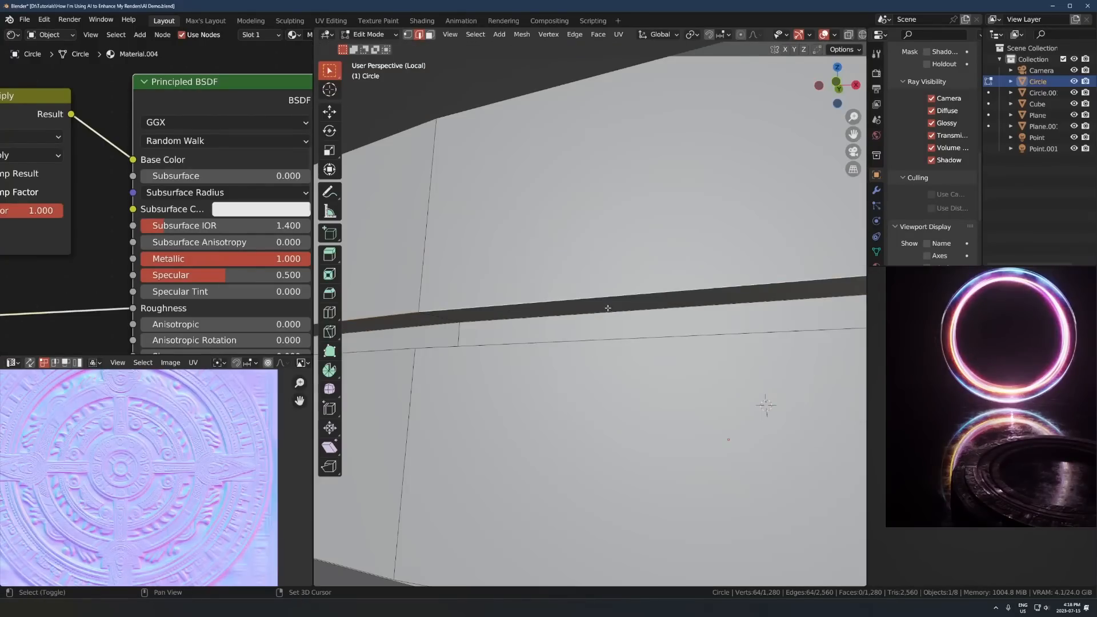
pyautogui.keyDown('alt'); pyautogui.keyDown('shift'); pyautogui.click(563, 343); pyautogui.keyUp('shift'); pyautogui.keyUp('alt')
pyautogui.scroll(-6, 563, 400)
pyautogui.keyDown('alt'); pyautogui.keyDown('shift'); pyautogui.click(543, 352); pyautogui.keyUp('shift'); pyautogui.keyUp('alt')
pyautogui.keyDown('alt'); pyautogui.keyDown('shift'); pyautogui.click(534, 360); pyautogui.keyUp('shift'); pyautogui.keyUp('alt')
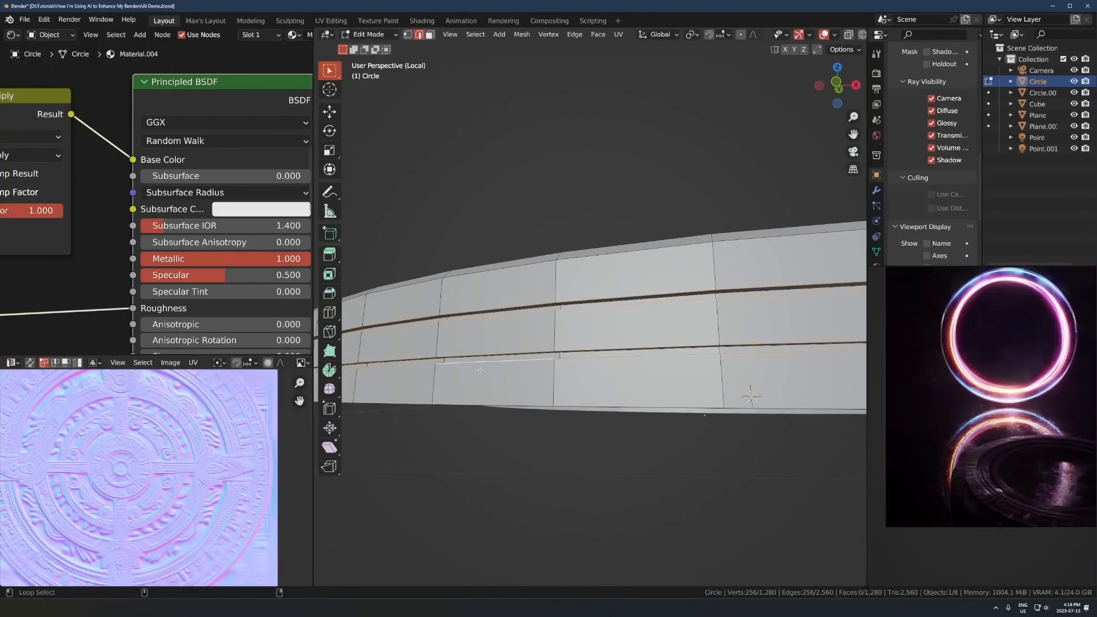
pyautogui.hotkey('ctrl', 'b')
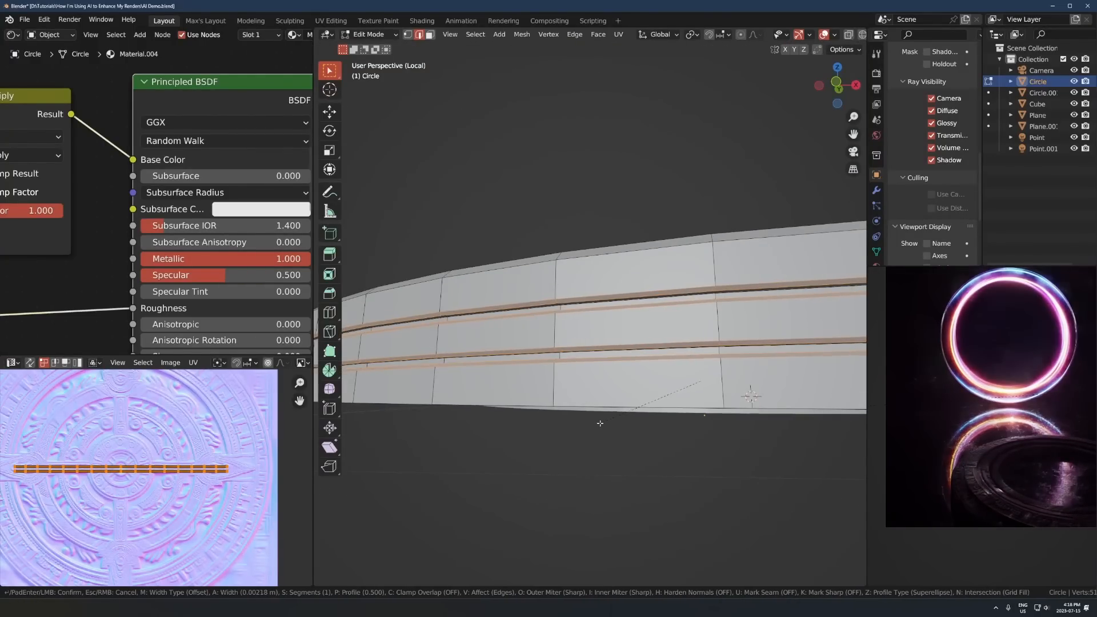
pyautogui.click(602, 422)
pyautogui.scroll(-8, 589, 425)
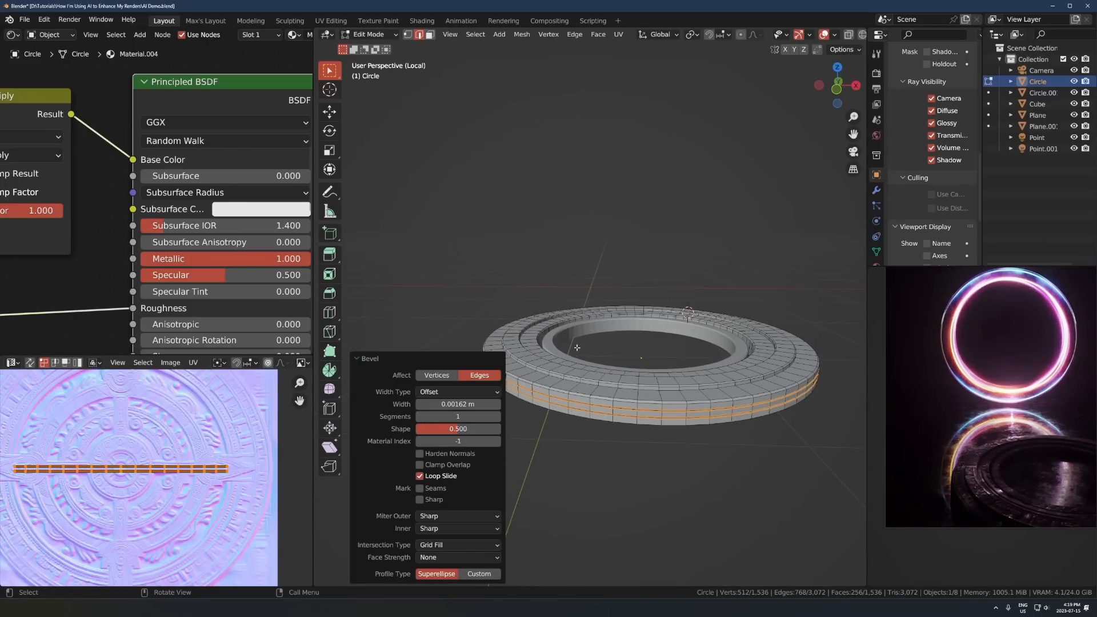
# Shade the main ring and the inner ring smooth with auto smooth at 30°
pyautogui.press('Tab')
pyautogui.click(567, 310)
pyautogui.rightClick(565, 316)
pyautogui.click(565, 317)
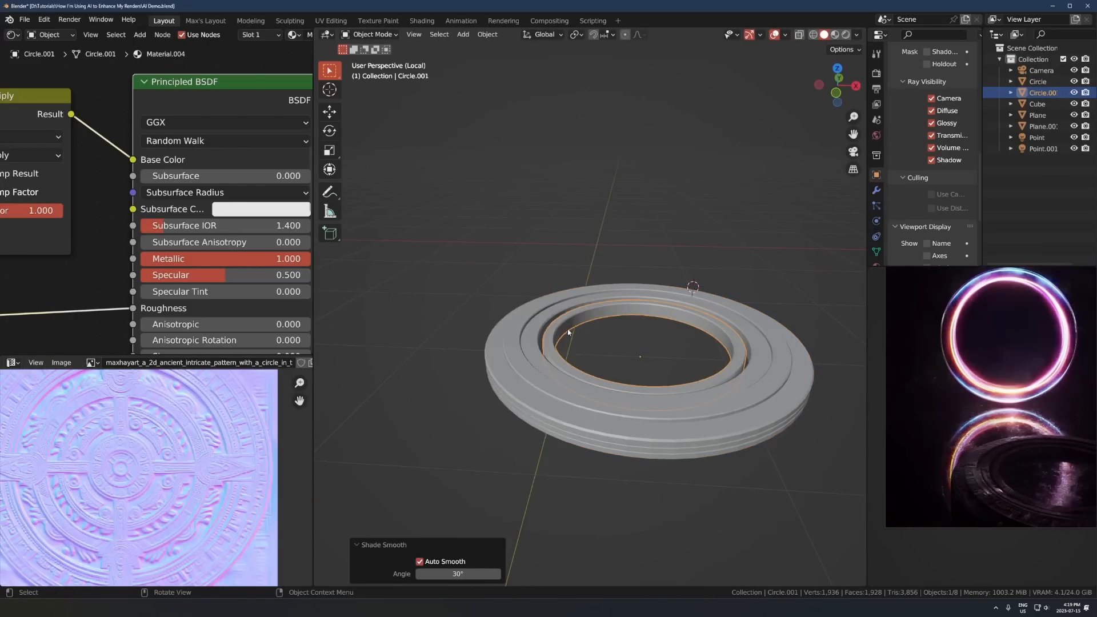
pyautogui.click(560, 313)
pyautogui.rightClick(561, 314)
pyautogui.click(560, 314)
# Rotate the inner ring about -18.4° around the Z axis
pyautogui.click(573, 321)
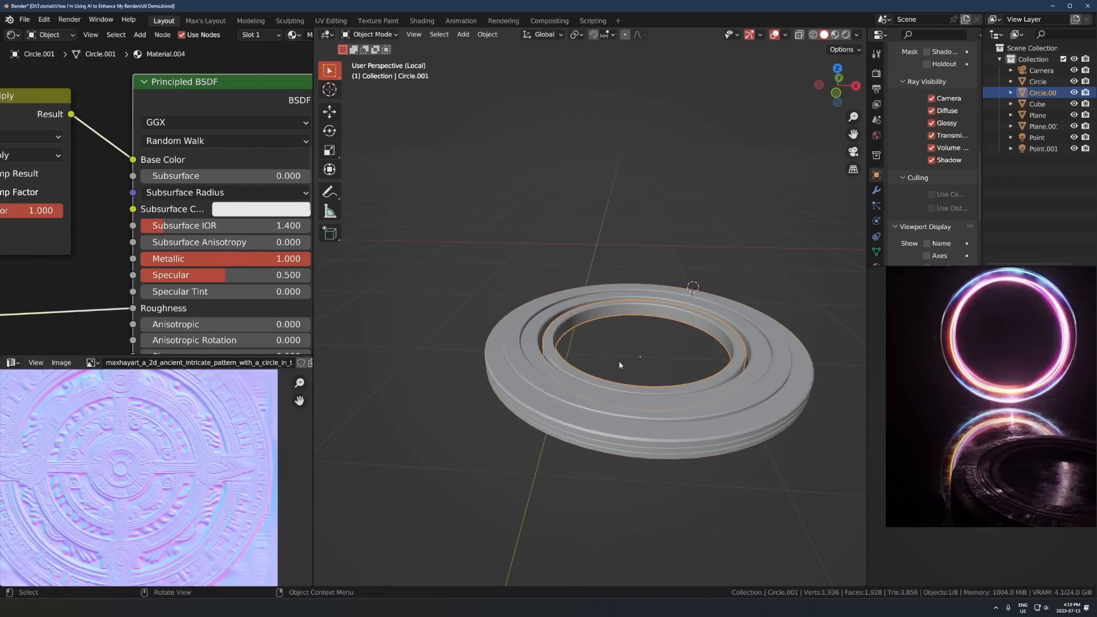
pyautogui.press('r')
pyautogui.press('z')
pyautogui.click(618, 284)
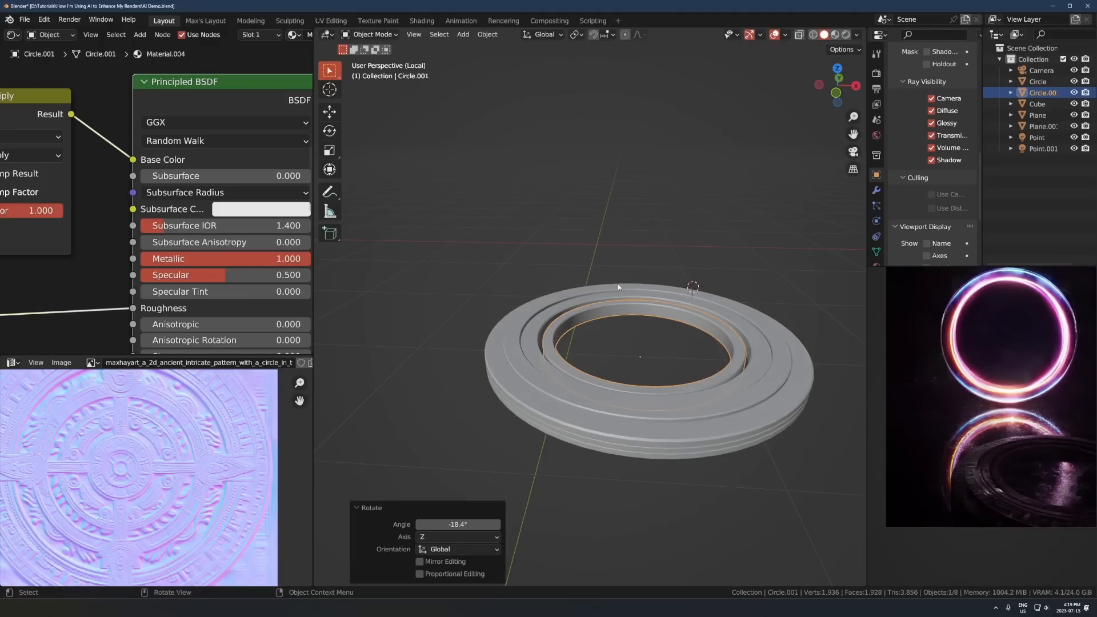
# Duplicate the inner ring and scale the copy by about 1.8 in X and Y so it surrounds the main ring
pyautogui.hotkey('shift', 'd')
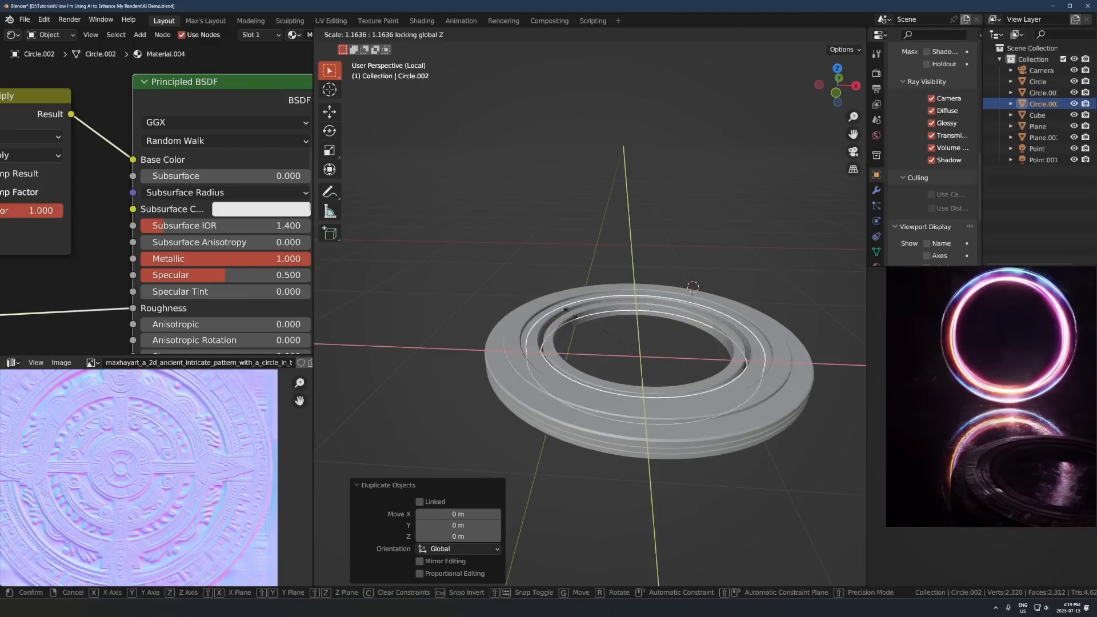
pyautogui.press('s')
pyautogui.hotkey('shift', 'z')
pyautogui.click(533, 305)
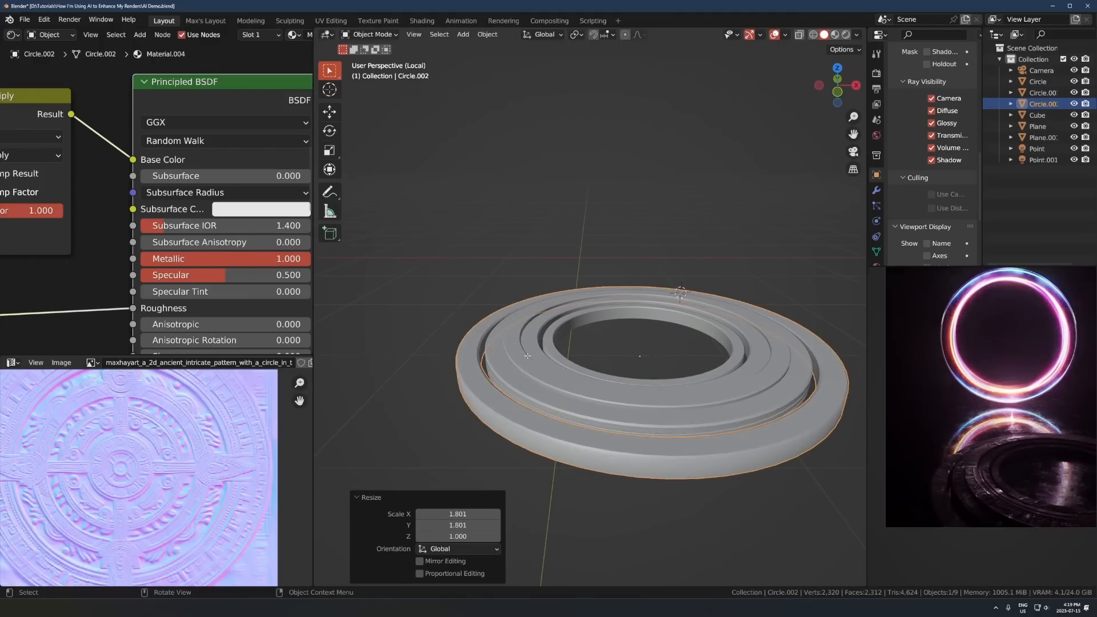
# Scale the outermost ring's outer wall faces inward by about 0.947 in X and Y to make the ring thinner
pyautogui.press('Tab')
pyautogui.keyDown('alt'); pyautogui.click(497, 413); pyautogui.keyUp('alt')
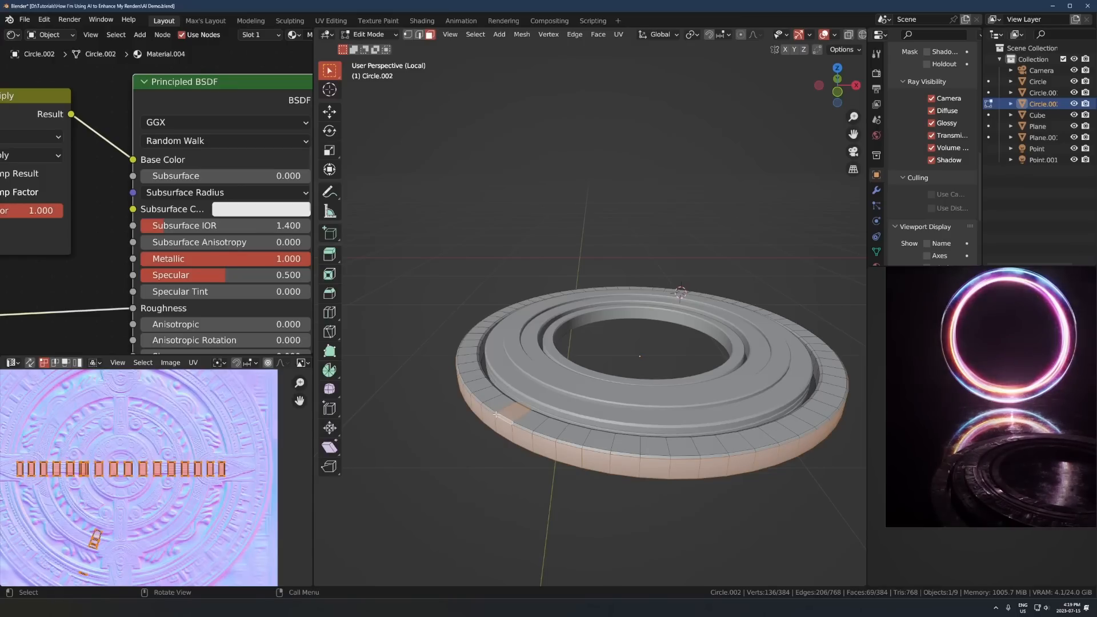
pyautogui.keyDown('alt'); pyautogui.keyDown('shift'); pyautogui.click(496, 412); pyautogui.keyUp('shift'); pyautogui.keyUp('alt')
pyautogui.press('s')
pyautogui.hotkey('shift', 'z')
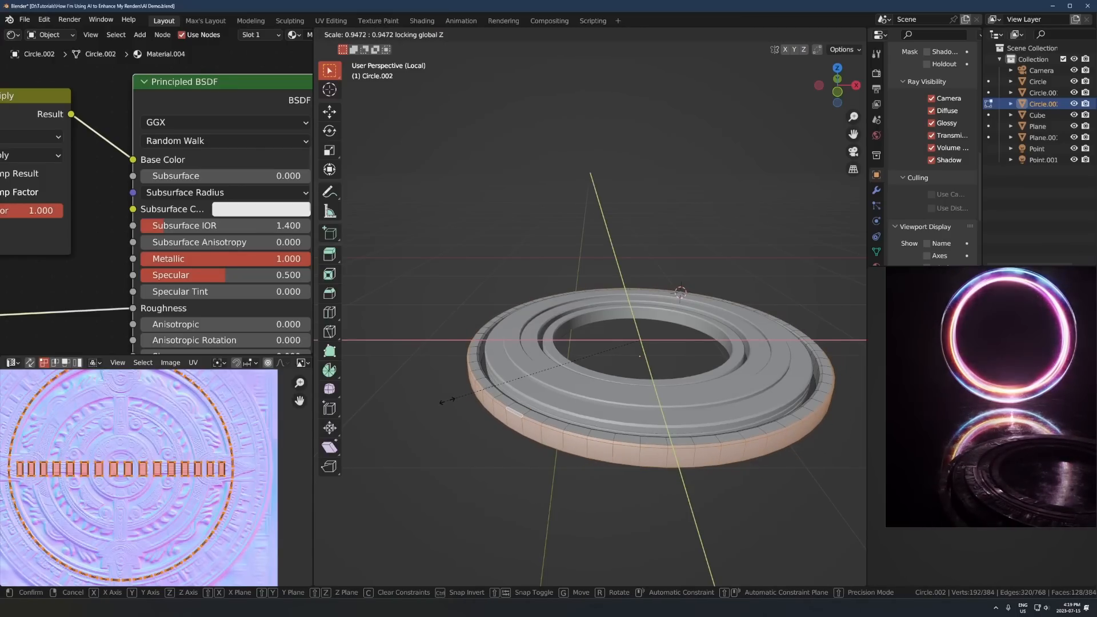
pyautogui.click(444, 400)
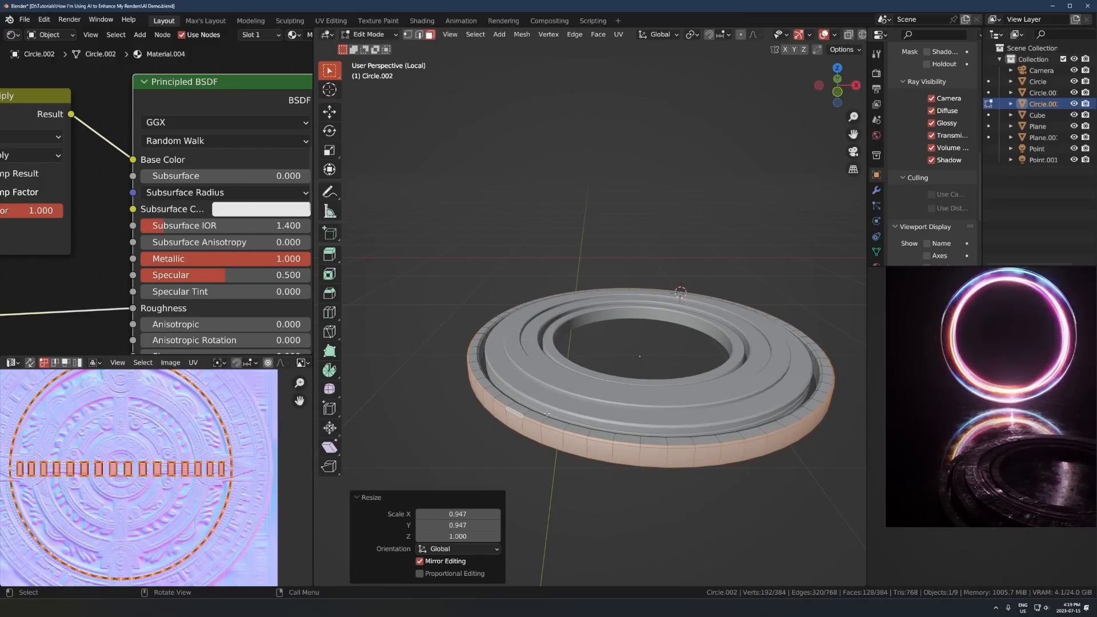
# Scale the UVs of the outermost ring's top faces by about 1.87 onto the rim of the circular pattern
pyautogui.keyDown('alt'); pyautogui.click(528, 413); pyautogui.keyUp('alt')
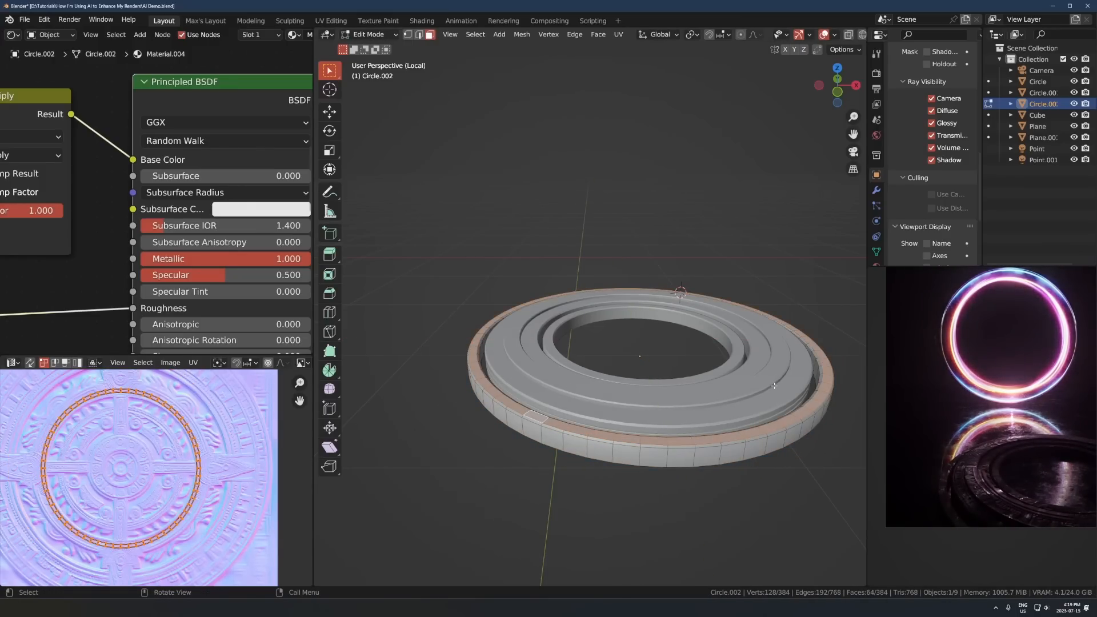
pyautogui.scroll(2, 774, 386)
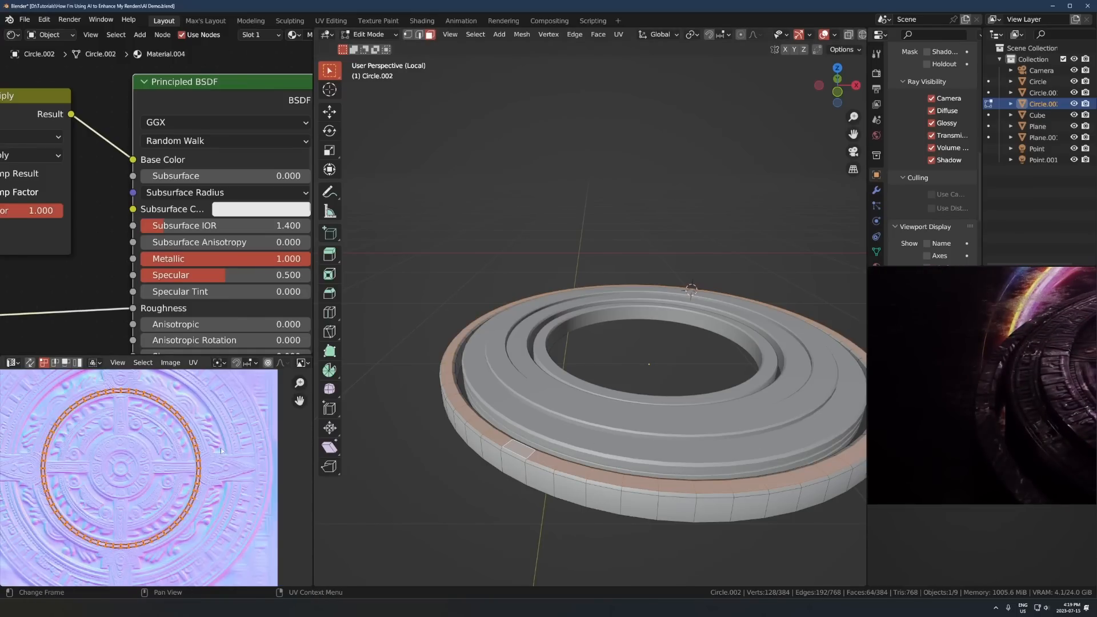
pyautogui.scroll(-2, 221, 451)
pyautogui.press('s')
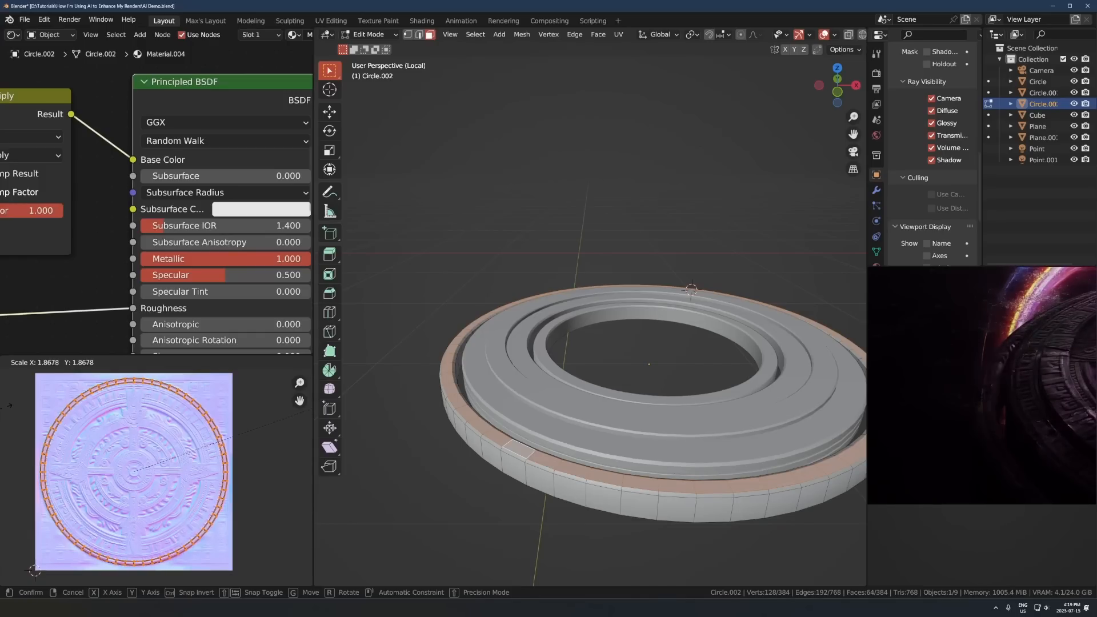
pyautogui.click(466, 347)
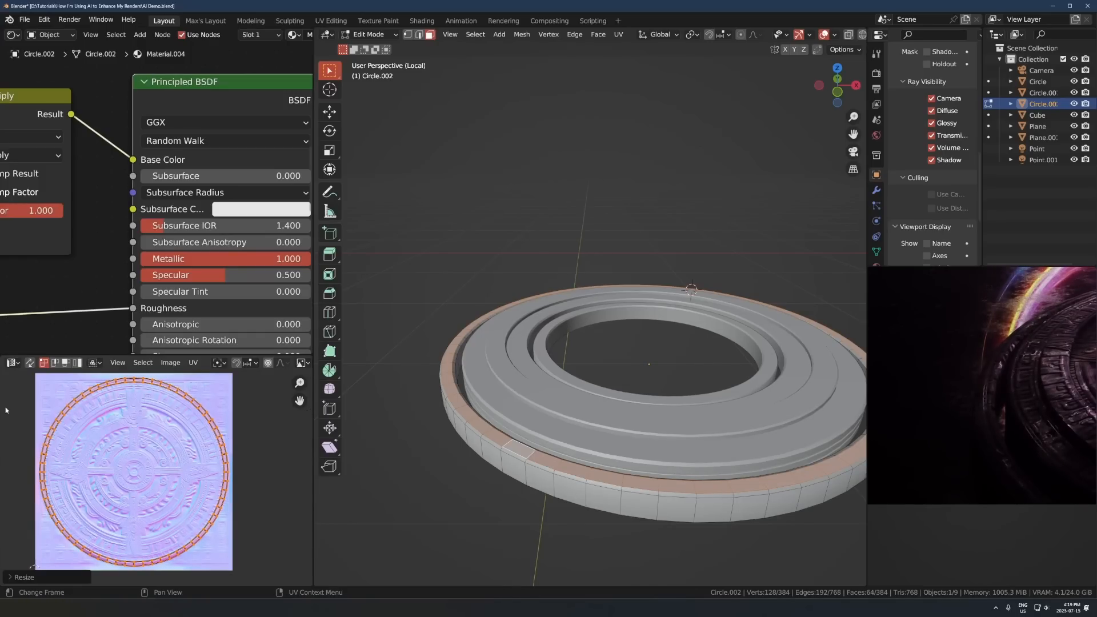
pyautogui.press('Tab')
# Rotate the outermost ring about 68.3° around the Z axis
pyautogui.scroll(-3, 628, 433)
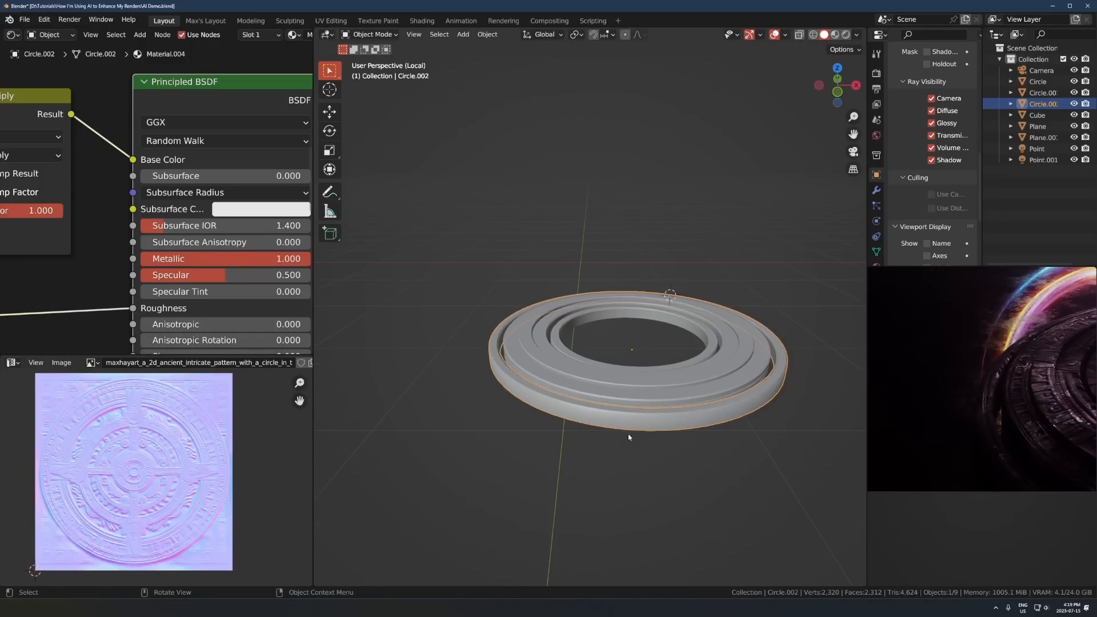
pyautogui.press('r')
pyautogui.press('z')
pyautogui.click(849, 349)
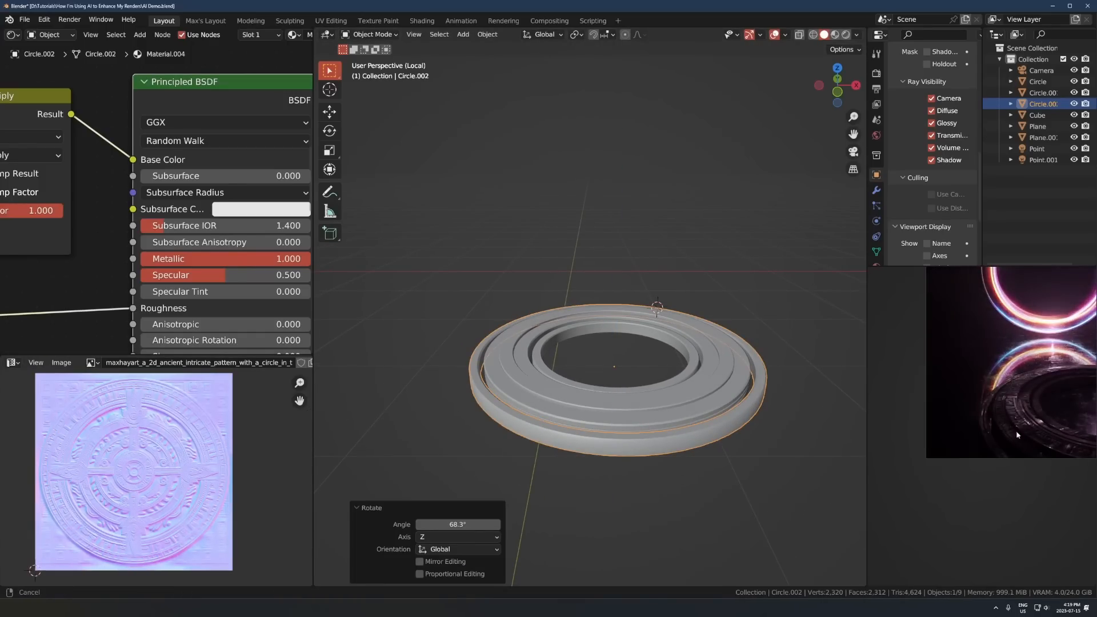
# Duplicate the outermost ring in place and lower the copy about 0.023 m along Z
pyautogui.scroll(3, 778, 440)
pyautogui.hotkey('shift', 'd')
pyautogui.rightClick(799, 431)
pyautogui.press('g')
pyautogui.press('z')
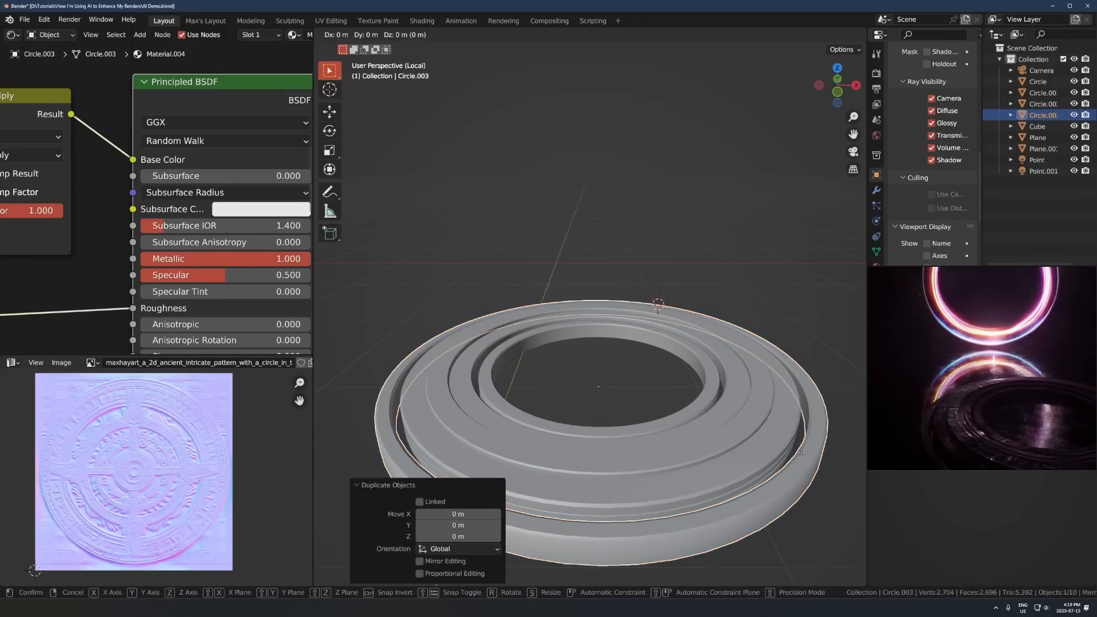
pyautogui.click(802, 418)
# Scale the lowered copy down to fit inside the inner ring, last by about 0.818, and adjust its height along Z
pyautogui.press('s')
pyautogui.click(751, 453)
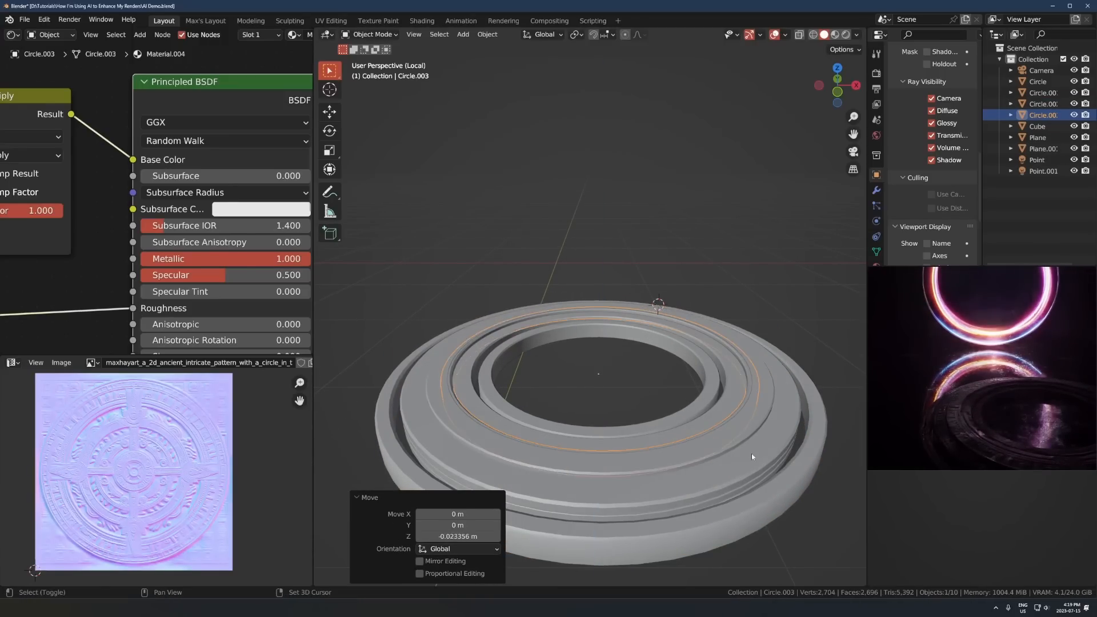
pyautogui.press('s')
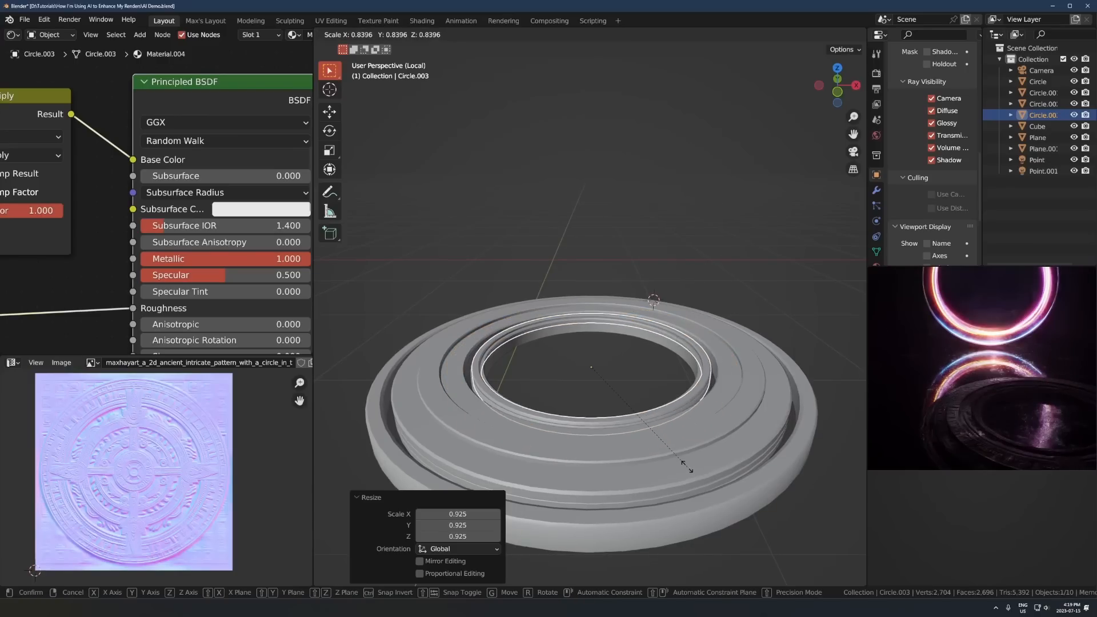
pyautogui.click(684, 464)
pyautogui.press('g')
pyautogui.press('z')
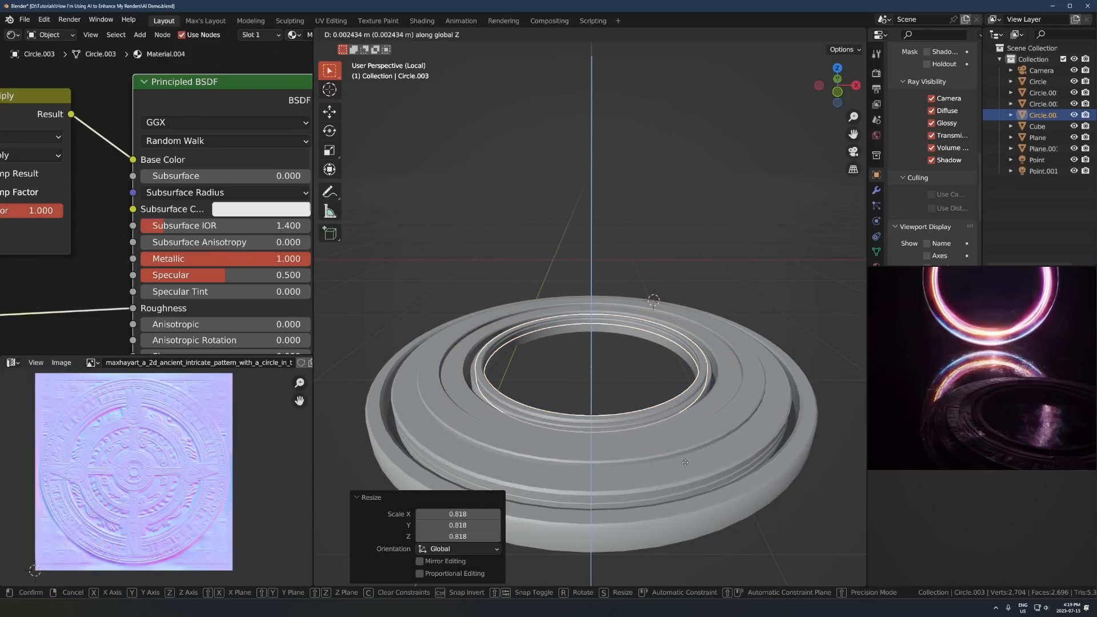
pyautogui.click(684, 457)
# Duplicate the new innermost ring, scale the copy down to fit inside it, and lower it about 0.034 m along Z
pyautogui.hotkey('shift', 'd')
pyautogui.rightClick(697, 409)
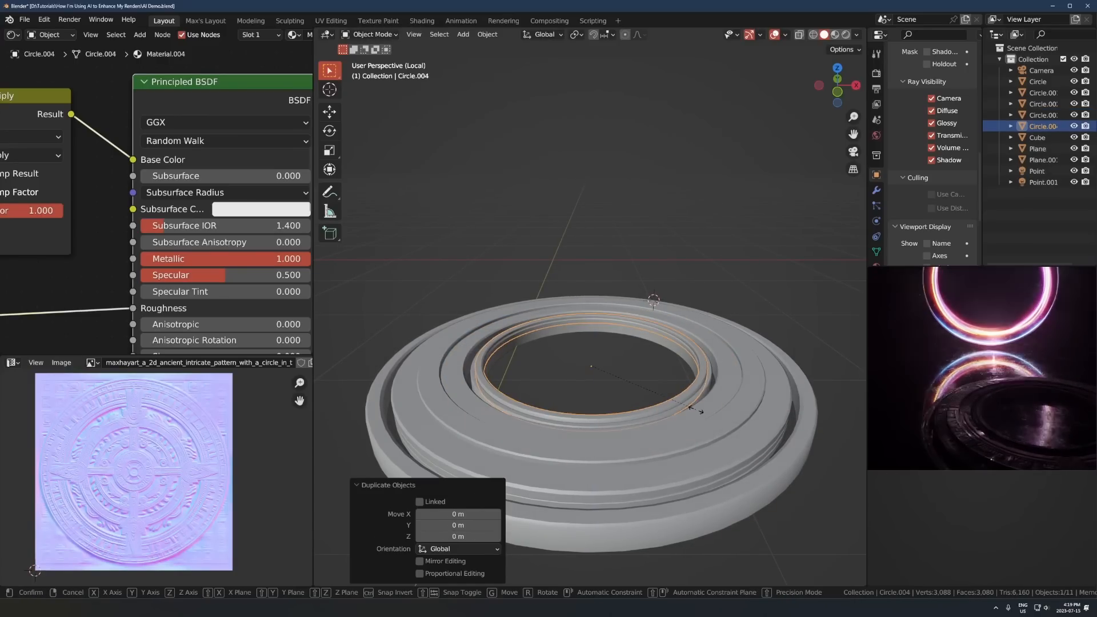
pyautogui.press('s')
pyautogui.click(679, 420)
pyautogui.press('g')
pyautogui.press('z')
pyautogui.click(680, 429)
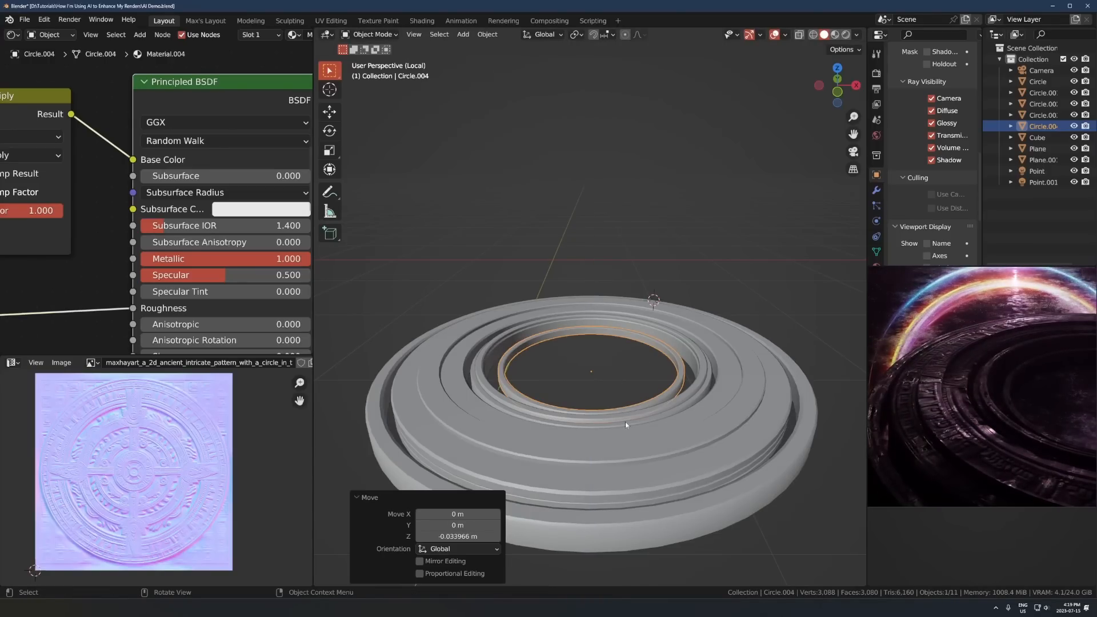
# Scale the UVs of the main ring's raised band top by about 1.03 to match a circular strip of the pattern
pyautogui.click(446, 414)
pyautogui.press('Tab')
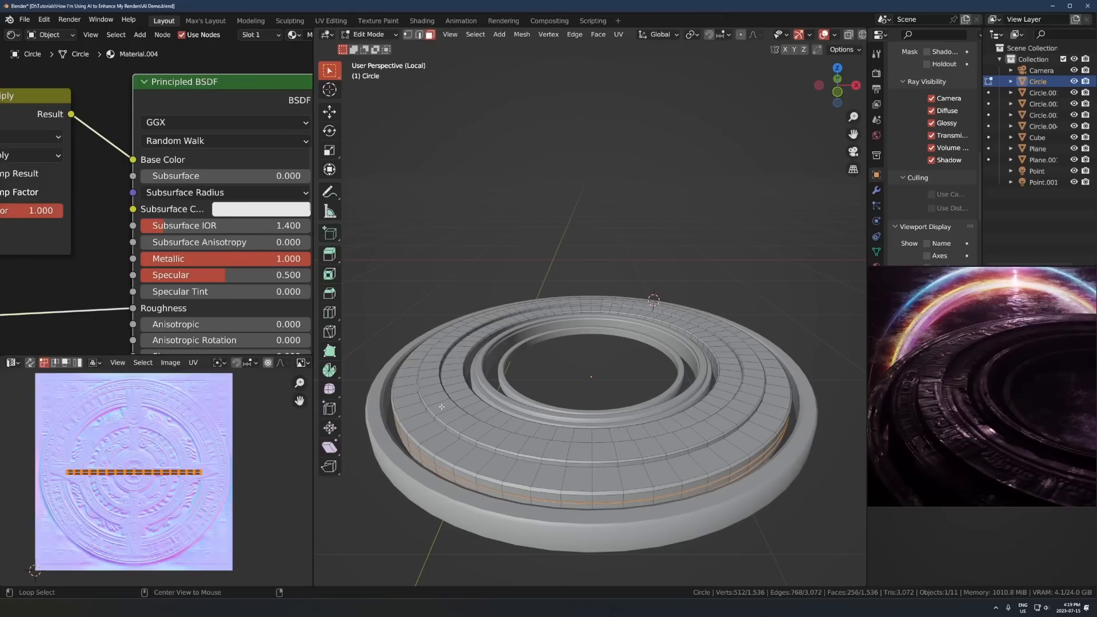
pyautogui.keyDown('alt'); pyautogui.click(443, 407); pyautogui.keyUp('alt')
pyautogui.scroll(5, 223, 463)
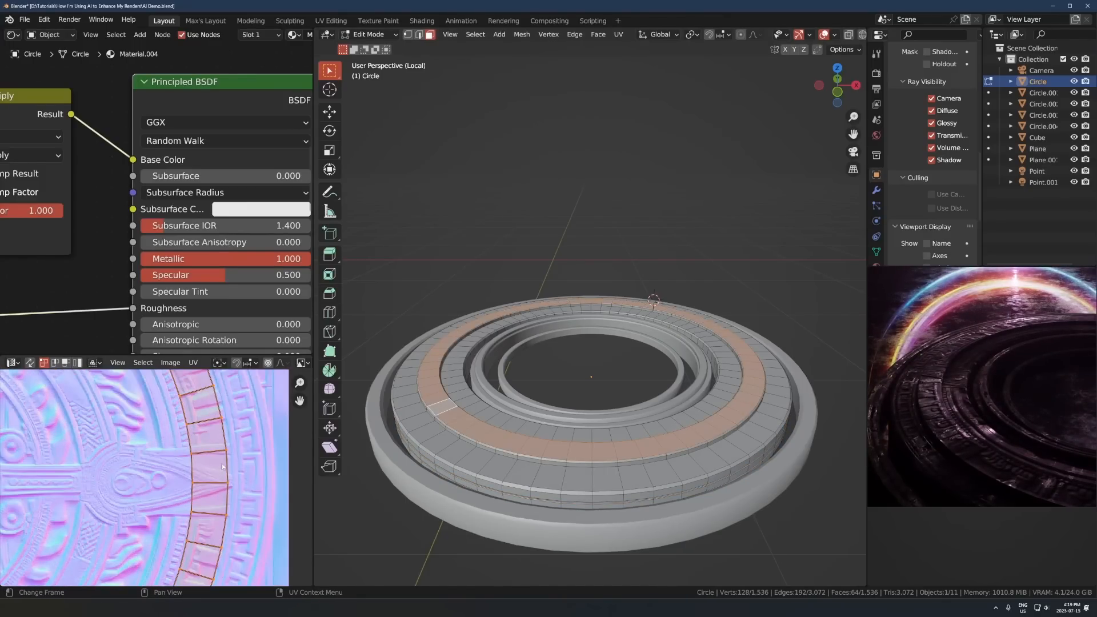
pyautogui.press('s')
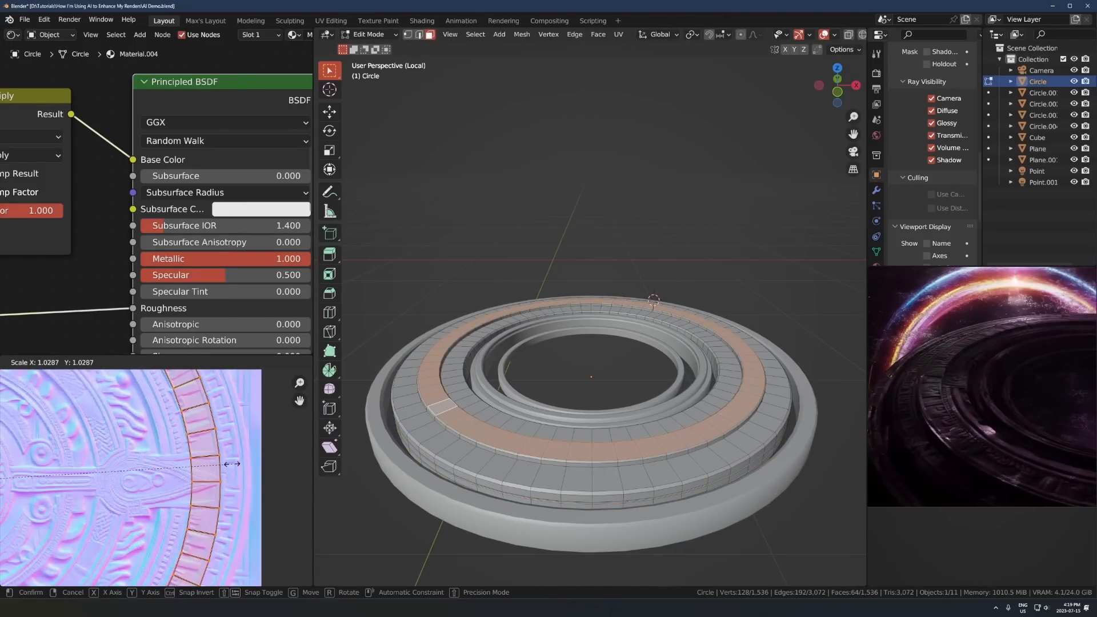
pyautogui.click(231, 464)
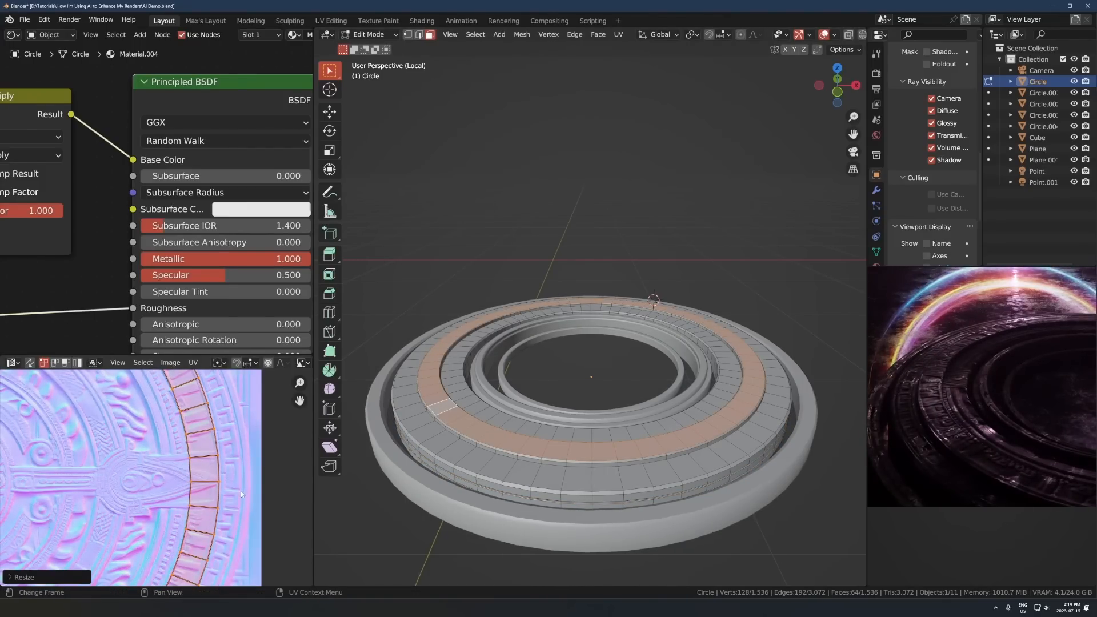
# Scale the raised band's UVs down slightly along Y in two passes to follow the curve of the pattern
pyautogui.scroll(-2, 207, 517)
pyautogui.moveTo(207, 519); pyautogui.dragTo(257, 442, button='middle')
pyautogui.press('s')
pyautogui.press('y')
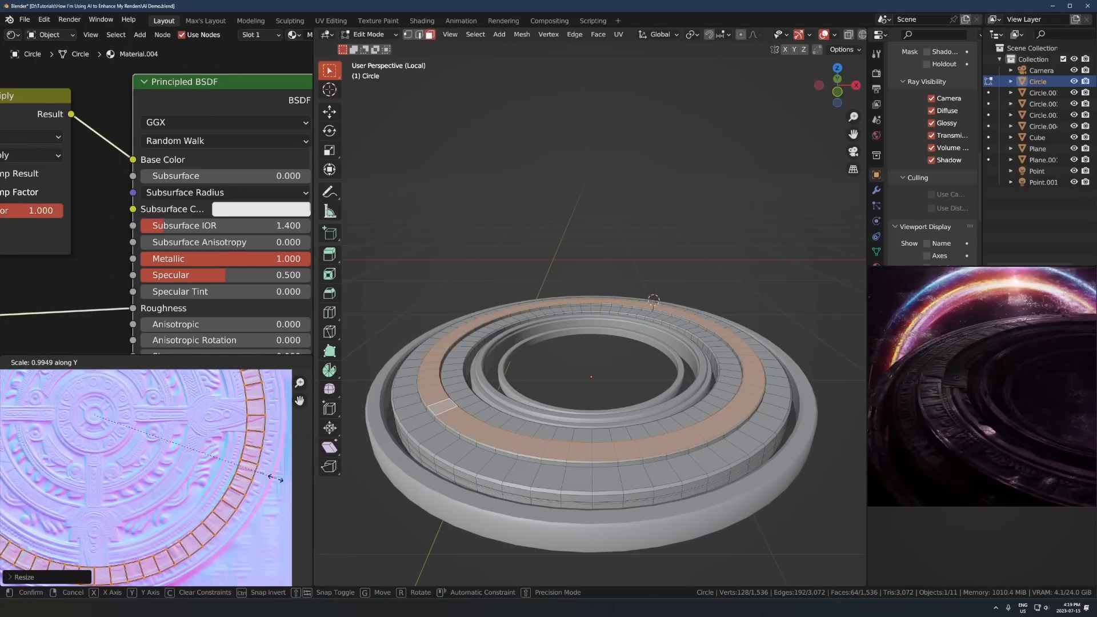
pyautogui.click(276, 478)
pyautogui.moveTo(168, 480); pyautogui.dragTo(241, 391, button='middle')
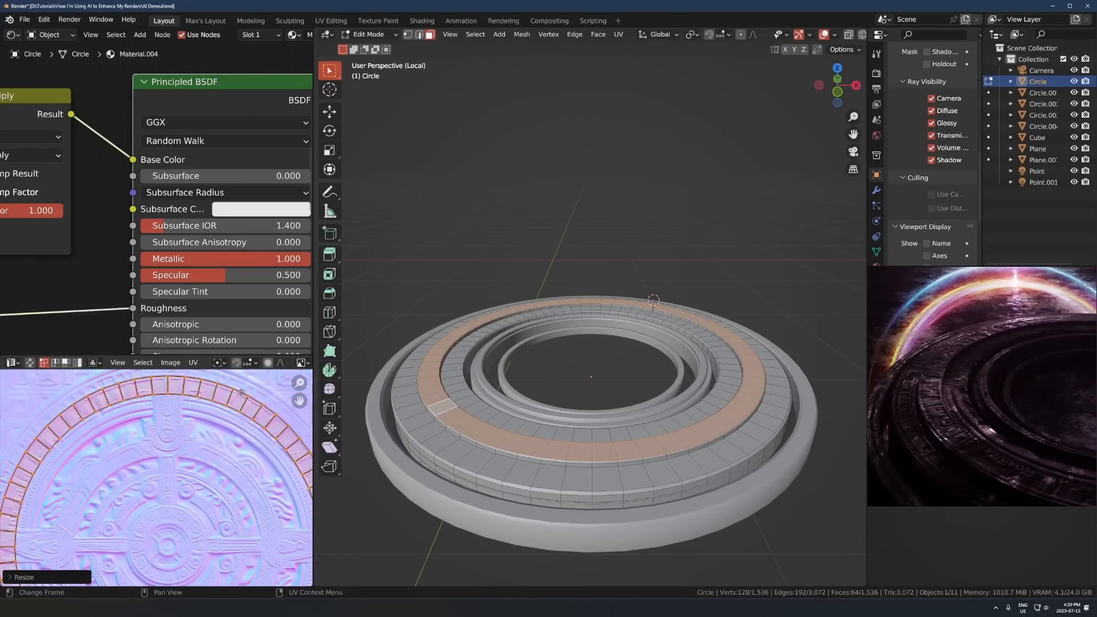
pyautogui.press('s')
pyautogui.press('y')
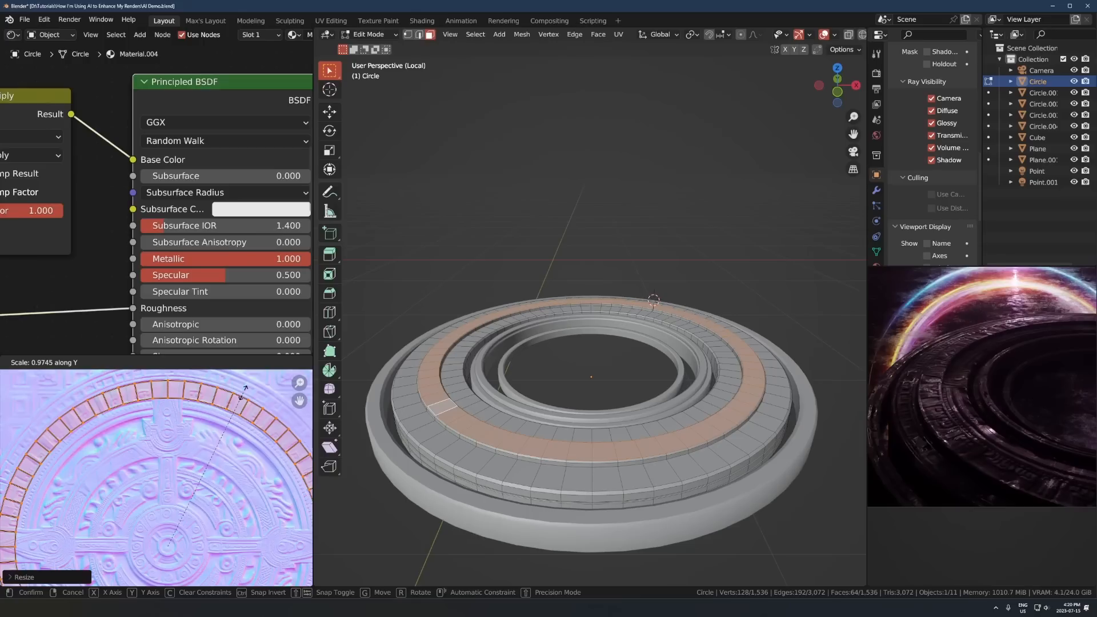
pyautogui.click(244, 394)
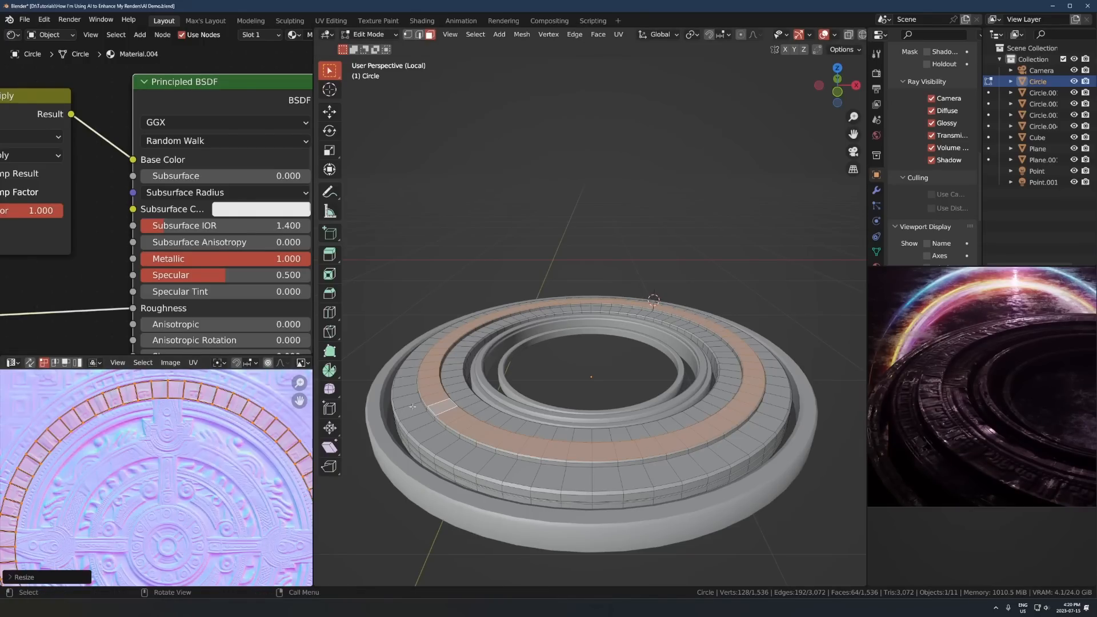
# Join the four inner and outer rings into the main ring and show the camera preview as a render
pyautogui.press('Tab')
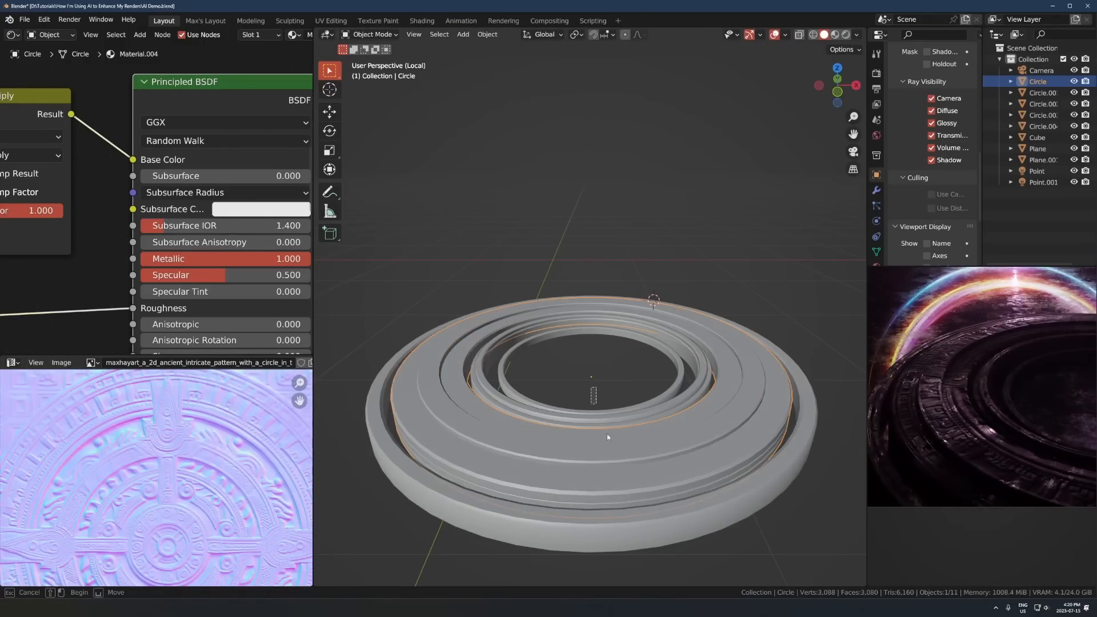
pyautogui.moveTo(607, 437); pyautogui.dragTo(626, 417)
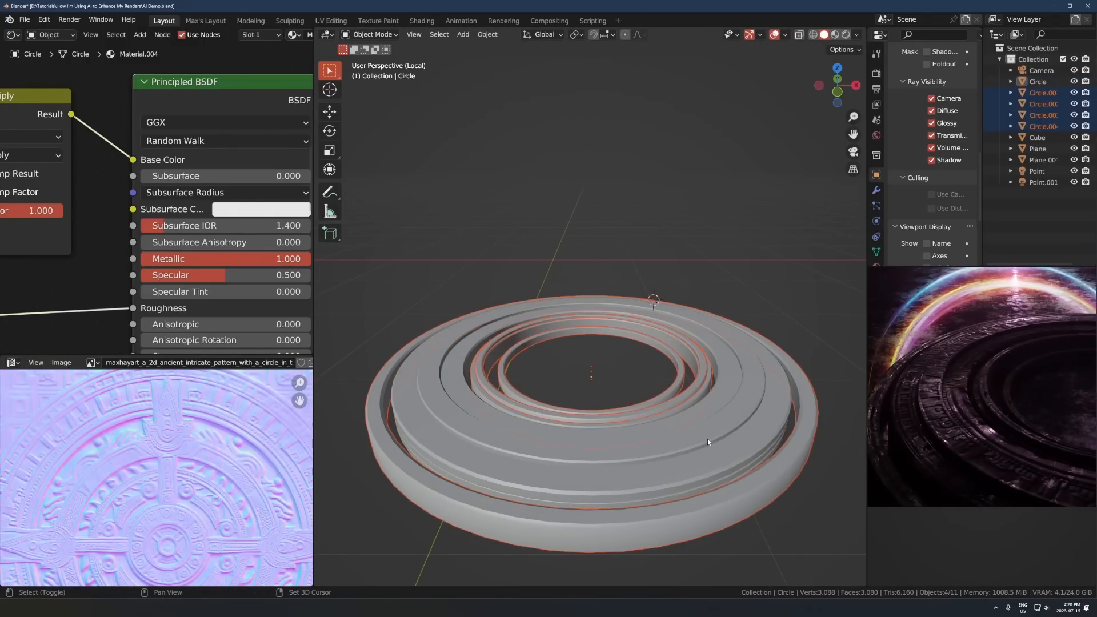
pyautogui.keyDown('shift'); pyautogui.click(683, 429); pyautogui.keyUp('shift')
pyautogui.hotkey('ctrl', 'j')
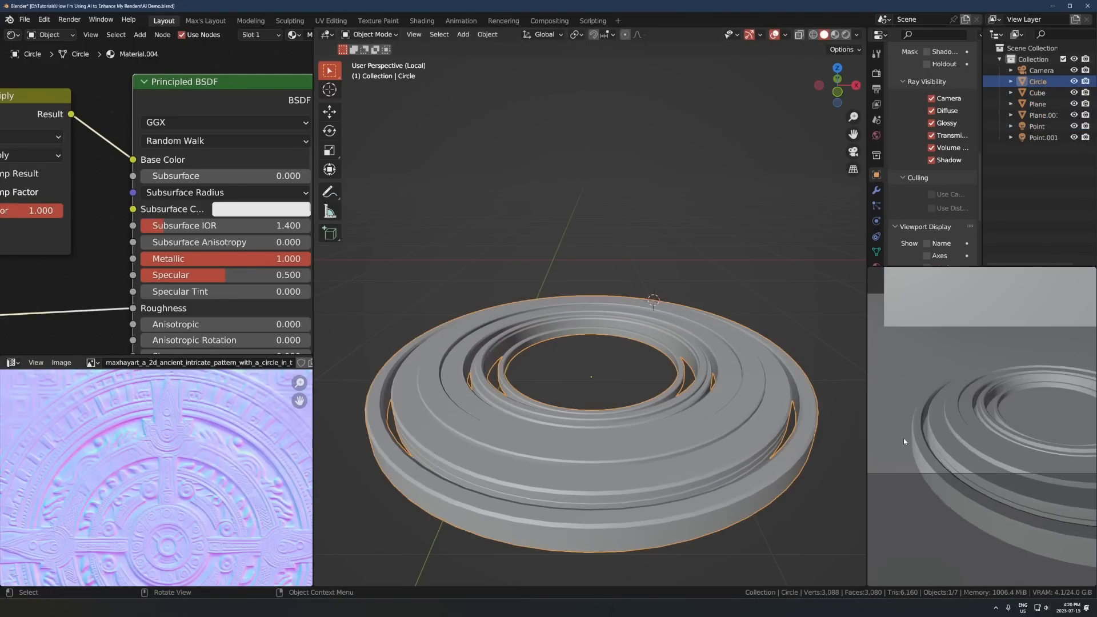
pyautogui.press('z')
pyautogui.click(936, 329)
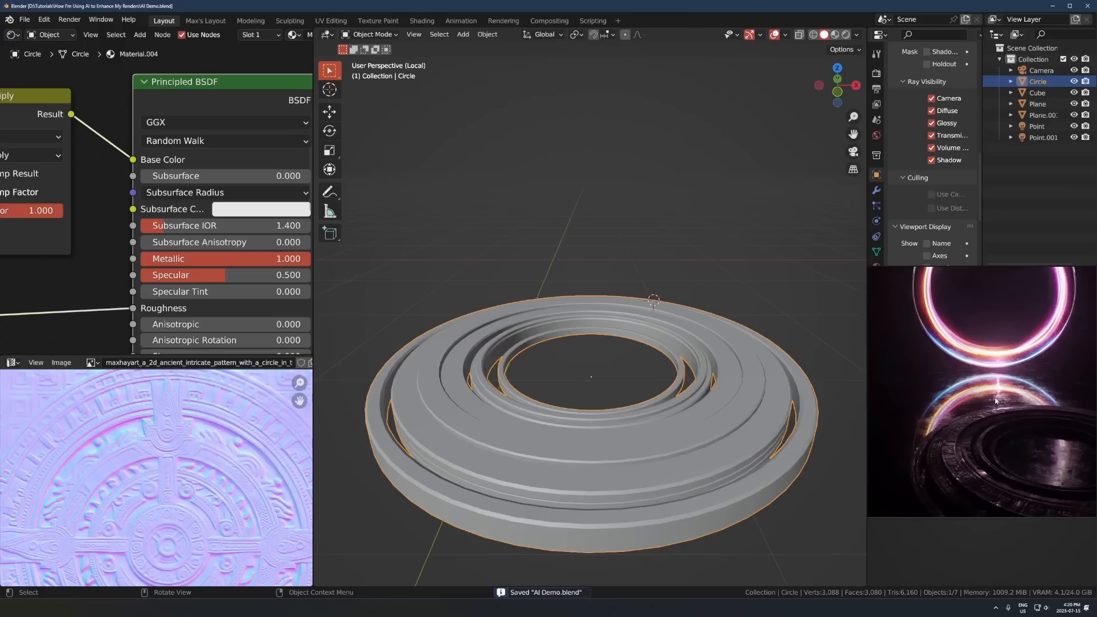
# Rotate the joined ring about the global Z axis and check it through the camera in a resized render preview
pyautogui.scroll(-3, 659, 313)
pyautogui.press('r')
pyautogui.press('z')
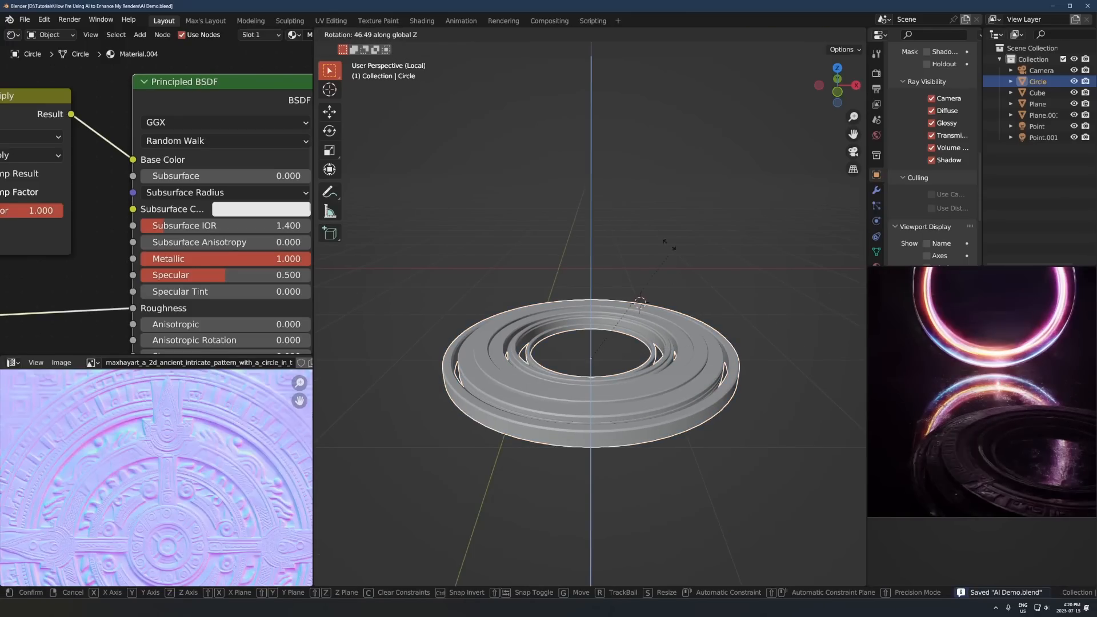
pyautogui.click(485, 300)
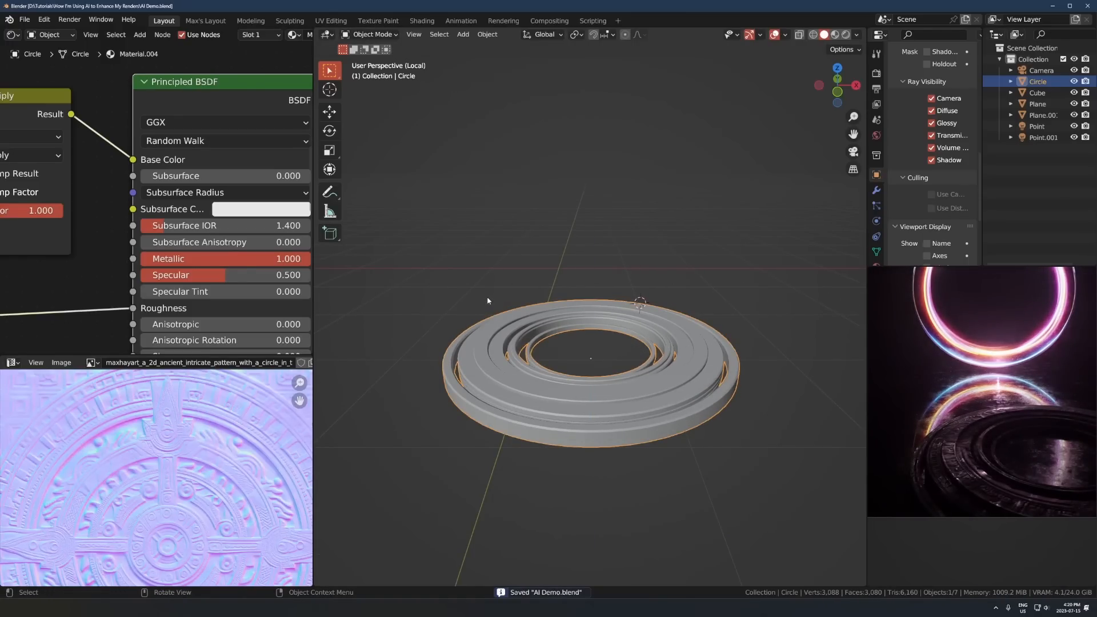
pyautogui.press('KP_0')
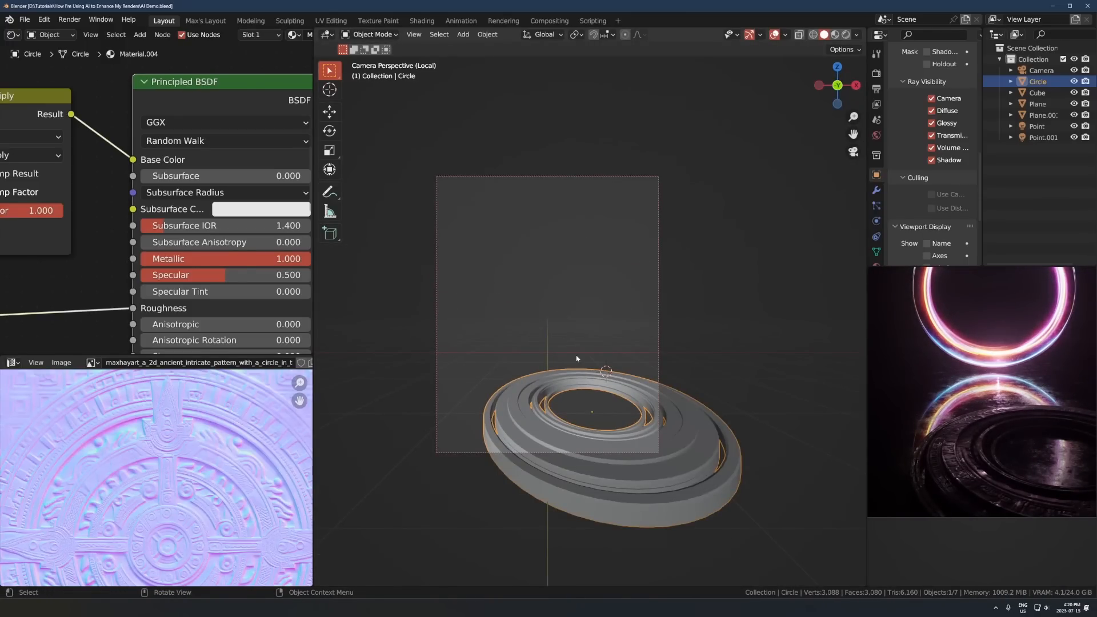
pyautogui.moveTo(868, 388); pyautogui.dragTo(849, 388)
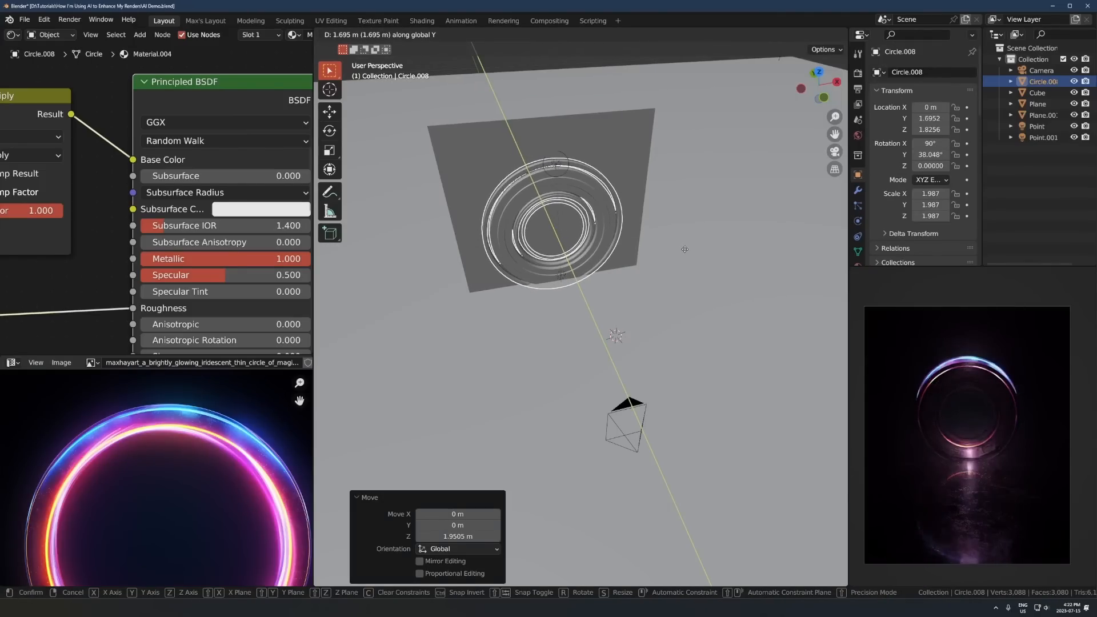
# Raise the upright ring about 0.34 m along Z and move it about 0.03 m along Y behind the glowing plane
pyautogui.press('g')
pyautogui.press('z')
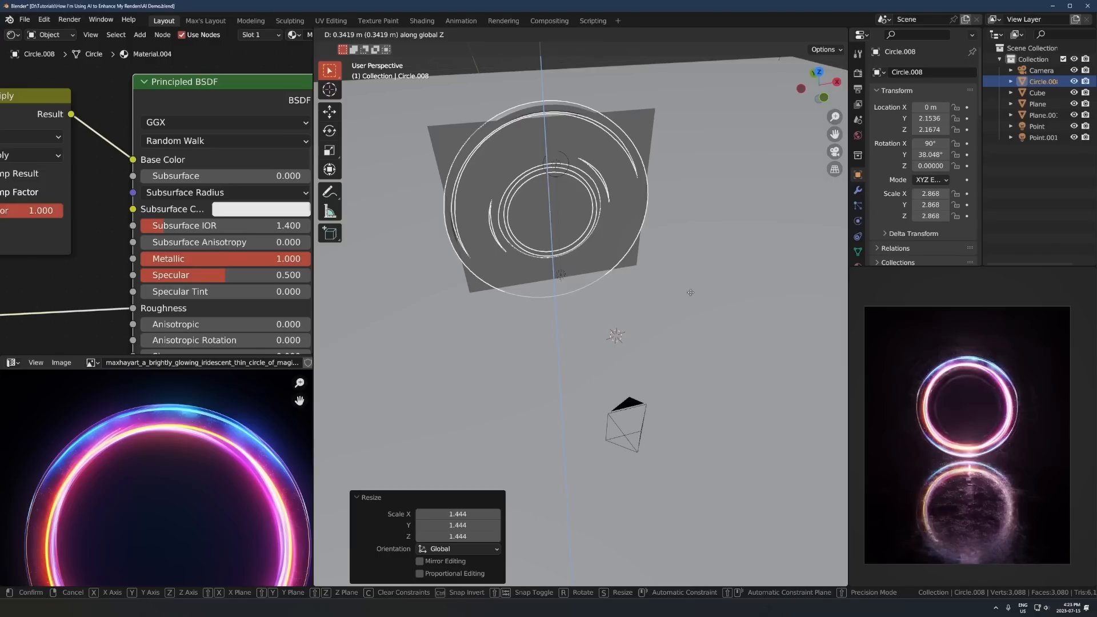
pyautogui.click(695, 206)
pyautogui.moveTo(695, 205); pyautogui.dragTo(574, 347, button='middle')
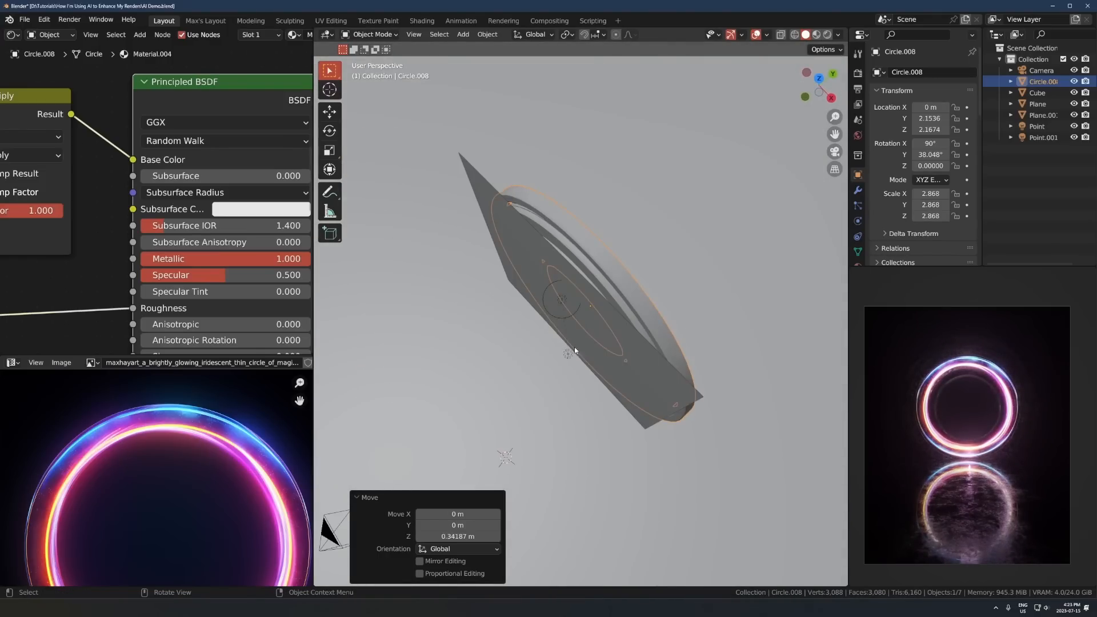
pyautogui.press('g')
pyautogui.press('y')
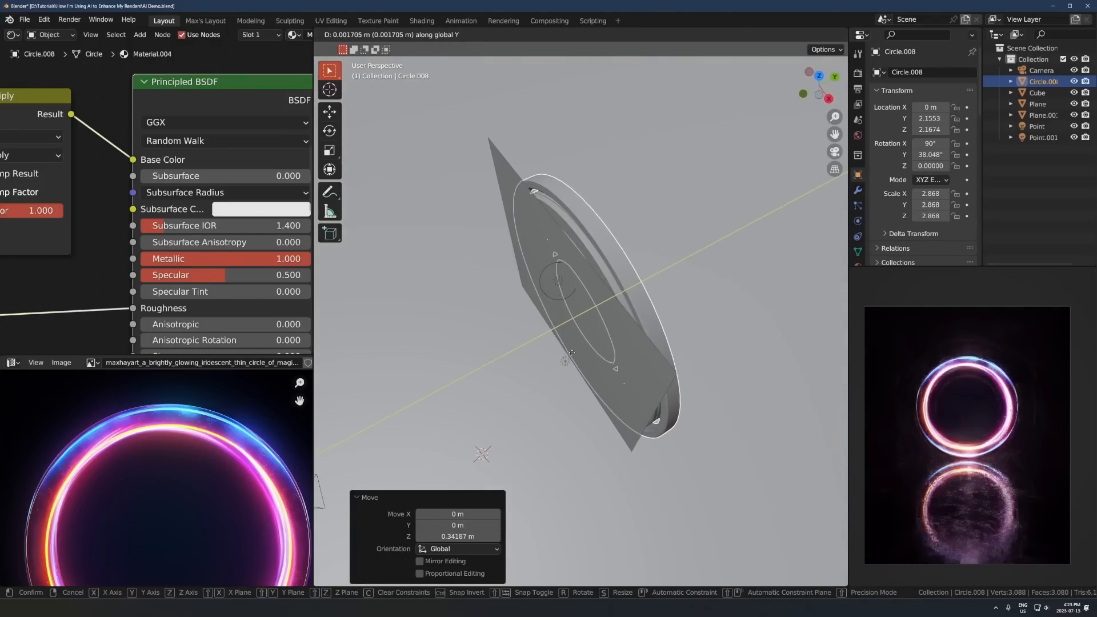
pyautogui.click(574, 354)
# Set the ring material's Metallic to 0 and brighten its base color with RGB Curves, raising the midpoint to about 0.40, 0.83
pyautogui.moveTo(240, 258); pyautogui.dragTo(177, 258)
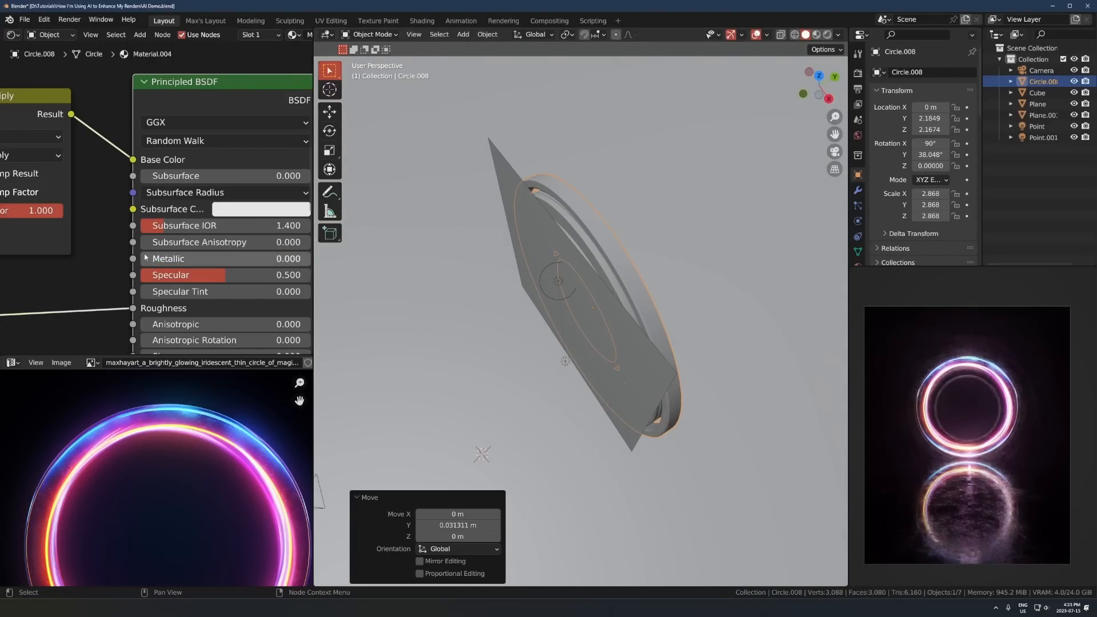
pyautogui.scroll(-2, 158, 198)
pyautogui.hotkey('shift', 'a')
pyautogui.write('curve')
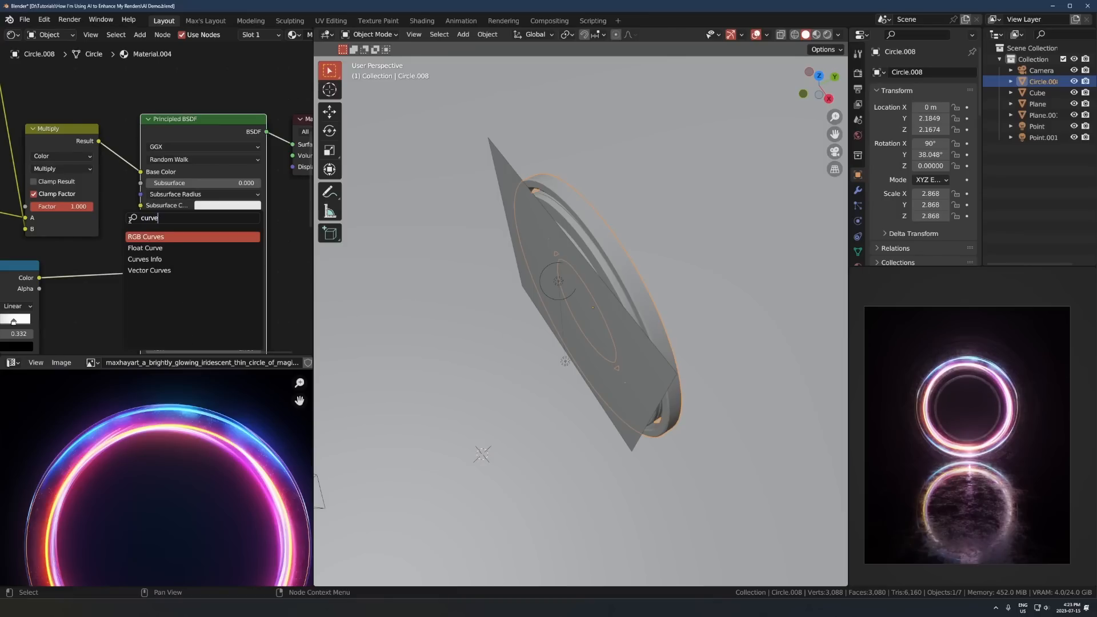
pyautogui.press('Return')
pyautogui.click(278, 198)
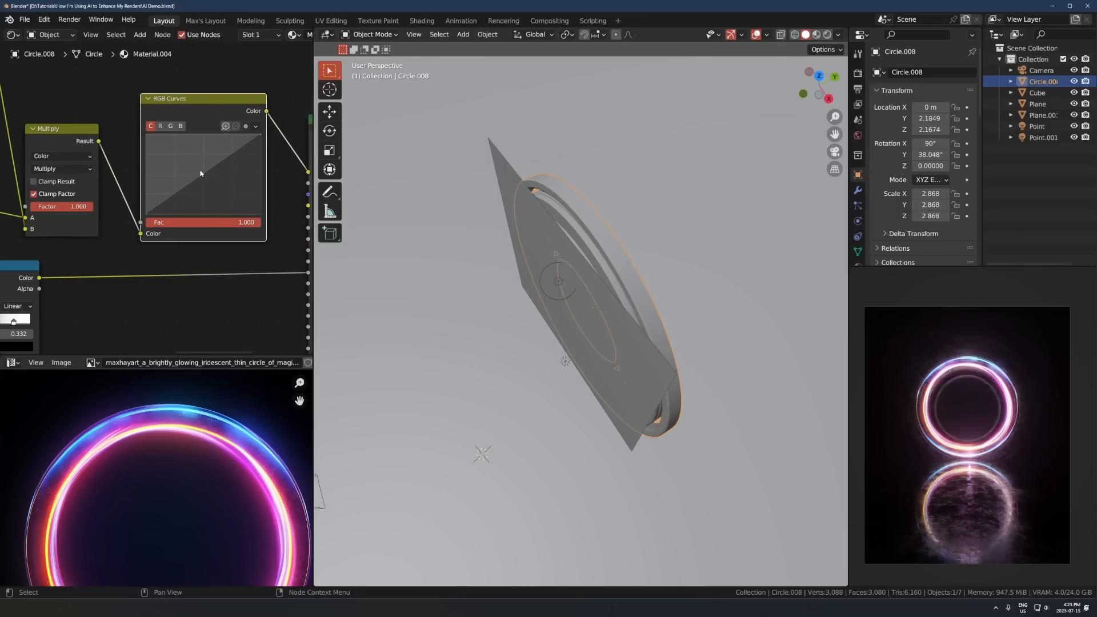
pyautogui.moveTo(203, 175); pyautogui.dragTo(192, 148)
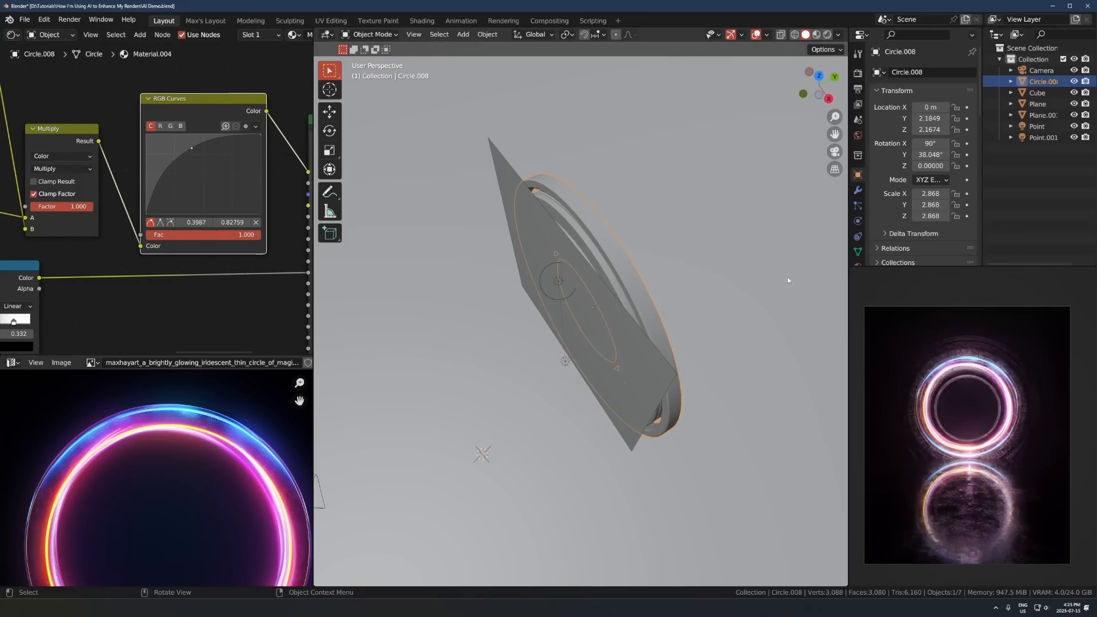
# Scale the ring up by about 1.025 around the glowing circle
pyautogui.scroll(4, 1058, 456)
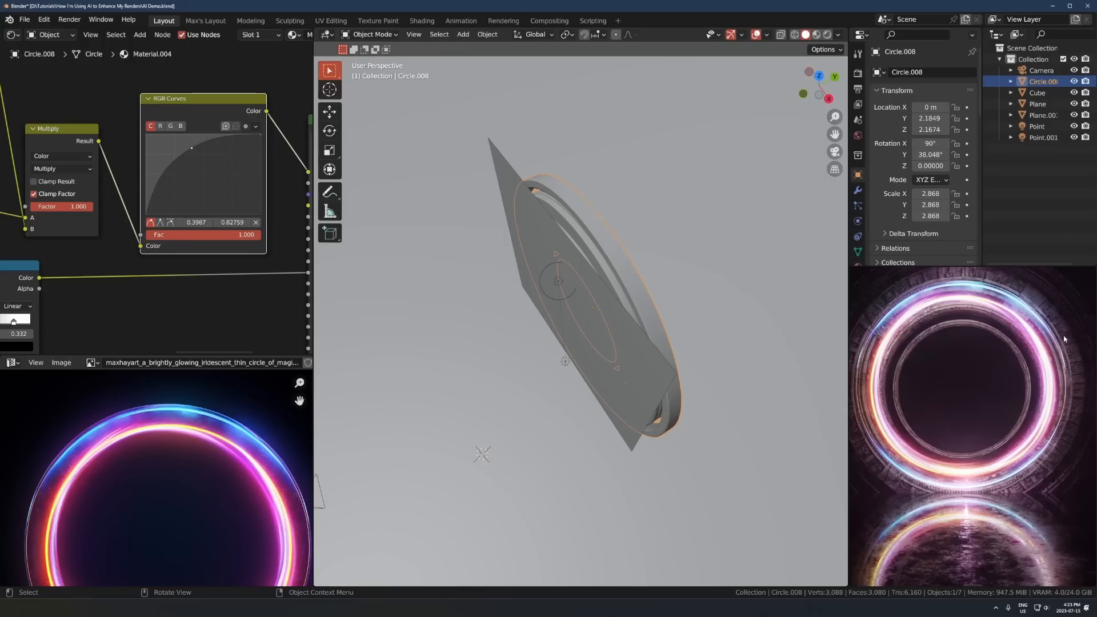
pyautogui.moveTo(679, 233); pyautogui.dragTo(678, 314, button='middle')
pyautogui.press('s')
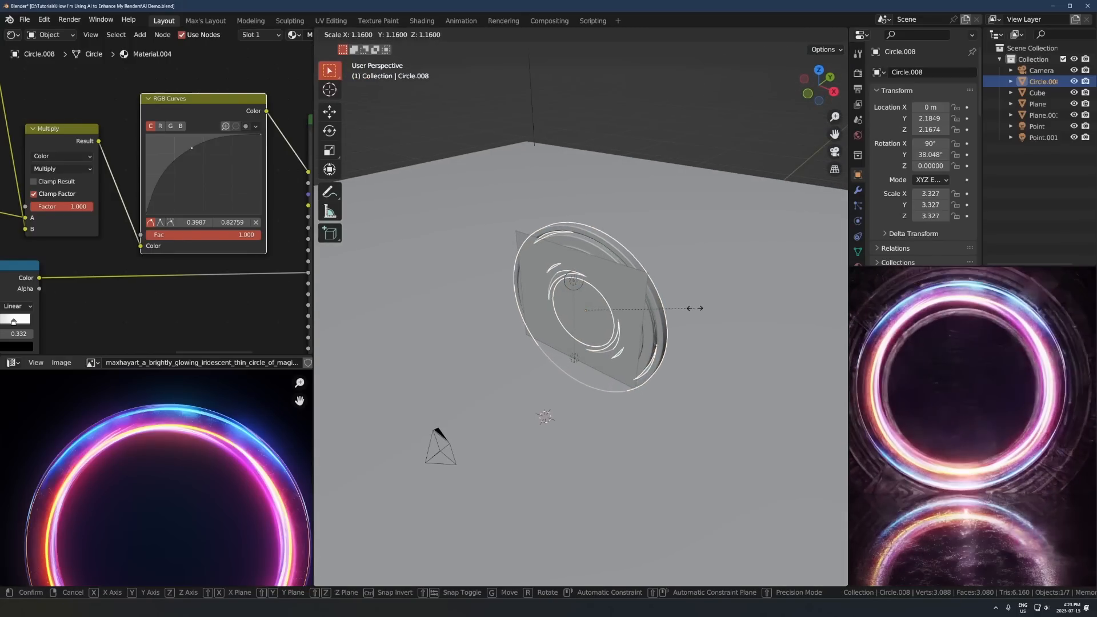
pyautogui.click(680, 313)
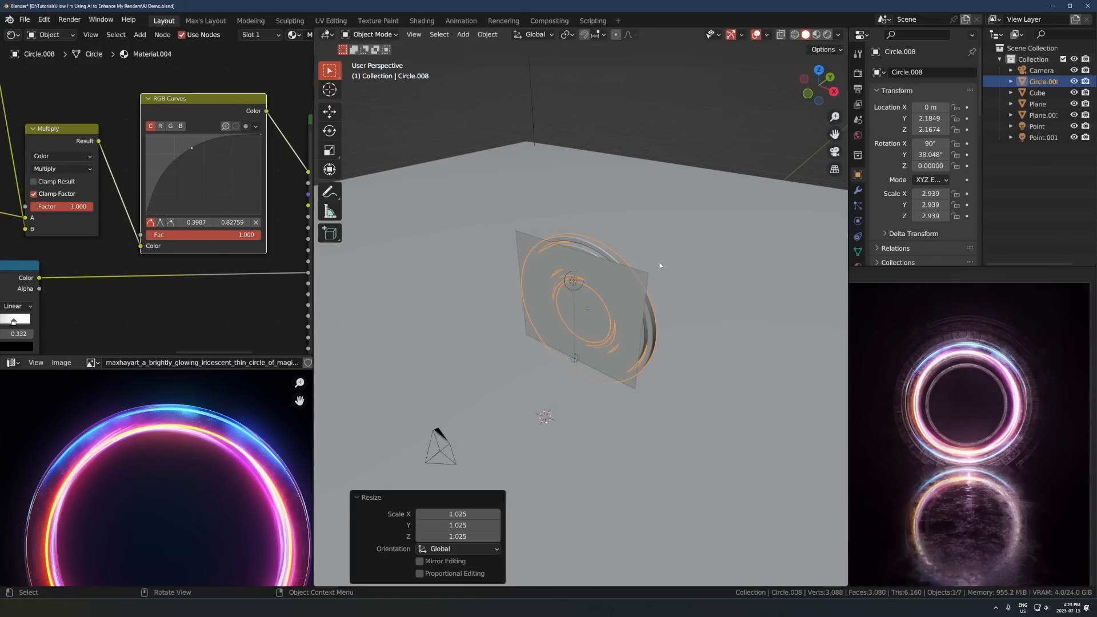
# Parent the two point lights to the glowing-circle plane as Object
pyautogui.keyDown('shift'); pyautogui.click(619, 299); pyautogui.keyUp('shift')
pyautogui.moveTo(619, 299); pyautogui.dragTo(639, 269, button='middle')
pyautogui.press('g')
pyautogui.rightClick(575, 283)
pyautogui.click(574, 283)
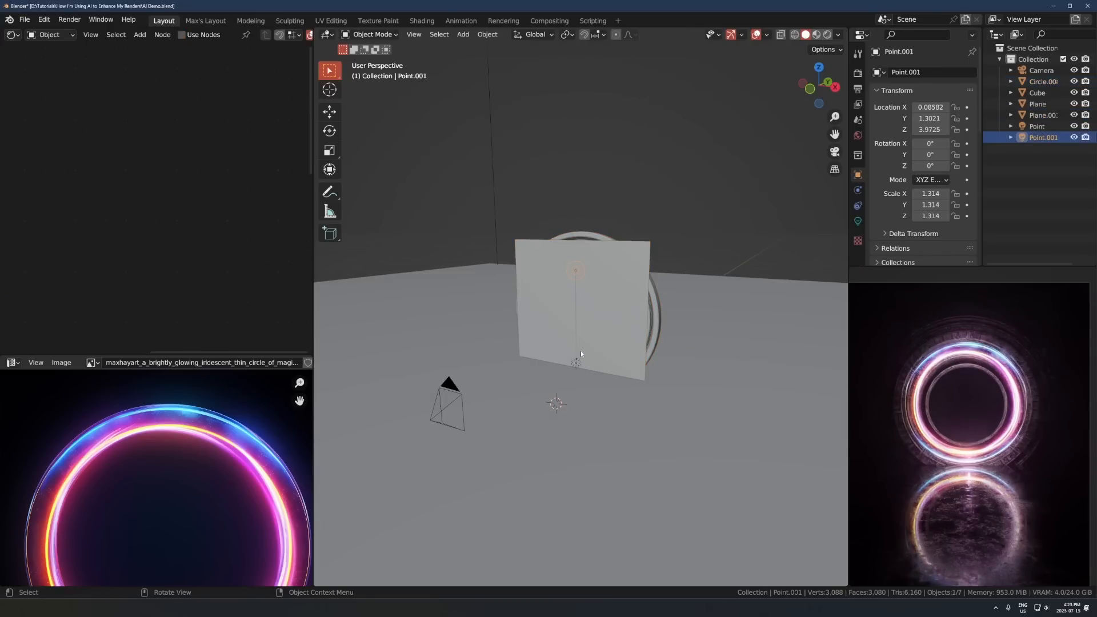
pyautogui.keyDown('shift'); pyautogui.click(575, 361); pyautogui.keyUp('shift')
pyautogui.keyDown('shift'); pyautogui.click(609, 333); pyautogui.keyUp('shift')
pyautogui.hotkey('ctrl', 'p')
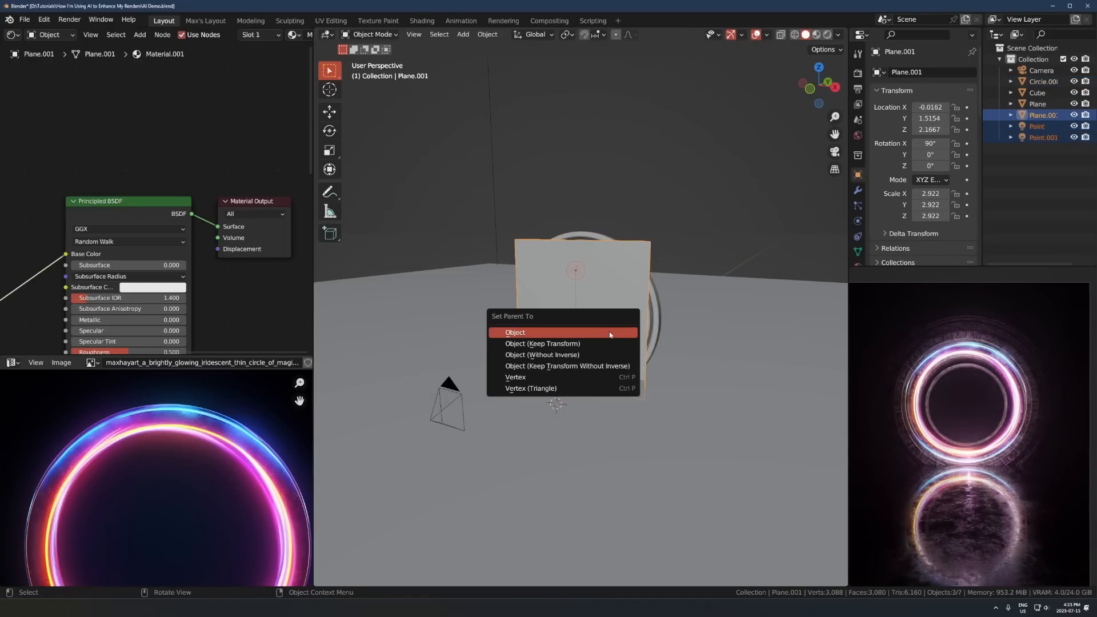
pyautogui.click(609, 331)
# Raise the glowing plane and the ring together by about 0.68 m along Z
pyautogui.press('g')
pyautogui.press('z')
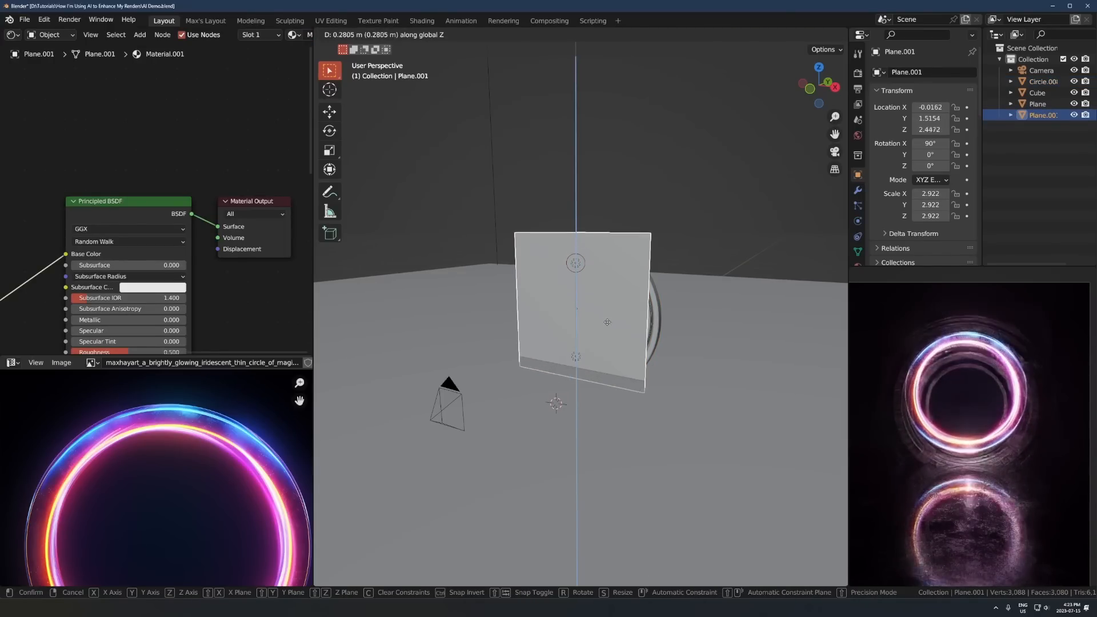
pyautogui.click(607, 322)
pyautogui.keyDown('shift'); pyautogui.click(590, 234); pyautogui.keyUp('shift')
pyautogui.press('g')
pyautogui.press('z')
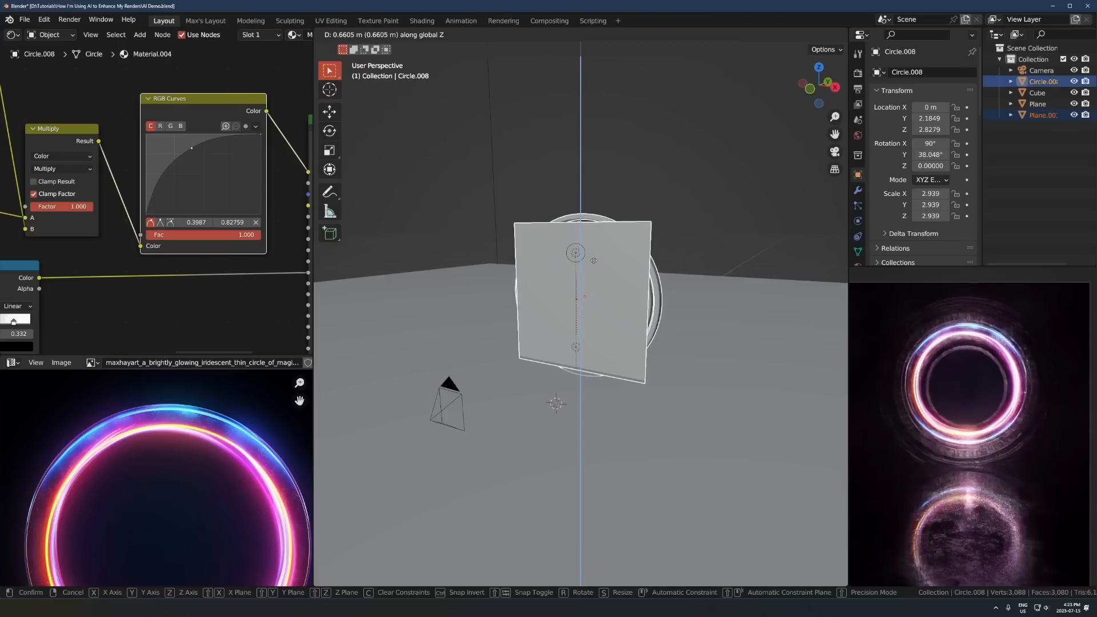
pyautogui.click(594, 260)
# Duplicate the ring behind the glowing plane and scale the copy down to less than half size
pyautogui.scroll(1, 578, 300)
pyautogui.click(623, 279)
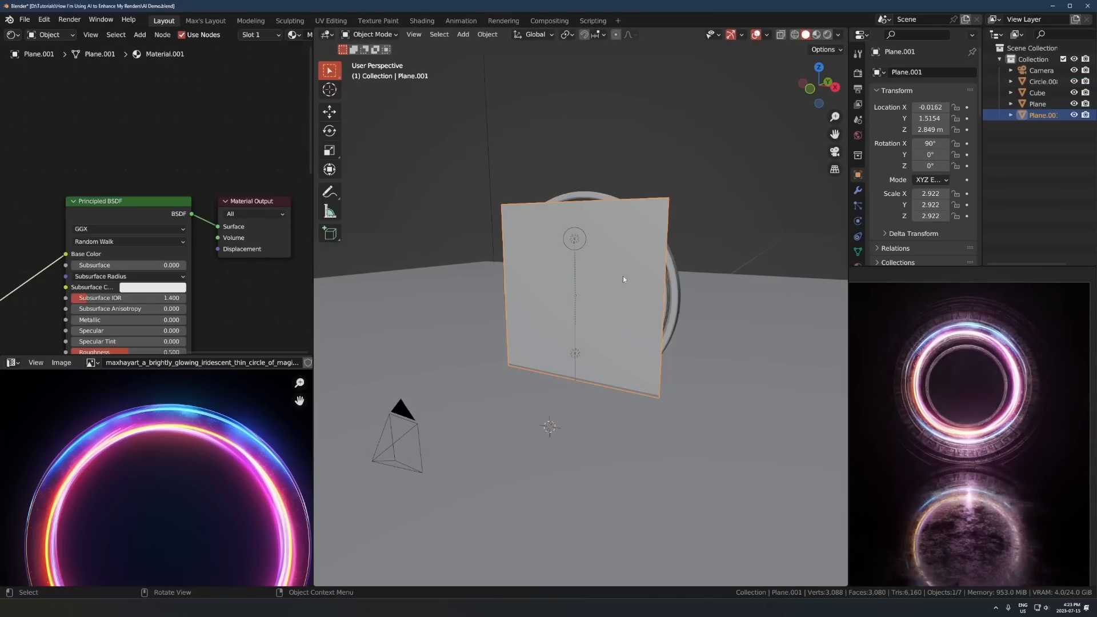
pyautogui.click(660, 282)
pyautogui.moveTo(659, 282); pyautogui.dragTo(637, 286, button='middle')
pyautogui.scroll(-2, 636, 286)
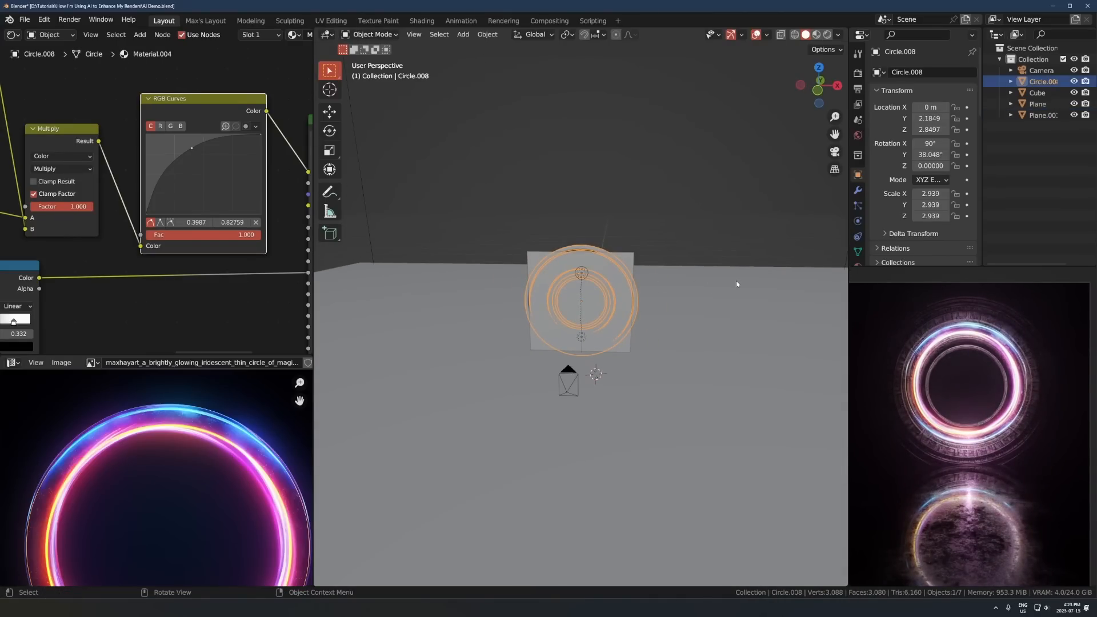
pyautogui.hotkey('shift', 'd')
pyautogui.press('s')
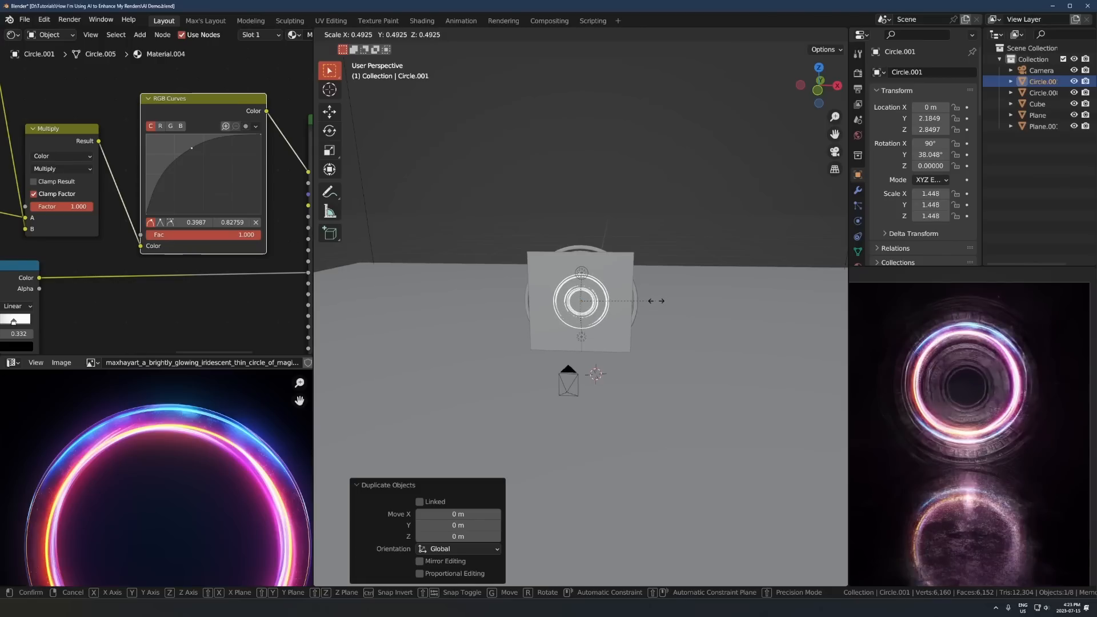
pyautogui.click(644, 307)
# Adjust the scale of the duplicated ring and reposition it along Y
pyautogui.moveTo(644, 308); pyautogui.dragTo(596, 367, button='middle')
pyautogui.press('s')
pyautogui.click(696, 284)
pyautogui.scroll(4, 657, 334)
pyautogui.press('g')
pyautogui.press('y')
pyautogui.click(534, 358)
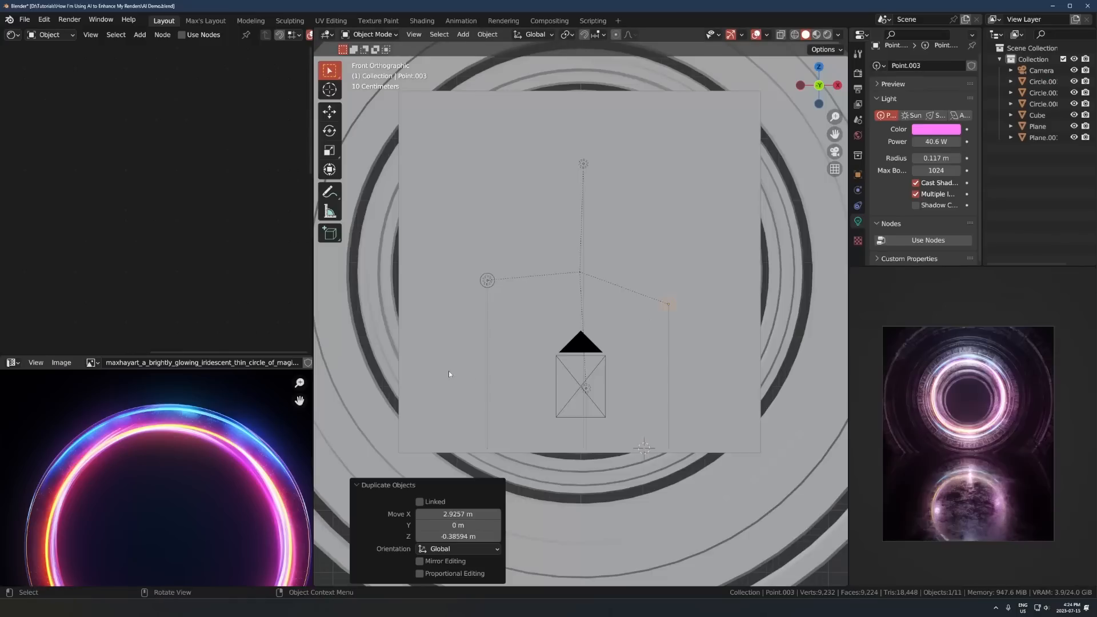
# Select all the rings, the glowing plane and its point lights together in the front view
pyautogui.scroll(2, 1049, 447)
pyautogui.scroll(-4, 518, 319)
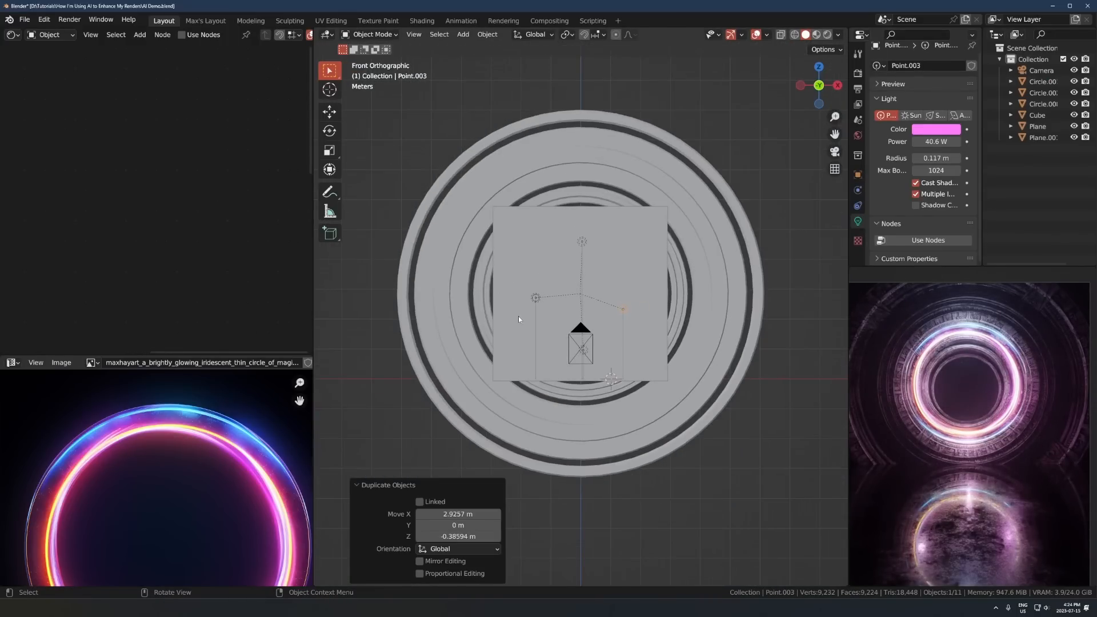
pyautogui.moveTo(689, 183); pyautogui.dragTo(477, 313)
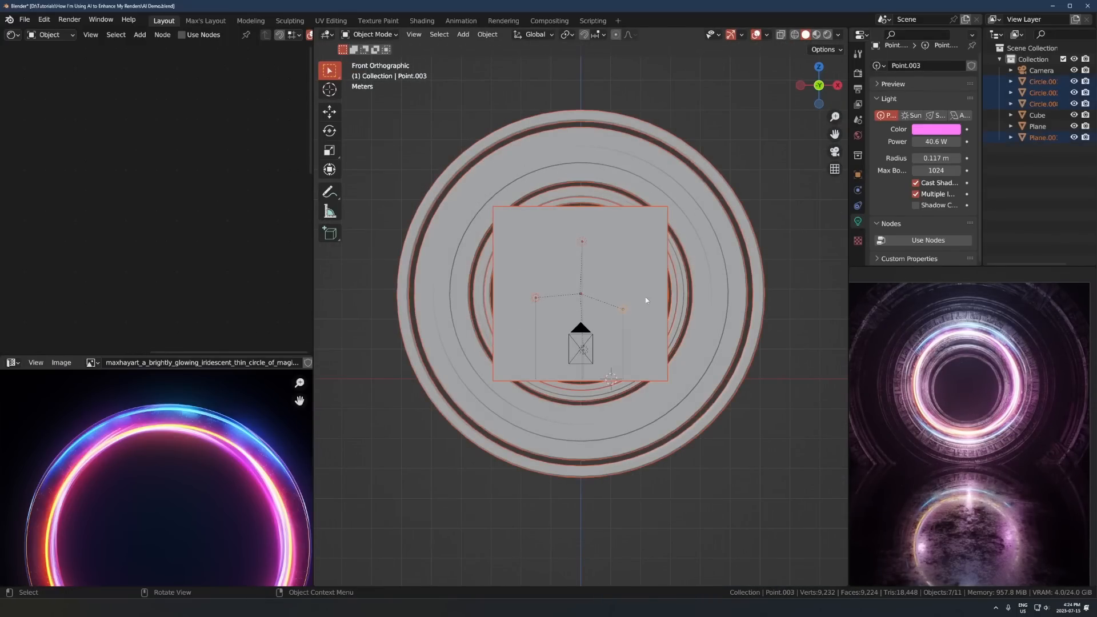
pyautogui.press('g')
pyautogui.press('z')
pyautogui.press('r')
pyautogui.press('r')
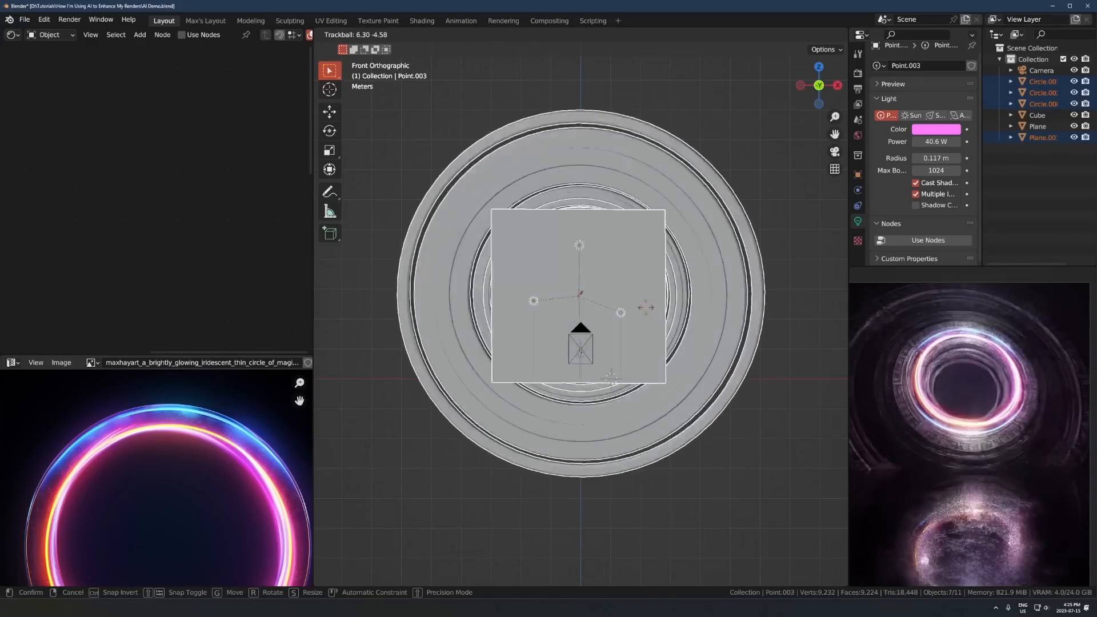
pyautogui.rightClick(654, 285)
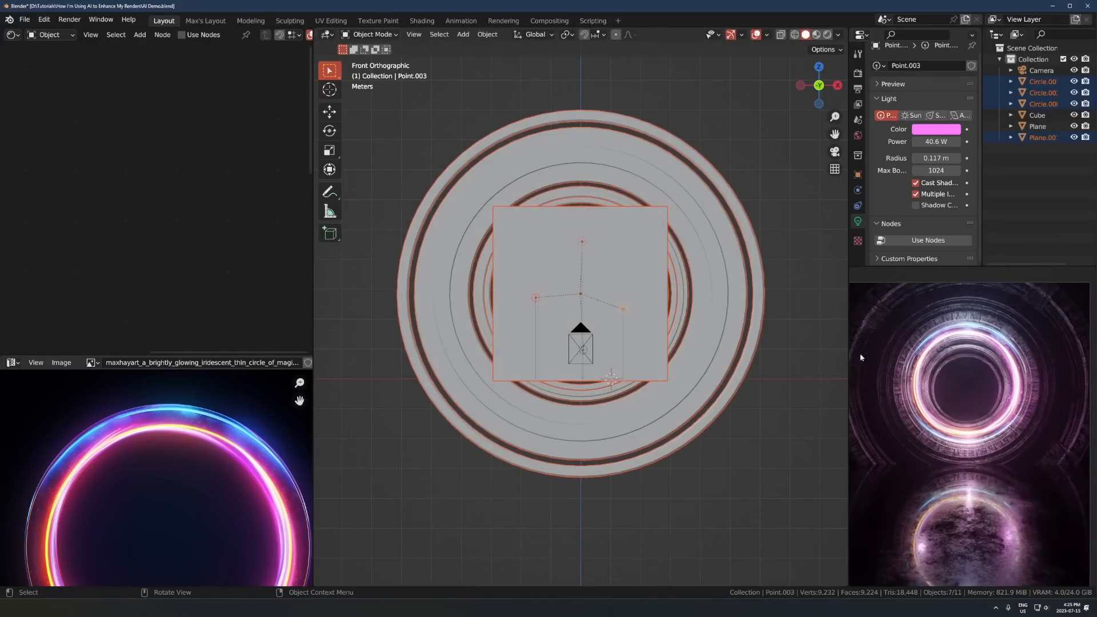
# Trackball-rotate the selected rings, glowing plane and lights by about -26 and -39 degrees
pyautogui.press('r')
pyautogui.press('r')
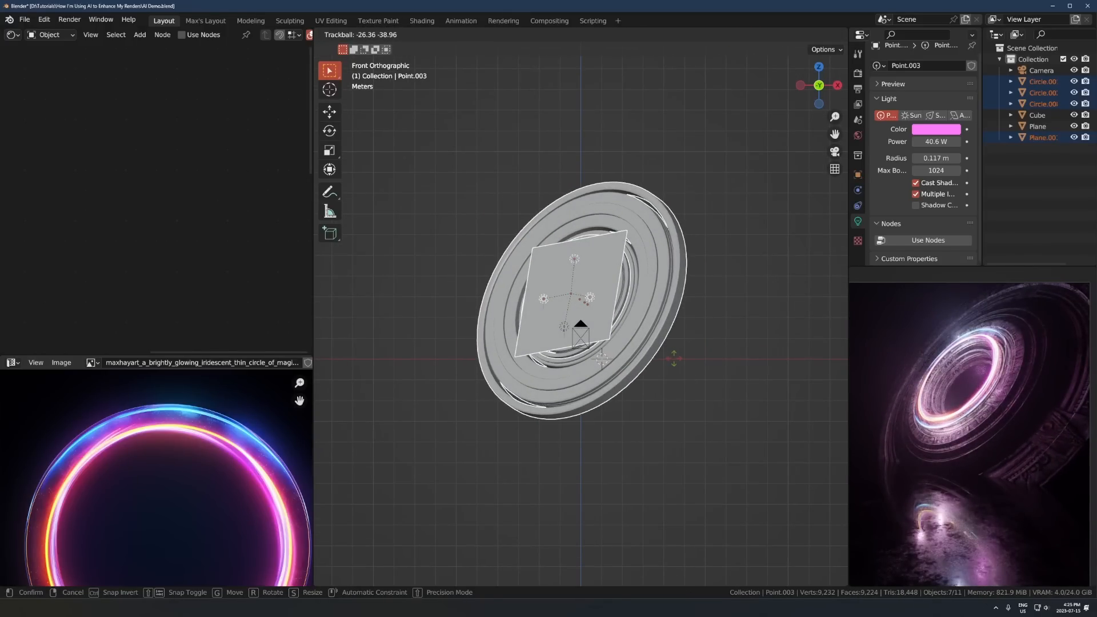
pyautogui.click(673, 358)
# Make a linked duplicate of the ring and place it in the scene
pyautogui.scroll(-3, 642, 284)
pyautogui.moveTo(642, 283); pyautogui.dragTo(632, 365, button='middle')
pyautogui.hotkey('alt', 'd')
pyautogui.click(484, 322)
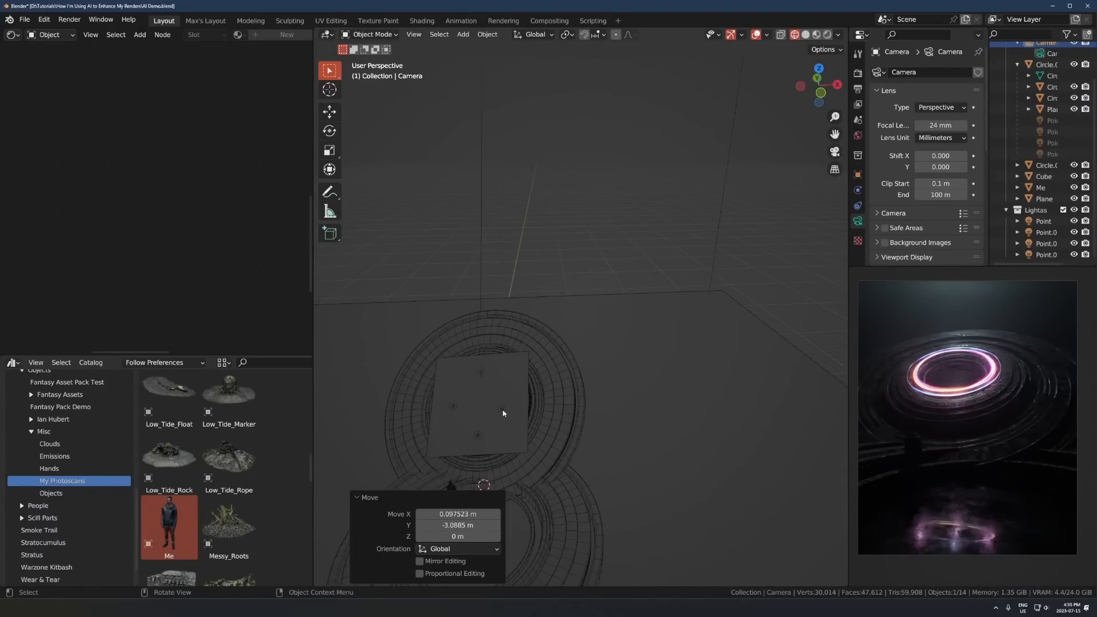
# Move the camera horizontally by about -3.83 m along Y, keeping its height
pyautogui.keyDown('shift'); pyautogui.moveTo(503, 413); pyautogui.dragTo(515, 274, button='middle'); pyautogui.keyUp('shift')
pyautogui.press('g')
pyautogui.hotkey('shift', 'z')
pyautogui.click(577, 339)
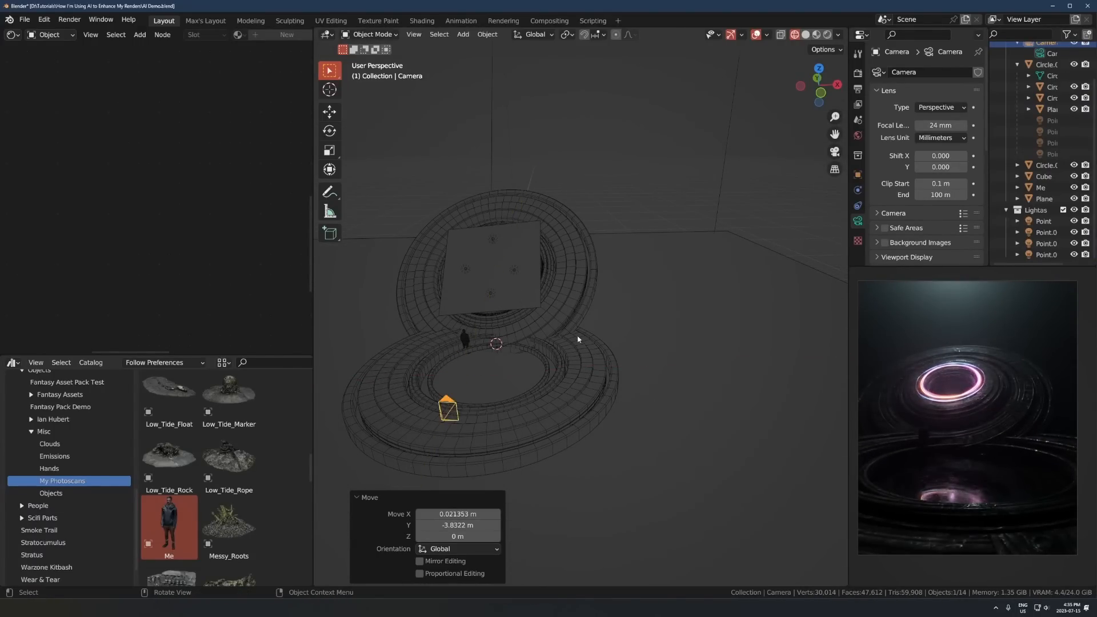
# Move the standing human figure on the lower ring horizontally, keeping its height
pyautogui.click(465, 341)
pyautogui.press('g')
pyautogui.hotkey('shift', 'z')
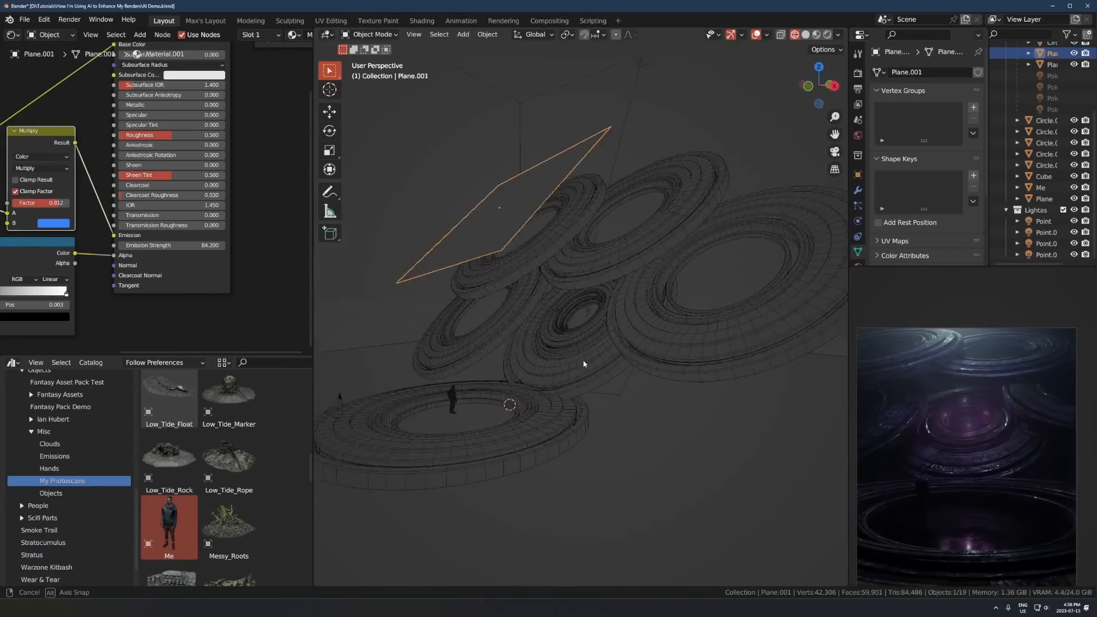
# Duplicate the glowing plane about -9.94 m along its local Z axis and make the copy's object and data single-user
pyautogui.press('g')
pyautogui.press('z')
pyautogui.press('z')
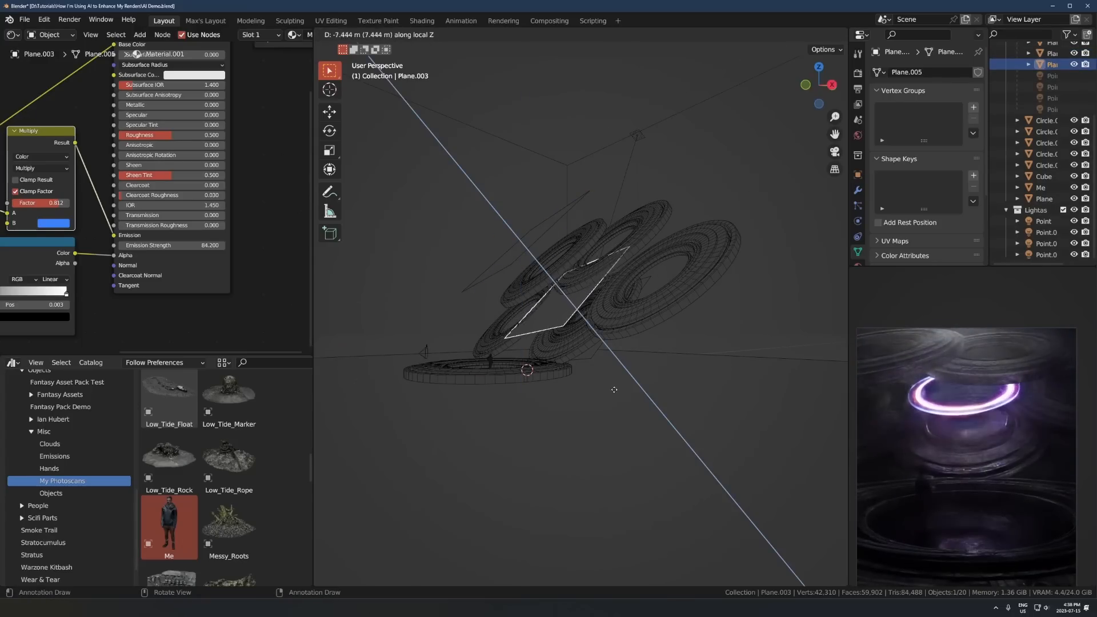
pyautogui.click(618, 398)
pyautogui.press('q')
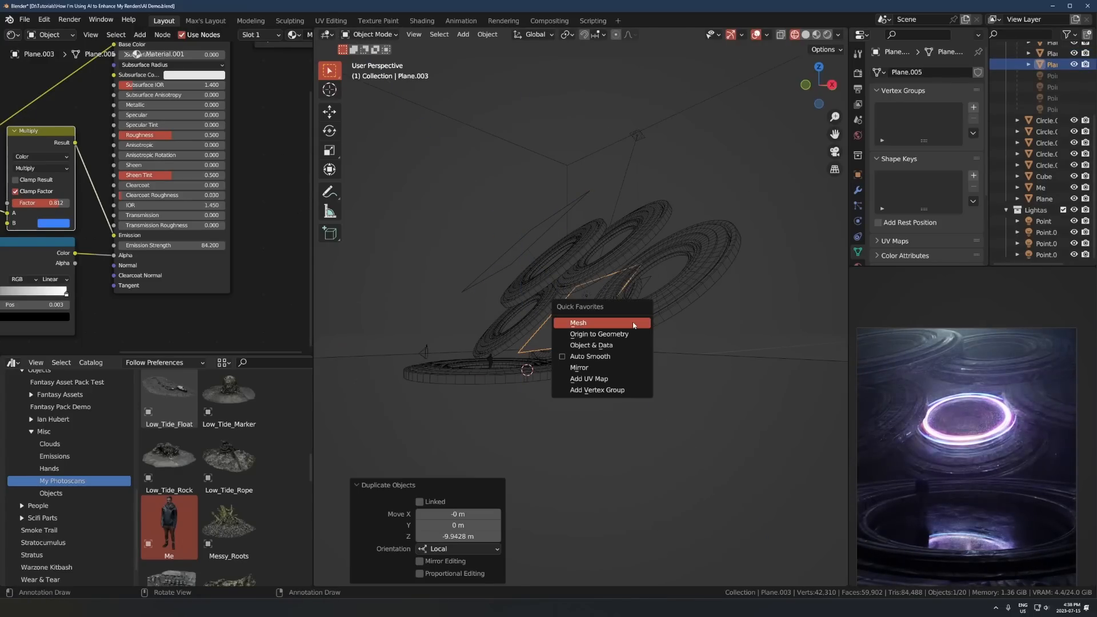
pyautogui.click(623, 348)
# Give the duplicated plane its own copy of the material and set that material's emission strength to 14.5
pyautogui.moveTo(134, 276); pyautogui.dragTo(185, 278, button='middle')
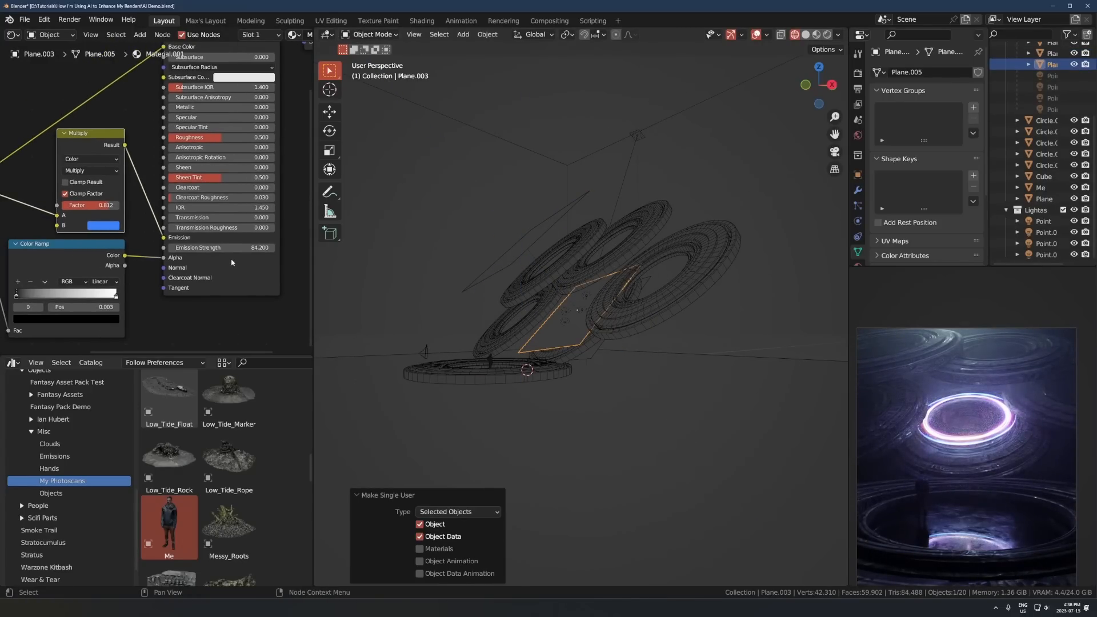
pyautogui.moveTo(232, 247); pyautogui.dragTo(146, 248)
pyautogui.press('Escape')
pyautogui.scroll(-4, 299, 38)
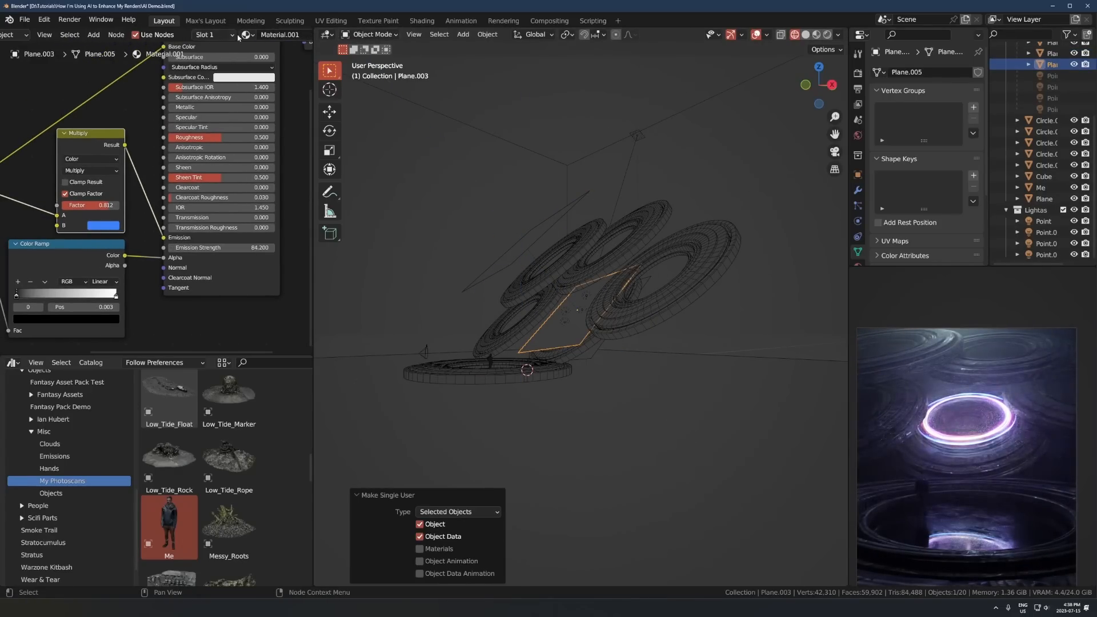
pyautogui.click(298, 36)
pyautogui.scroll(3, 232, 255)
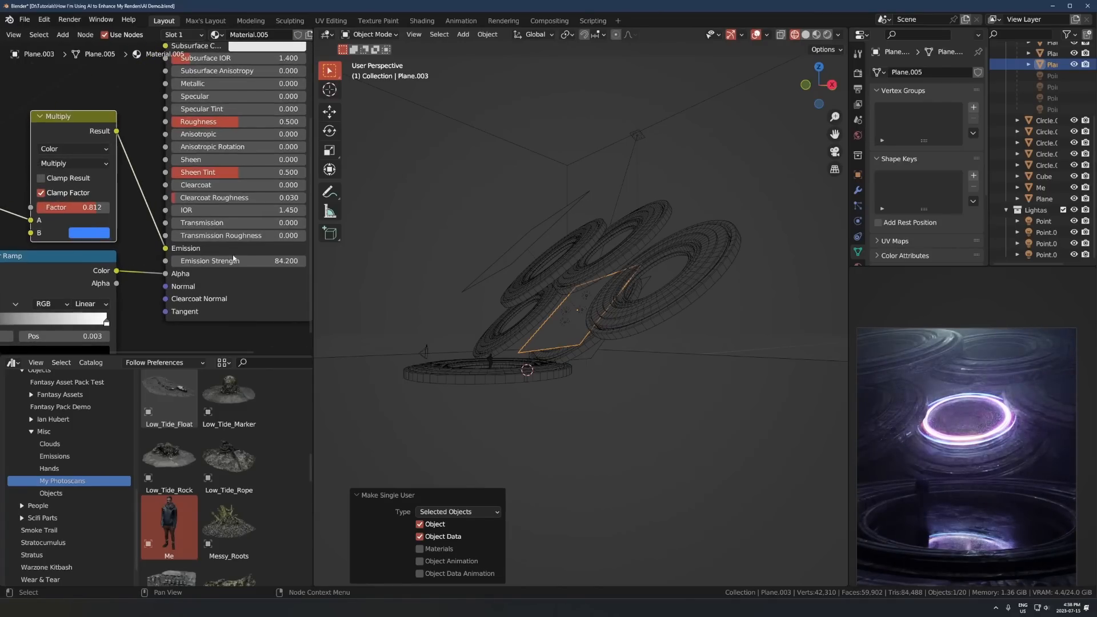
pyautogui.moveTo(232, 260); pyautogui.dragTo(268, 261)
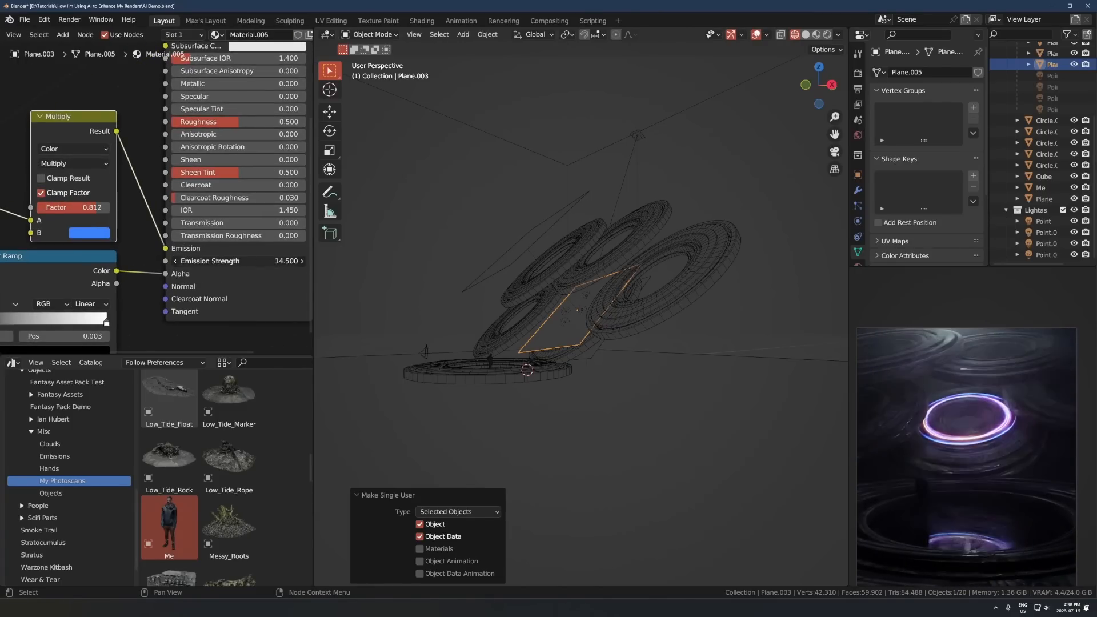
# Scale the duplicated plane to about 0.769 and add a smaller copy offset about 0.35 m along its local Z axis
pyautogui.press('s')
pyautogui.click(641, 303)
pyautogui.scroll(7, 632, 269)
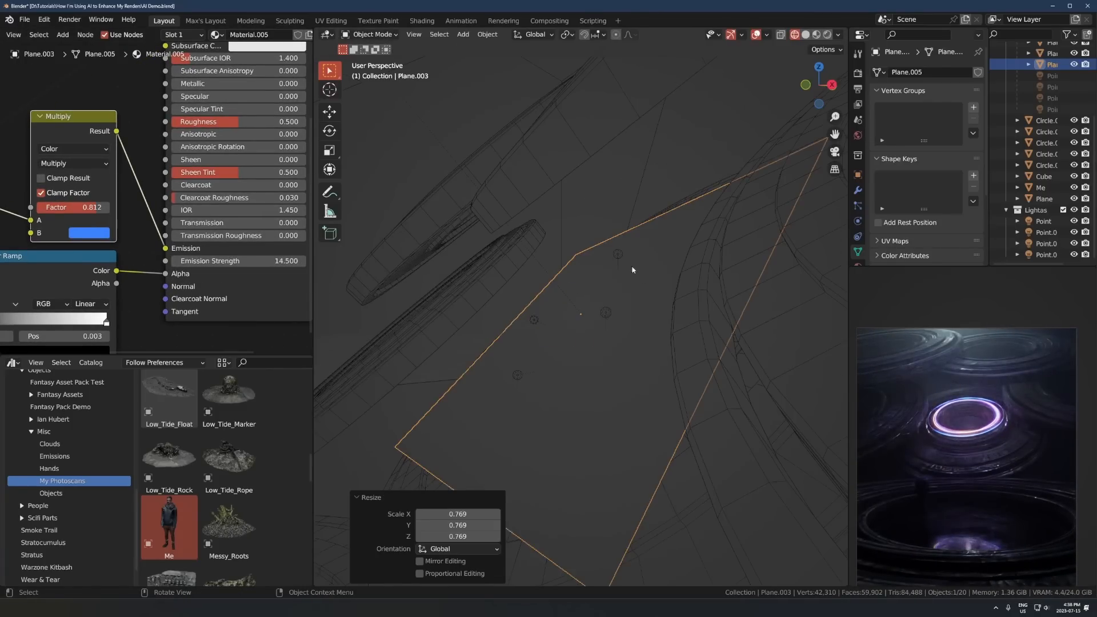
pyautogui.moveTo(632, 269); pyautogui.dragTo(749, 290, button='middle')
pyautogui.press('s')
# Change the Multiply node's B colour to red, with hue 0.004 and saturation 0.980
pyautogui.click(89, 233)
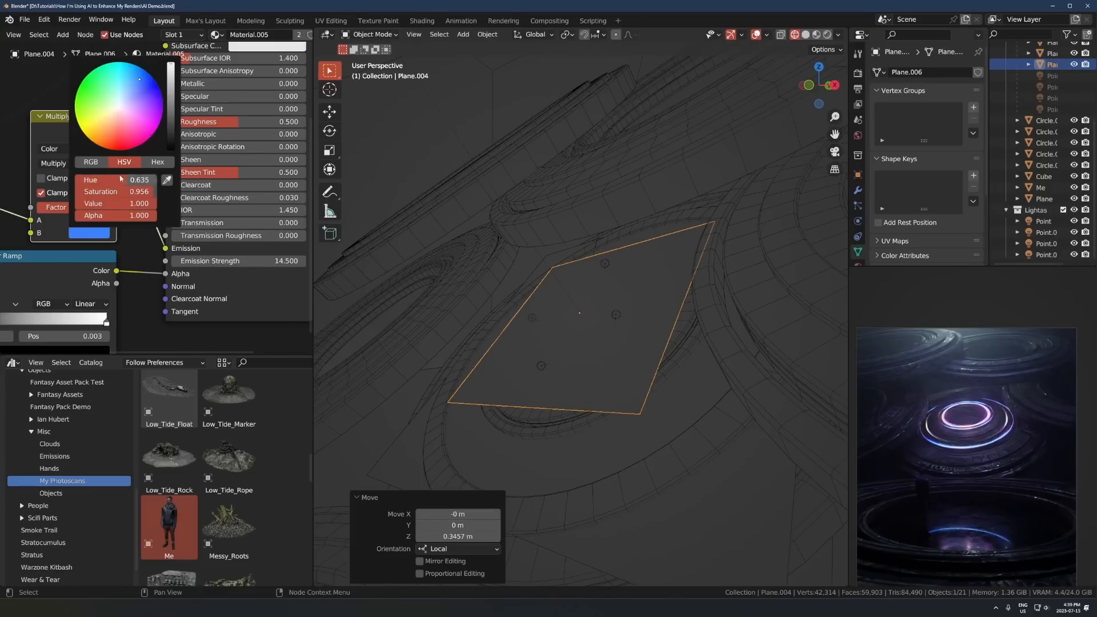
pyautogui.click(114, 144)
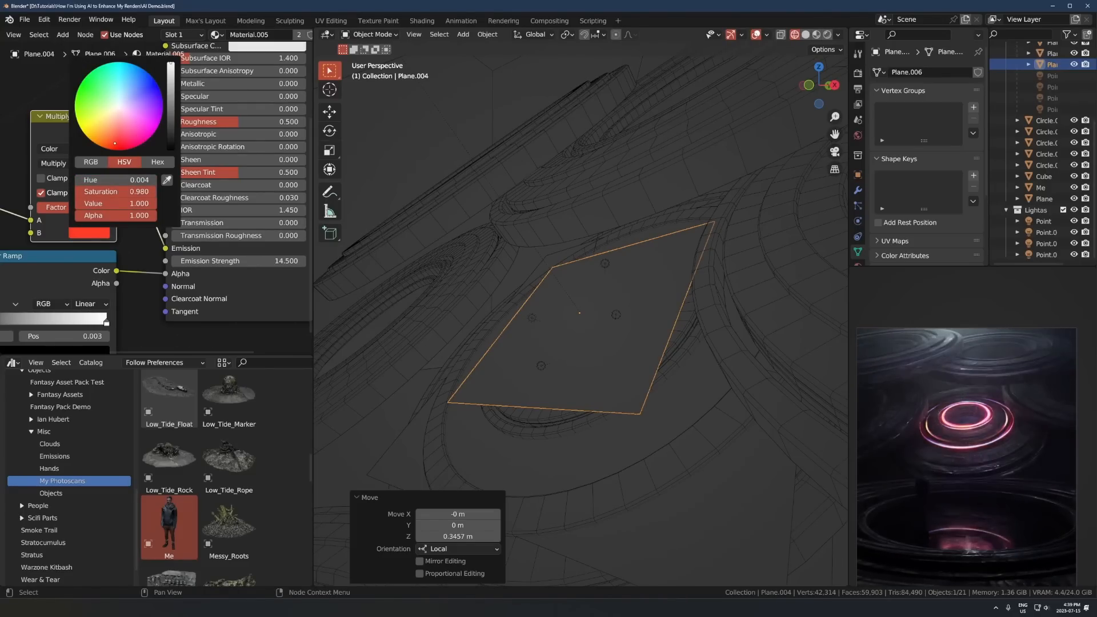
pyautogui.scroll(-4, 516, 200)
pyautogui.moveTo(491, 239); pyautogui.dragTo(515, 200, button='middle')
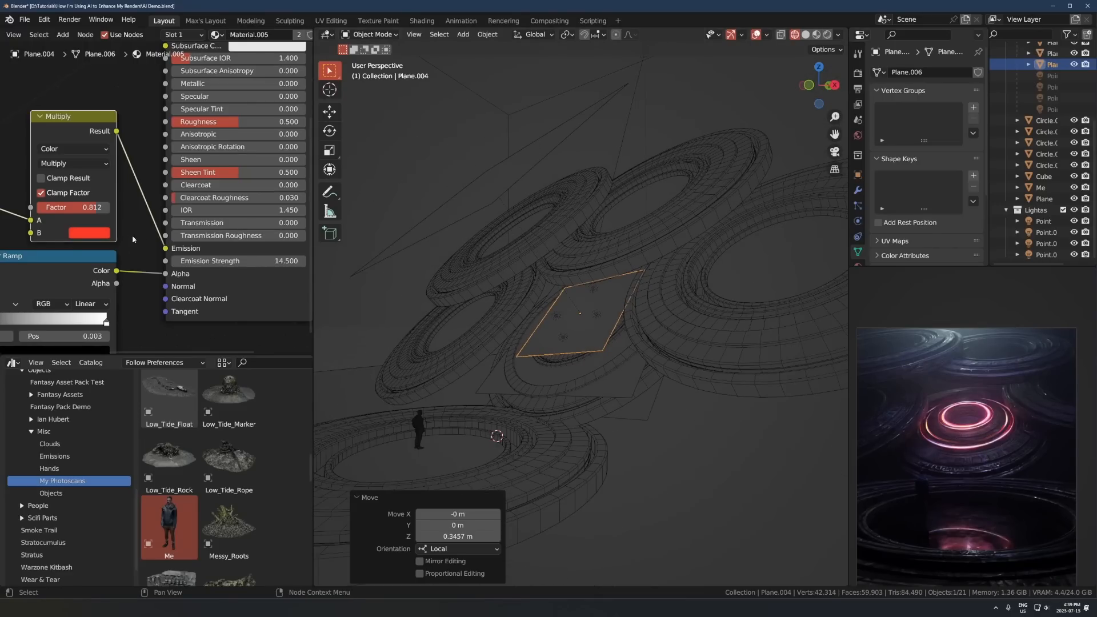
pyautogui.click(493, 150)
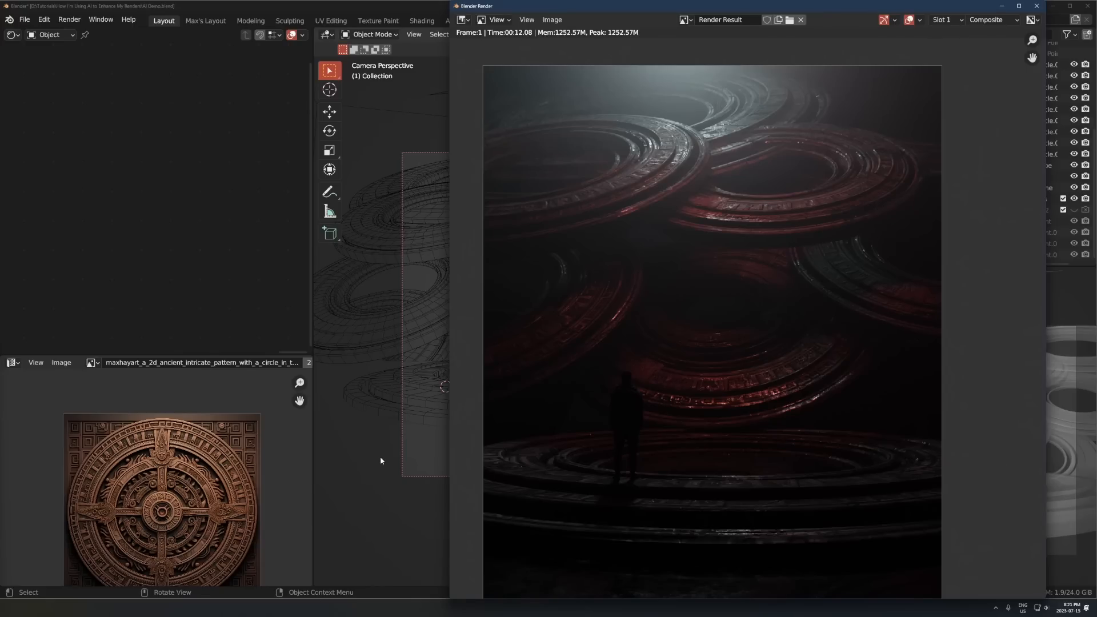
# Examine the finished render of the rings and standing figure, both up close and as a whole
pyautogui.scroll(2, 798, 232)
pyautogui.scroll(2, 800, 247)
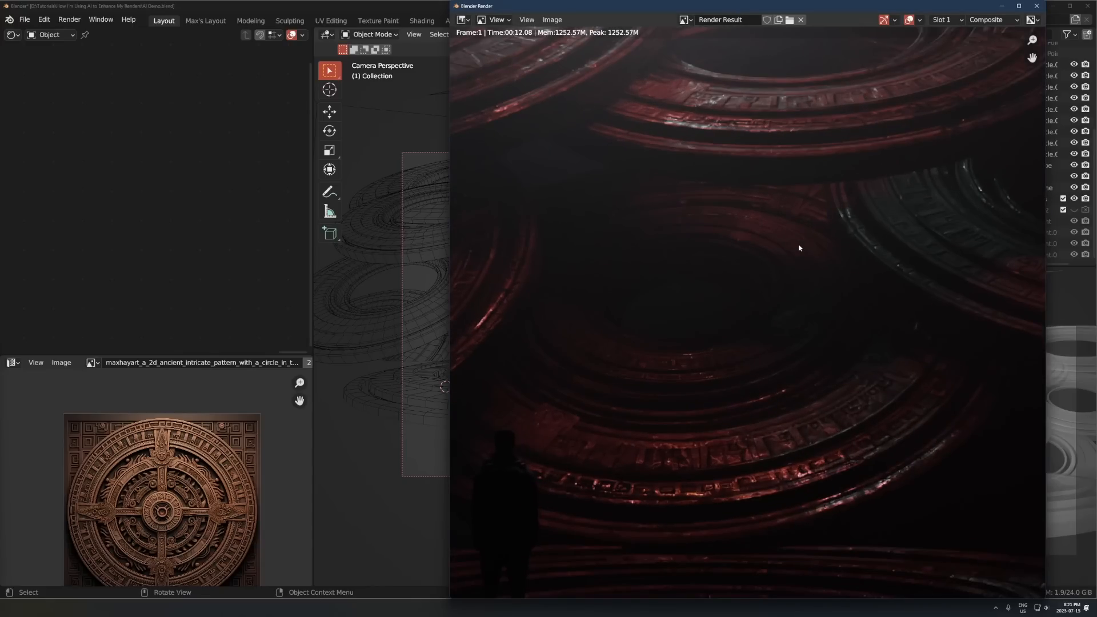
pyautogui.moveTo(793, 258); pyautogui.dragTo(813, 297, button='middle')
pyautogui.press('Escape')
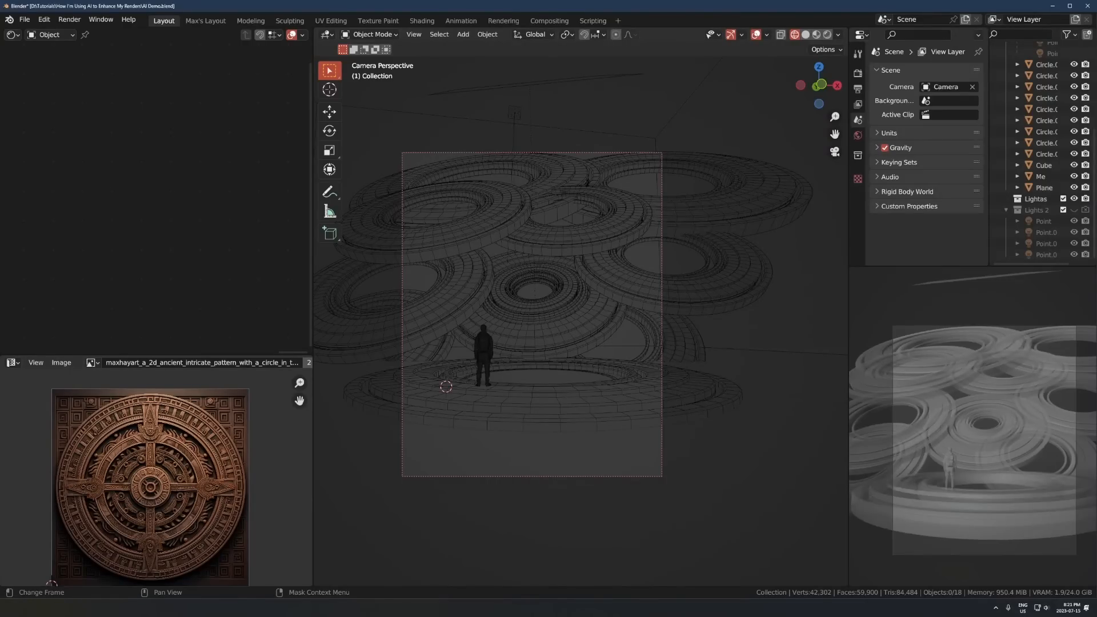
pyautogui.press('F11')
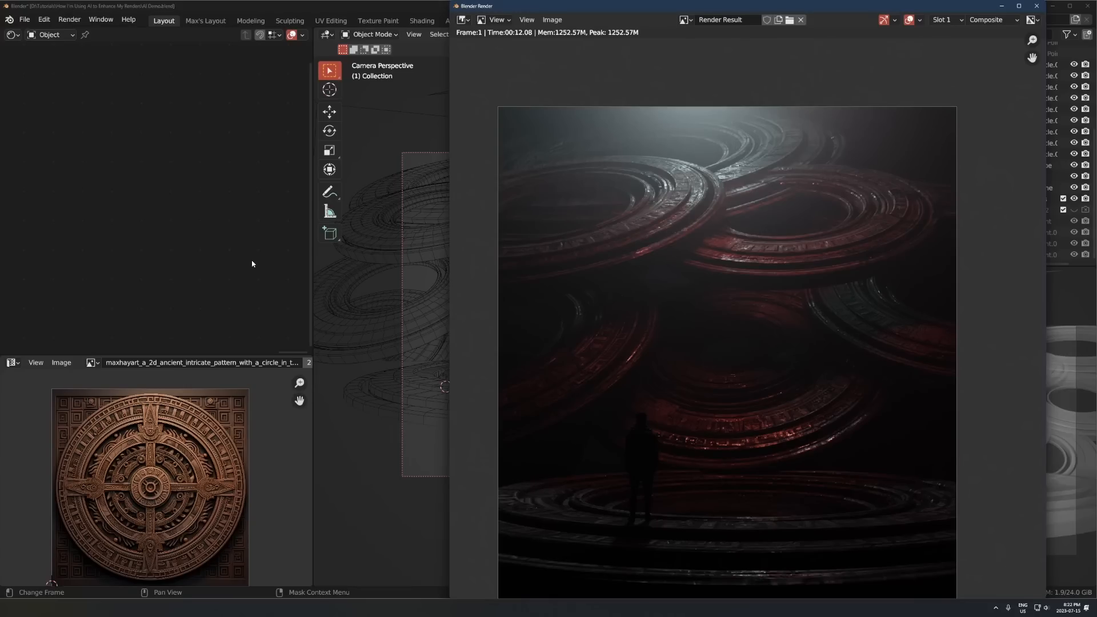
pyautogui.moveTo(798, 305); pyautogui.dragTo(728, 278, button='middle')
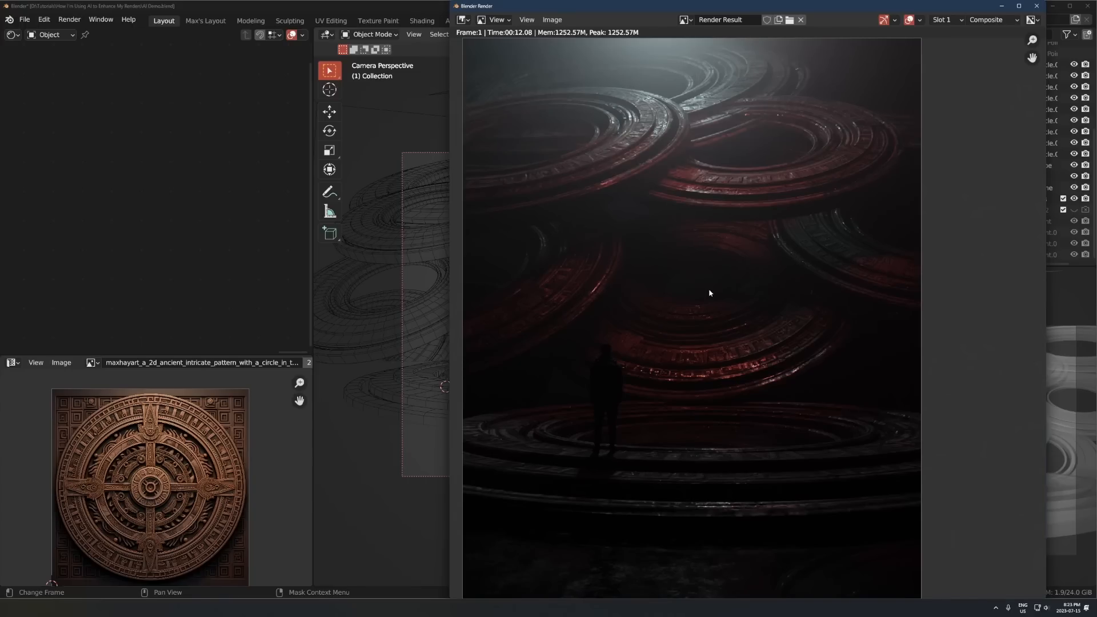
pyautogui.scroll(3, 709, 293)
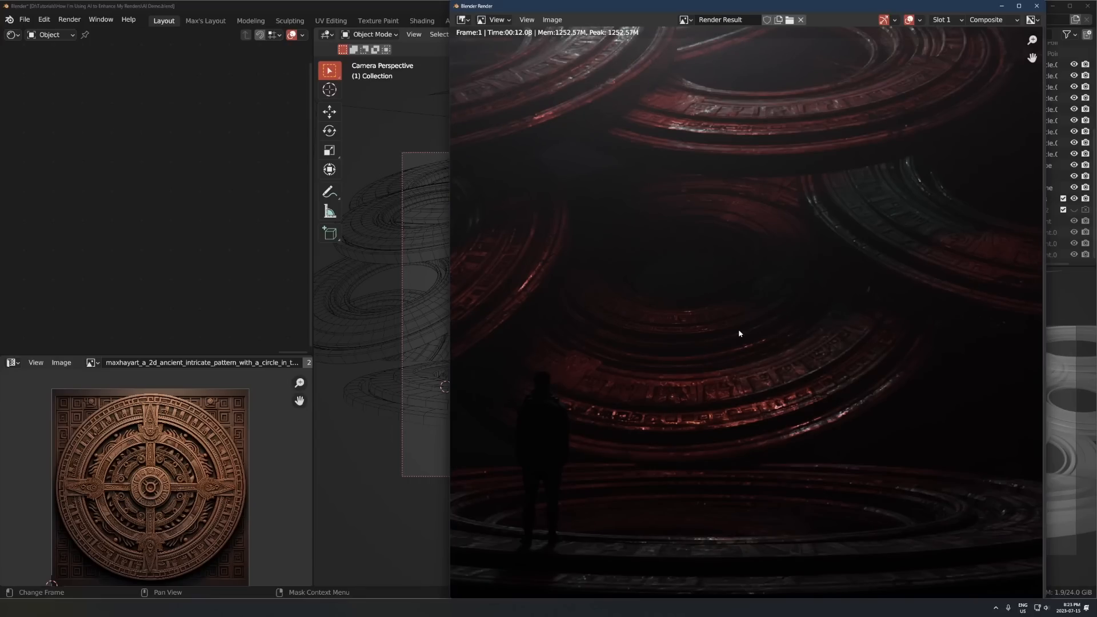
pyautogui.scroll(-4, 649, 372)
pyautogui.scroll(2, 705, 286)
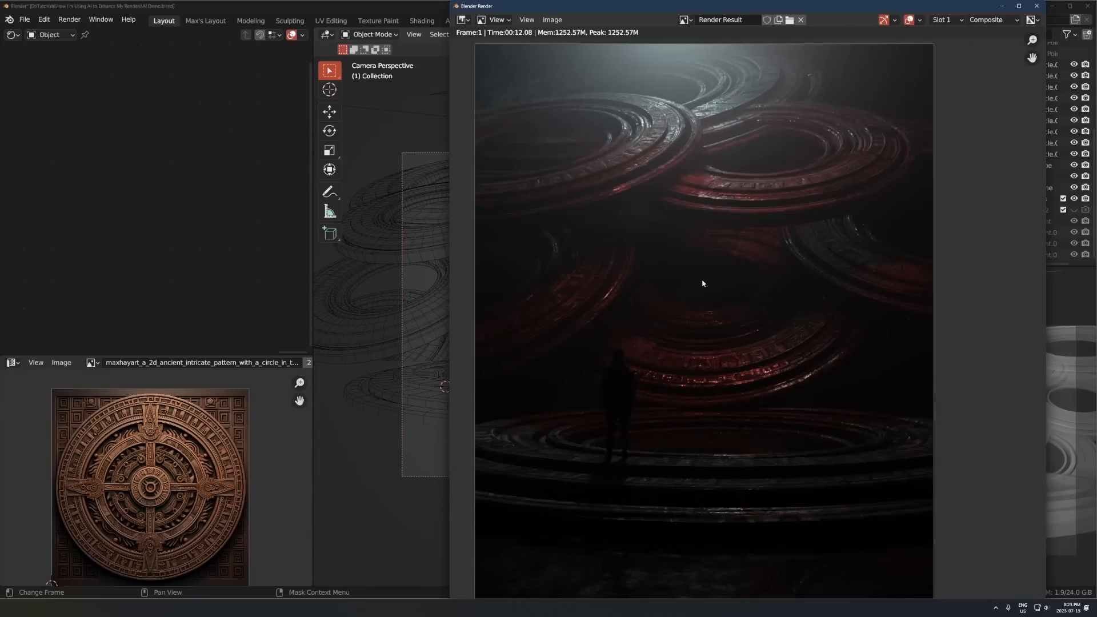
pyautogui.scroll(-1, 721, 326)
pyautogui.moveTo(721, 326); pyautogui.dragTo(718, 299, button='middle')
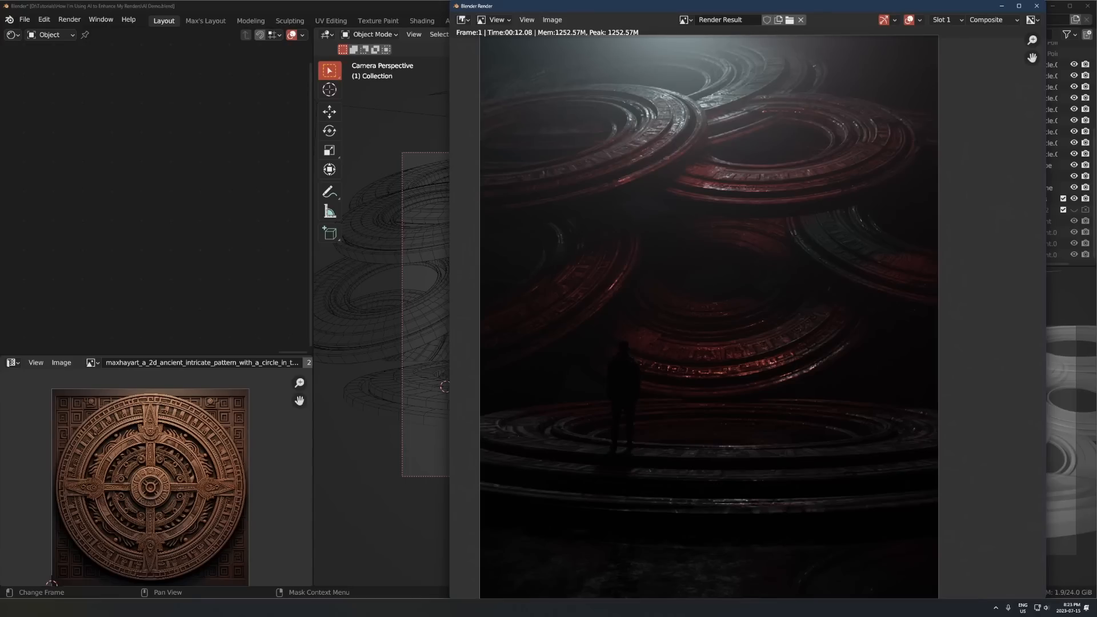
# Switch to Instagram in the browser and open the All Posts collection of the account's saved posts
pyautogui.hotkey('alt', 'Tab')
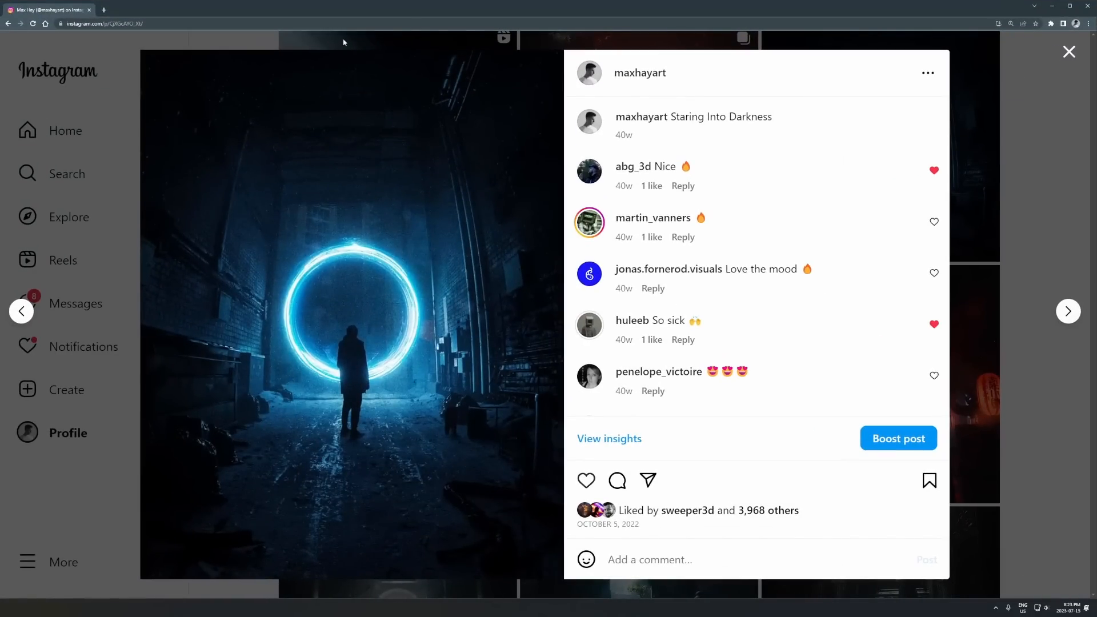
pyautogui.click(343, 42)
pyautogui.click(28, 562)
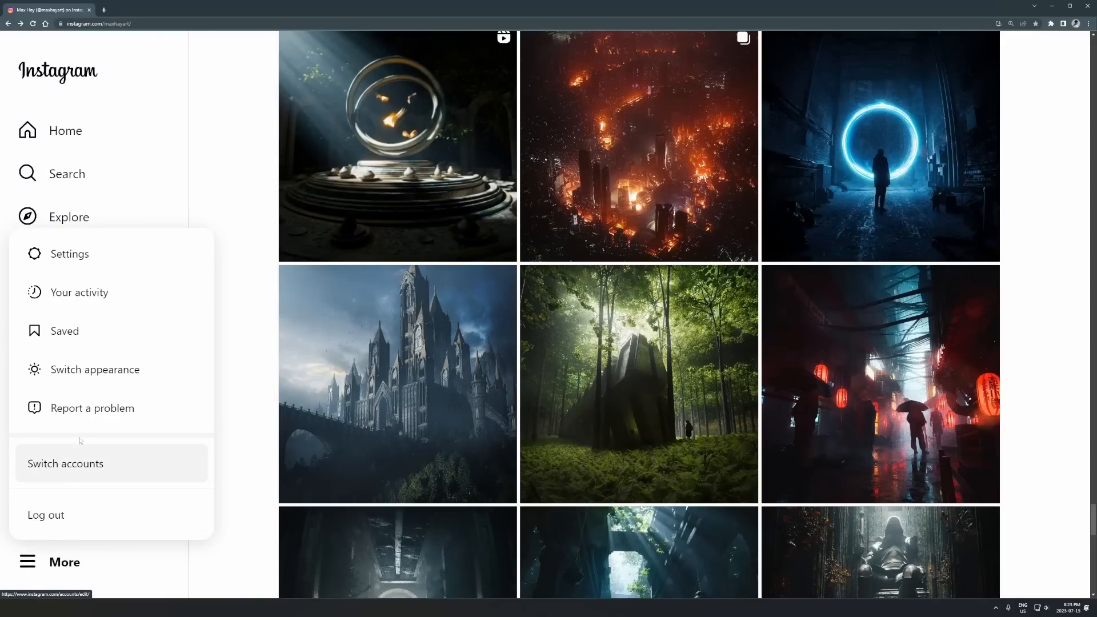
pyautogui.click(90, 331)
pyautogui.click(292, 357)
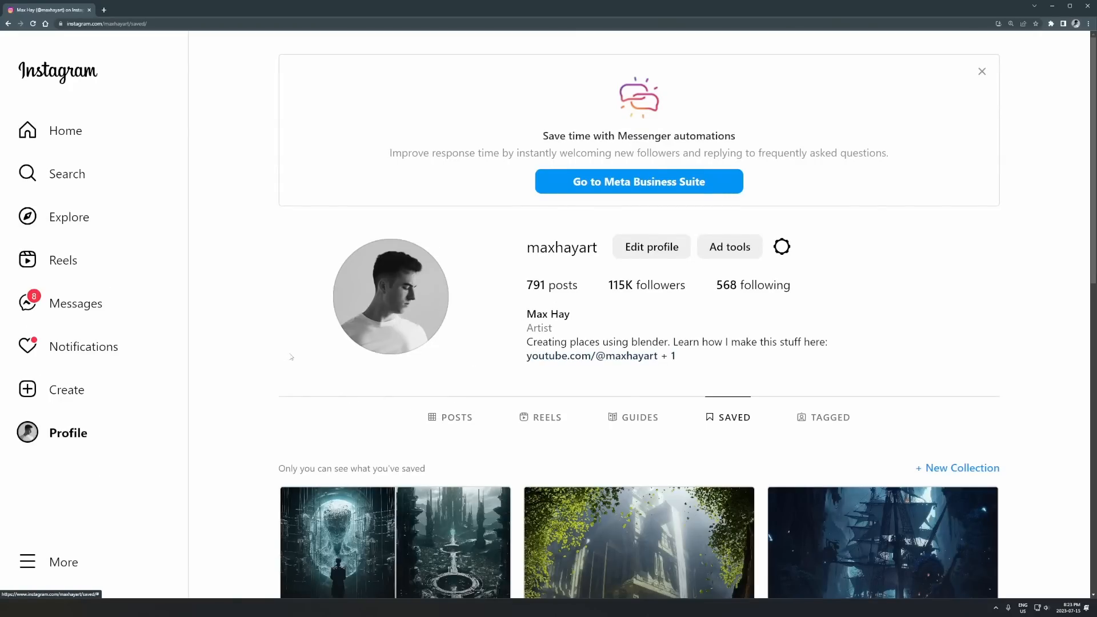
pyautogui.scroll(-3, 292, 357)
pyautogui.click(439, 330)
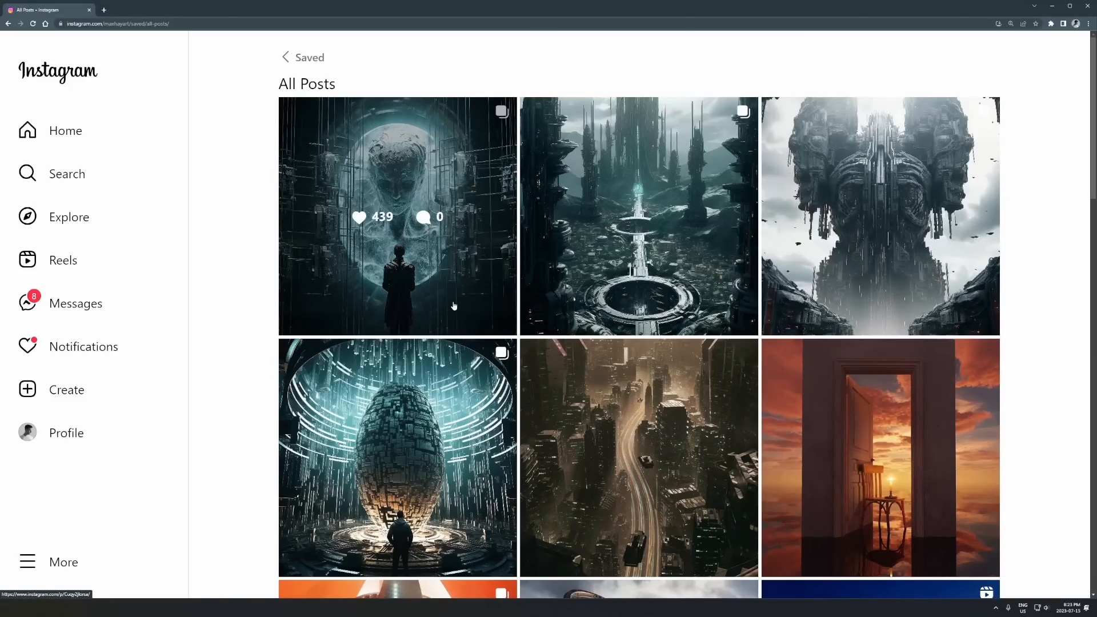
# Look through the images of the saved post "0386 - Human Extinction Museum" and close it
pyautogui.click(454, 307)
pyautogui.click(546, 314)
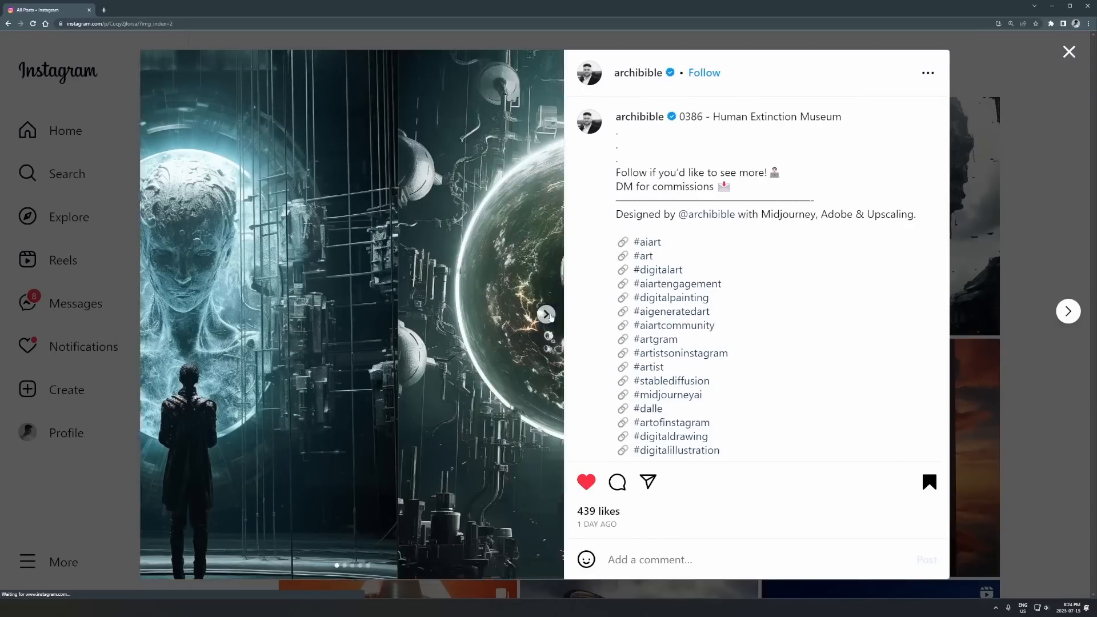
pyautogui.click(546, 314)
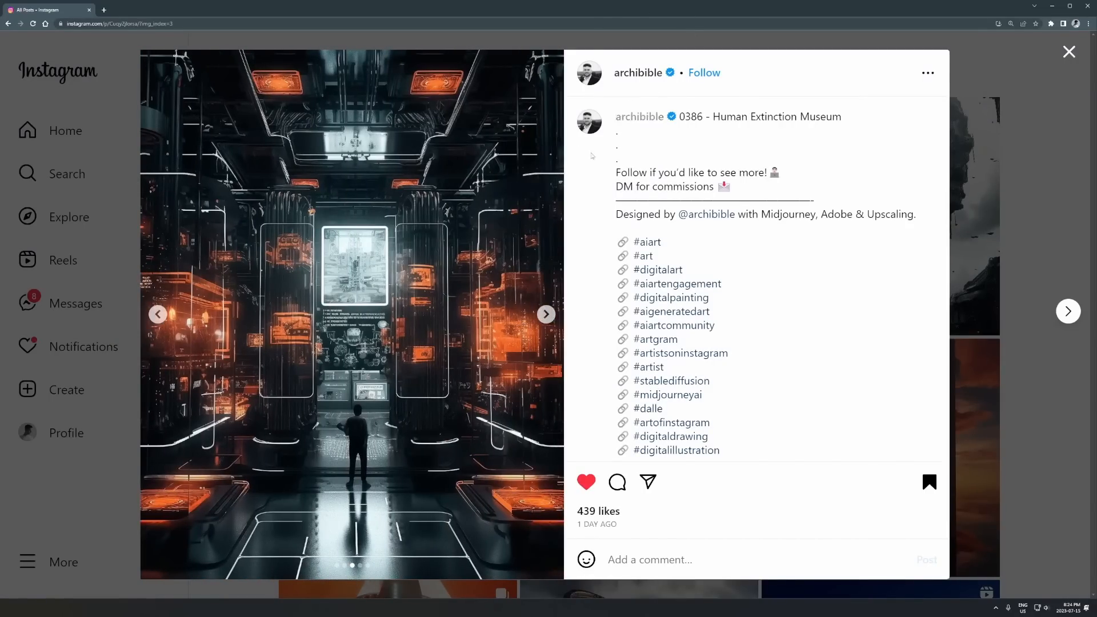
pyautogui.click(546, 313)
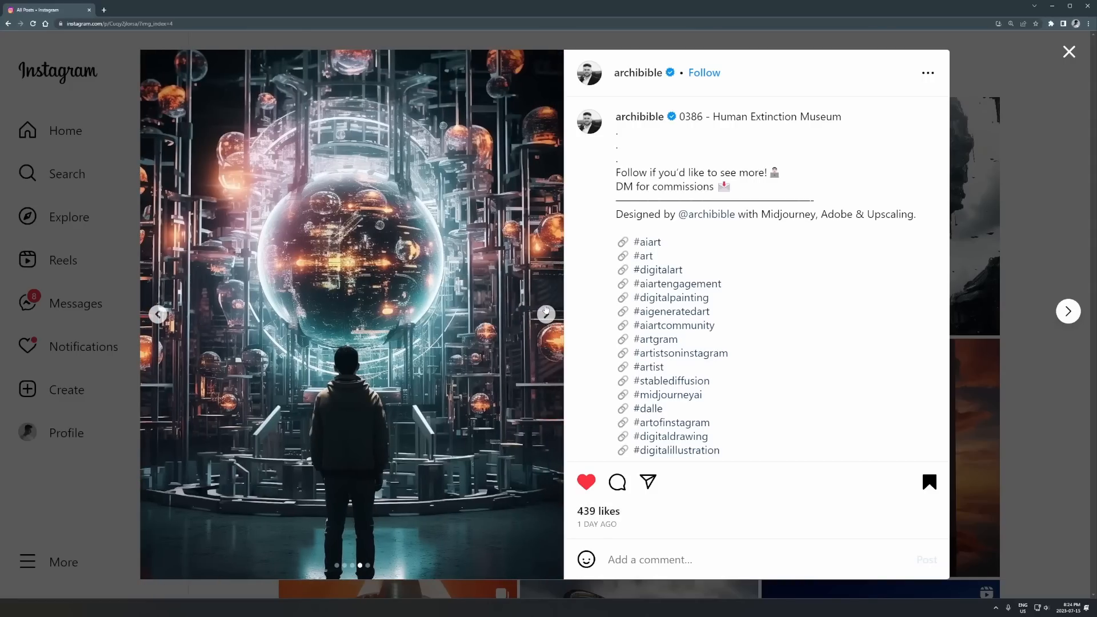
pyautogui.click(975, 132)
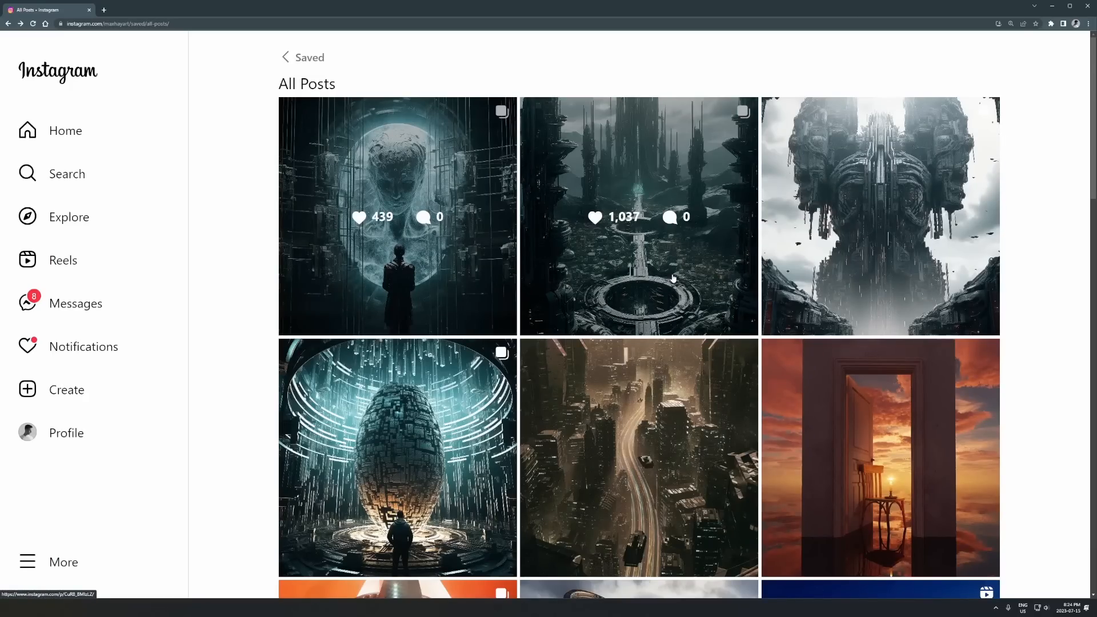
# Look through the images of the saved post "0375 - Bleak" and close it
pyautogui.click(657, 305)
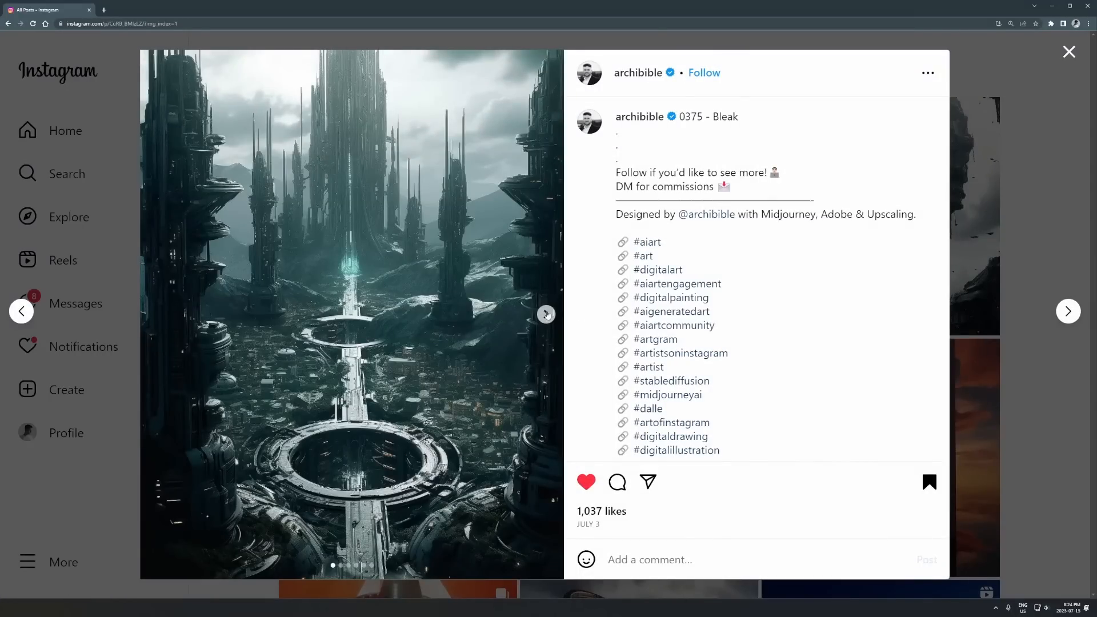
pyautogui.click(546, 314)
pyautogui.click(547, 315)
pyautogui.click(1057, 80)
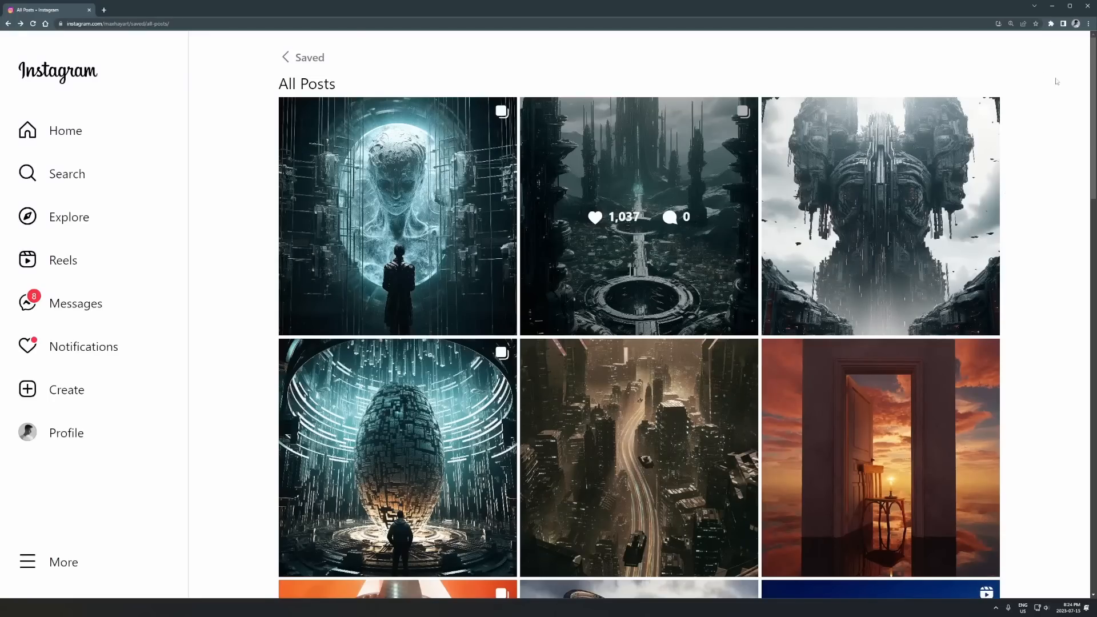
# Browse further down the saved posts and search Instagram for "iam"
pyautogui.scroll(-10, 717, 251)
pyautogui.scroll(5, 717, 251)
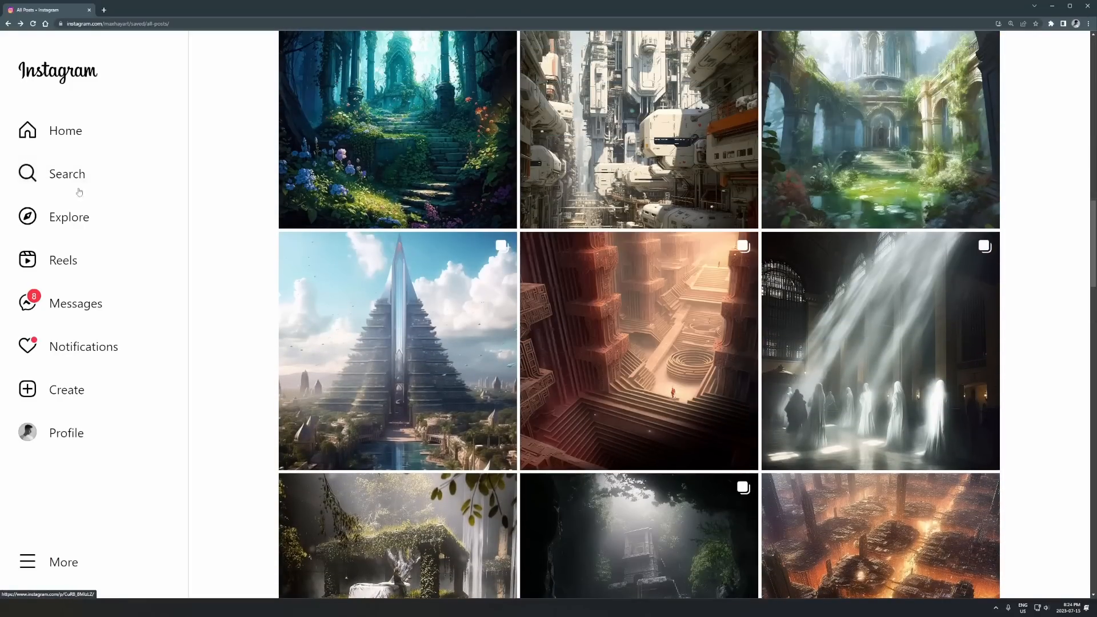
pyautogui.click(67, 174)
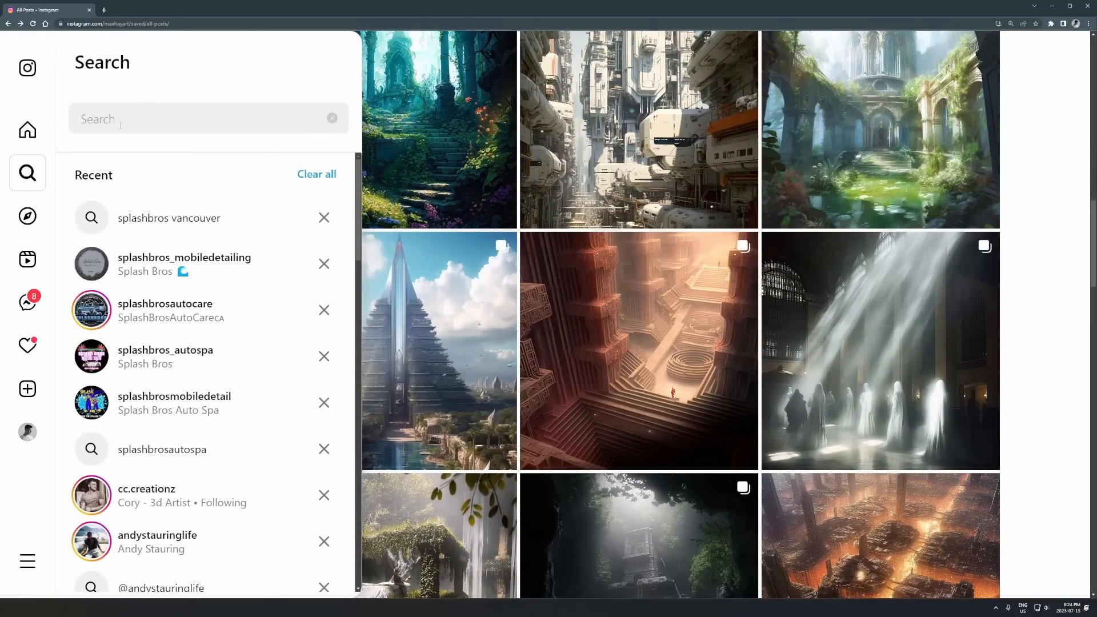
pyautogui.write('iam')
pyautogui.click(155, 197)
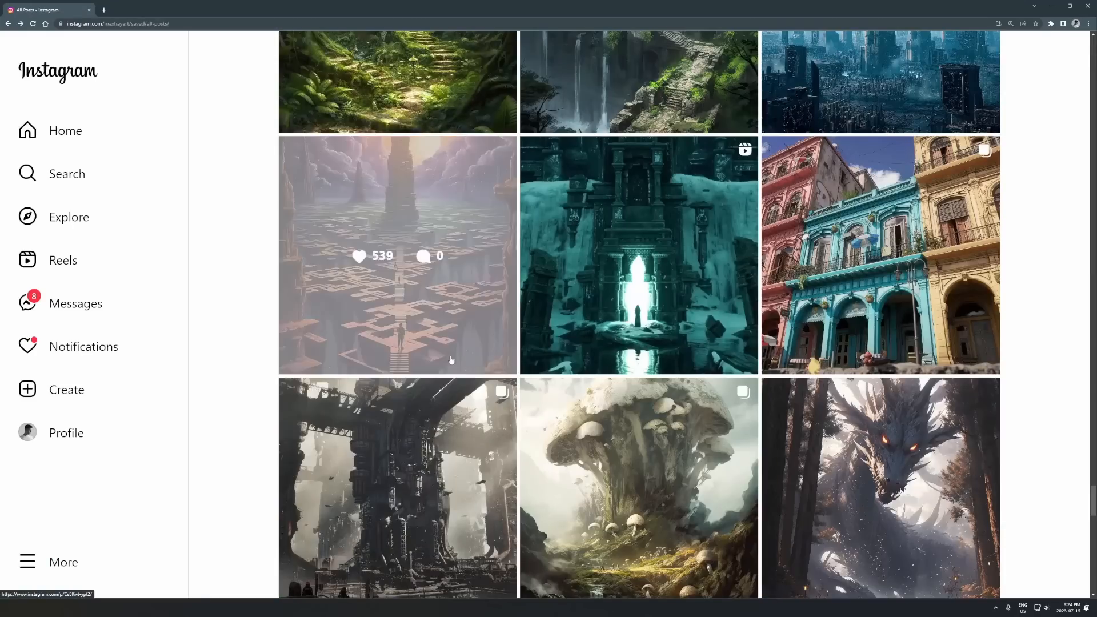
# View the saved post "Astral Labyrinth: Navigating the Skyward Maze", close it and go to the Instagram home feed
pyautogui.click(451, 360)
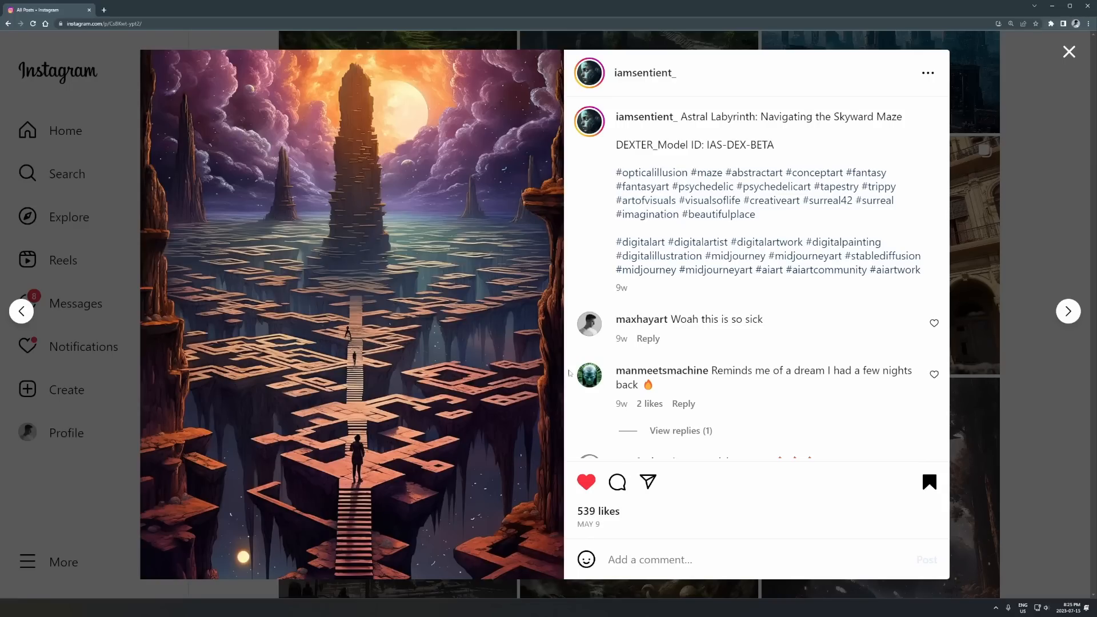
pyautogui.click(1026, 134)
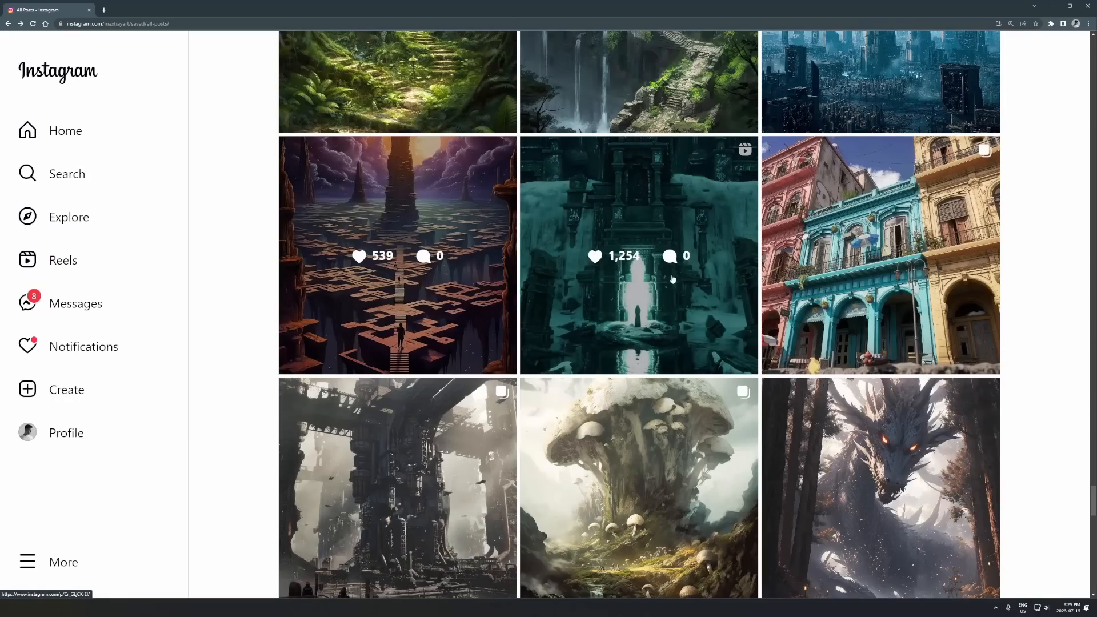
pyautogui.scroll(-15, 82, 131)
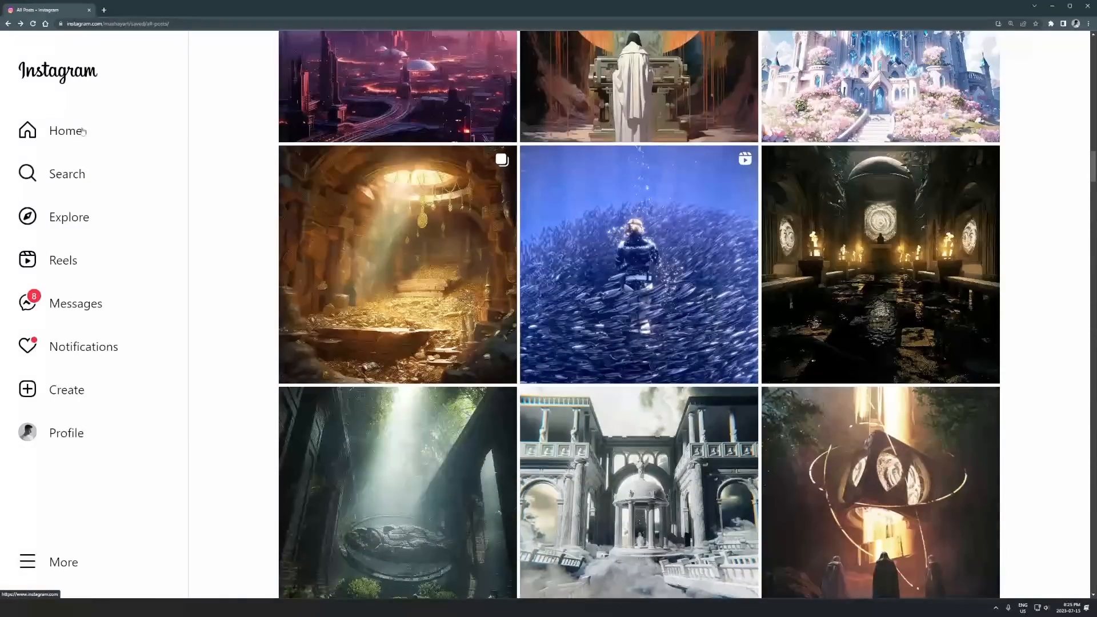
pyautogui.click(83, 131)
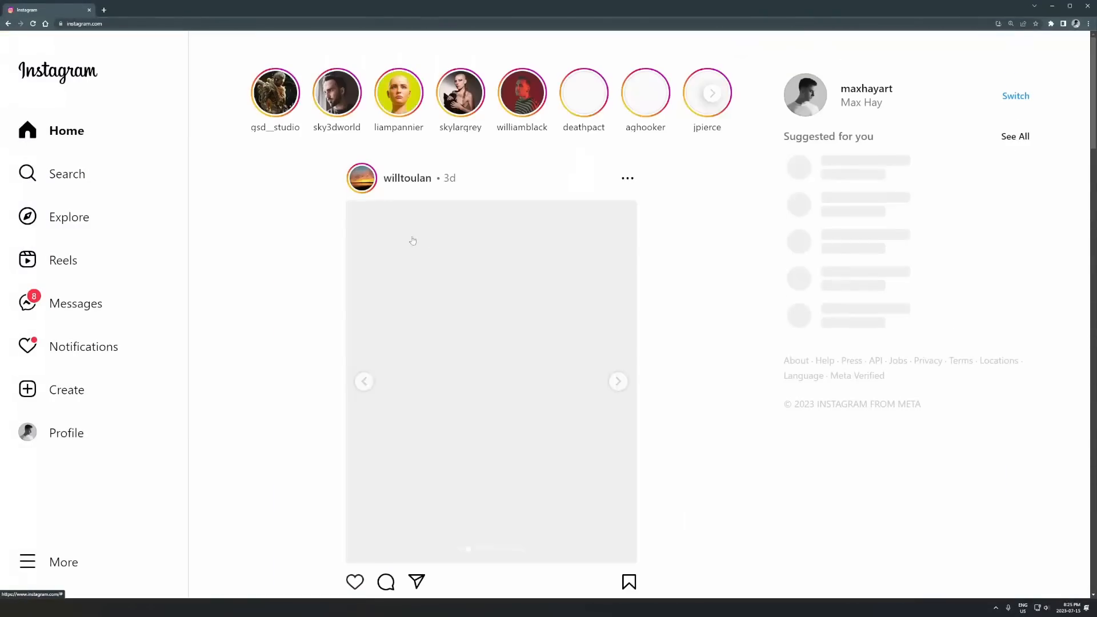
# Open your own Instagram profile, browse down its posts, view the post "I Asked to See the Stars" and close it
pyautogui.click(64, 434)
pyautogui.scroll(-15, 406, 343)
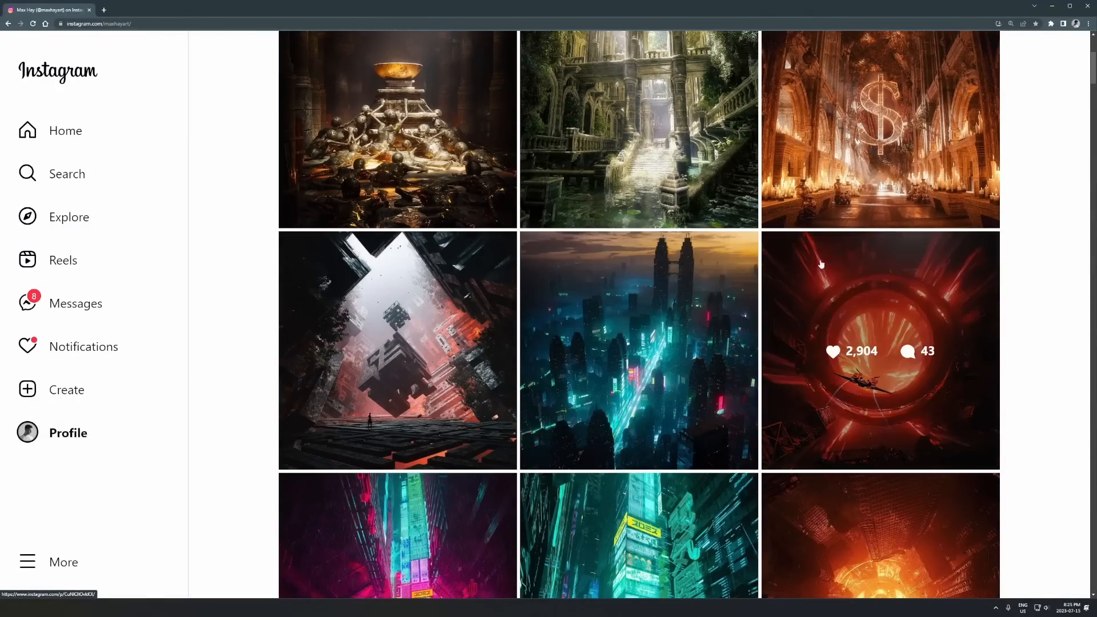
pyautogui.scroll(-3, 535, 282)
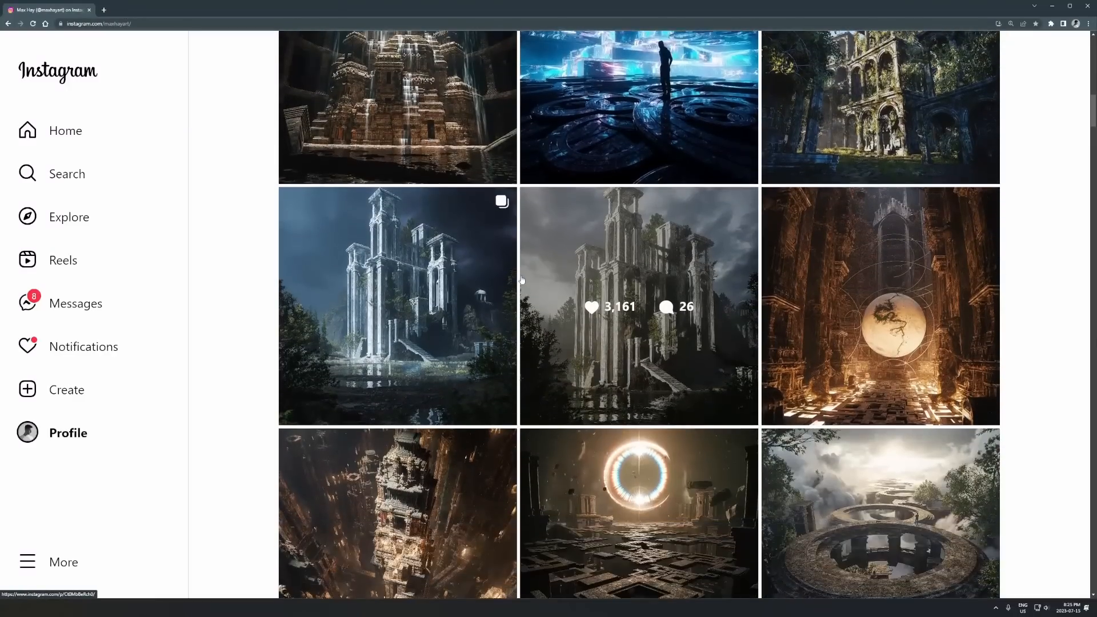
pyautogui.click(530, 439)
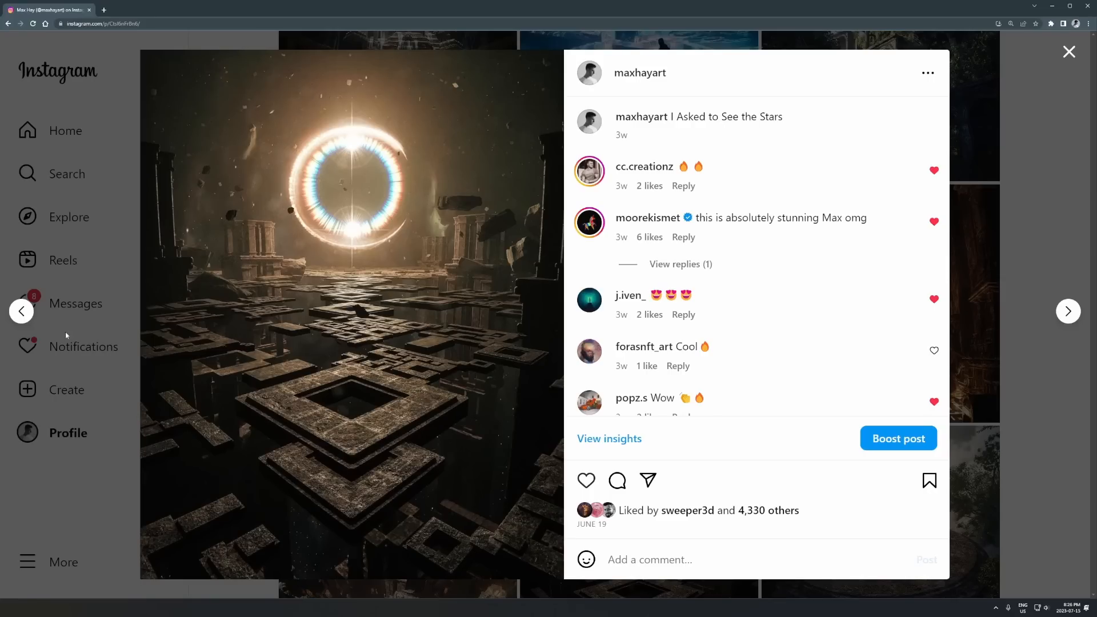
pyautogui.click(1023, 215)
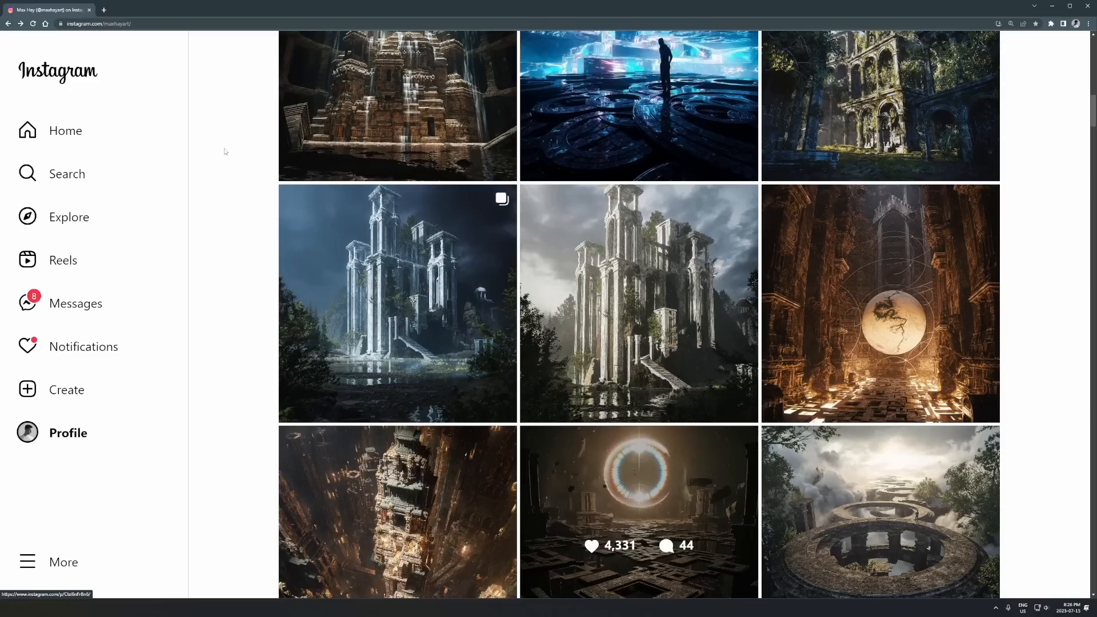
# Open the All Posts collection of saved items, browse down it and view the post "Elysian Dreams"
pyautogui.click(135, 177)
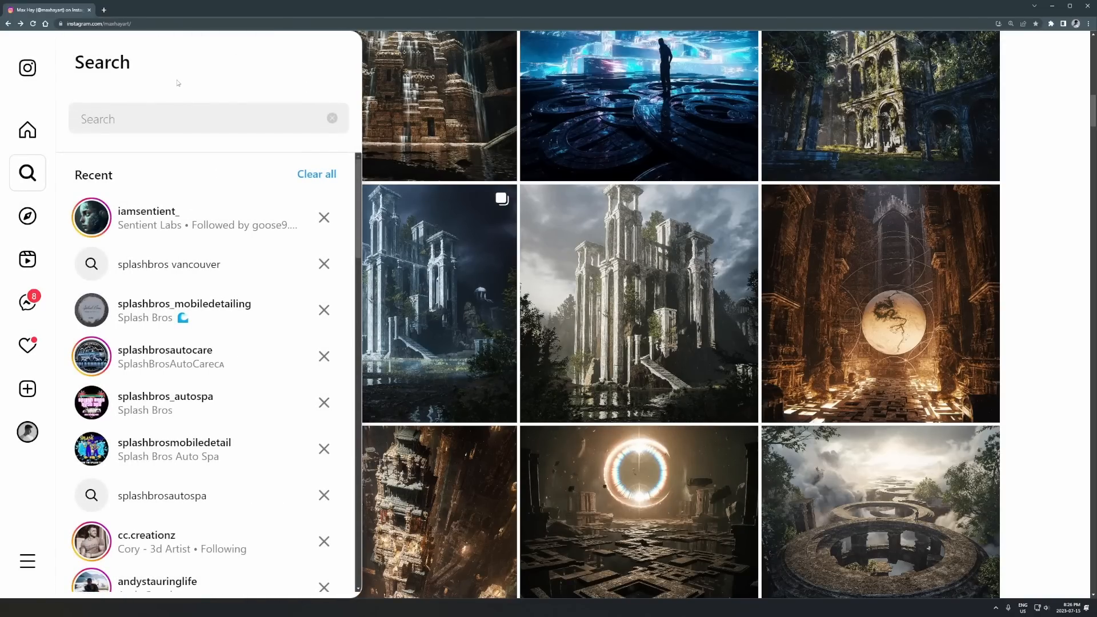
pyautogui.click(28, 560)
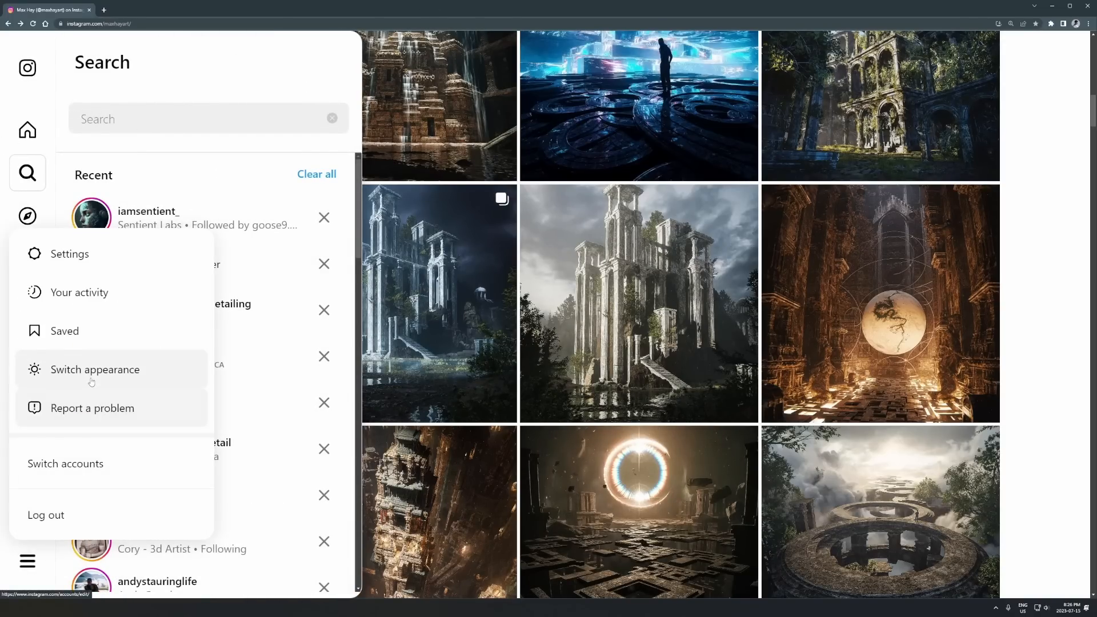
pyautogui.click(65, 331)
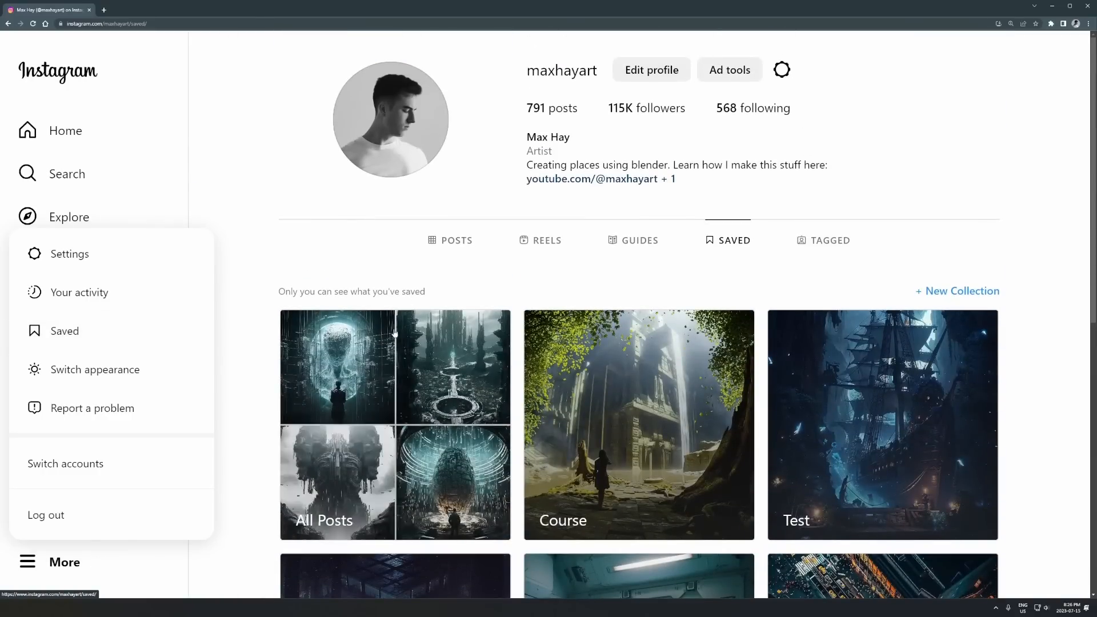
pyautogui.click(395, 333)
pyautogui.scroll(-6, 423, 318)
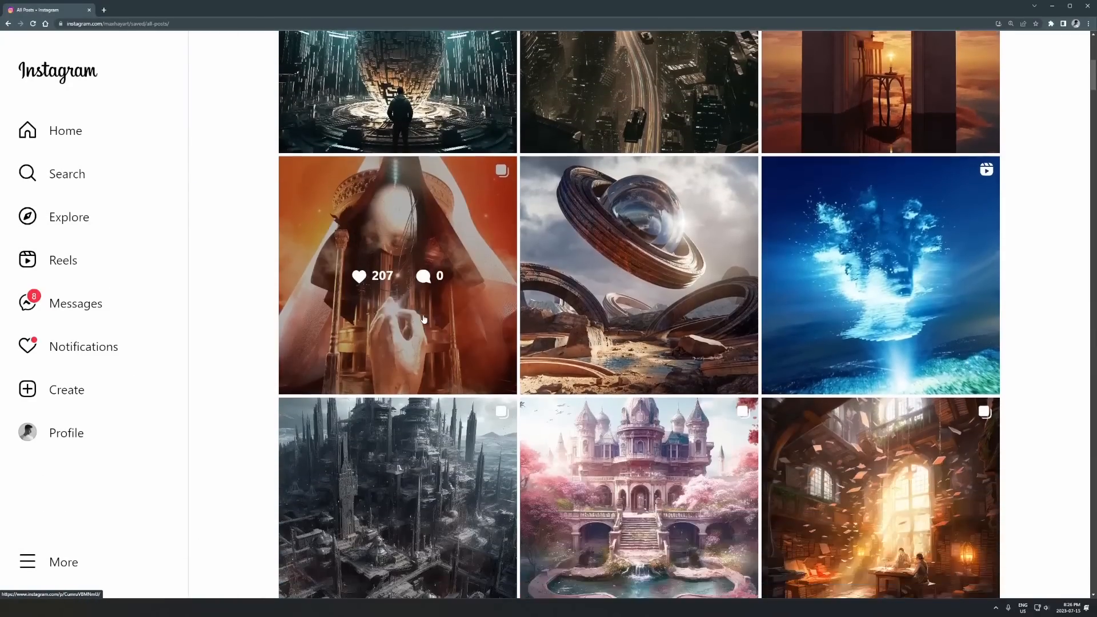
pyautogui.scroll(-6, 423, 318)
pyautogui.click(663, 212)
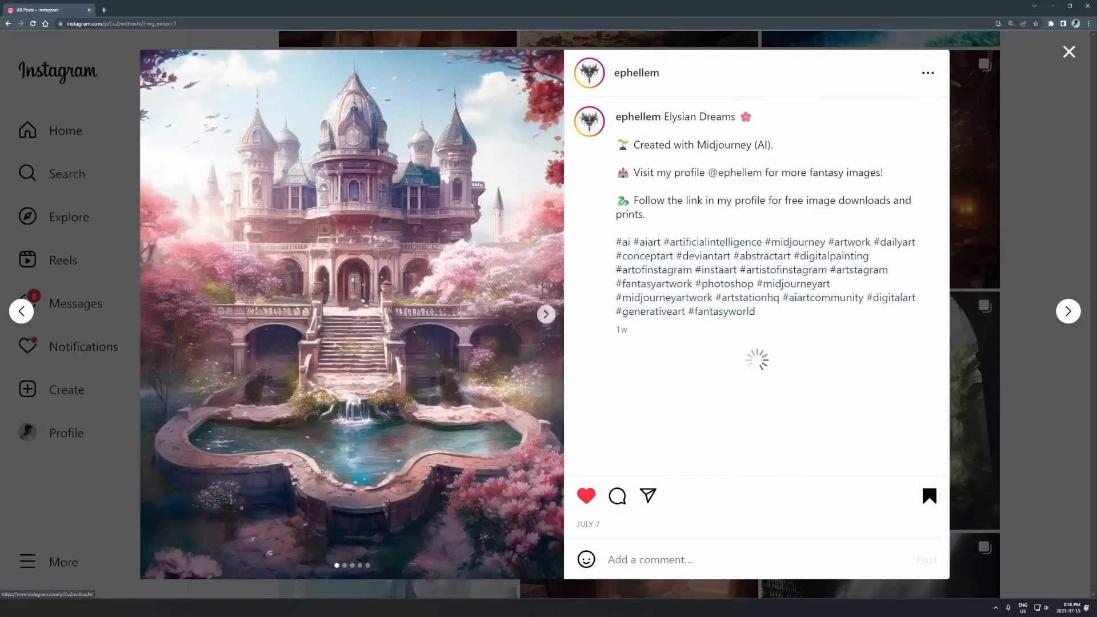
# Open the profile of the creator of "Elysian Dreams" and browse through its grid of AI fantasy posts
pyautogui.click(634, 73)
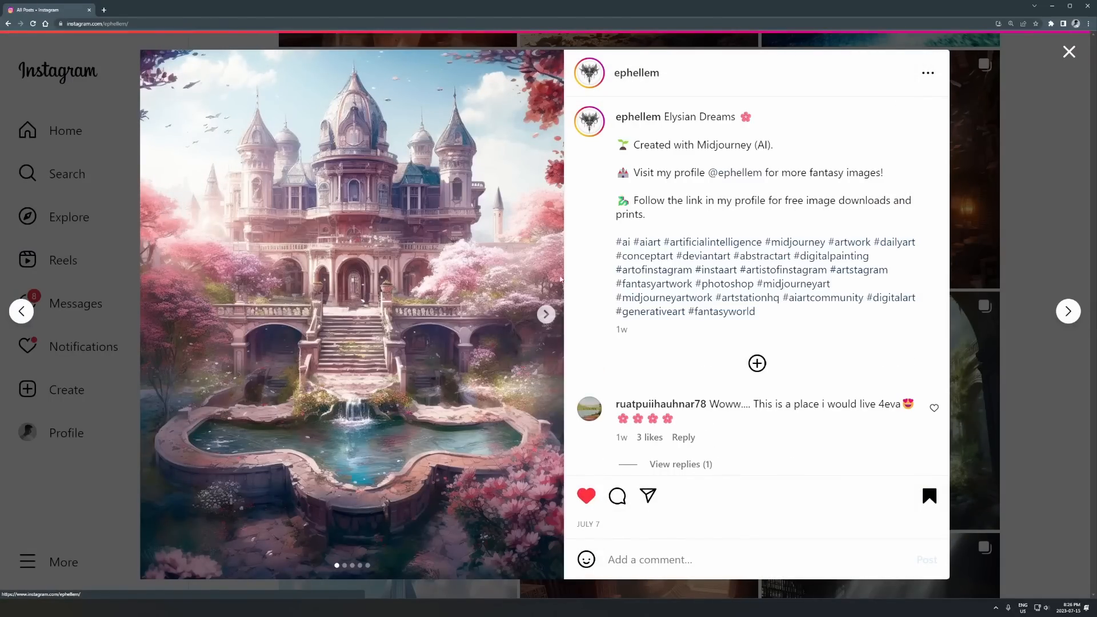
pyautogui.scroll(-3, 430, 401)
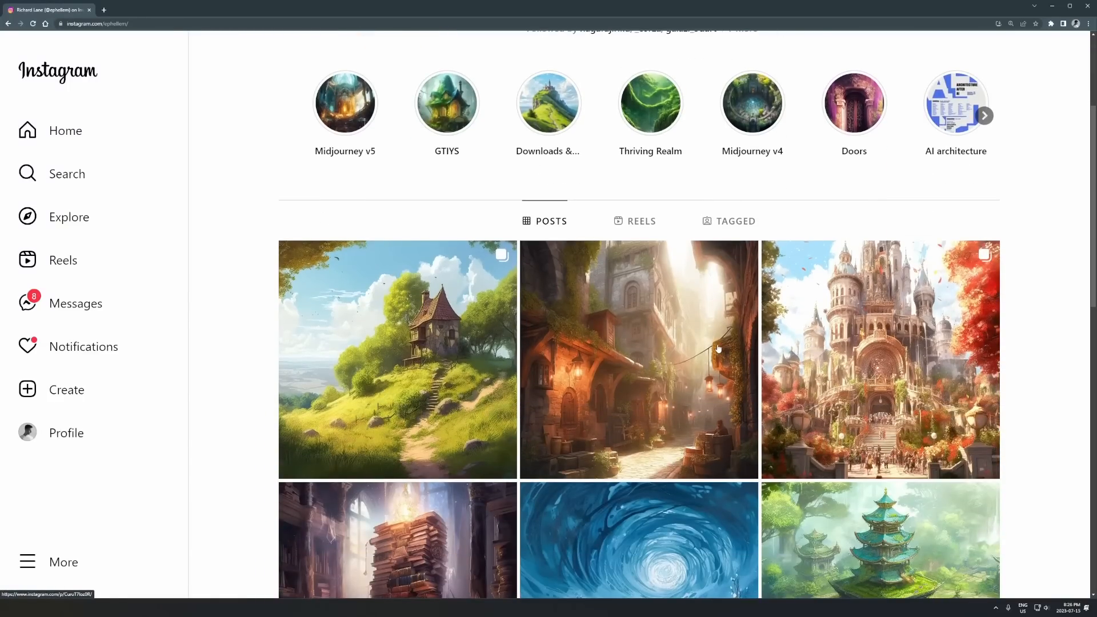
pyautogui.scroll(-7, 981, 382)
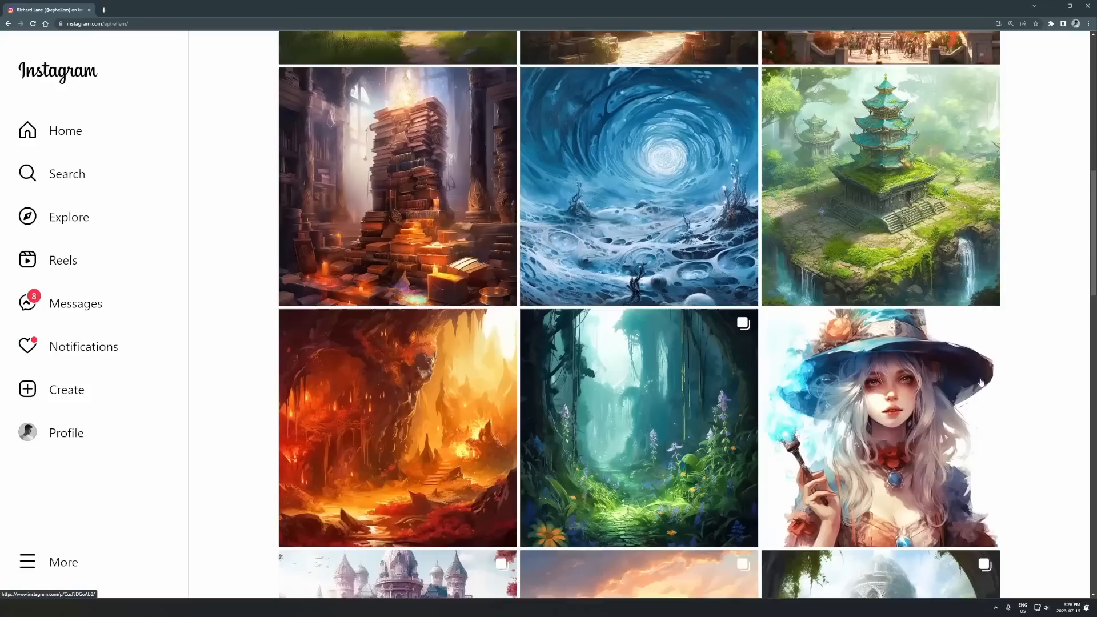
pyautogui.scroll(-2, 1023, 351)
pyautogui.scroll(-4, 1044, 297)
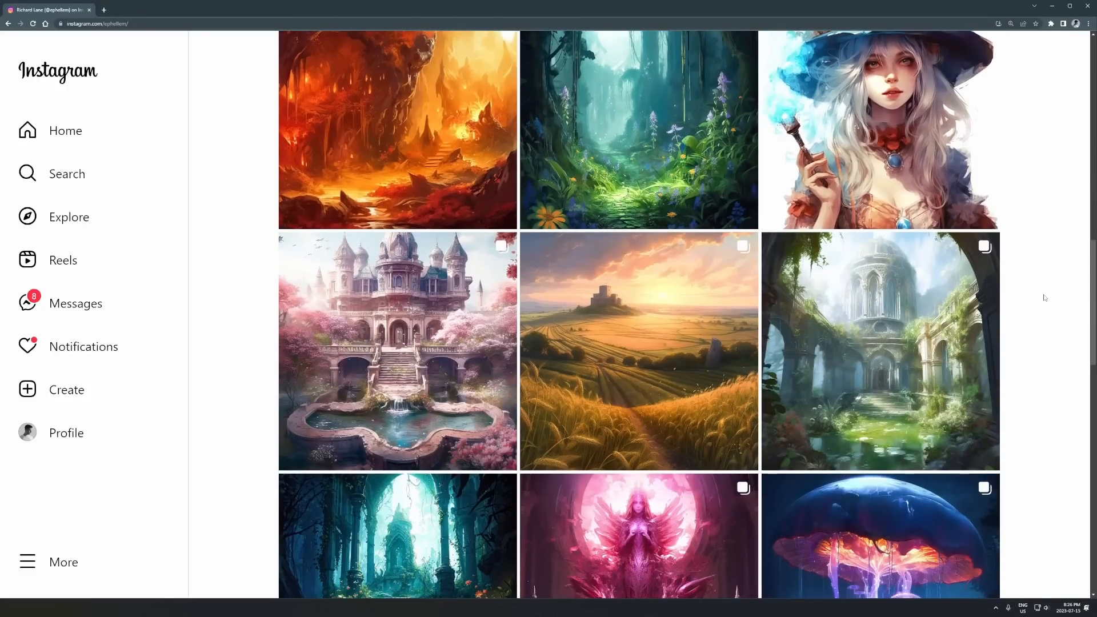
pyautogui.scroll(-11, 1043, 297)
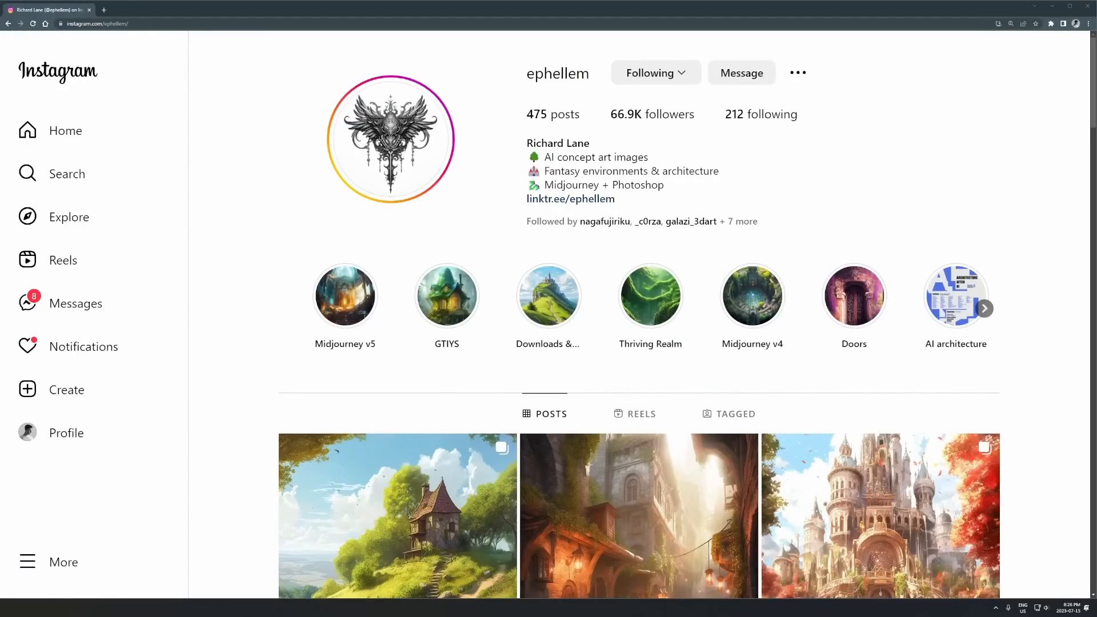
# Switch to Blender's main window, inspect the circular ancient pattern image up close and enlarge the image editor's height
pyautogui.press('F12')
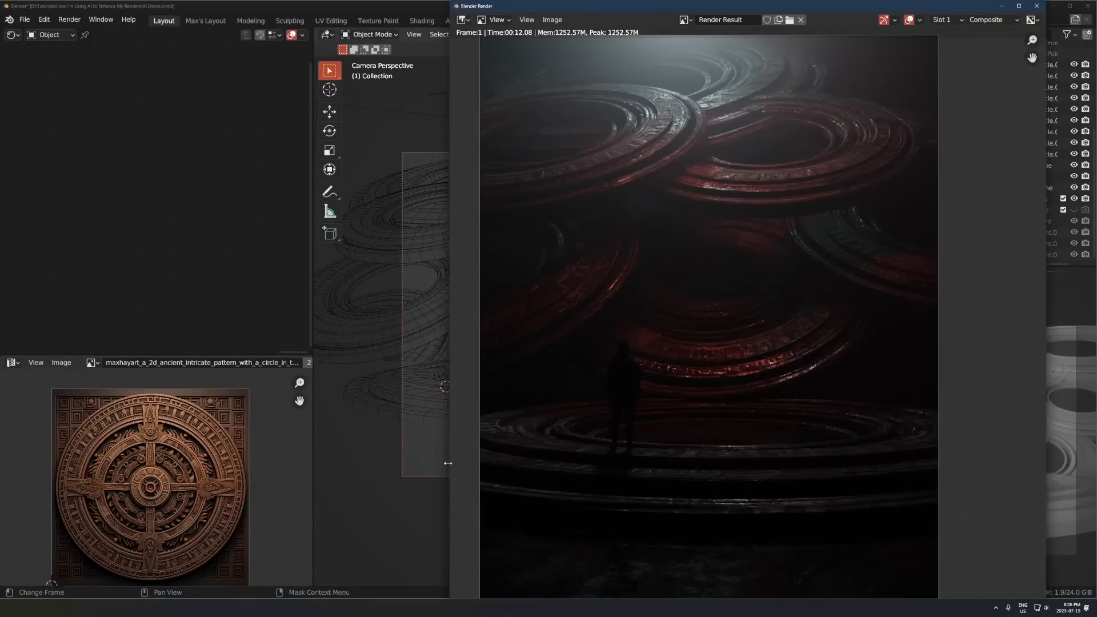
pyautogui.click(247, 446)
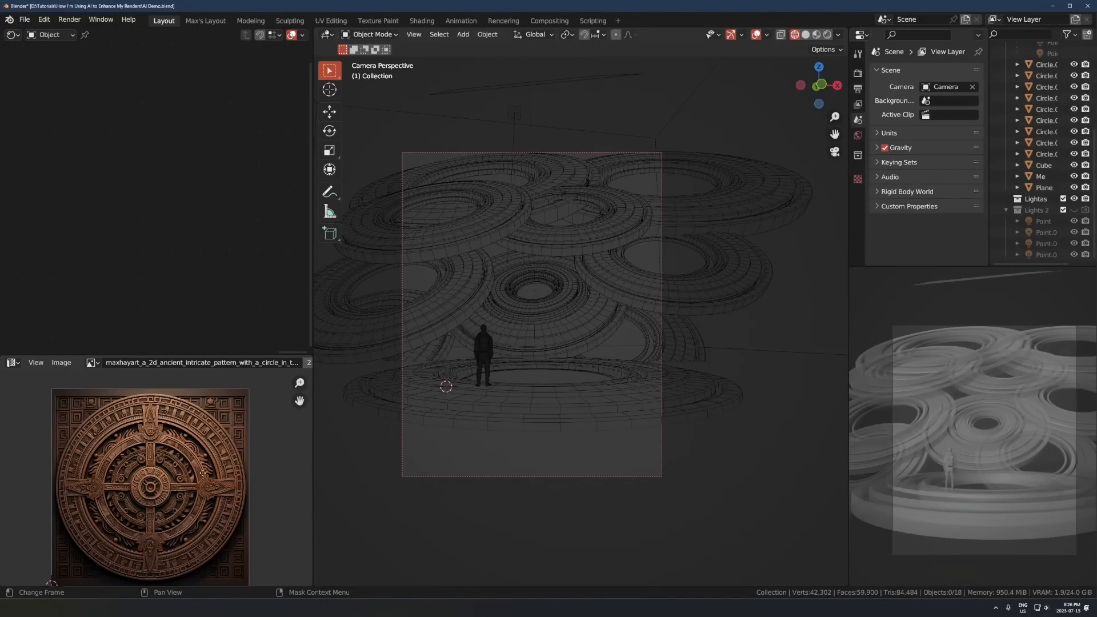
pyautogui.press('Home')
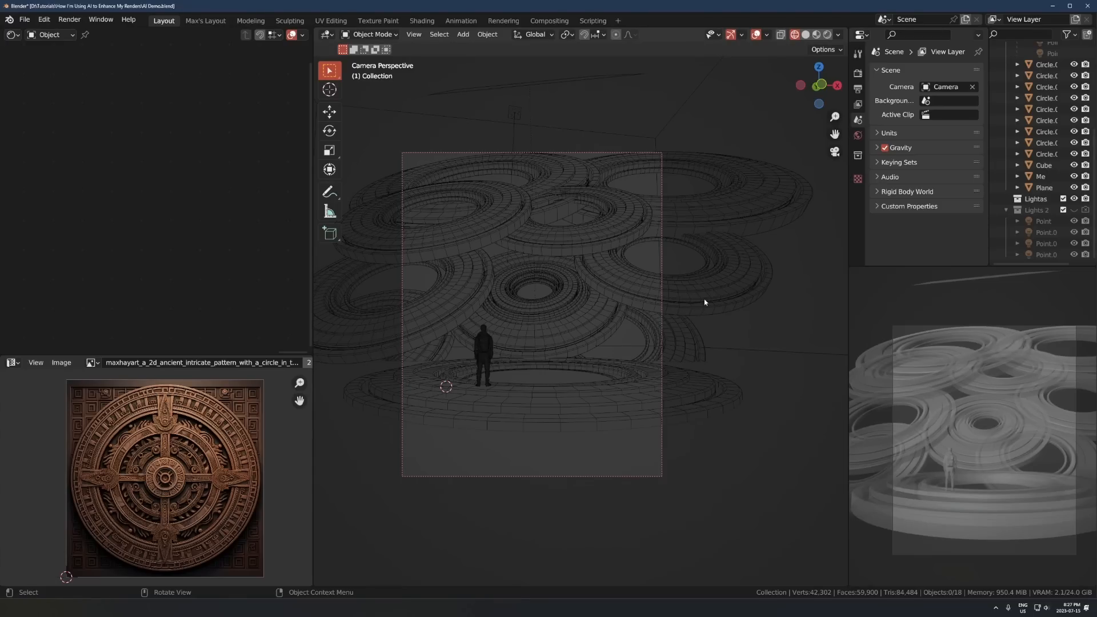
pyautogui.scroll(4, 128, 495)
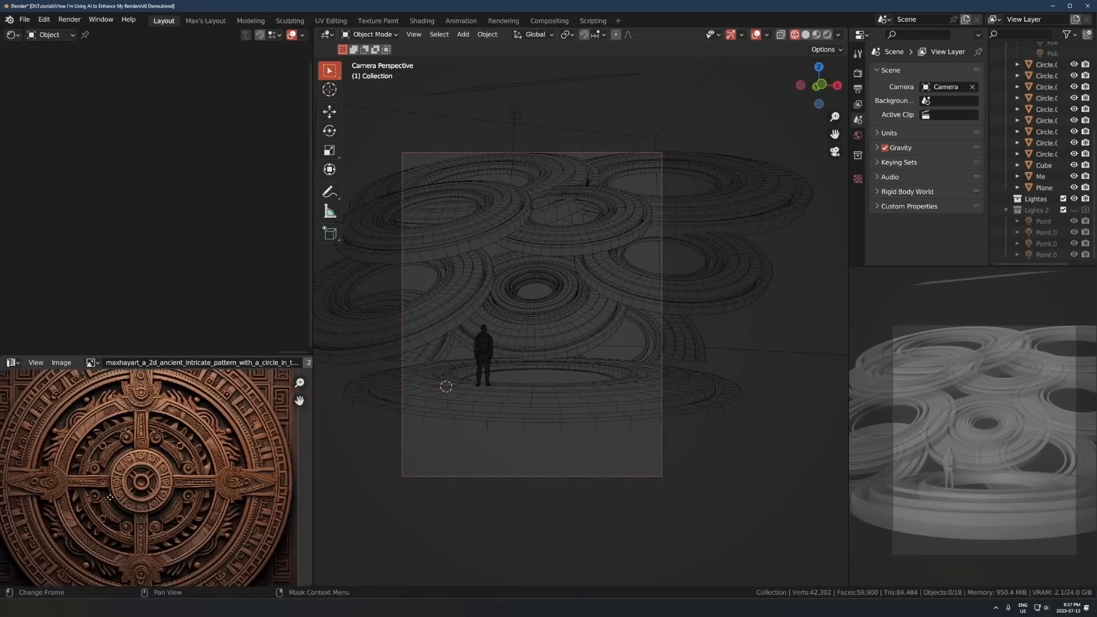
pyautogui.scroll(3, 128, 495)
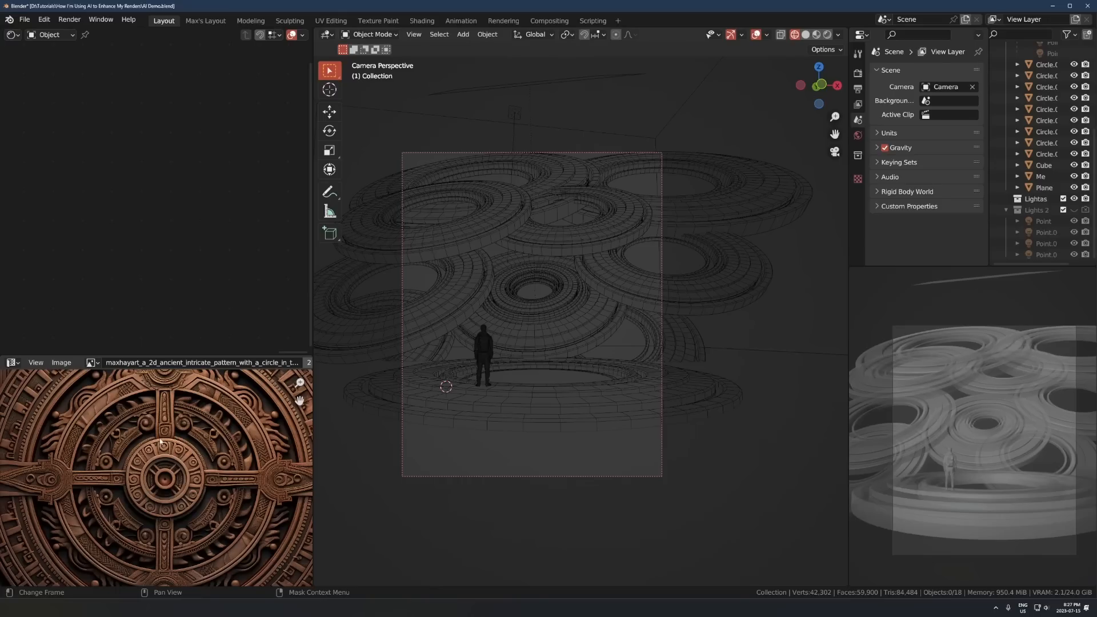
pyautogui.scroll(-2, 171, 446)
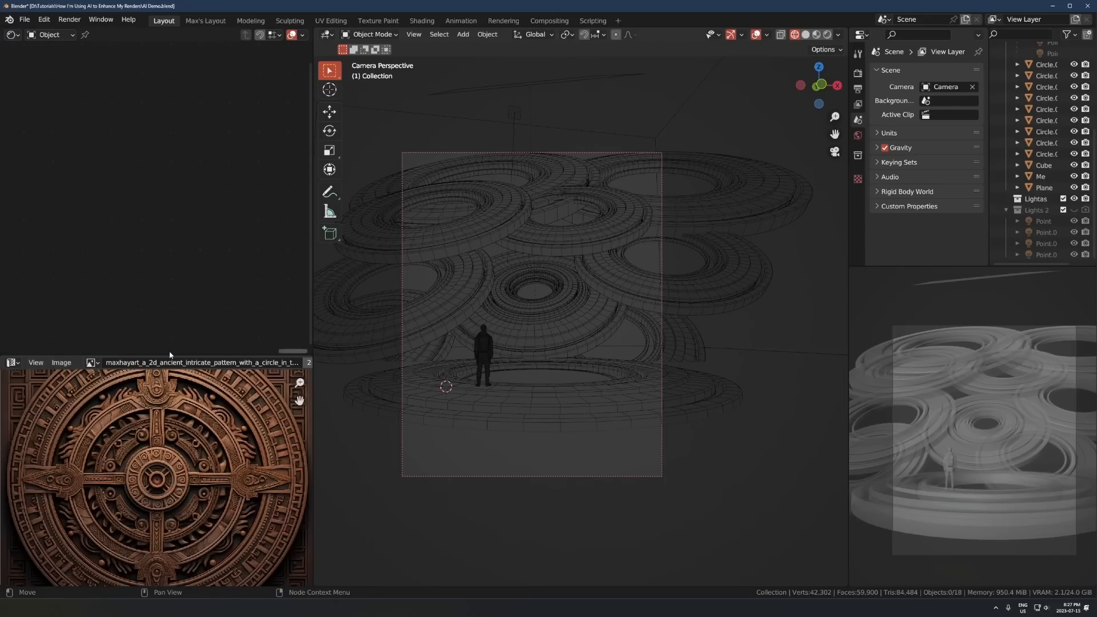
pyautogui.moveTo(179, 356); pyautogui.dragTo(179, 144)
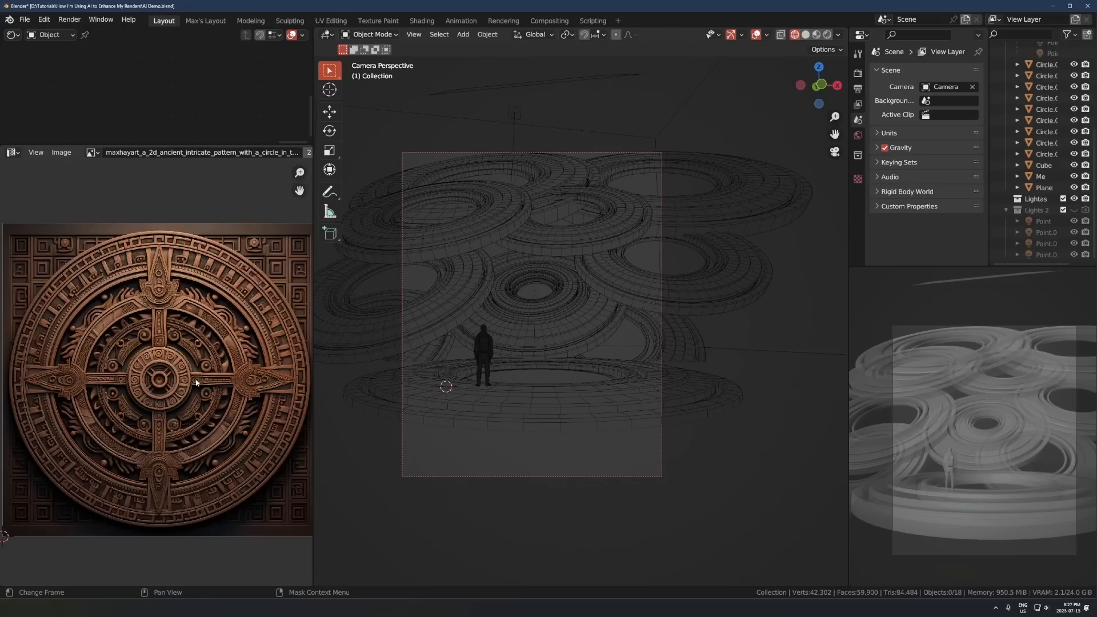